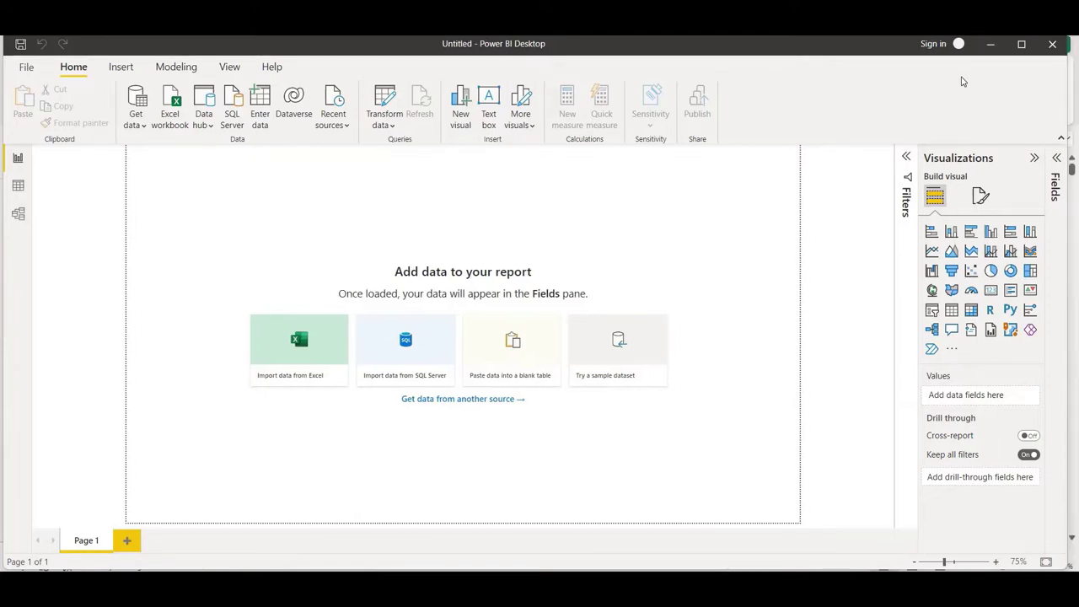
Step: Switch to the owid-covid-data workbook in Excel and examine how far its columns and rows extend
{"action": "left_click", "coordinate": [989, 43]}
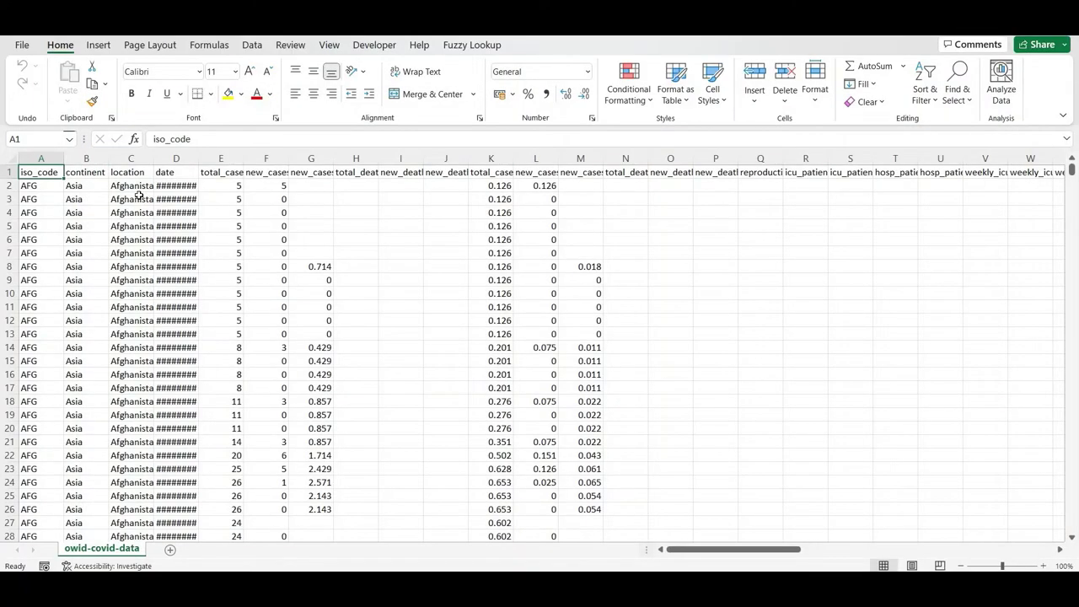
{"action": "key", "text": "ctrl+shift+Right"}
{"action": "key", "text": "ctrl+Home"}
{"action": "key", "text": "Down"}
{"action": "key", "text": "ctrl+shift+Down"}
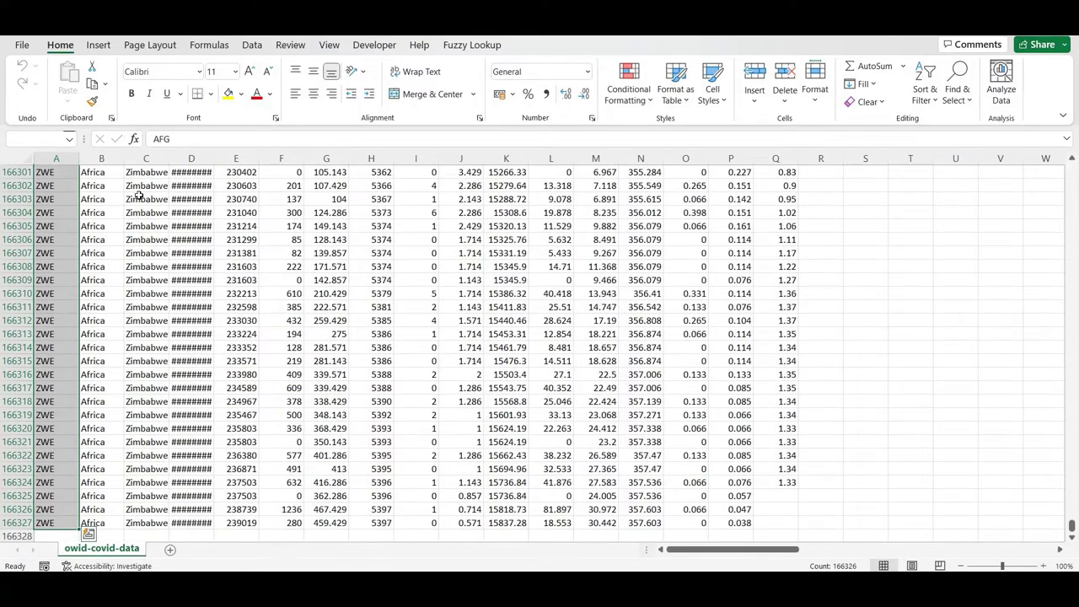
{"action": "key", "text": "ctrl+Home"}
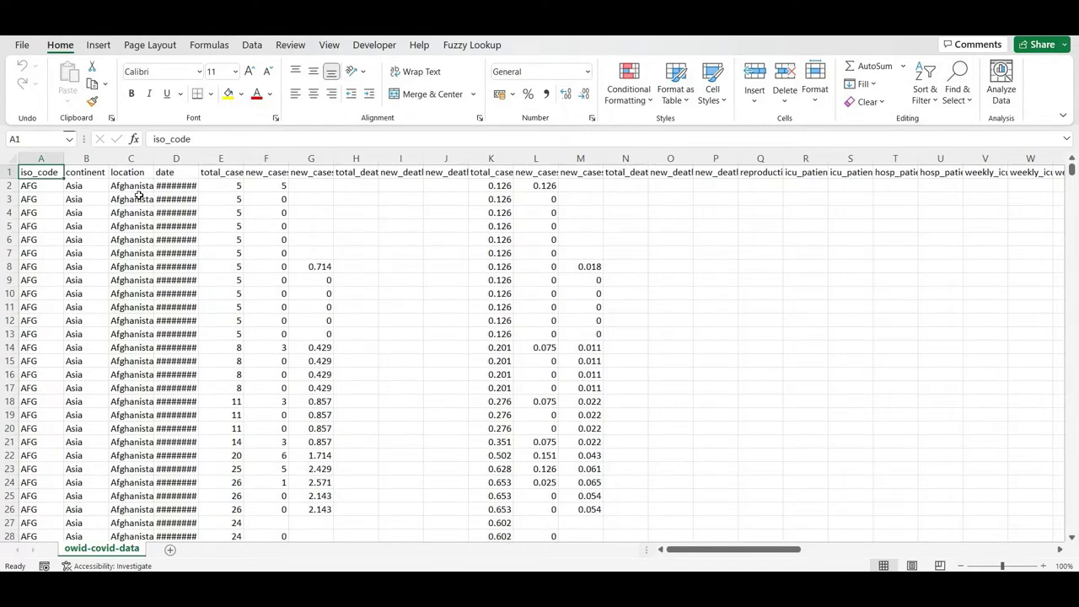
{"action": "key", "text": "ctrl+space"}
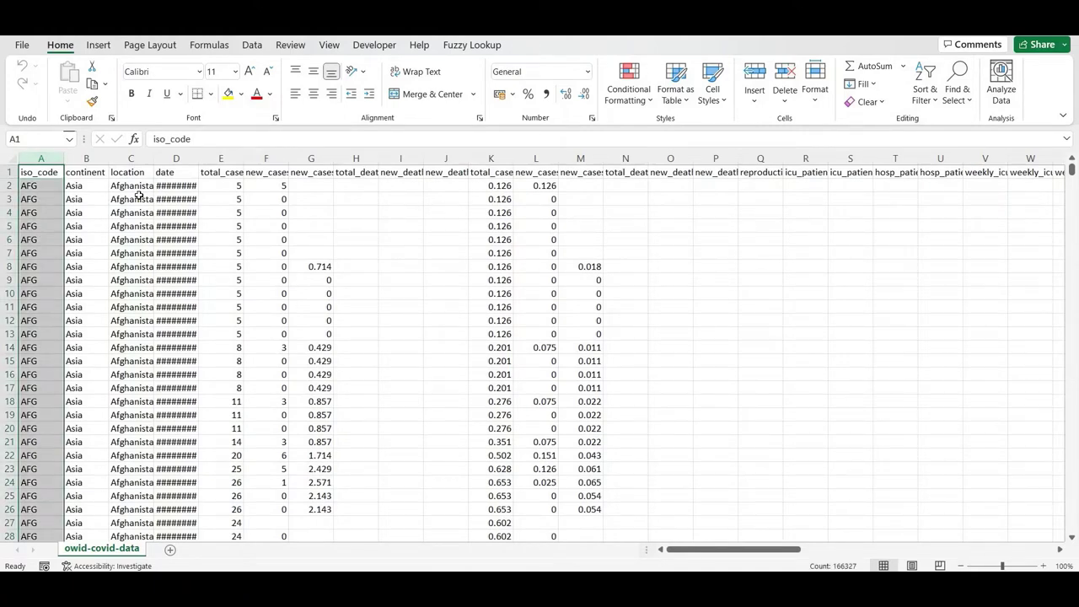
Step: Save a copy of the workbook as owid-covid-data_cleaned data.xlsx in the archive (1) folder
{"action": "left_click", "coordinate": [23, 45]}
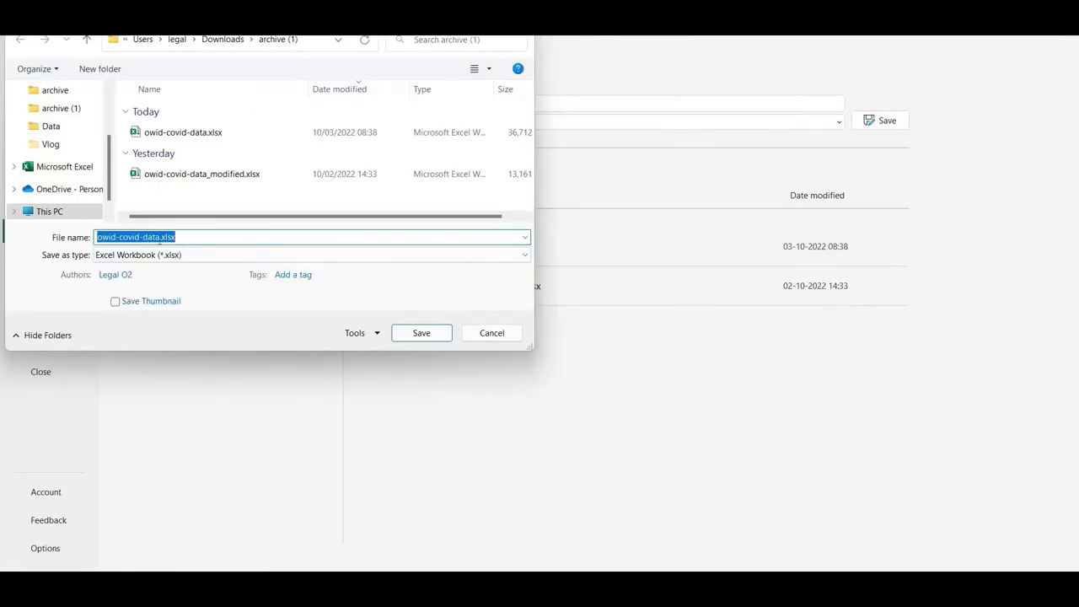
{"action": "left_click", "coordinate": [160, 237]}
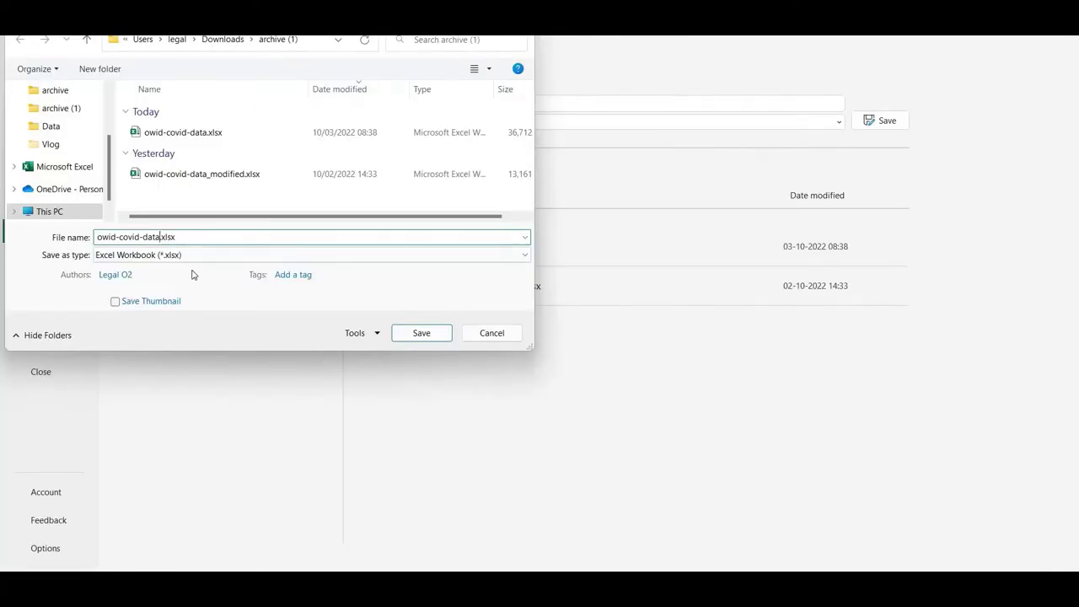
{"action": "type", "text": "_cleaned data"}
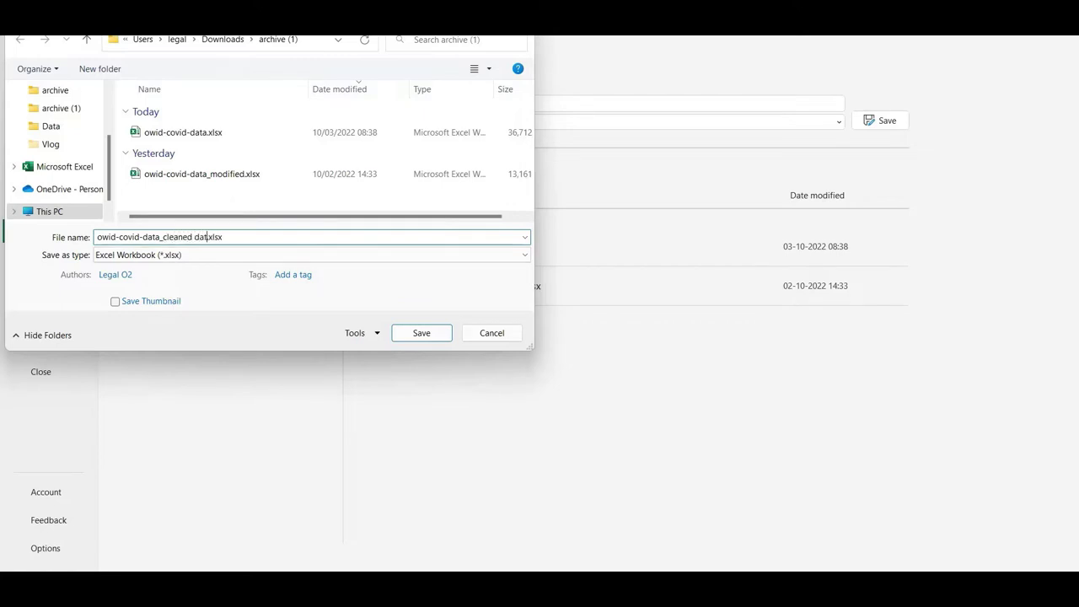
{"action": "key", "text": "Return"}
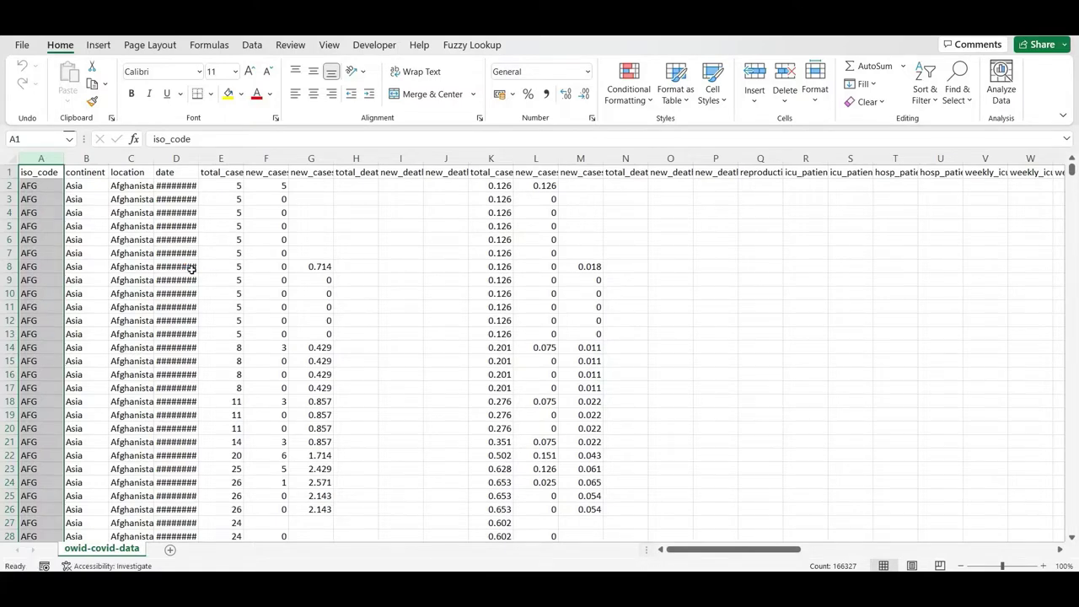
Step: Delete the iso_code column from the dataset
{"action": "key", "text": "Right"}
{"action": "key", "text": "Left"}
{"action": "key", "text": "ctrl+space"}
{"action": "key", "text": "ctrl+minus"}
{"action": "key", "text": "Right"}
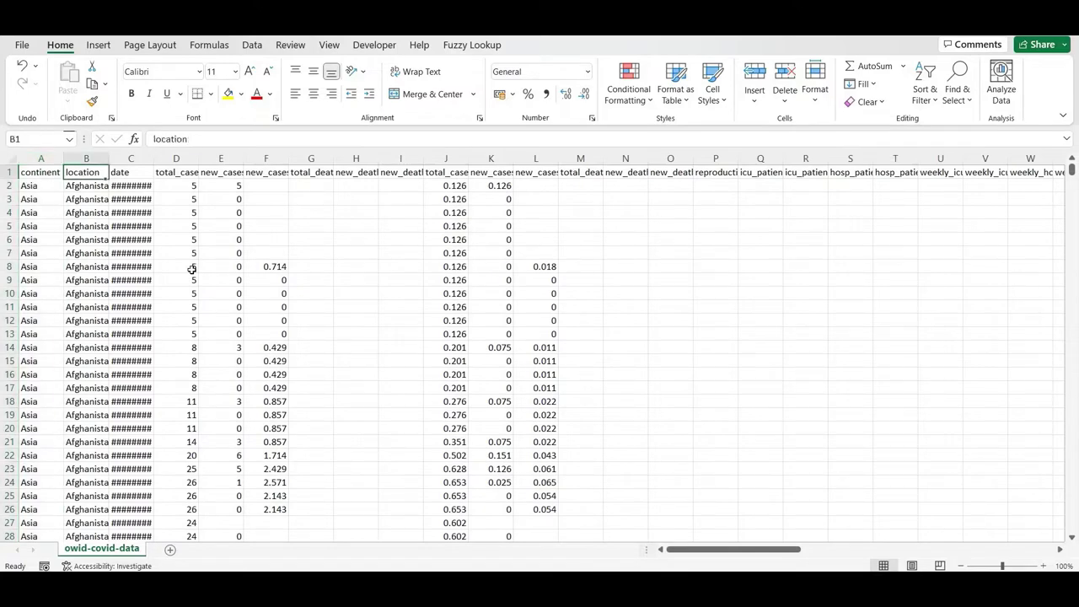
Step: AutoFit the column widths to the header names in row 1
{"action": "key", "text": "Left"}
{"action": "key", "text": "Right"}
{"action": "key", "text": "Right"}
{"action": "key", "text": "Right"}
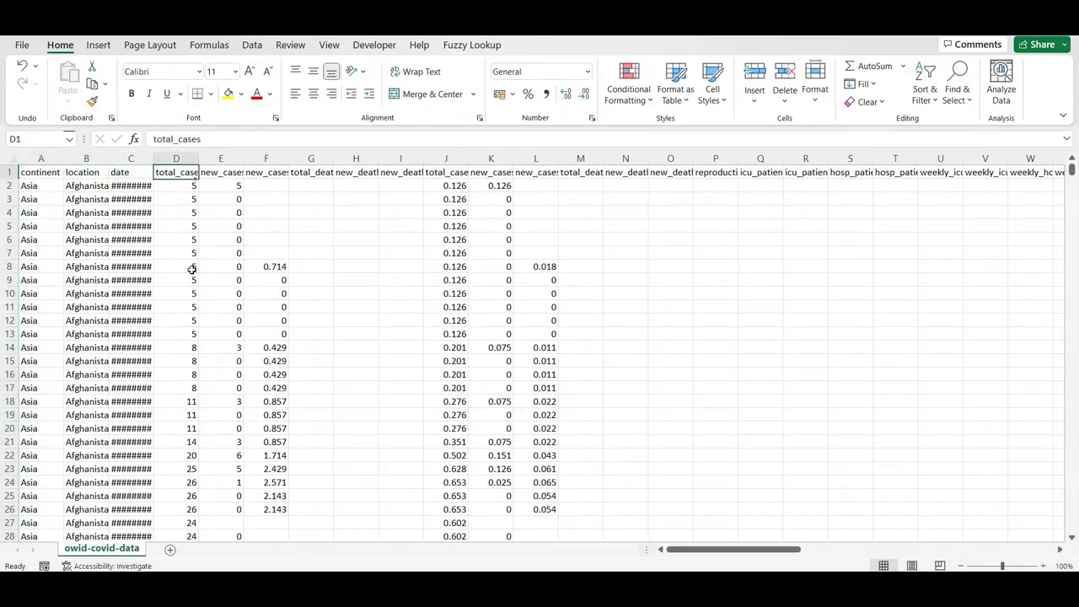
{"action": "key", "text": "Right"}
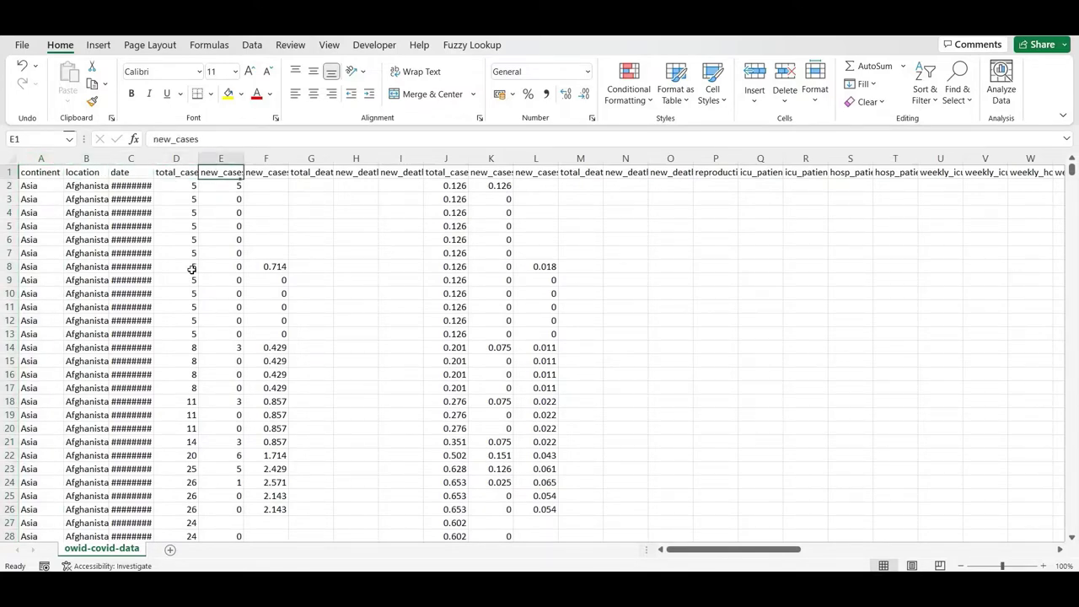
{"action": "key", "text": "shift+Right"}
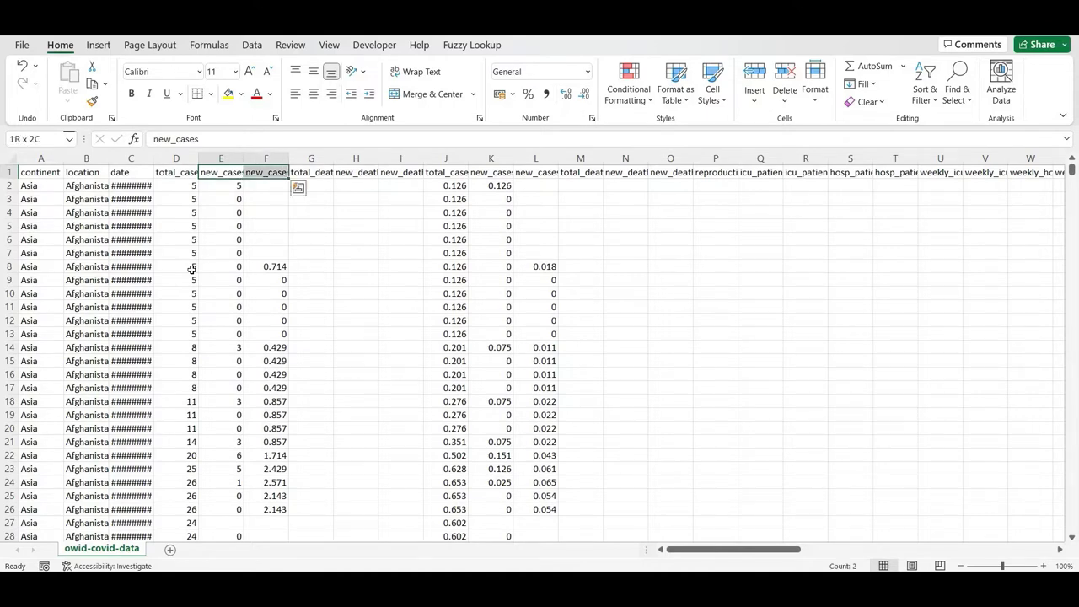
{"action": "key", "text": "shift+space"}
{"action": "key", "text": "alt"}
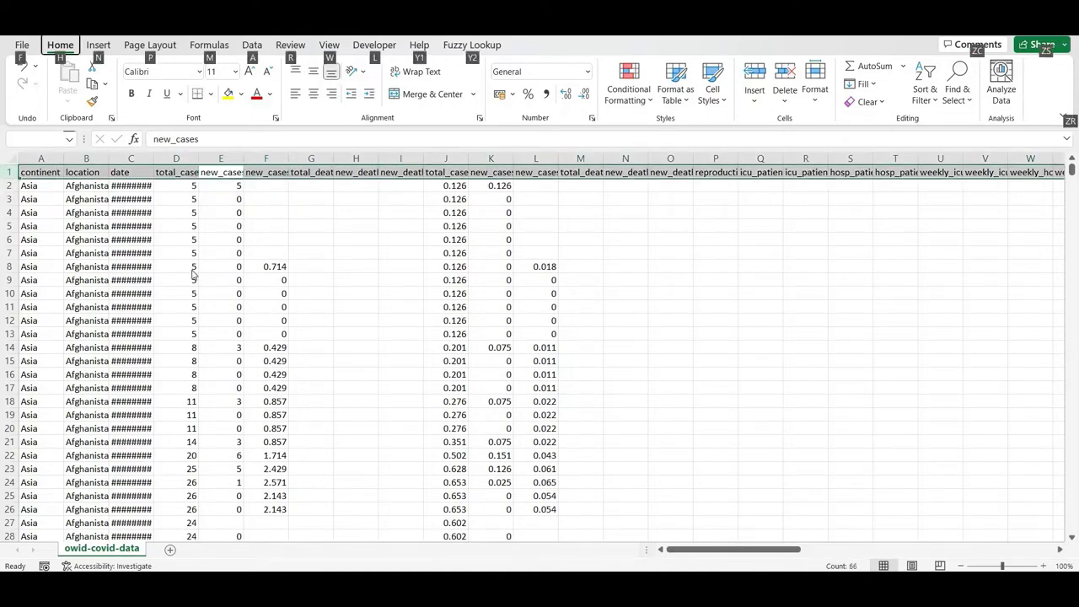
{"action": "key", "text": "h"}
{"action": "key", "text": "o"}
{"action": "key", "text": "i"}
{"action": "key", "text": "Up"}
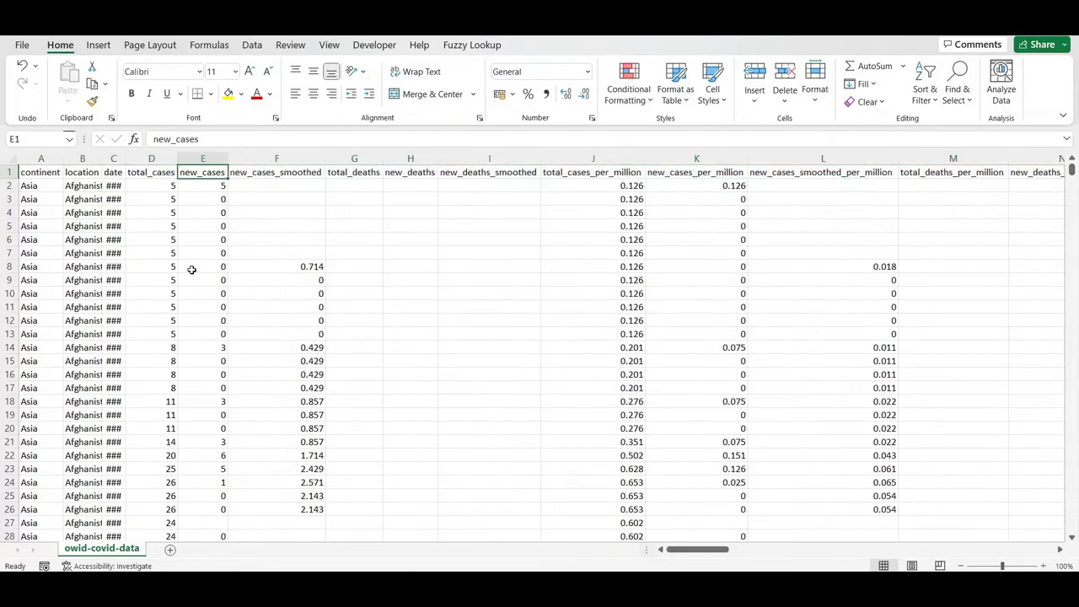
Step: Delete the new_cases and new_cases_smoothed columns
{"action": "key", "text": "ctrl+space"}
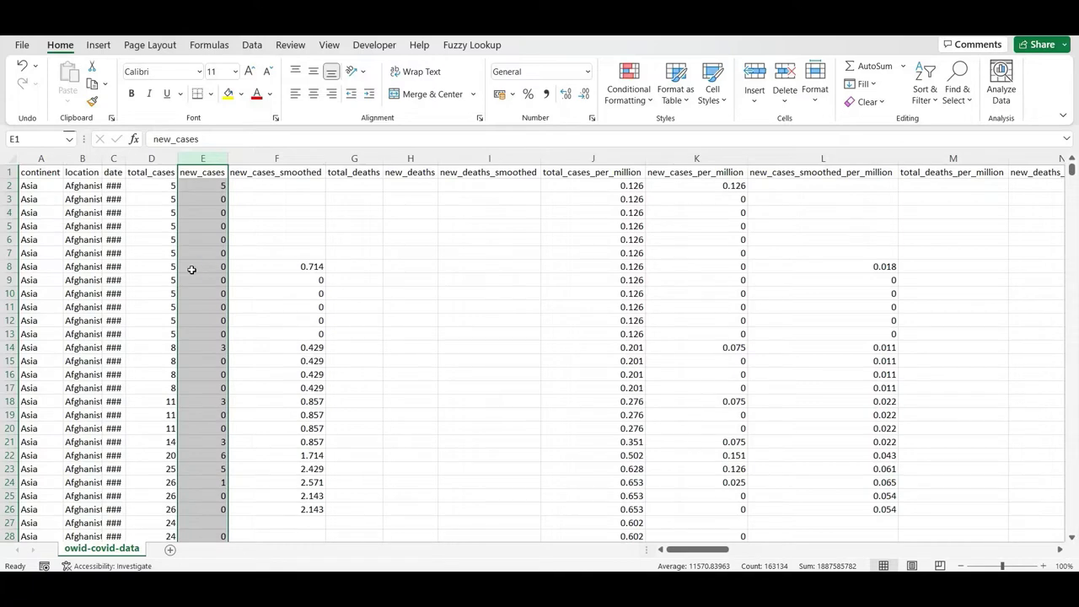
{"action": "key", "text": "ctrl+minus"}
{"action": "key", "text": "ctrl+minus"}
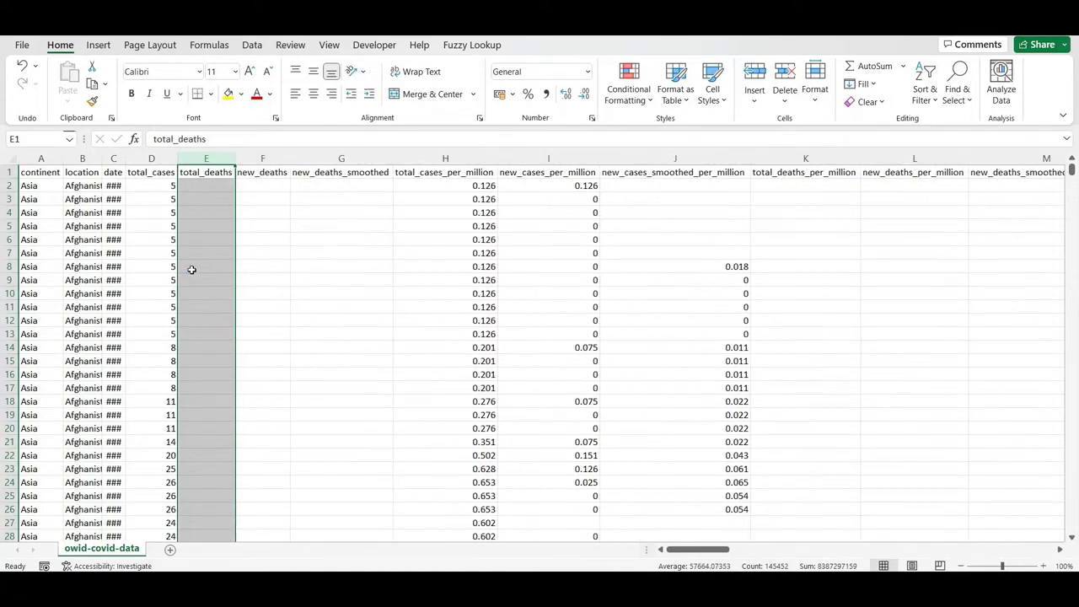
Step: Delete every column between total_deaths and population, from new_deaths through stringency_index
{"action": "key", "text": "Right"}
{"action": "key", "text": "ctrl+space"}
{"action": "key", "text": "ctrl+minus"}
{"action": "key", "text": "ctrl+minus"}
{"action": "key", "text": "ctrl+minus"}
{"action": "key", "text": "ctrl+minus"}
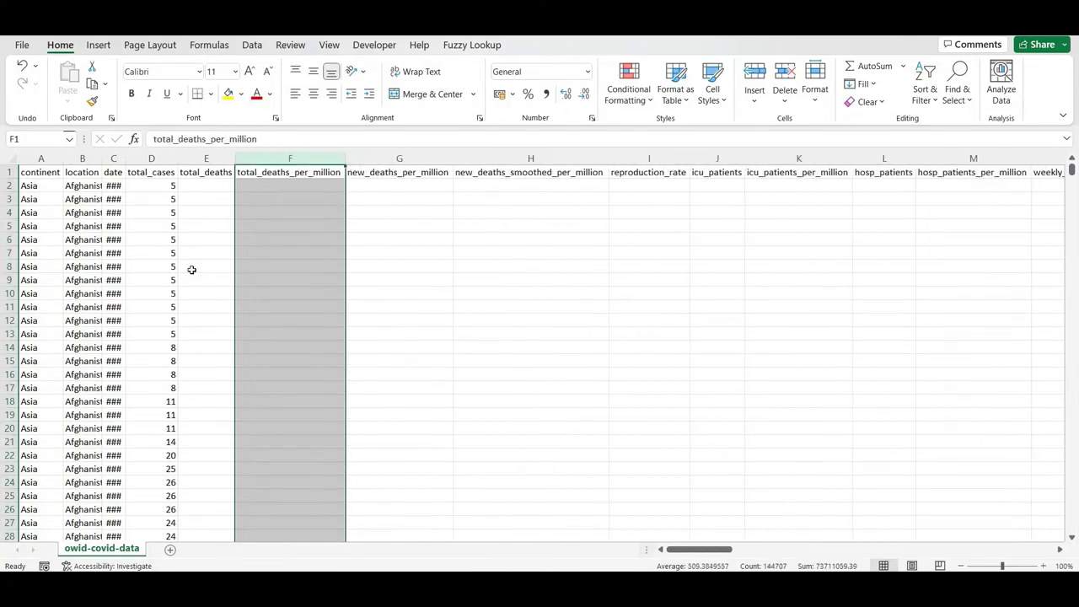
{"action": "key", "text": "ctrl+minus"}
{"action": "key", "text": "ctrl+minus"}
{"action": "key", "text": "ctrl+minus"}
{"action": "key", "text": "ctrl+minus"}
{"action": "key", "text": "ctrl+minus"}
{"action": "key", "text": "ctrl+minus"}
{"action": "key", "text": "ctrl+minus"}
{"action": "key", "text": "ctrl+minus"}
{"action": "key", "text": "ctrl+minus"}
{"action": "key", "text": "ctrl+minus"}
{"action": "key", "text": "ctrl+minus"}
{"action": "key", "text": "ctrl+minus"}
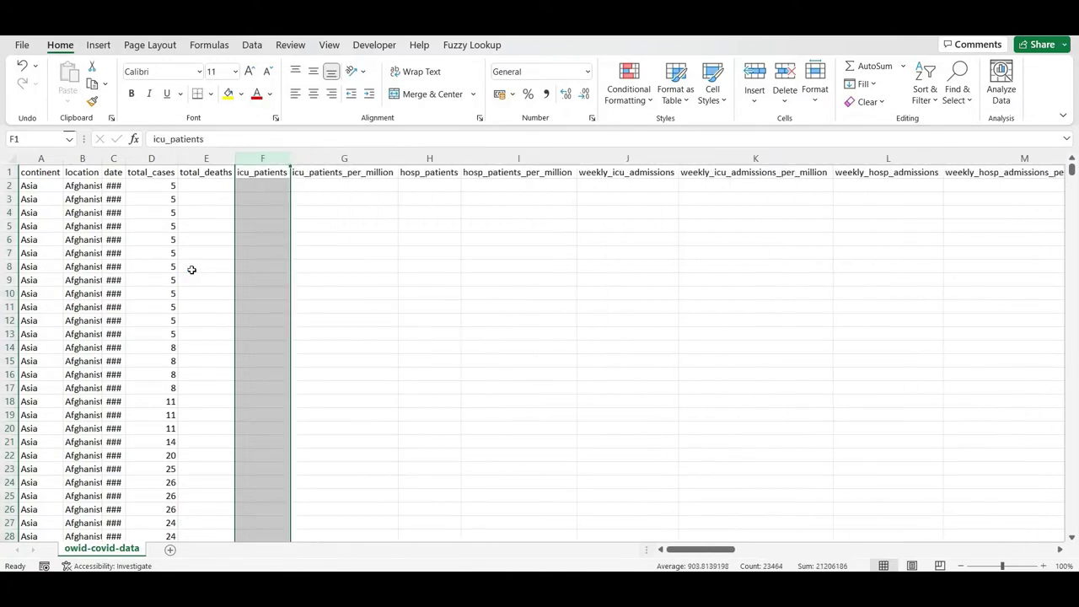
{"action": "key", "text": "ctrl+minus"}
{"action": "key", "text": "ctrl+minus"}
{"action": "key", "text": "ctrl+minus"}
{"action": "key", "text": "ctrl+minus"}
{"action": "key", "text": "ctrl+minus"}
{"action": "key", "text": "ctrl+minus"}
{"action": "key", "text": "ctrl+minus"}
{"action": "key", "text": "ctrl+minus"}
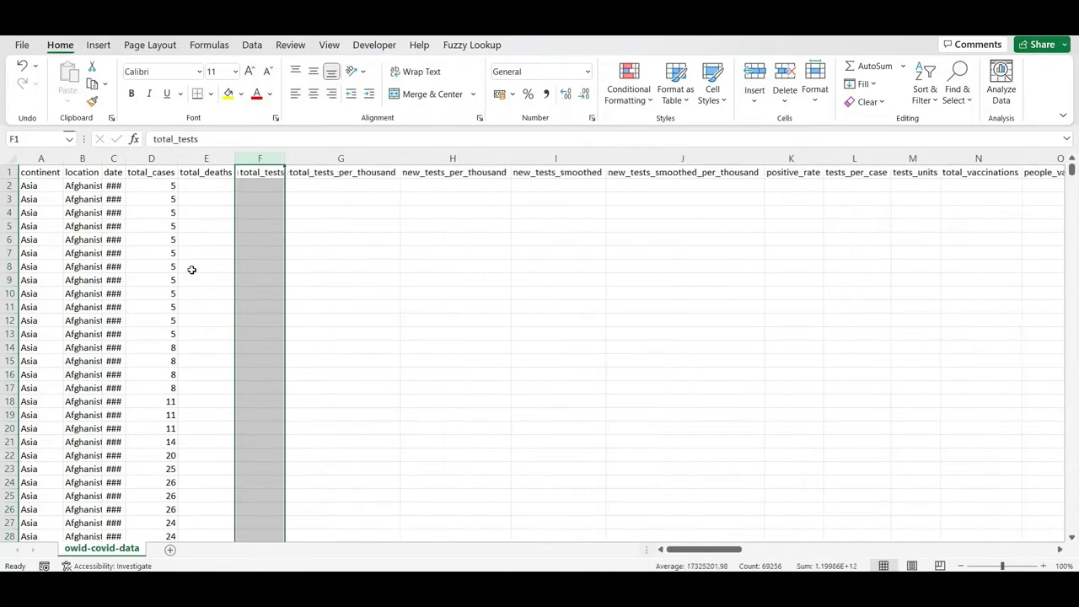
{"action": "key", "text": "ctrl+minus"}
{"action": "key", "text": "ctrl+minus"}
{"action": "key", "text": "ctrl+minus"}
{"action": "key", "text": "ctrl+minus"}
{"action": "key", "text": "ctrl+minus"}
{"action": "key", "text": "ctrl+minus"}
{"action": "key", "text": "ctrl+minus"}
{"action": "key", "text": "ctrl+minus"}
{"action": "key", "text": "ctrl+minus"}
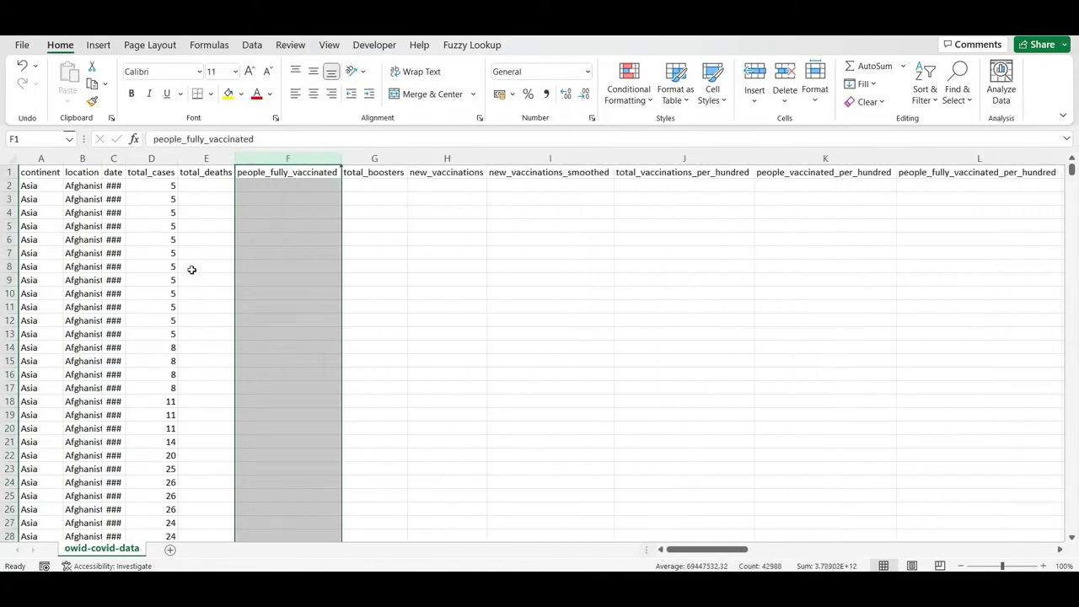
{"action": "key", "text": "ctrl+minus"}
{"action": "key", "text": "ctrl+minus"}
{"action": "key", "text": "ctrl+minus"}
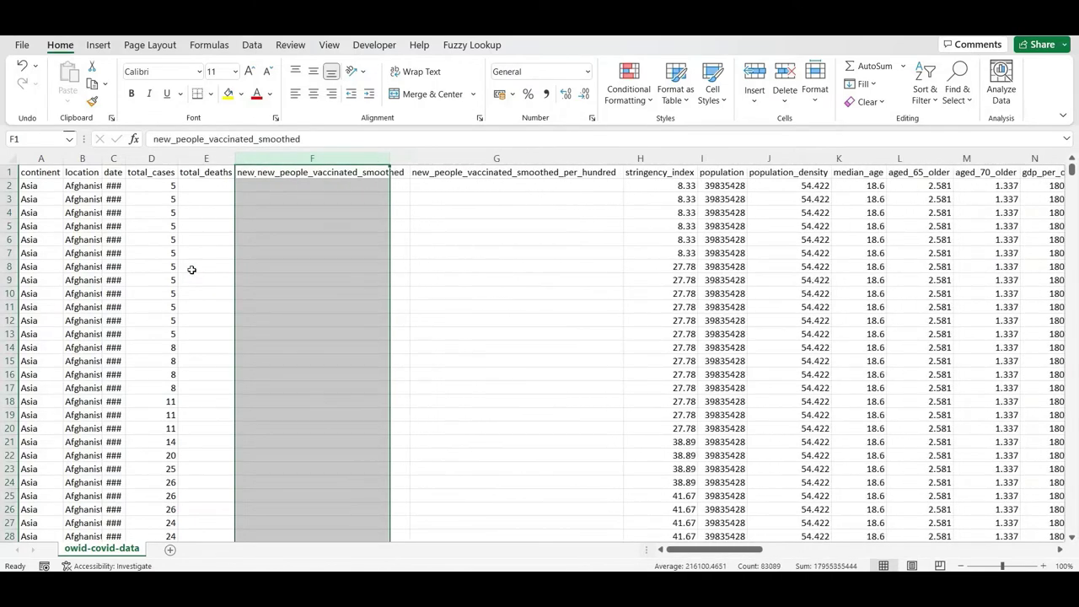
{"action": "key", "text": "ctrl+minus"}
{"action": "key", "text": "ctrl+minus"}
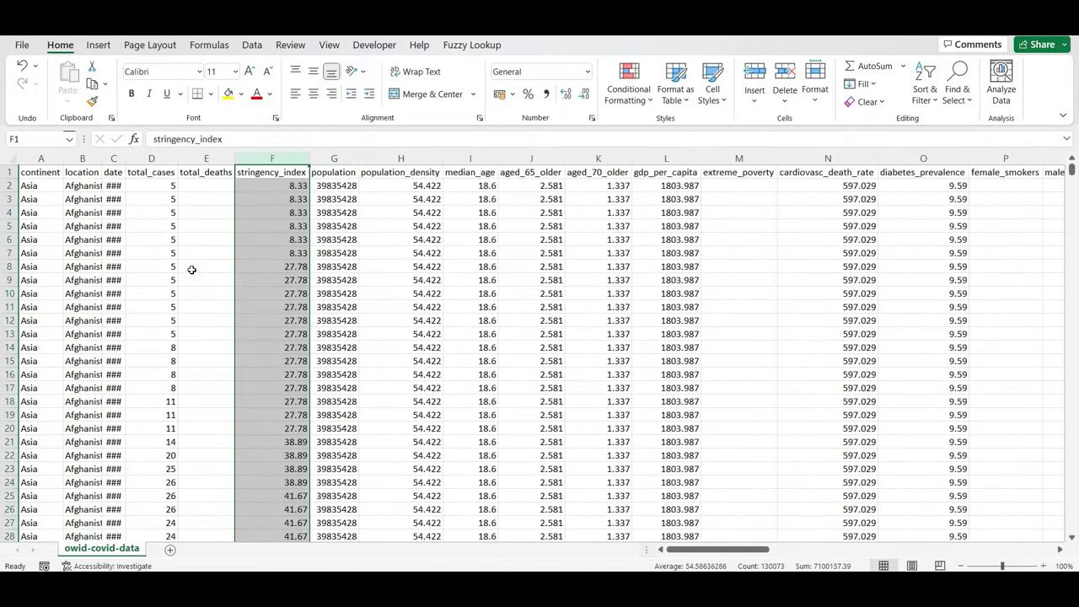
{"action": "key", "text": "ctrl+minus"}
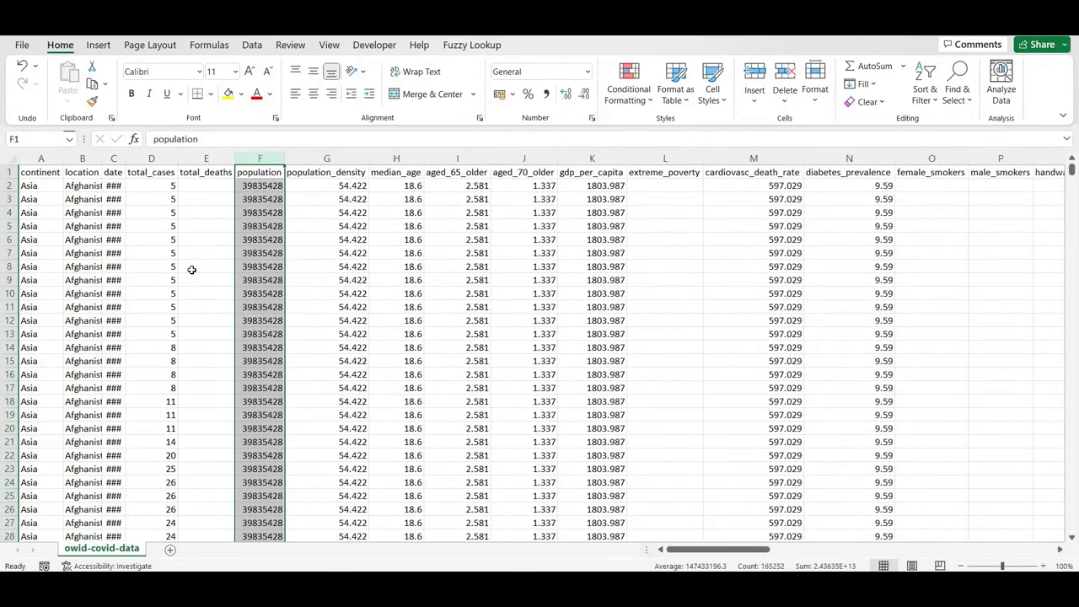
Step: Delete the population_density column while keeping the population column
{"action": "key", "text": "Right"}
{"action": "key", "text": "ctrl+space"}
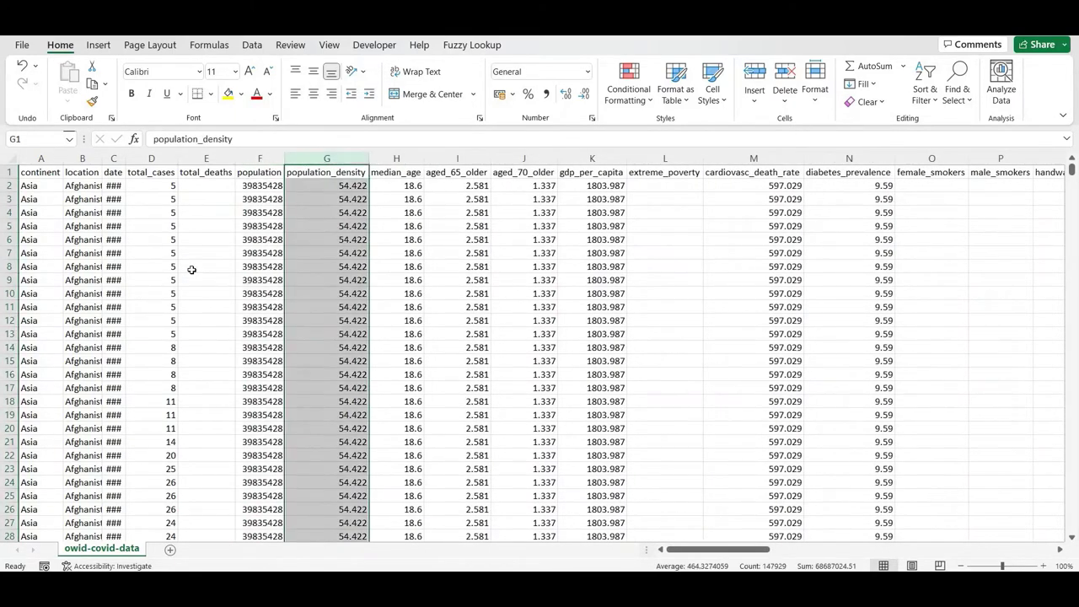
{"action": "key", "text": "ctrl+minus"}
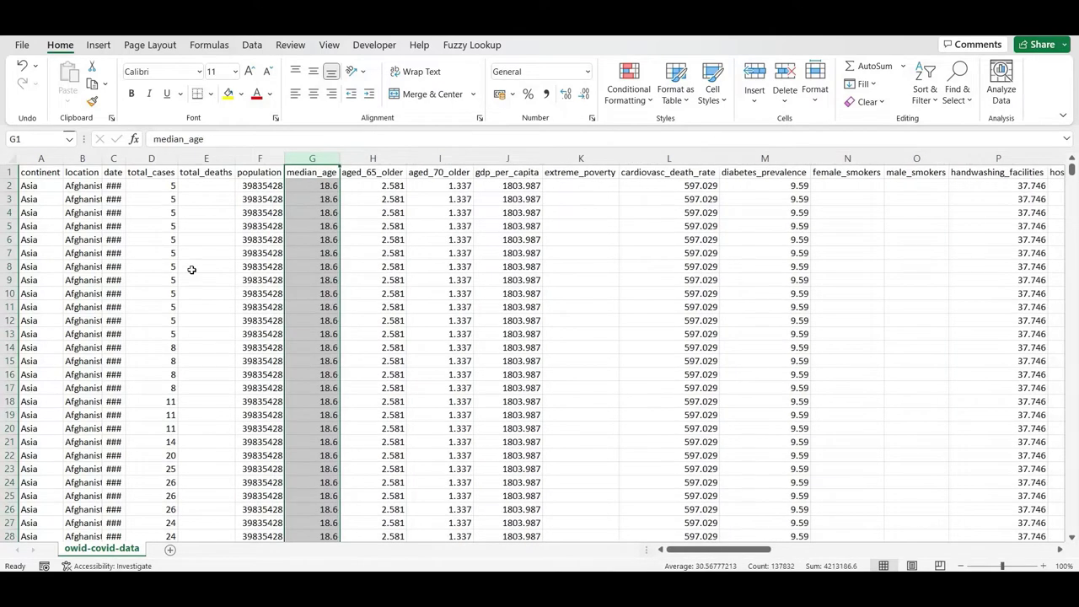
Step: Delete the columns between median_age and handwashing_facilities, from aged_65_older through male_smokers
{"action": "key", "text": "Right"}
{"action": "key", "text": "ctrl+space"}
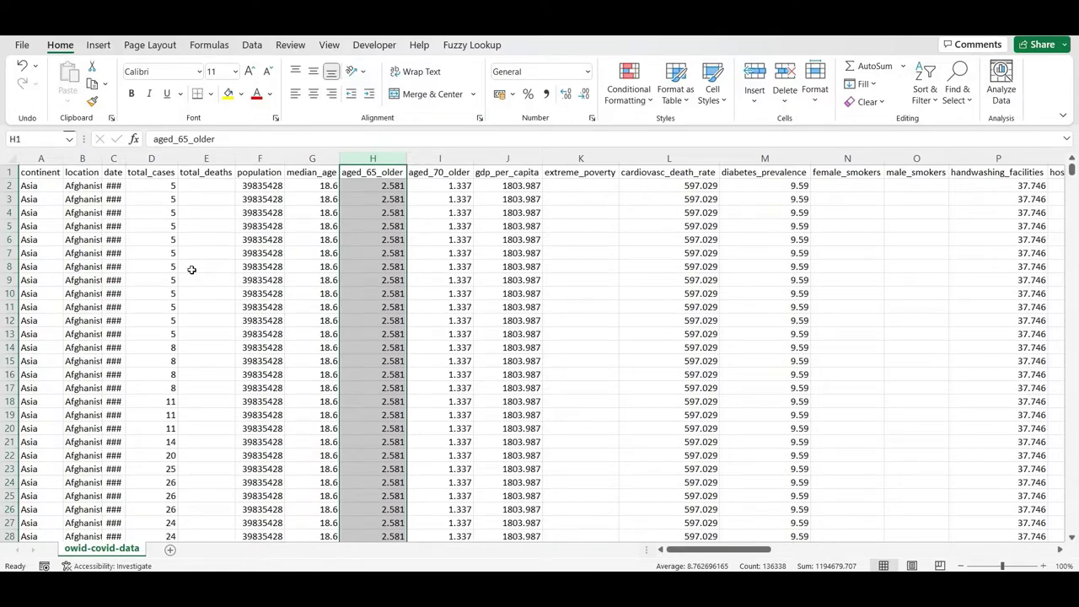
{"action": "key", "text": "ctrl+minus"}
{"action": "key", "text": "ctrl+minus"}
{"action": "key", "text": "ctrl+minus"}
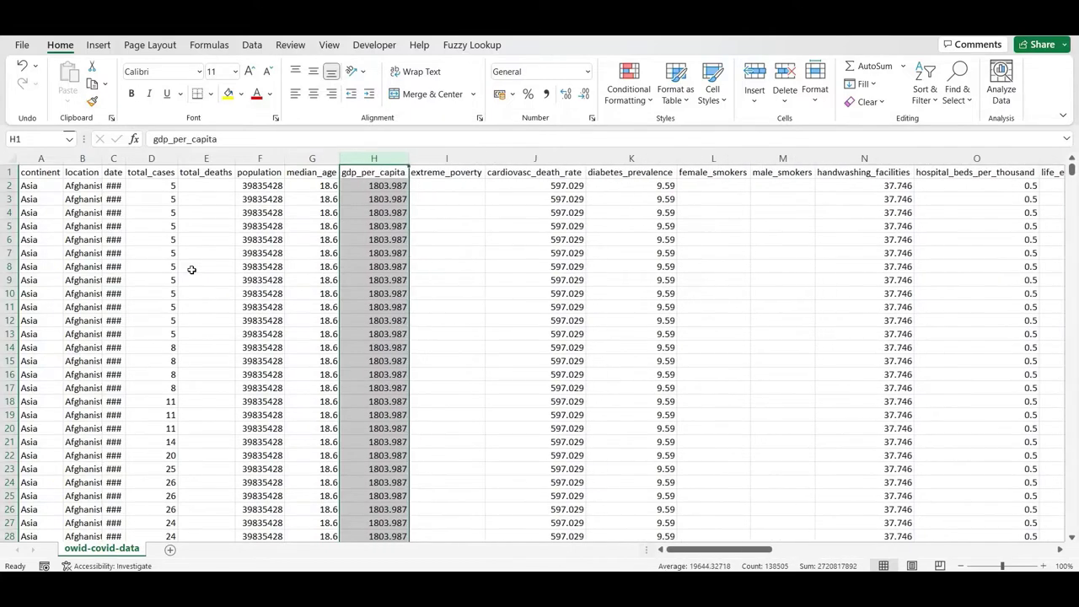
{"action": "key", "text": "ctrl+minus"}
{"action": "key", "text": "ctrl+minus"}
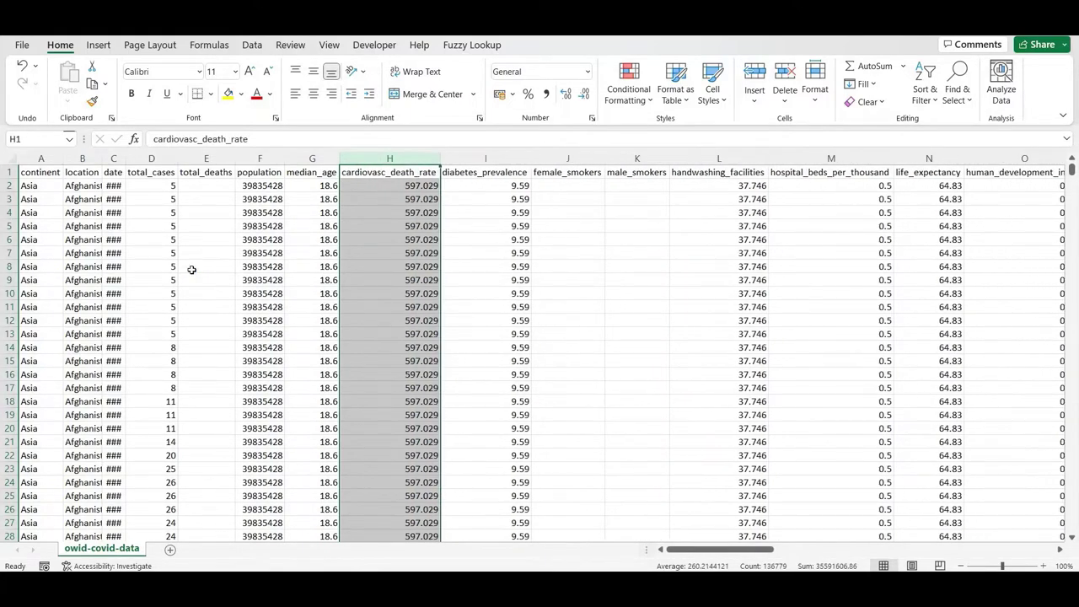
{"action": "key", "text": "ctrl+minus"}
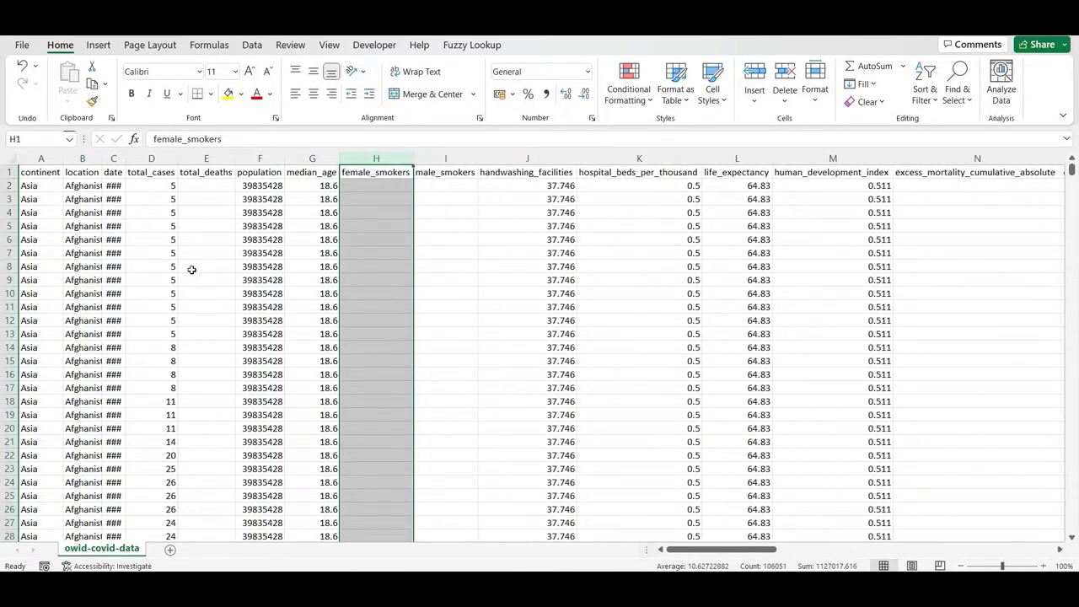
{"action": "key", "text": "ctrl+minus"}
{"action": "key", "text": "ctrl+minus"}
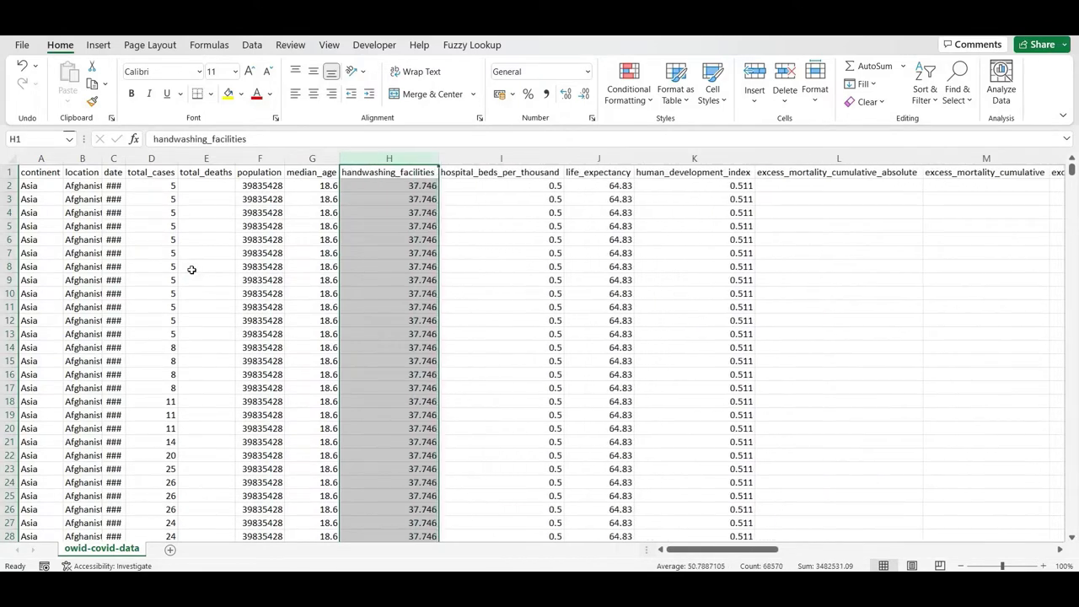
Step: Delete all columns after handwashing_facilities, from hospital_beds_per_thousand through excess_mortality_cumulative_per_million
{"action": "key", "text": "Right"}
{"action": "key", "text": "ctrl+space"}
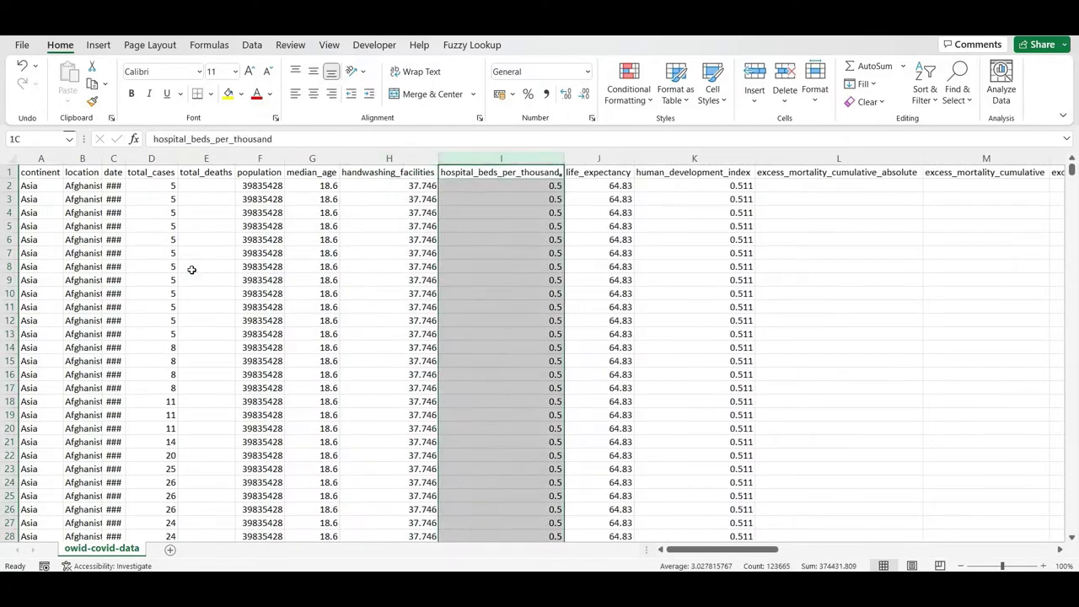
{"action": "key", "text": "ctrl+minus"}
{"action": "key", "text": "ctrl+minus"}
{"action": "key", "text": "ctrl+minus"}
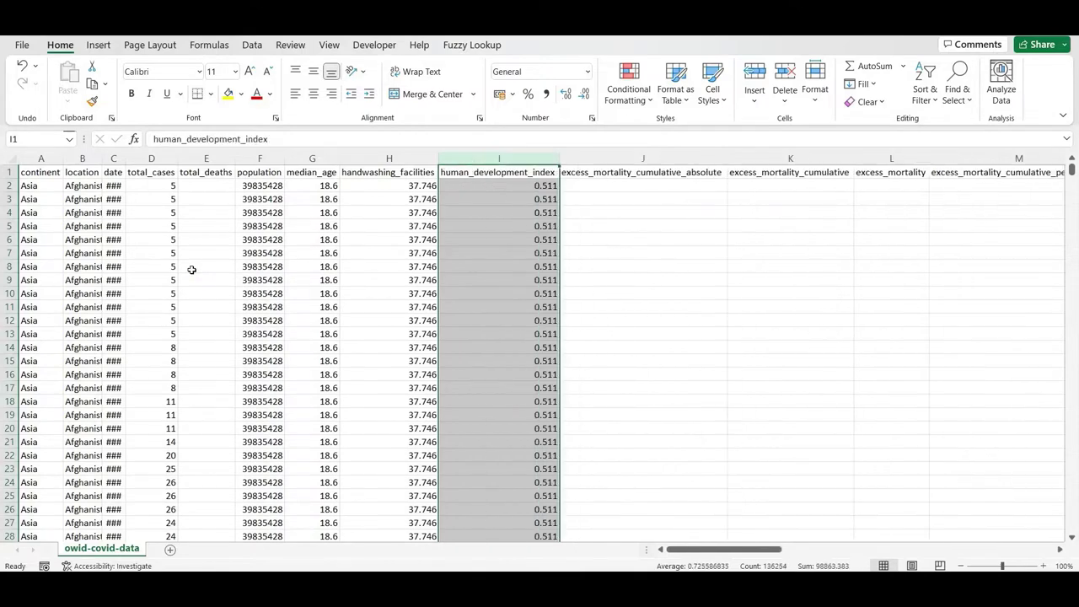
{"action": "key", "text": "ctrl+minus"}
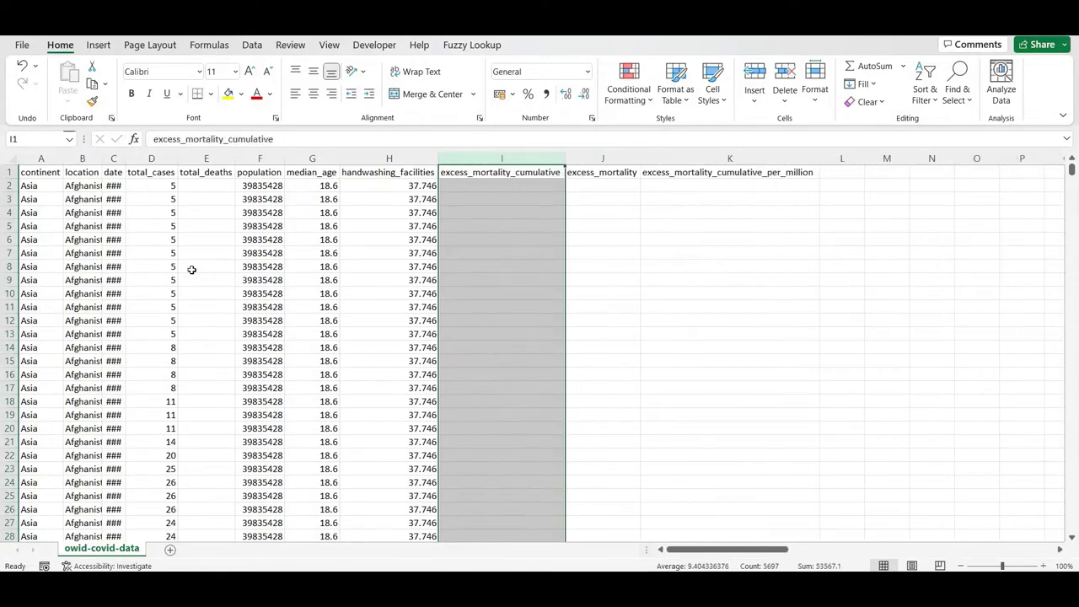
{"action": "key", "text": "ctrl+minus"}
{"action": "key", "text": "ctrl+minus"}
{"action": "key", "text": "ctrl+minus"}
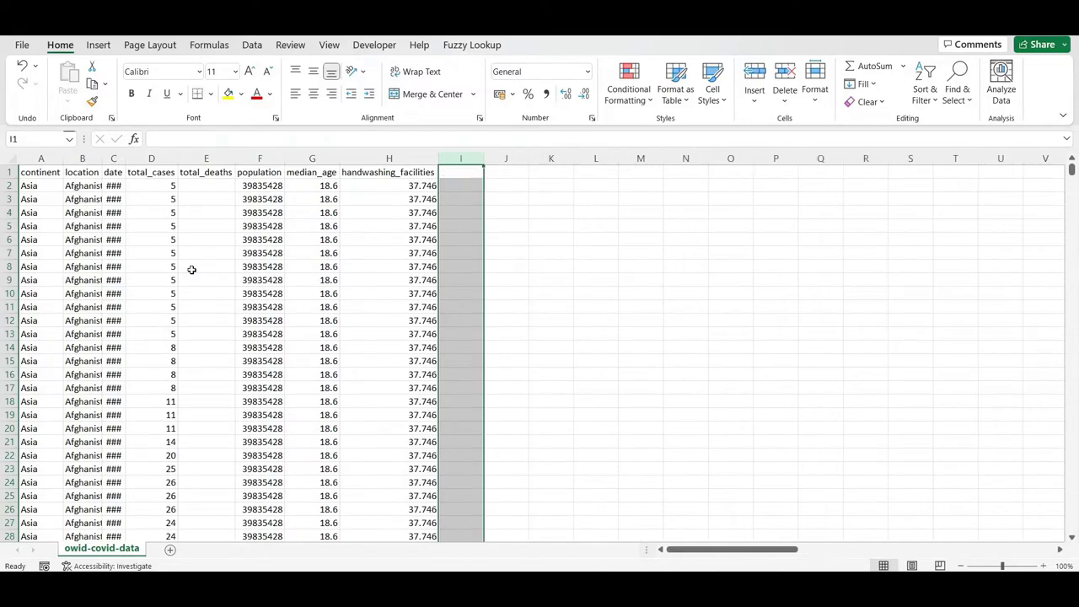
Step: AutoFit the column widths from continent through handwashing_facilities, return to cell A1 and save the file
{"action": "key", "text": "Left"}
{"action": "key", "text": "Left"}
{"action": "key", "text": "Right"}
{"action": "key", "text": "ctrl+shift+Left"}
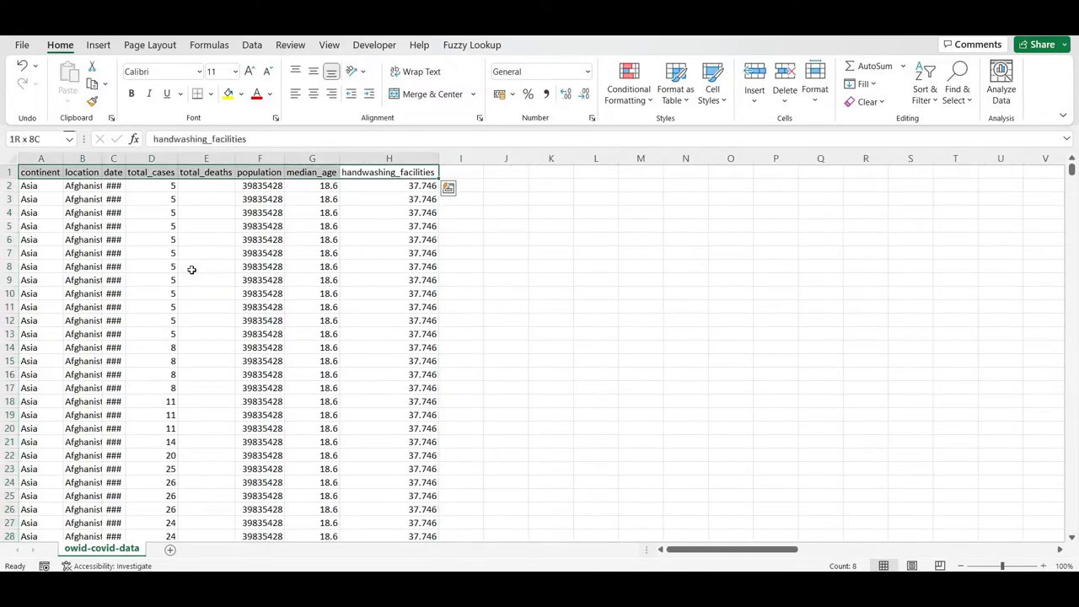
{"action": "key", "text": "ctrl+shift+Down"}
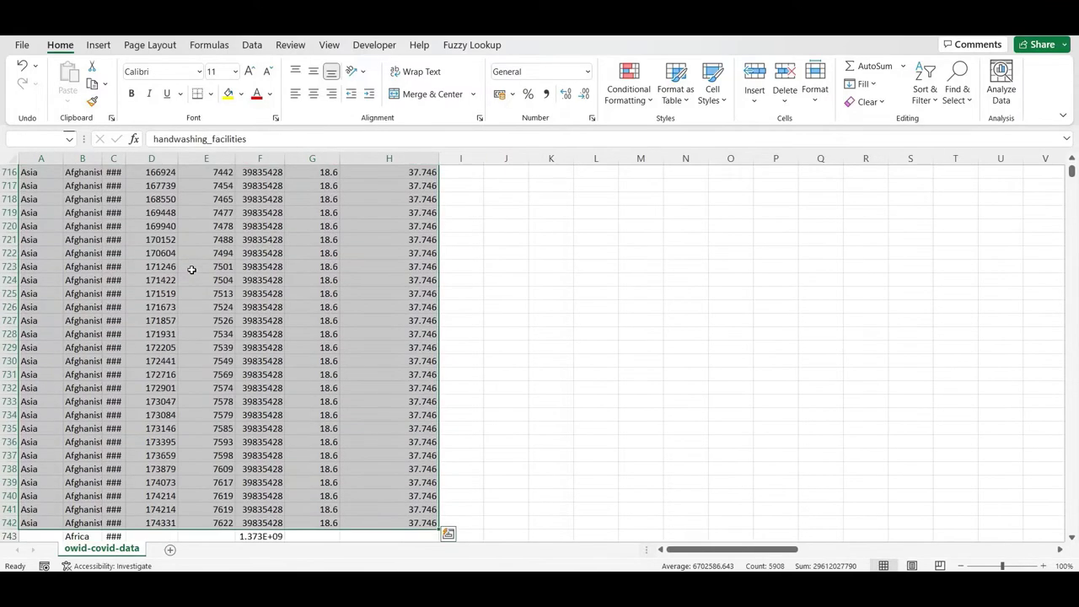
{"action": "key", "text": "alt+h"}
{"action": "key", "text": "o"}
{"action": "key", "text": "i"}
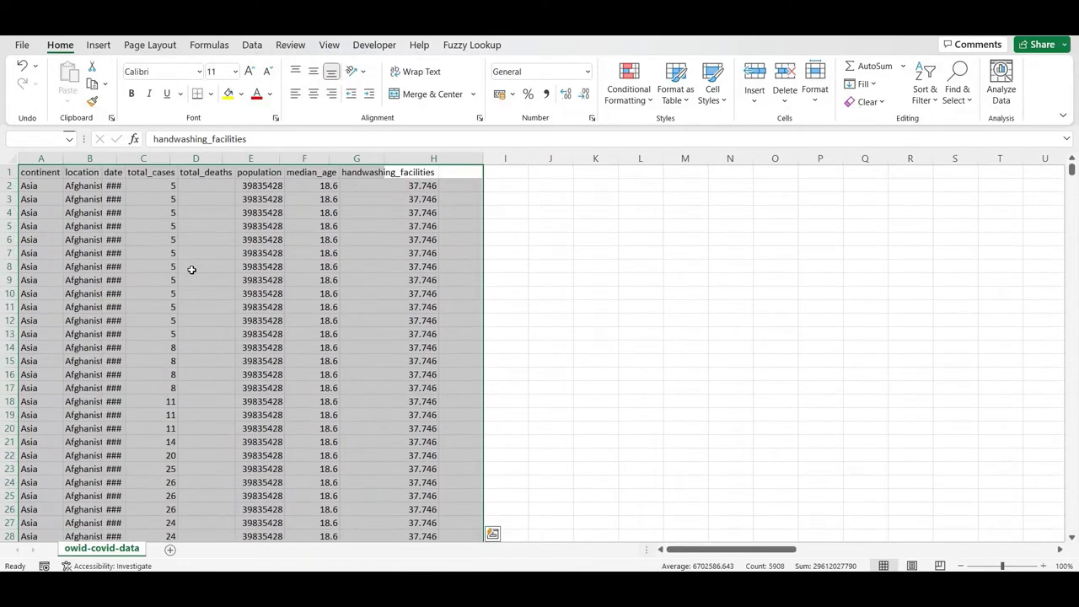
{"action": "key", "text": "ctrl+Home"}
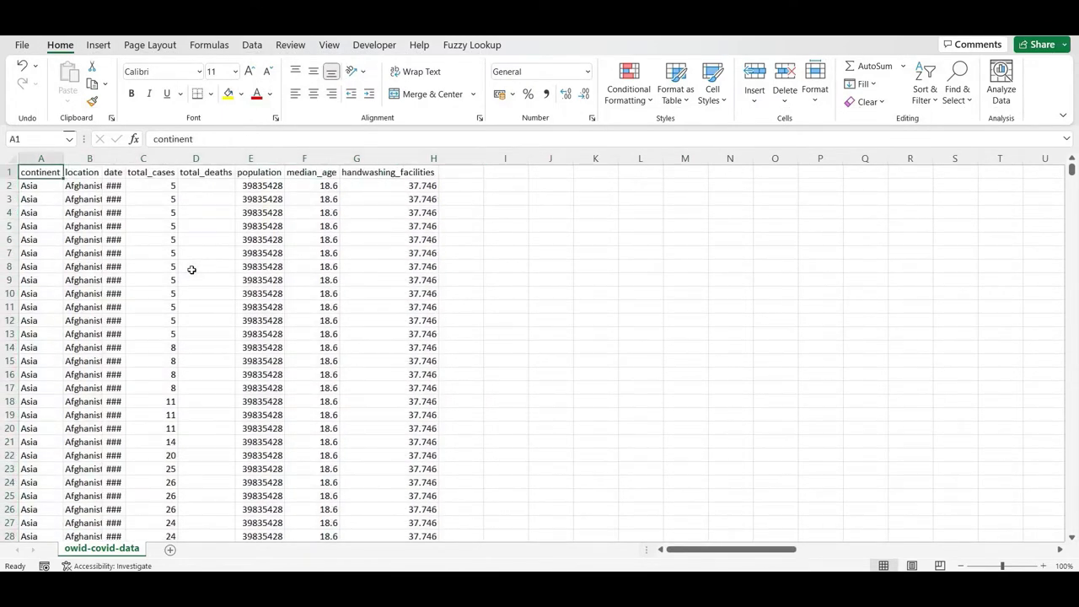
{"action": "key", "text": "ctrl+s"}
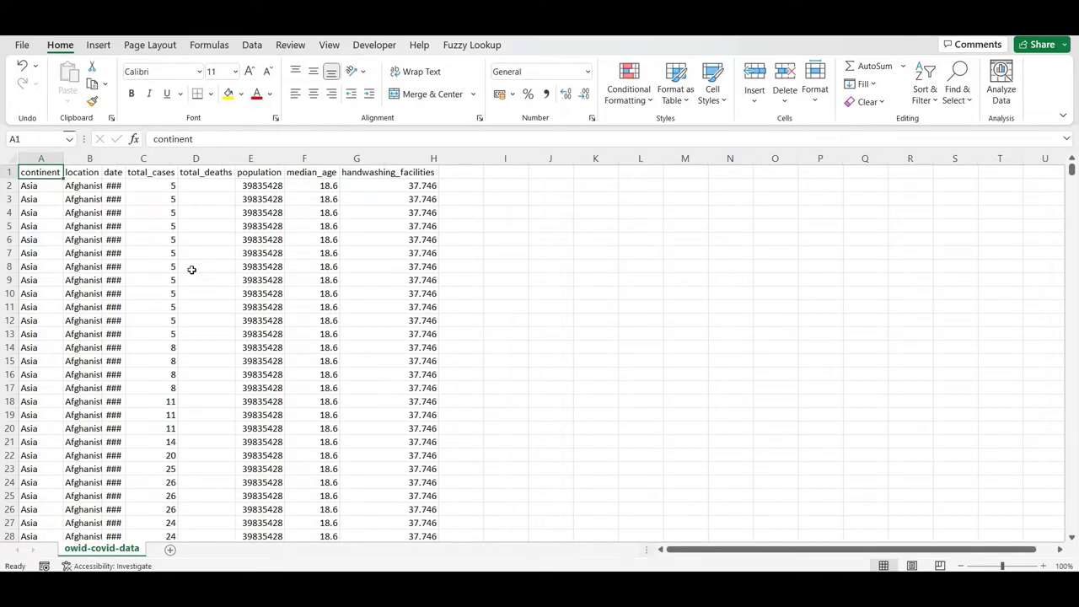
Step: Check the remaining columns from the header row down to the last record and save the file again
{"action": "key", "text": "Right"}
{"action": "key", "text": "Right"}
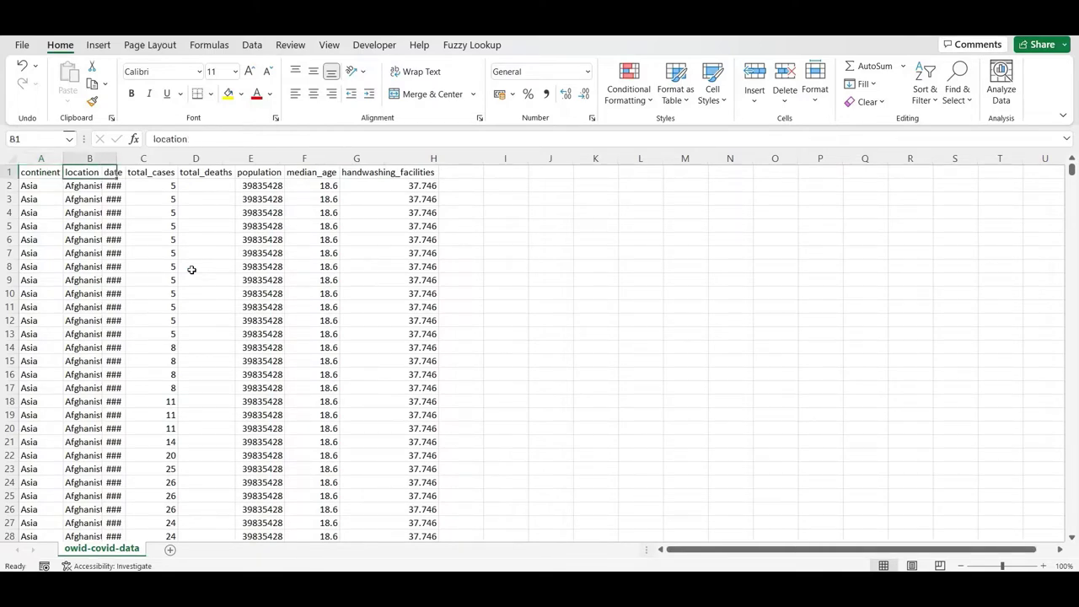
{"action": "key", "text": "Left"}
{"action": "key", "text": "Right"}
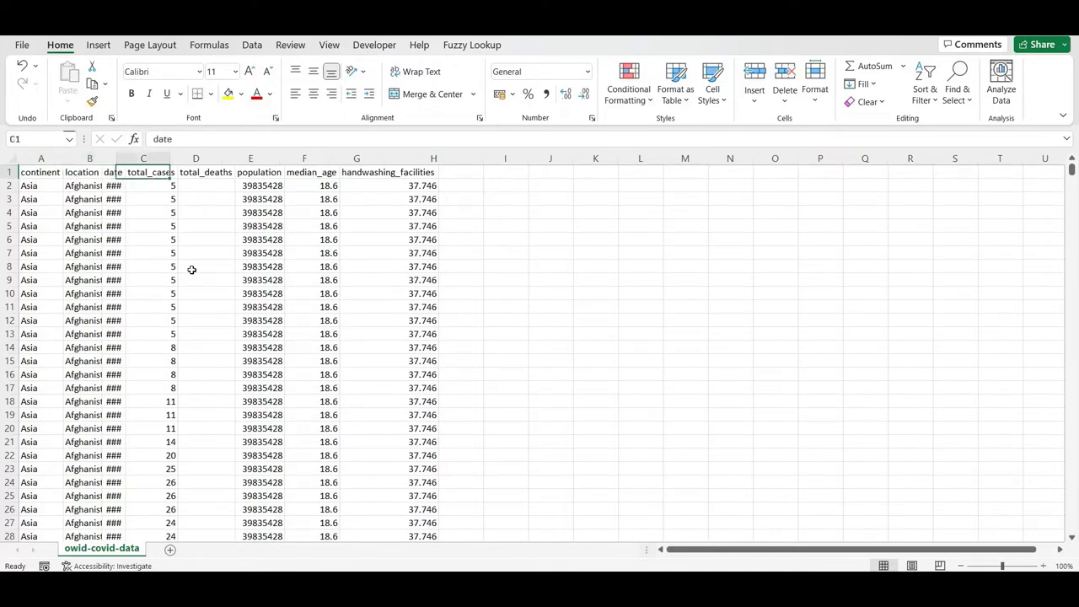
{"action": "key", "text": "Down"}
{"action": "key", "text": "Left"}
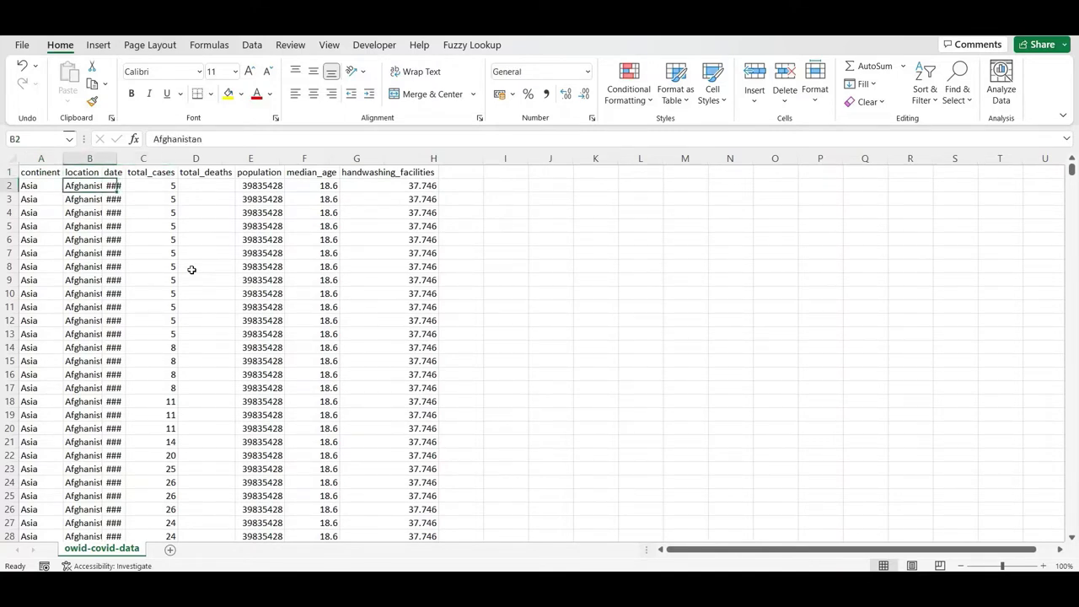
{"action": "key", "text": "Left"}
{"action": "key", "text": "Up"}
{"action": "key", "text": "ctrl+shift+End"}
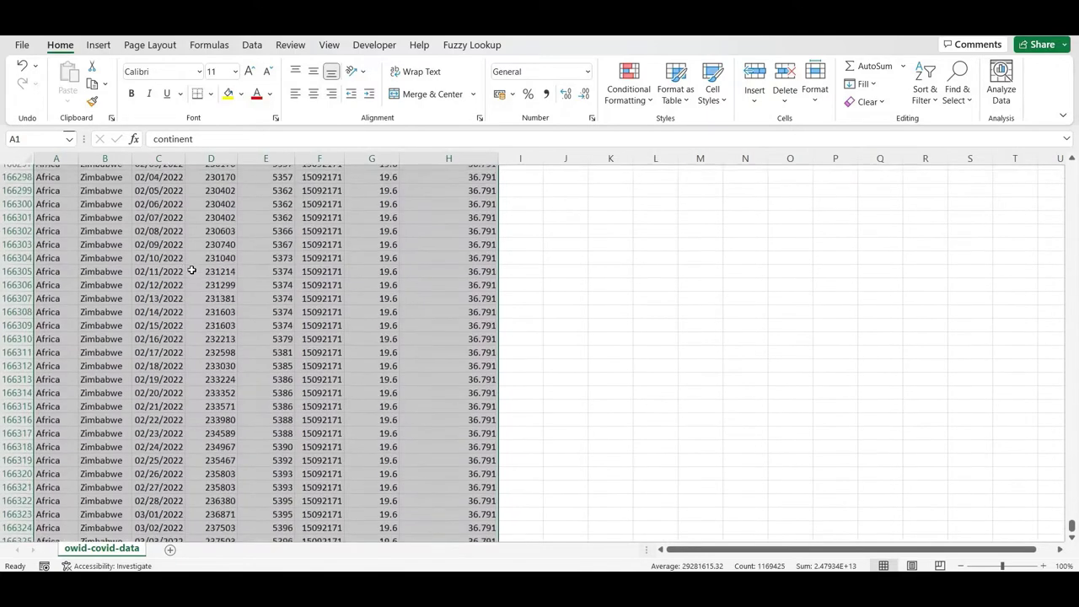
{"action": "key", "text": "ctrl+Home"}
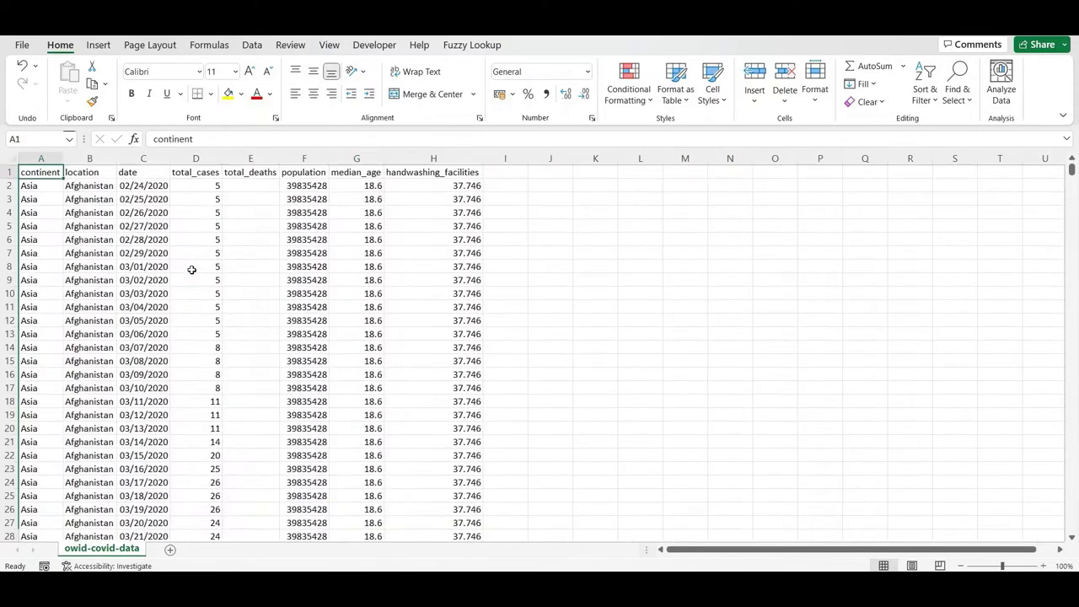
{"action": "key", "text": "Right"}
{"action": "key", "text": "Right"}
{"action": "key", "text": "Right"}
{"action": "key", "text": "Left"}
{"action": "key", "text": "Left"}
{"action": "key", "text": "Left"}
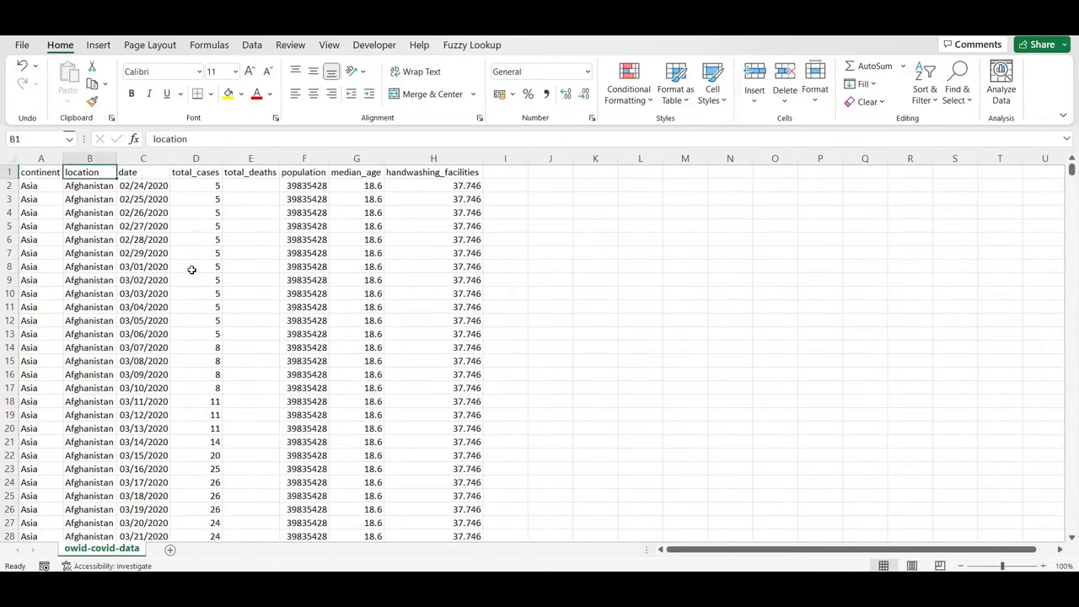
{"action": "key", "text": "ctrl+s"}
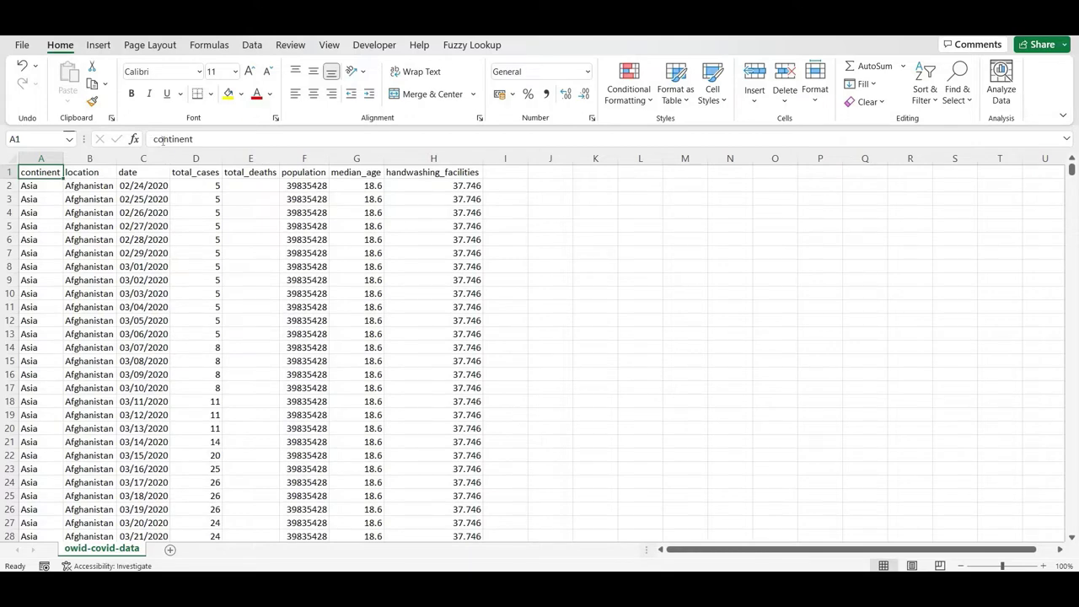
Step: Rename the continent header in A1 to Continent and the location header in B1 to Country
{"action": "left_click_drag", "start_coordinate": [158, 139], "coordinate": [145, 142]}
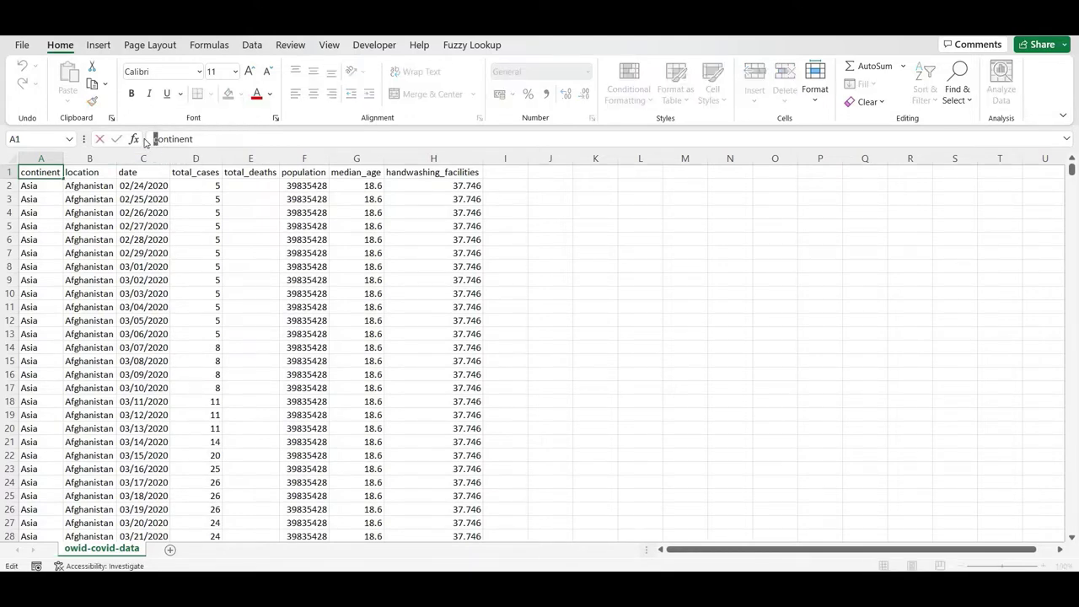
{"action": "type", "text": "C"}
{"action": "key", "text": "Tab"}
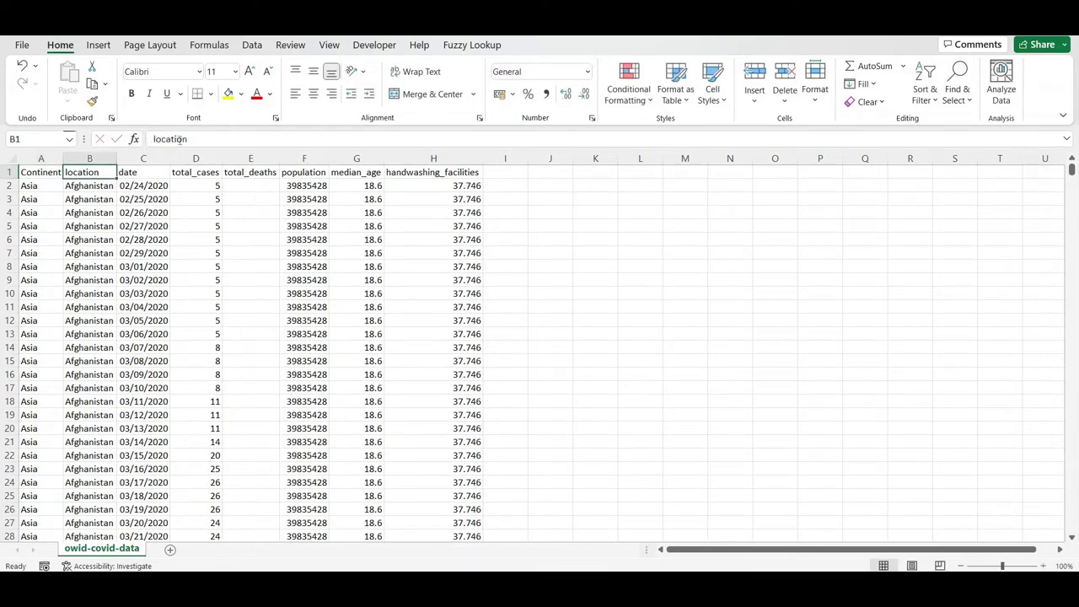
{"action": "type", "text": "Coun"}
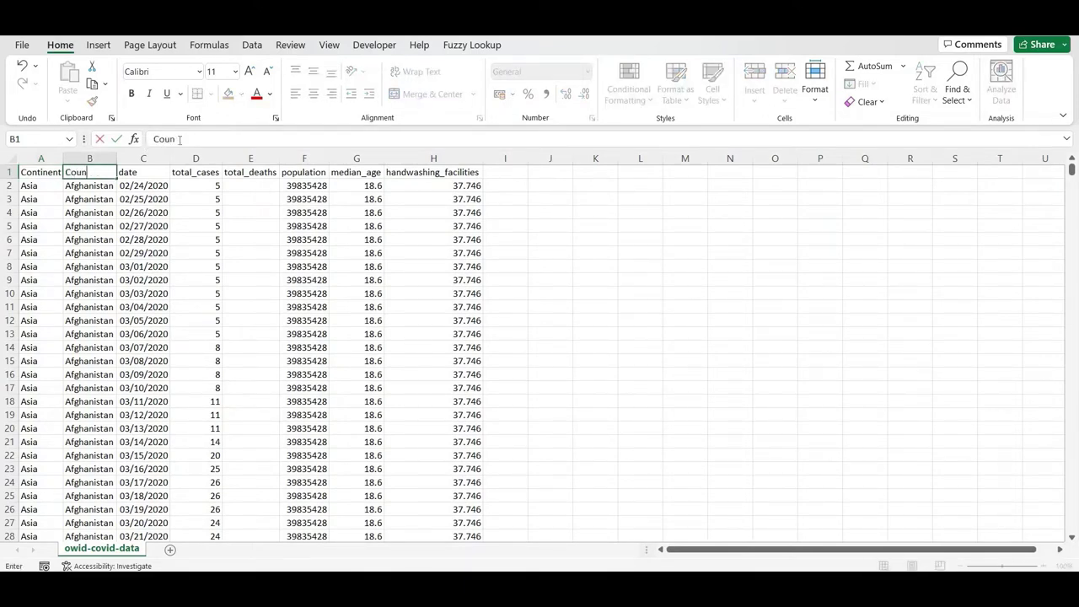
{"action": "type", "text": "try"}
{"action": "key", "text": "Tab"}
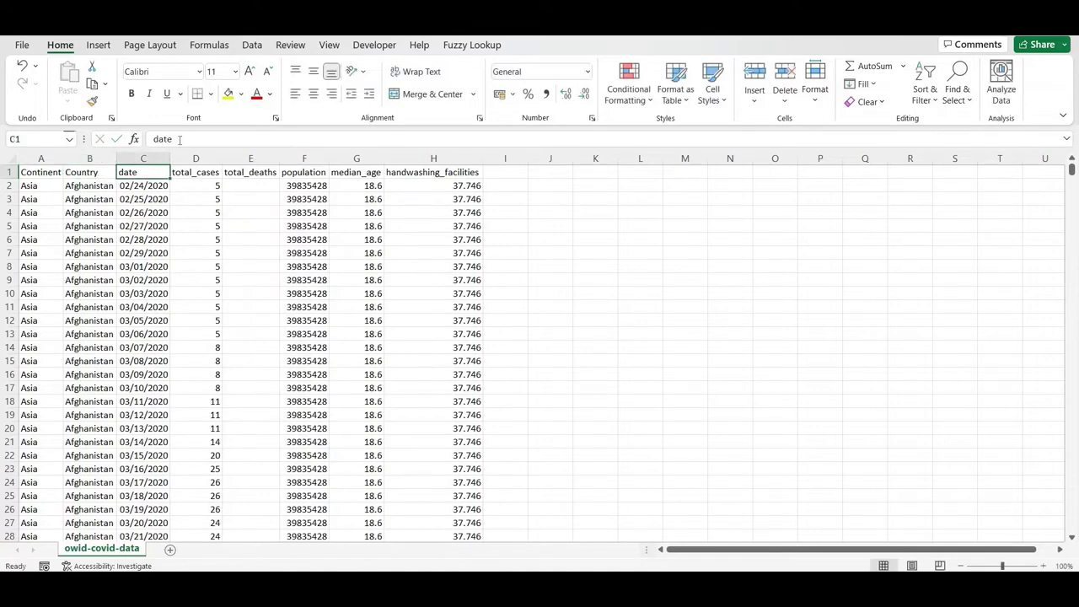
Step: Rename the date header in C1 to Date and the total_cases header in D1 to Total Cases
{"action": "key", "text": "F2"}
{"action": "key", "text": "shift+Home"}
{"action": "type", "text": "Date"}
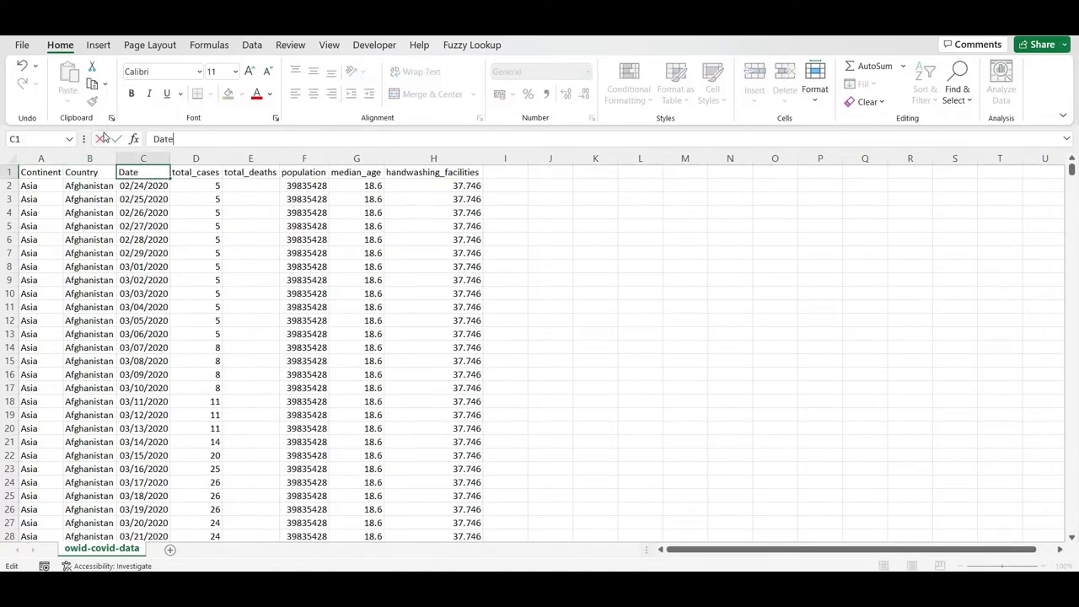
{"action": "key", "text": "Tab"}
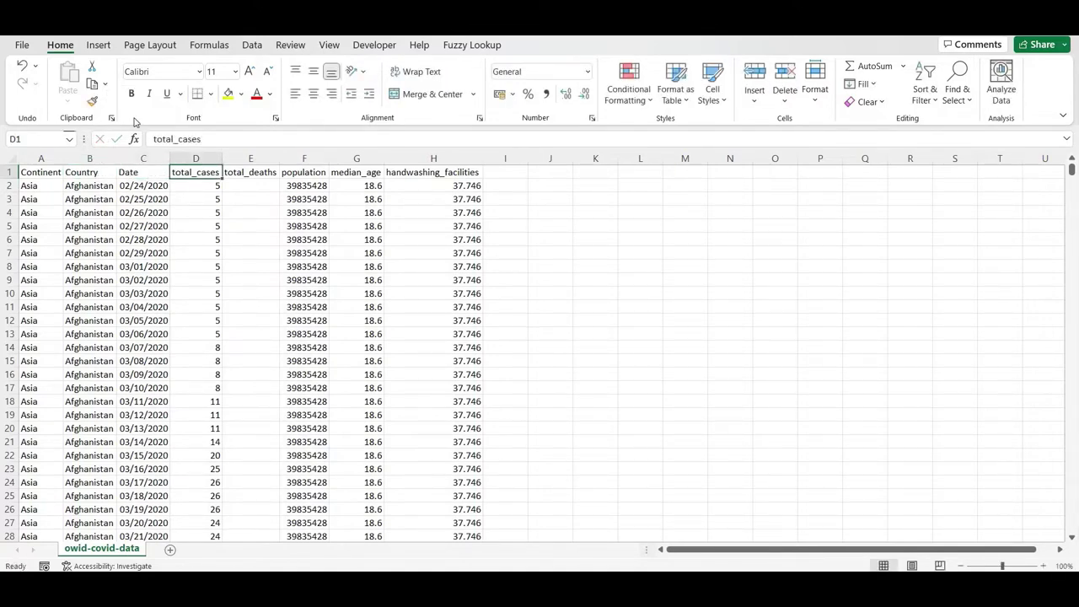
{"action": "type", "text": "Total C"}
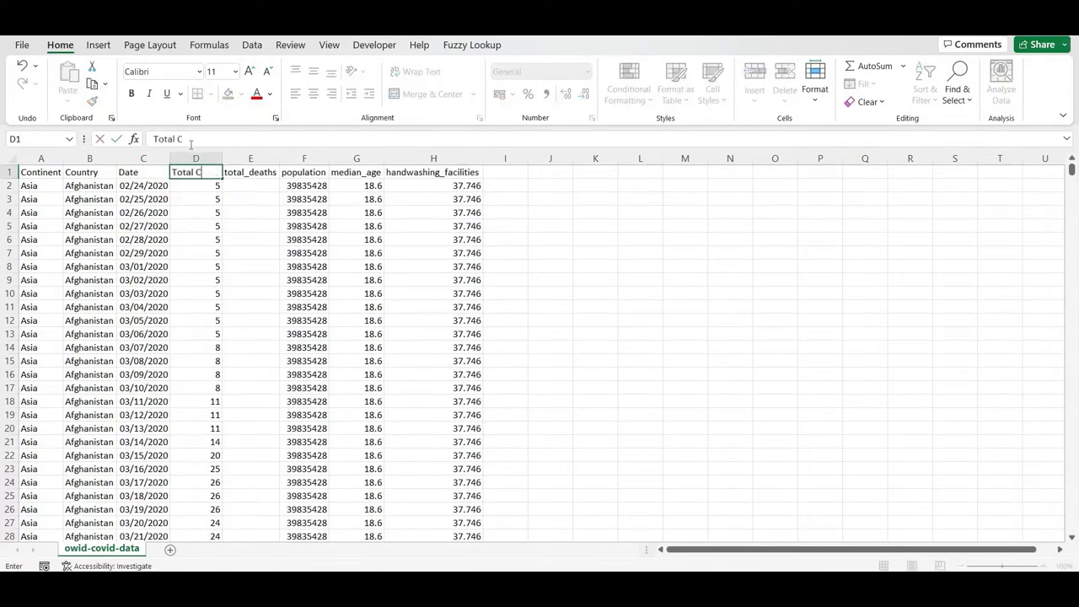
{"action": "type", "text": "ses"}
{"action": "key", "text": "Tab"}
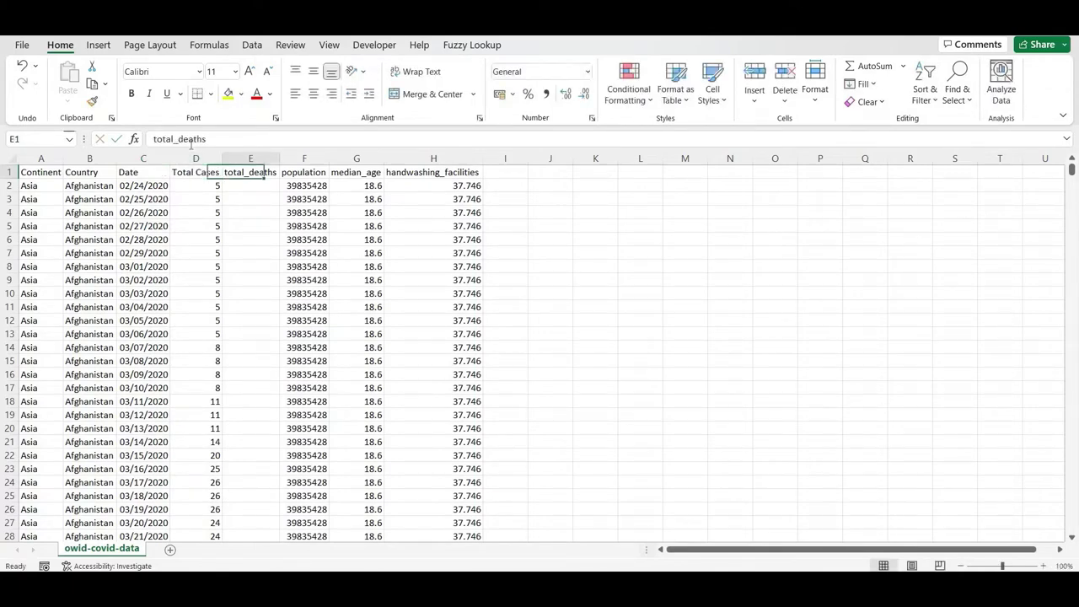
Step: Rename the total_deaths header in E1 to Total Deaths and the population header in F1 to Population
{"action": "key", "text": "Delete"}
{"action": "type", "text": "To"}
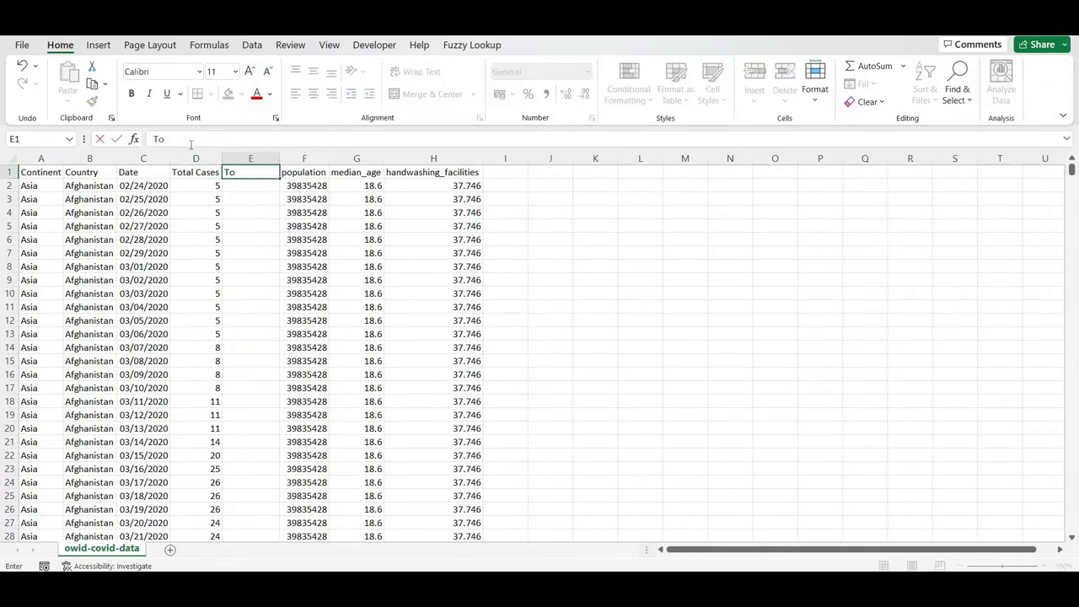
{"action": "type", "text": "tal Deaths"}
{"action": "key", "text": "Tab"}
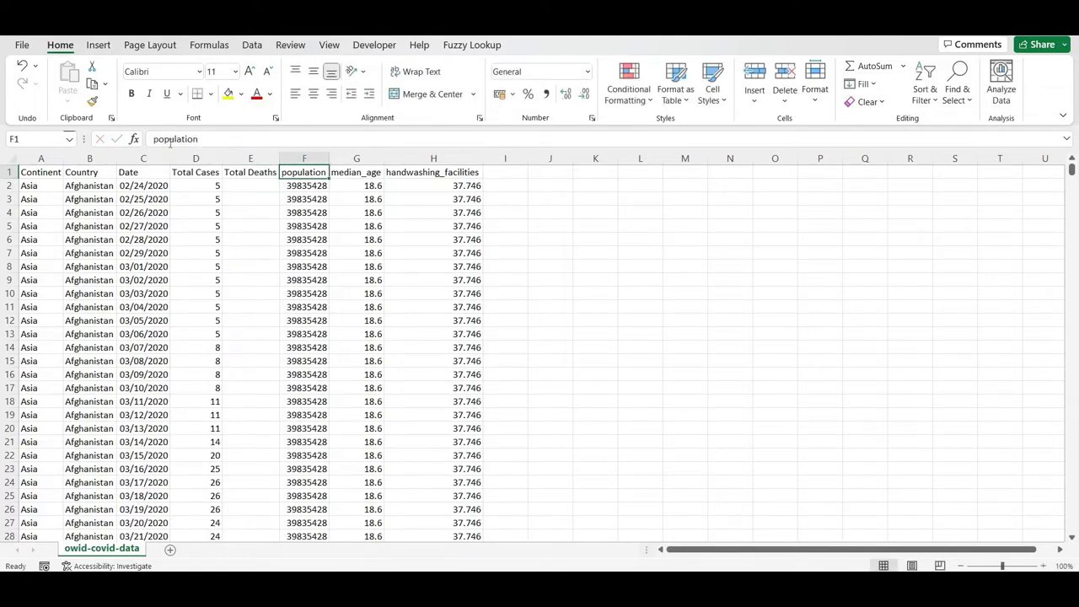
{"action": "type", "text": "Population"}
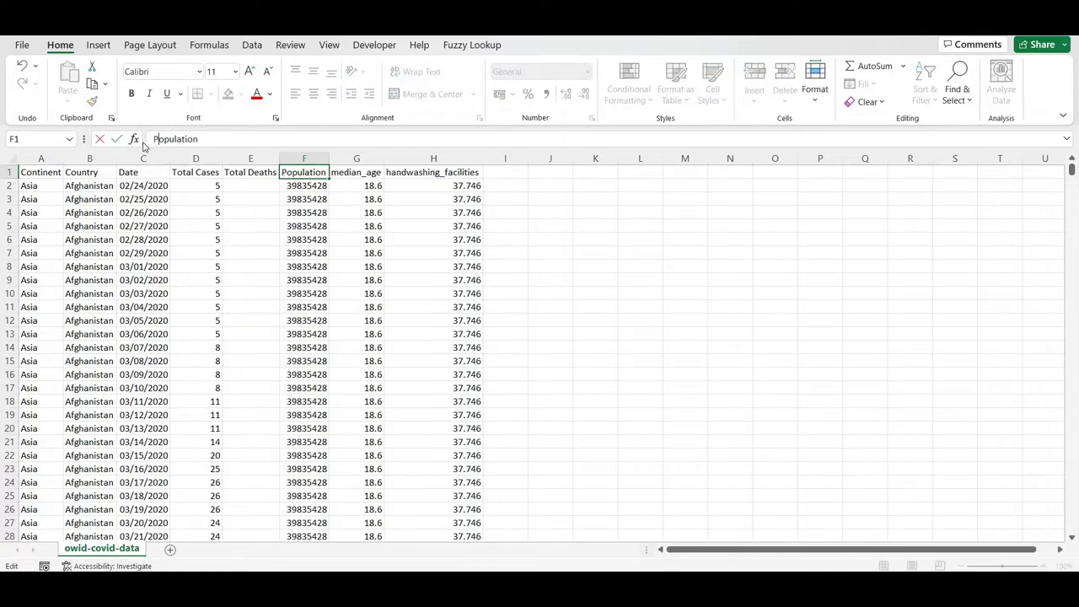
{"action": "key", "text": "Tab"}
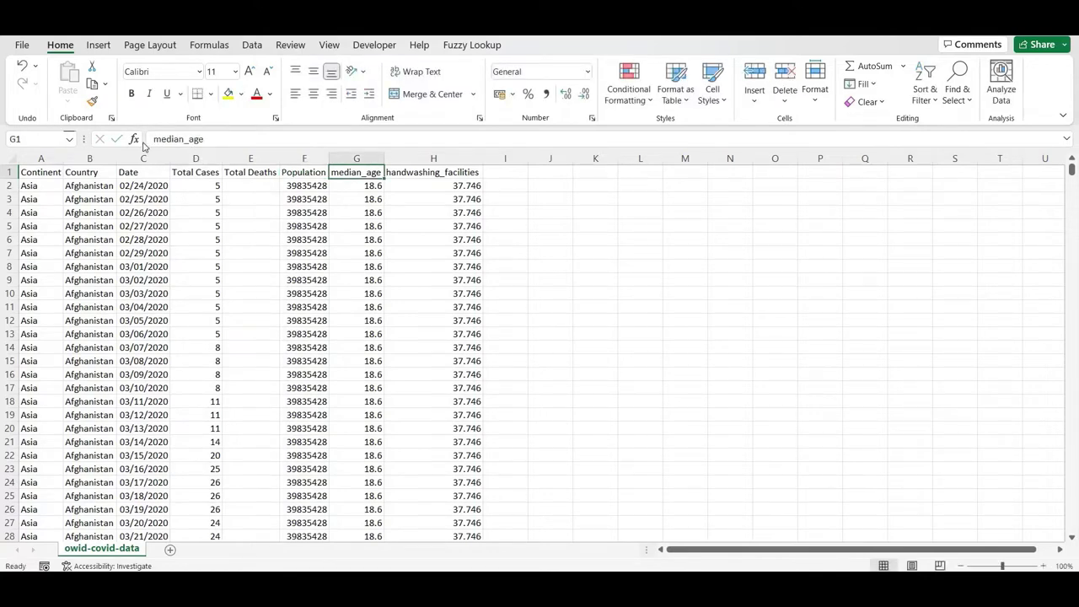
Step: Rename the median_age header in G1 to Median Age
{"action": "type", "text": "M"}
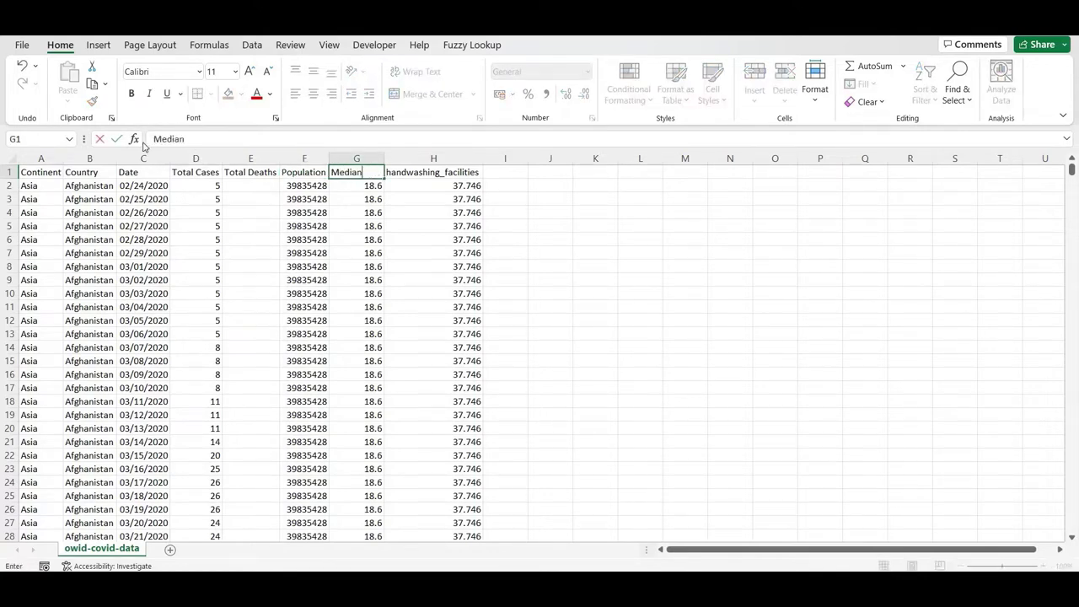
{"action": "type", "text": "edian Age"}
{"action": "key", "text": "Tab"}
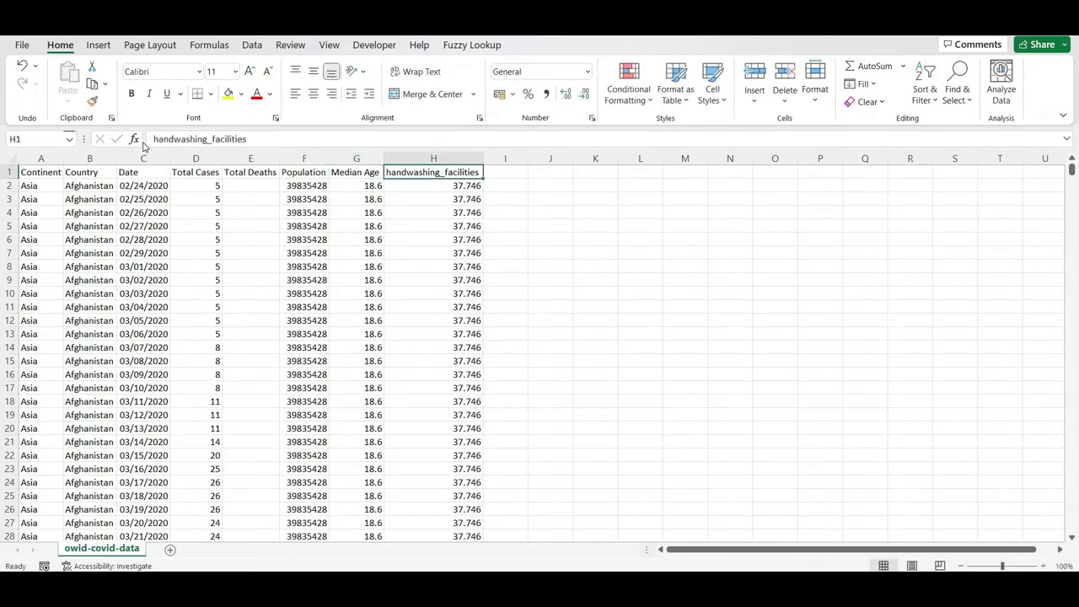
Step: Rename the handwashing_facilities header in H1 to Handwashing Facility
{"action": "left_click", "coordinate": [151, 140]}
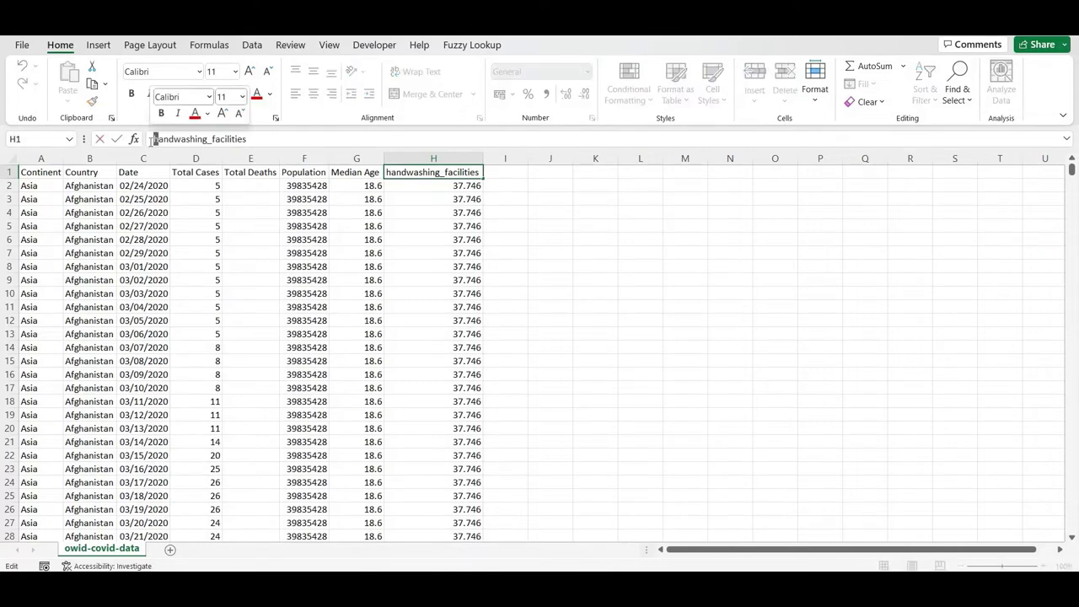
{"action": "type", "text": "H"}
{"action": "key", "text": "Delete"}
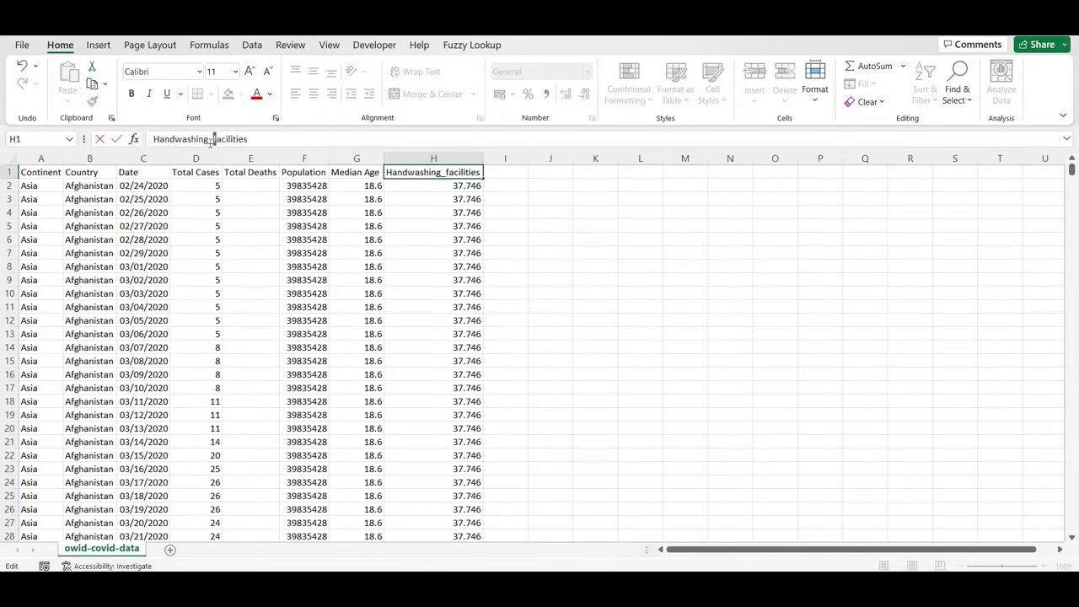
{"action": "type", "text": "F"}
{"action": "key", "text": "shift+Left"}
{"action": "key", "text": "shift+Left"}
{"action": "key", "text": "shift+Left"}
{"action": "type", "text": "y"}
{"action": "left_click", "coordinate": [401, 248]}
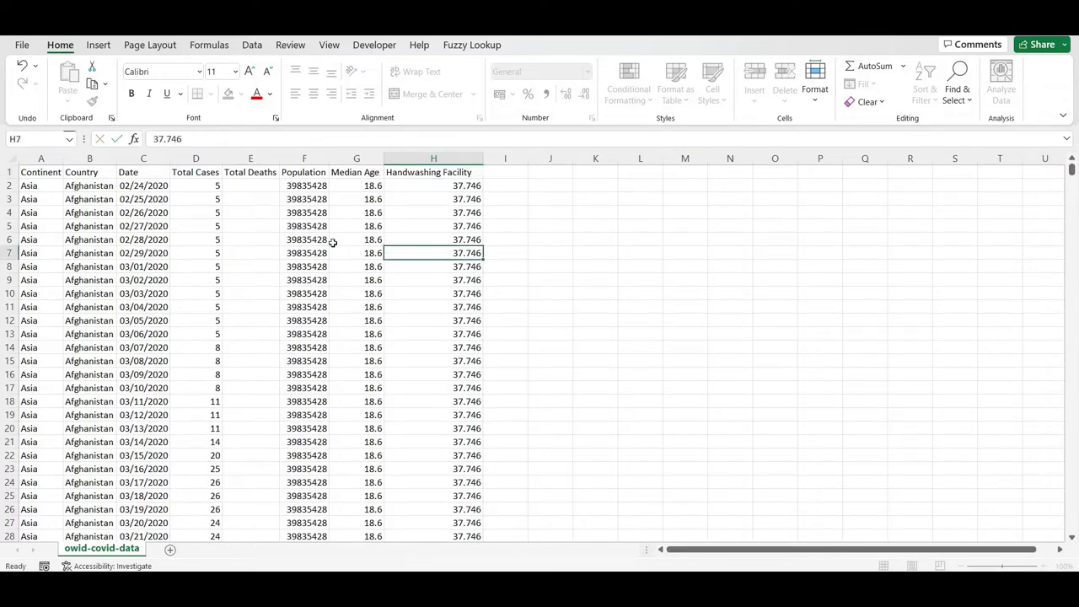
Step: Freeze the top row so the column headers stay in view while scrolling
{"action": "left_click", "coordinate": [45, 172]}
{"action": "left_click", "coordinate": [329, 47]}
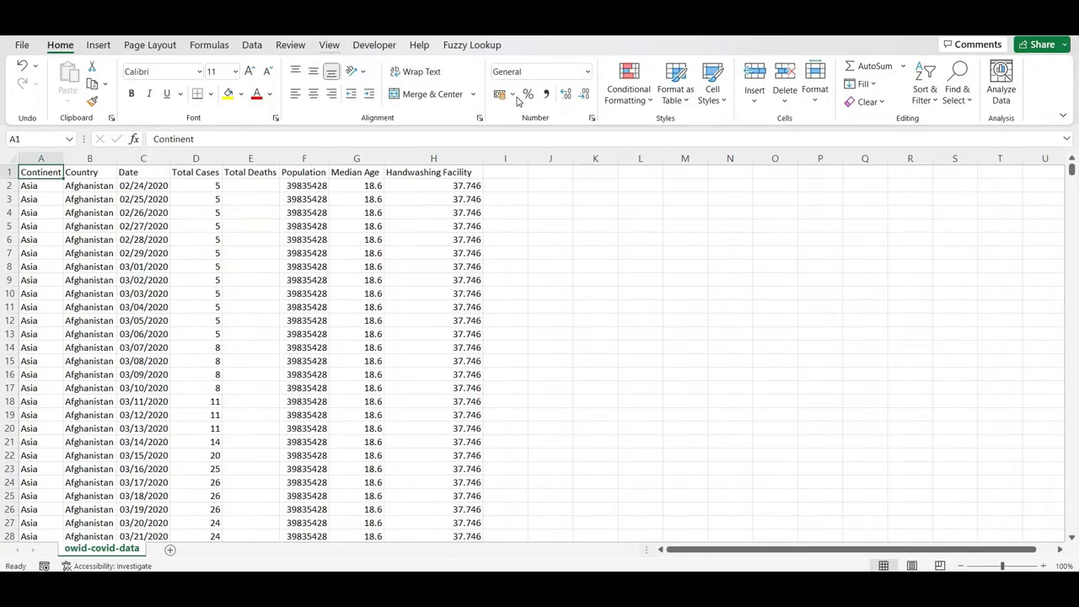
{"action": "left_click", "coordinate": [714, 94]}
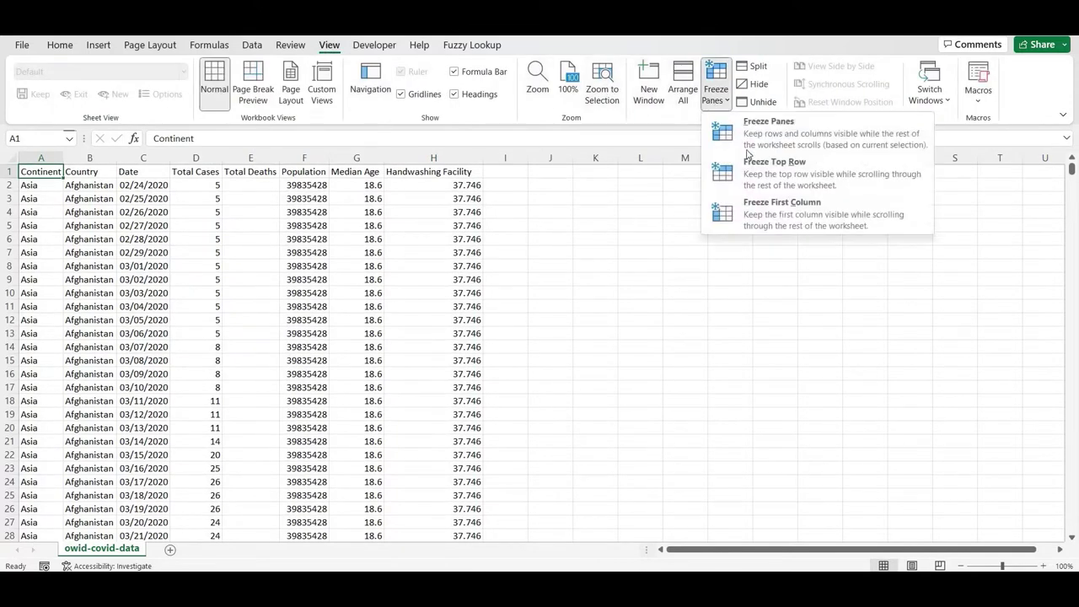
{"action": "left_click", "coordinate": [749, 167]}
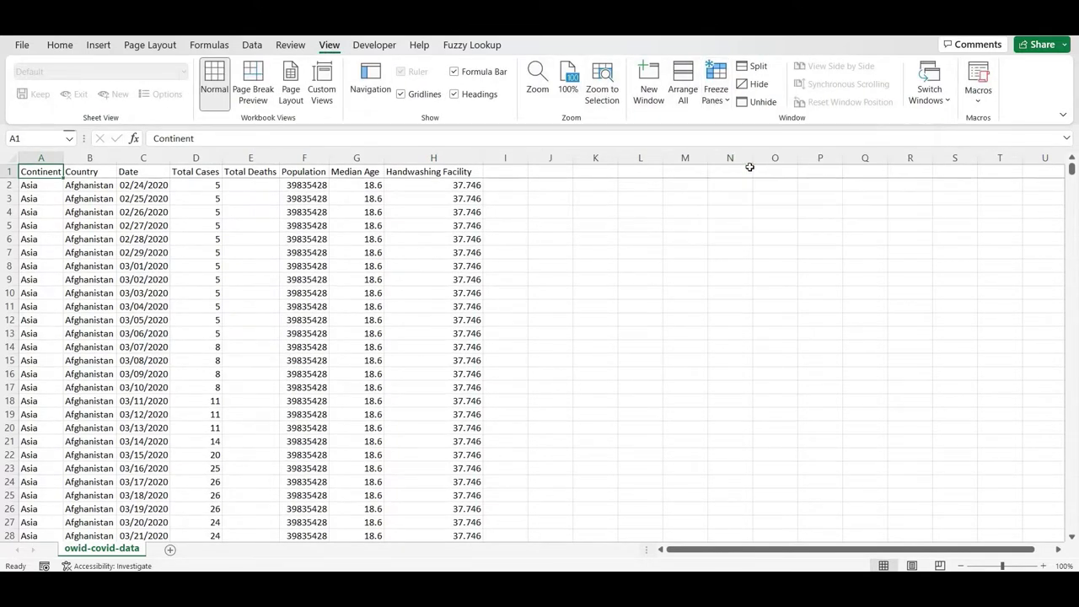
Step: Add filters to the header row and filter the Continent column to show only blanks
{"action": "key", "text": "ctrl+shift+l"}
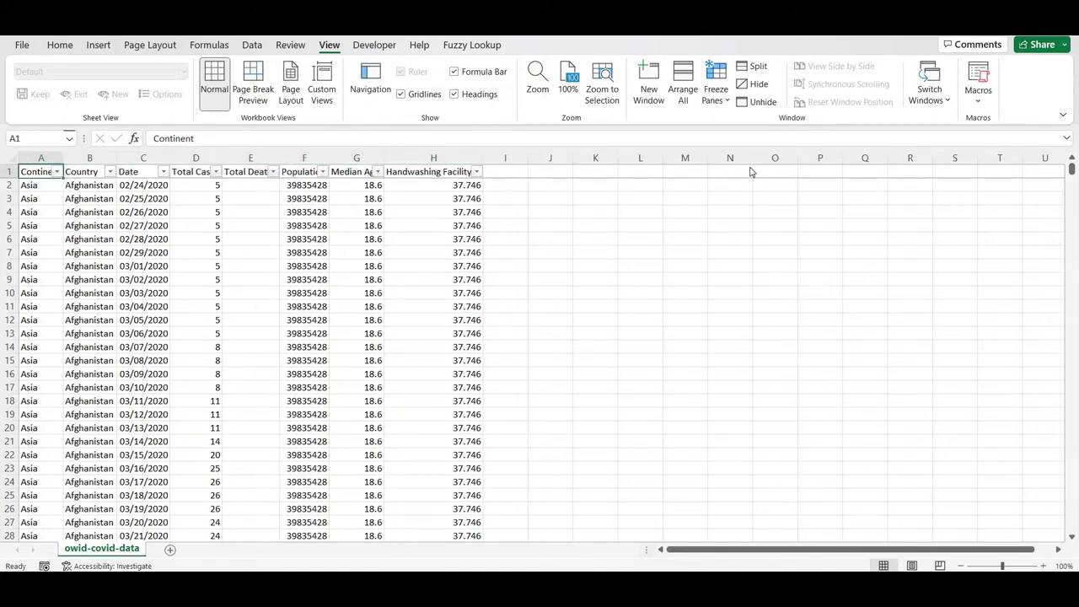
{"action": "key", "text": "alt+Down"}
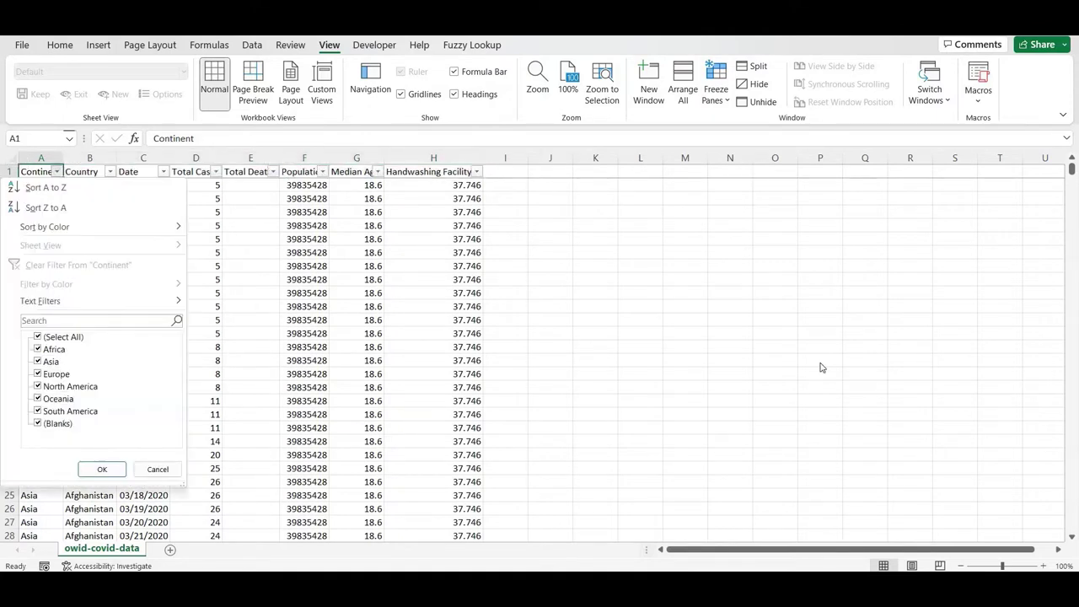
{"action": "left_click", "coordinate": [47, 338]}
{"action": "left_click", "coordinate": [56, 424]}
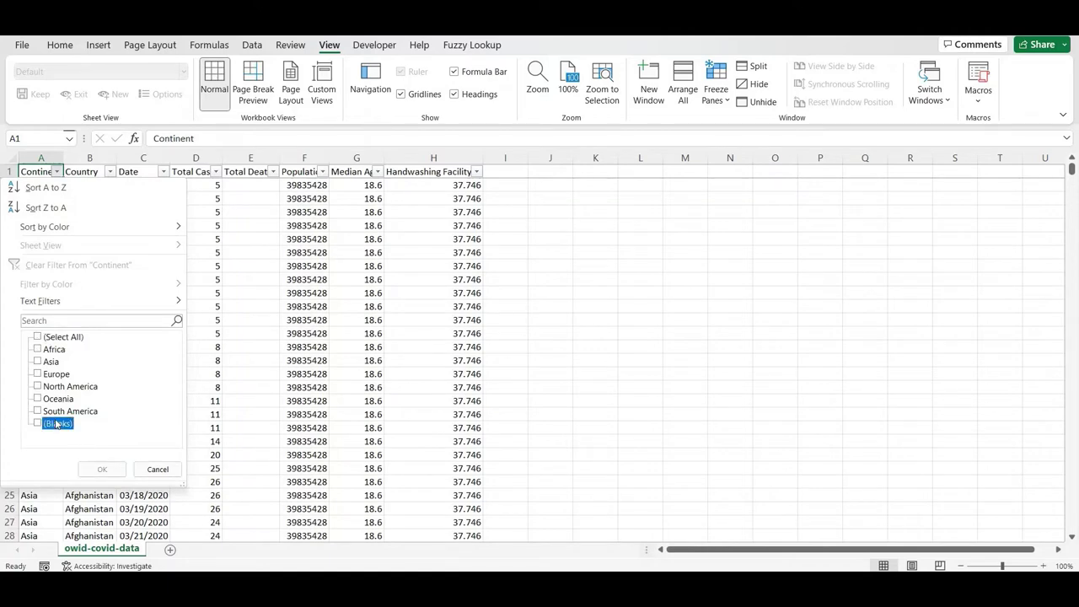
{"action": "left_click", "coordinate": [91, 471]}
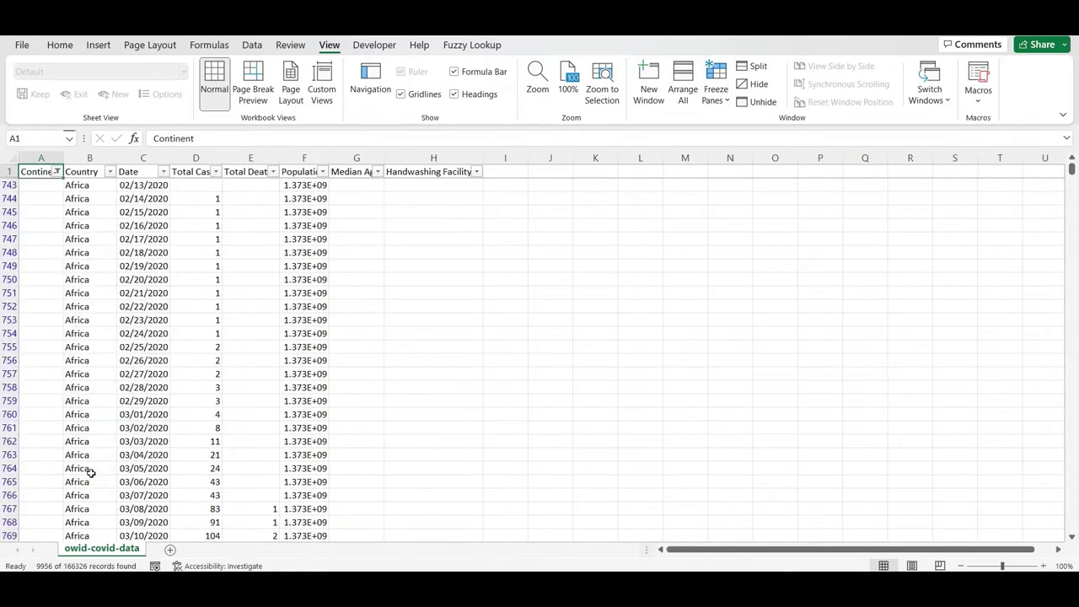
Step: Review the Country values of the blank-continent rows and delete all of these filtered rows
{"action": "key", "text": "Right"}
{"action": "key", "text": "alt+Down"}
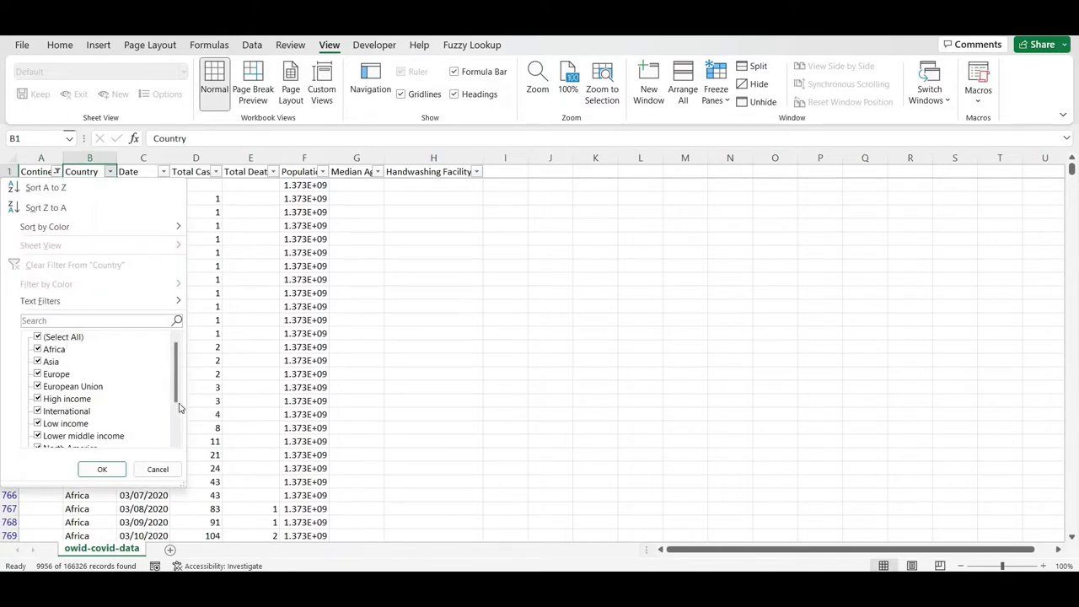
{"action": "scroll", "coordinate": [178, 405], "scroll_direction": "down", "scroll_amount": 3}
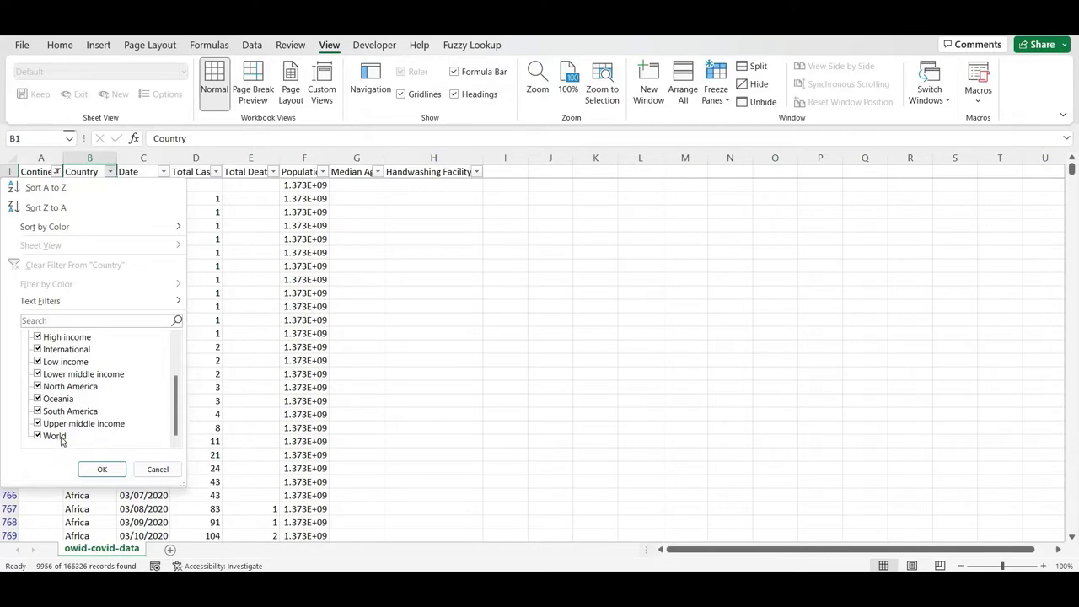
{"action": "left_click", "coordinate": [98, 472]}
{"action": "key", "text": "Down"}
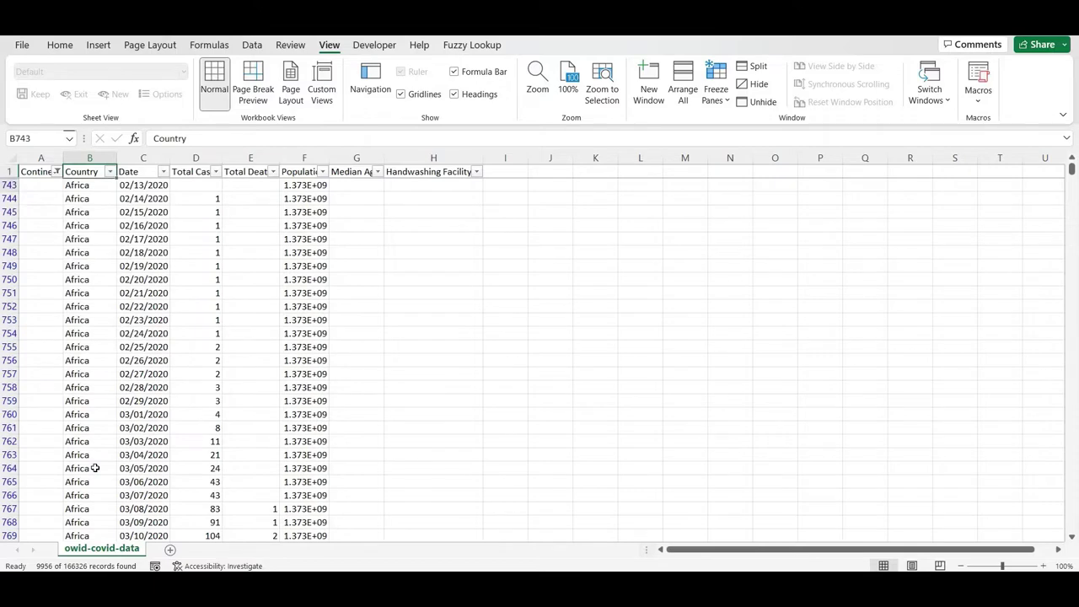
{"action": "key", "text": "ctrl+shift+Down"}
{"action": "key", "text": "shift+space"}
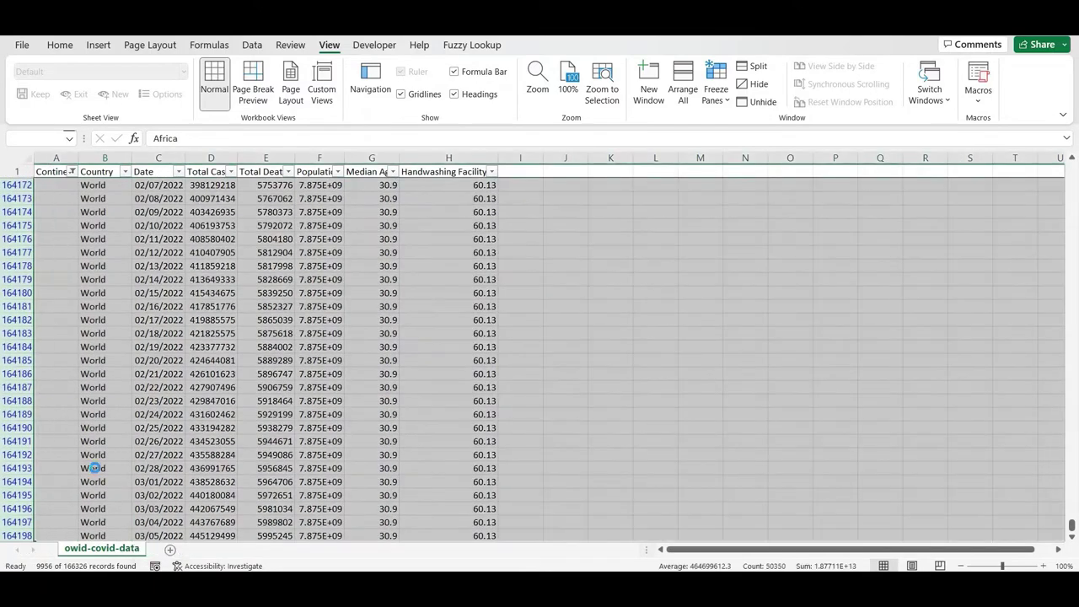
{"action": "key", "text": "ctrl+minus"}
Step: Clear the filter from the Continent column to show the remaining records again
{"action": "key", "text": "ctrl+Up"}
{"action": "key", "text": "Left"}
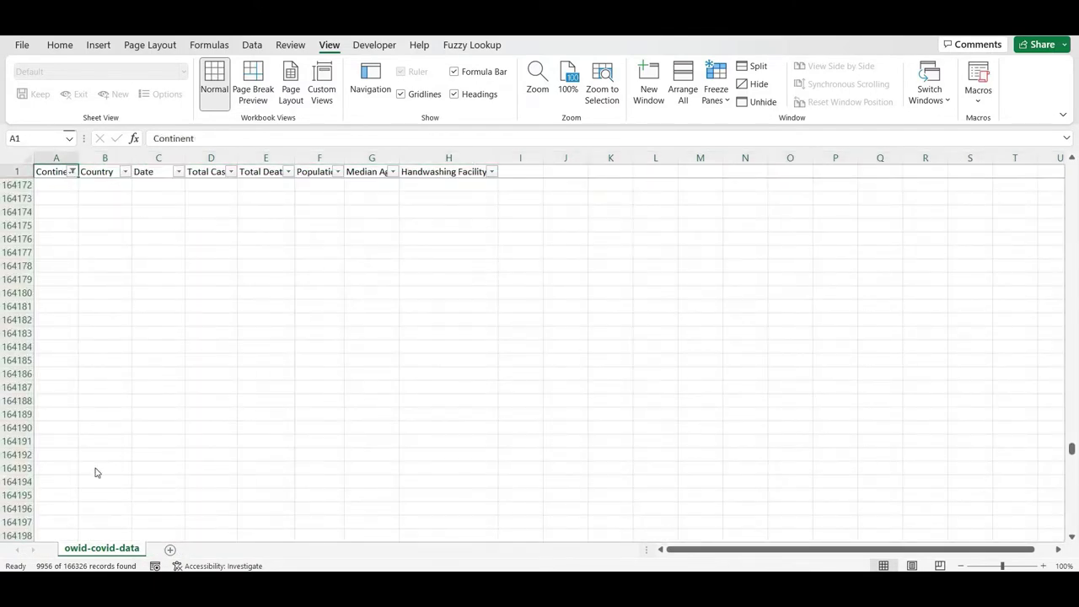
{"action": "key", "text": "alt+Down"}
{"action": "key", "text": "Down"}
{"action": "key", "text": "Down"}
{"action": "key", "text": "Down"}
{"action": "key", "text": "Return"}
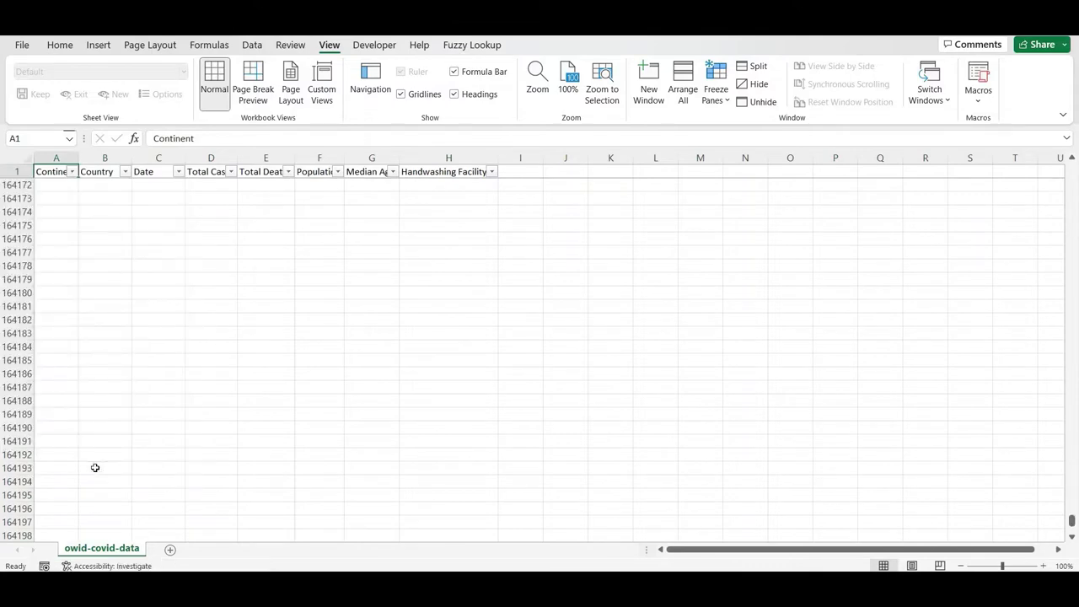
{"action": "key", "text": "Down"}
{"action": "key", "text": "Up"}
Step: Look through the header columns up to Population and examine the values offered by the Total Cases filter
{"action": "key", "text": "Right"}
{"action": "key", "text": "Right"}
{"action": "key", "text": "Right"}
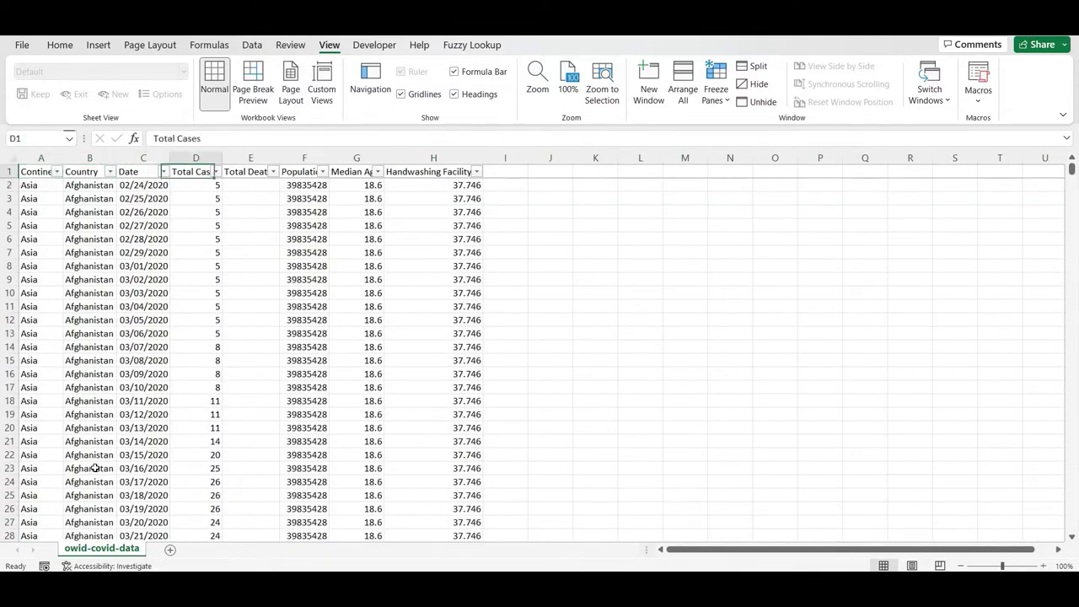
{"action": "key", "text": "Right"}
{"action": "key", "text": "Right"}
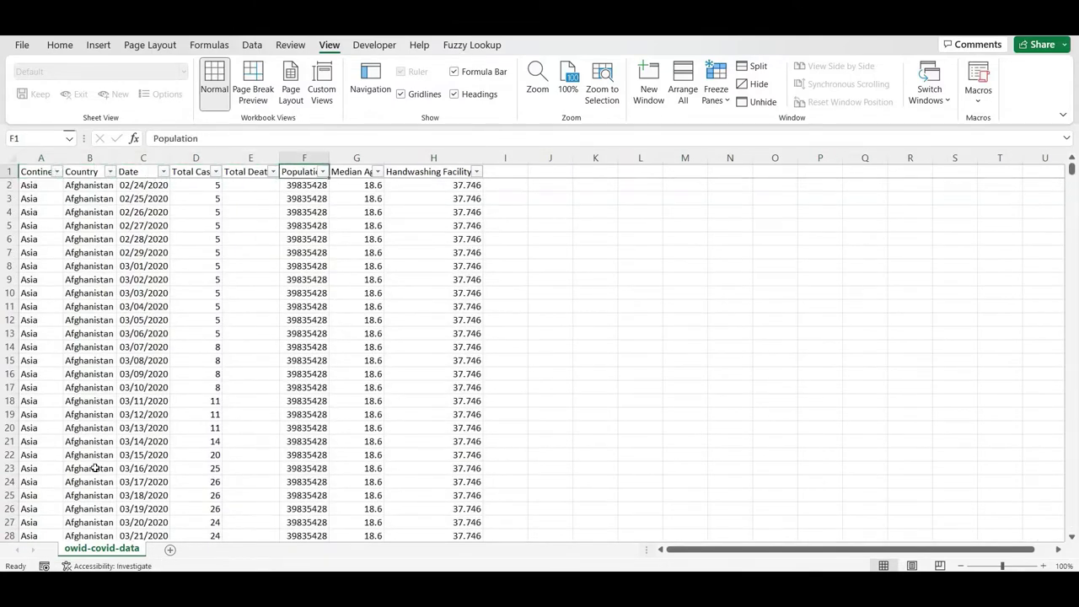
{"action": "key", "text": "Left"}
{"action": "key", "text": "Left"}
{"action": "key", "text": "alt+Down"}
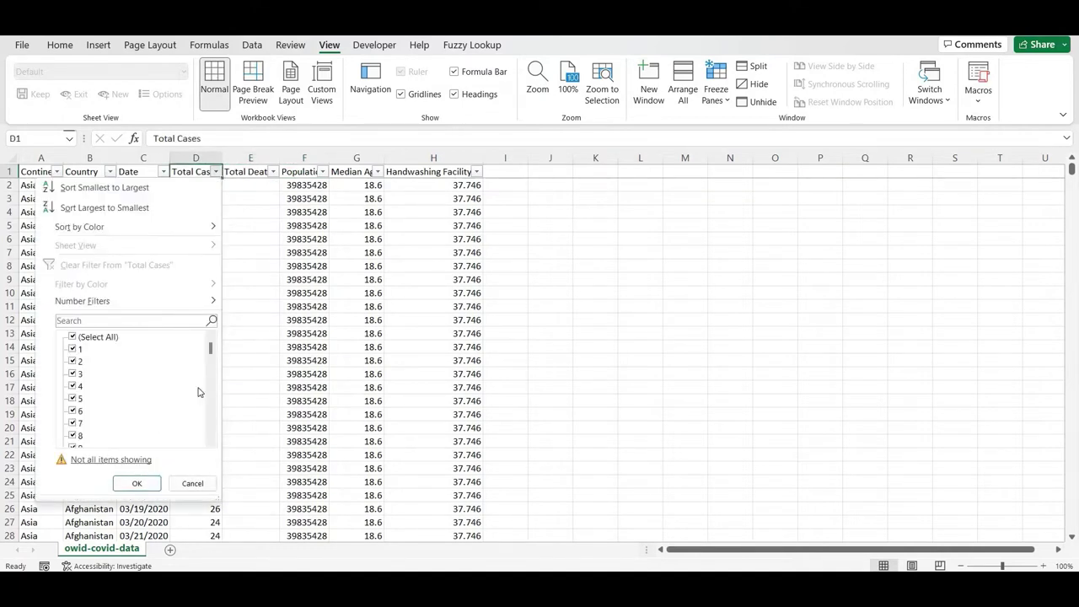
{"action": "mouse_move", "coordinate": [210, 354]}
{"action": "left_mouse_down"}
{"action": "mouse_move", "coordinate": [215, 455]}
{"action": "mouse_move", "coordinate": [211, 341]}
{"action": "left_mouse_up"}
{"action": "left_click", "coordinate": [263, 239]}
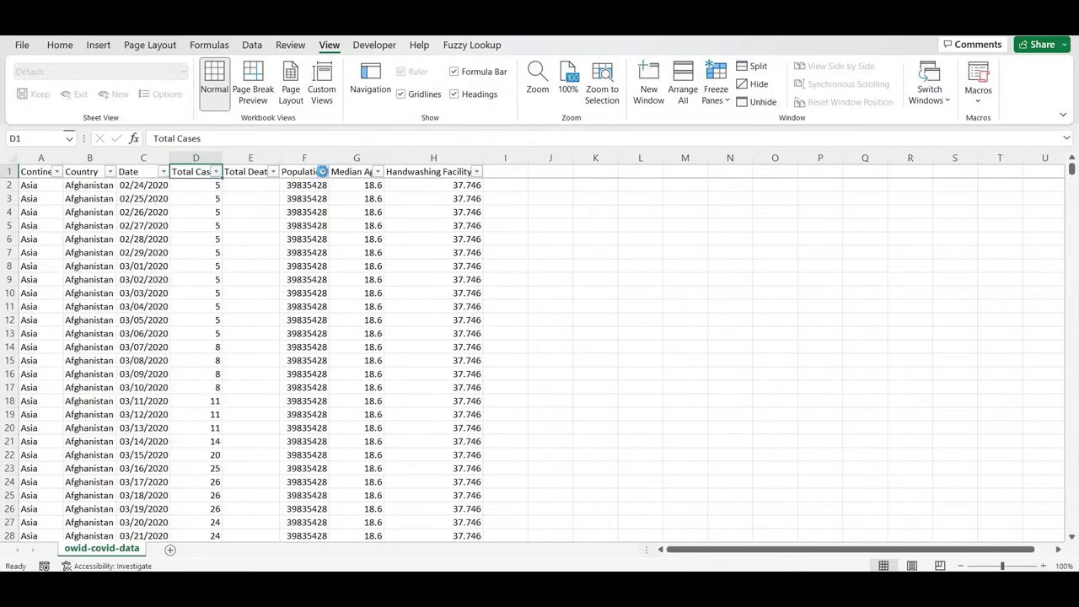
Step: Filter the Population column to show only blanks
{"action": "left_click", "coordinate": [205, 337]}
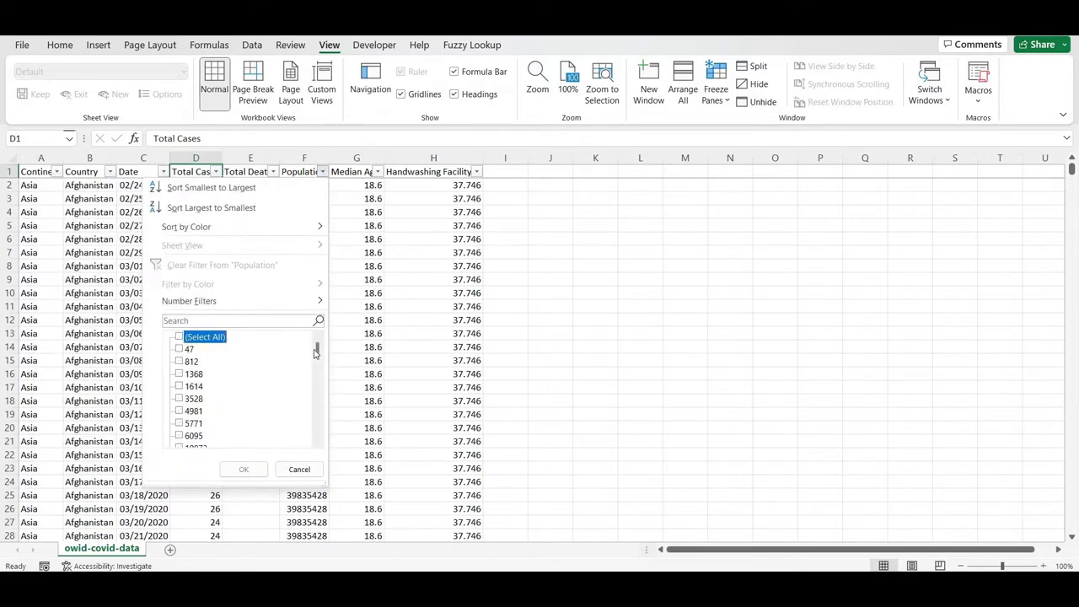
{"action": "left_click_drag", "start_coordinate": [317, 352], "coordinate": [318, 434]}
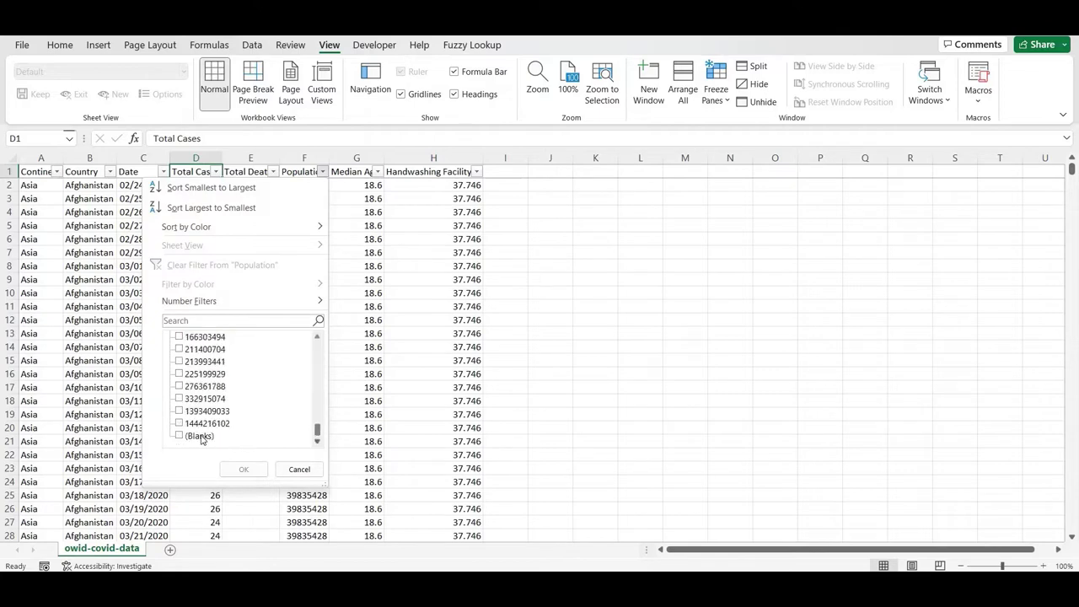
{"action": "left_click", "coordinate": [201, 437]}
{"action": "left_click", "coordinate": [242, 470]}
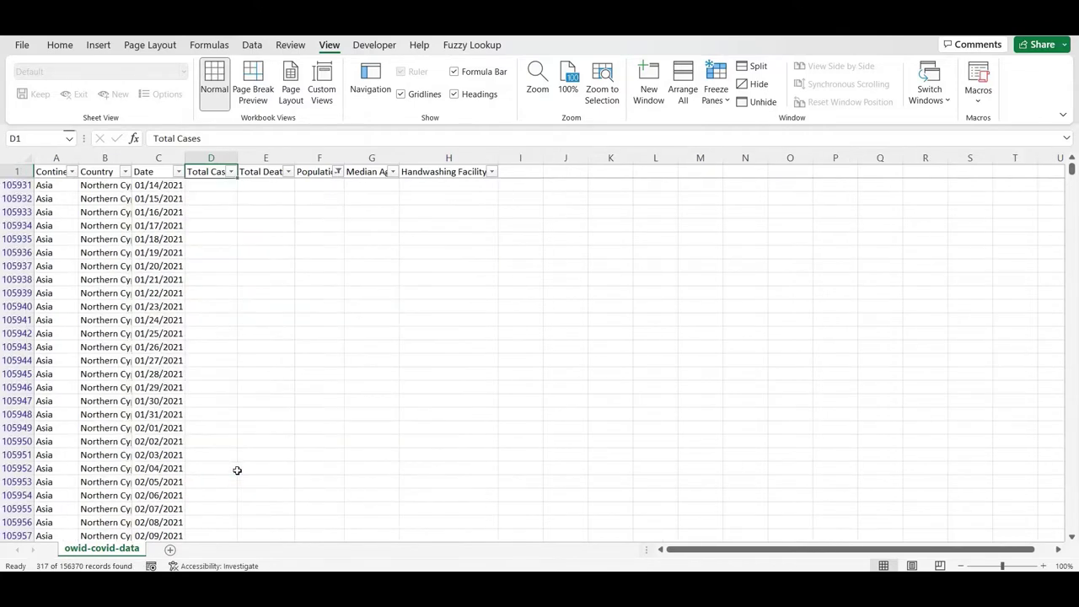
Step: Delete all the filtered rows that have no population value
{"action": "key", "text": "Down"}
{"action": "key", "text": "Left"}
{"action": "key", "text": "ctrl+shift+Down"}
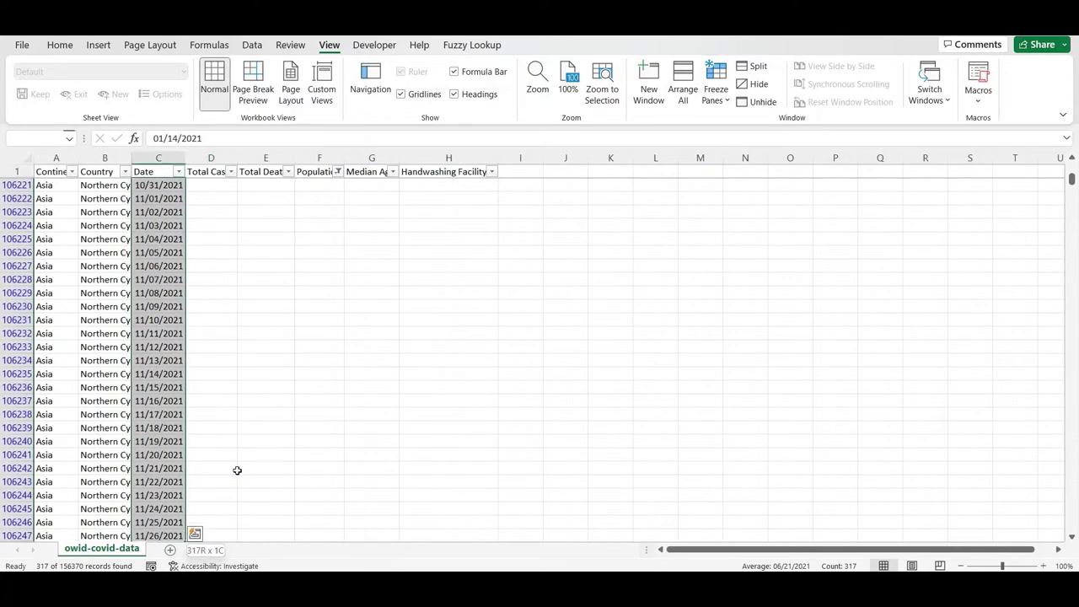
{"action": "key", "text": "shift+space"}
{"action": "key", "text": "ctrl+minus"}
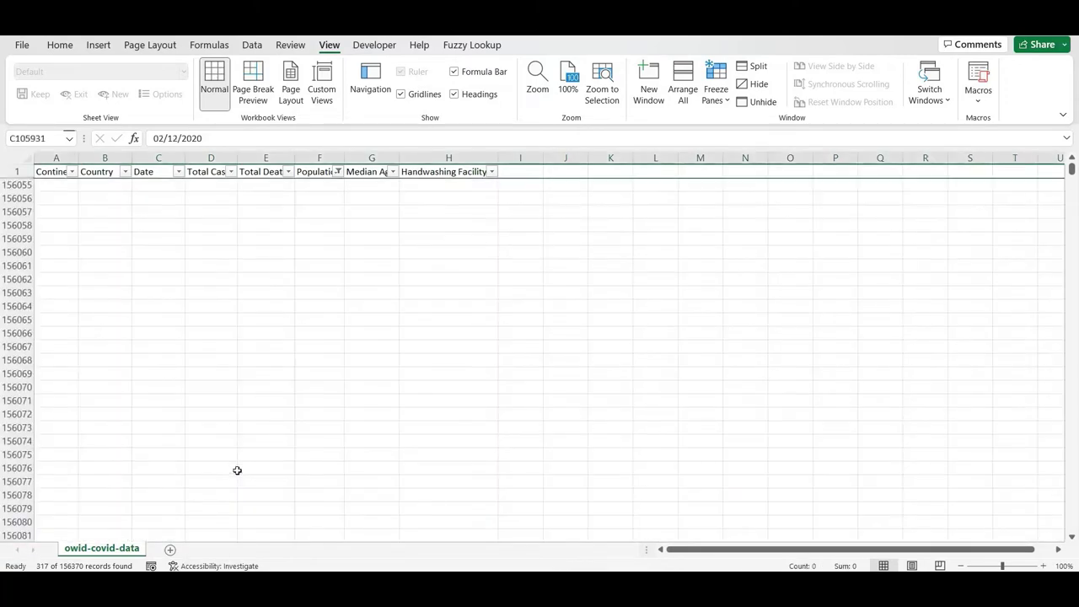
Step: Clear the filter from the Population column
{"action": "key", "text": "ctrl+Up"}
{"action": "key", "text": "Right"}
{"action": "key", "text": "Right"}
{"action": "key", "text": "Right"}
{"action": "key", "text": "alt+Down"}
{"action": "key", "text": "Down"}
{"action": "key", "text": "Down"}
{"action": "key", "text": "Down"}
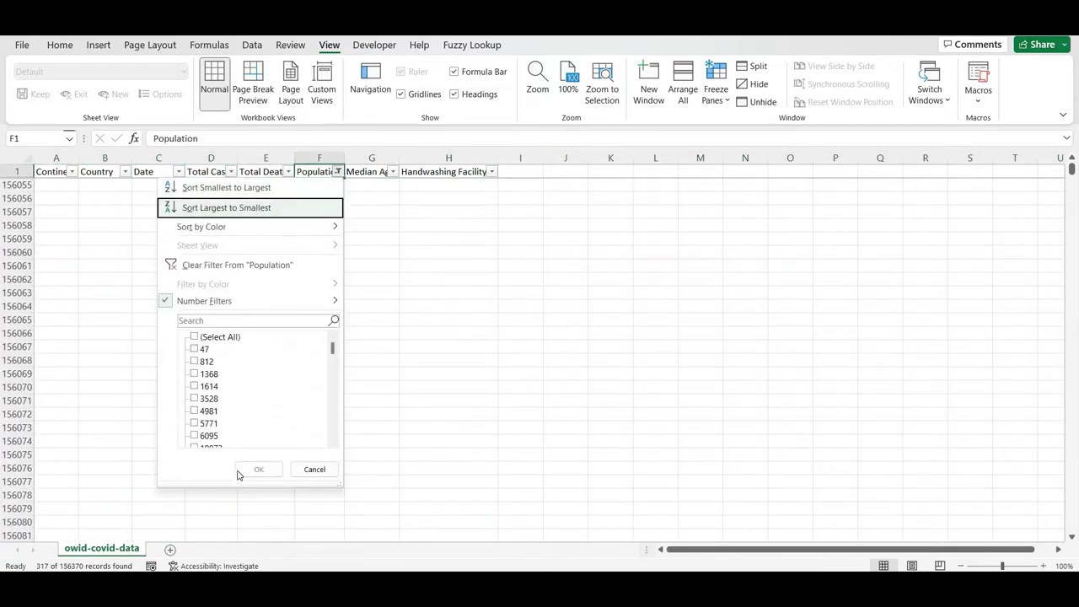
{"action": "key", "text": "Return"}
Step: Filter the Total Cases column to show only blanks
{"action": "key", "text": "Left"}
{"action": "key", "text": "Left"}
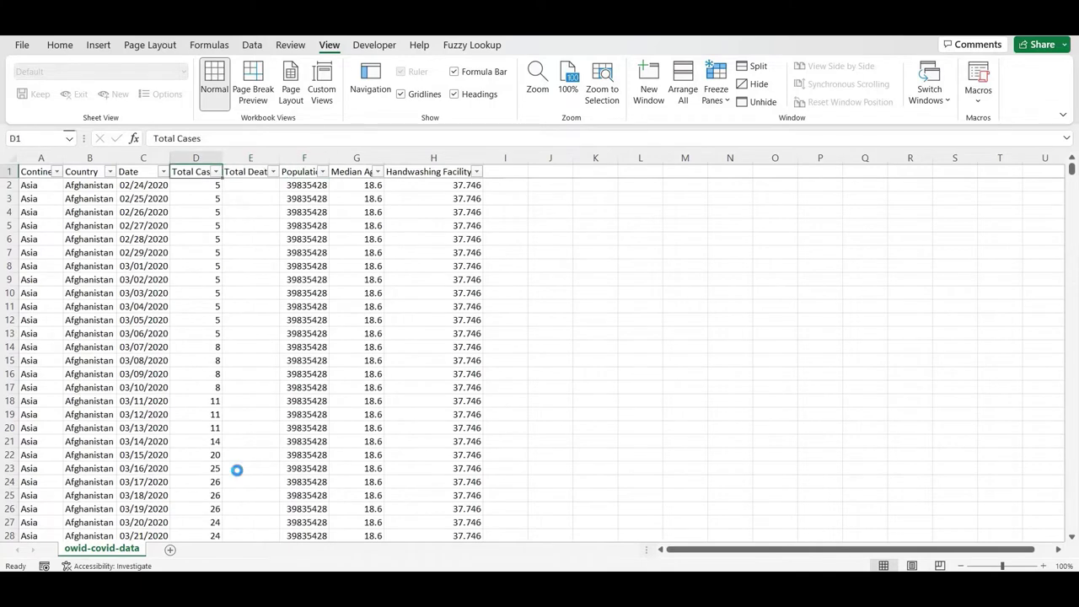
{"action": "key", "text": "alt+Down"}
{"action": "left_click_drag", "start_coordinate": [211, 350], "coordinate": [213, 426]}
{"action": "scroll", "coordinate": [211, 344], "scroll_direction": "up", "scroll_amount": 15}
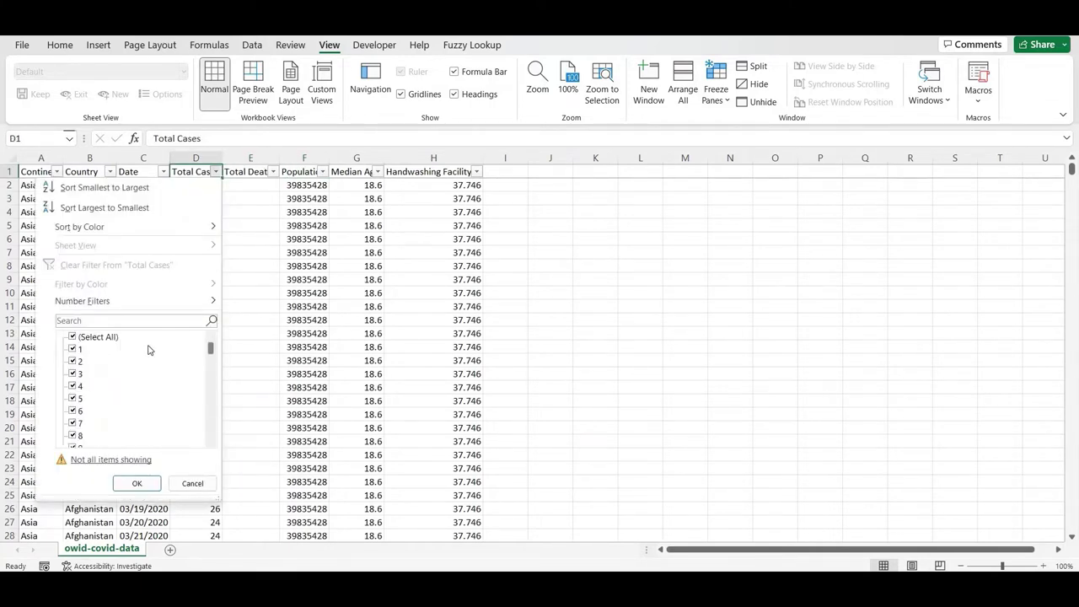
{"action": "left_click", "coordinate": [102, 338]}
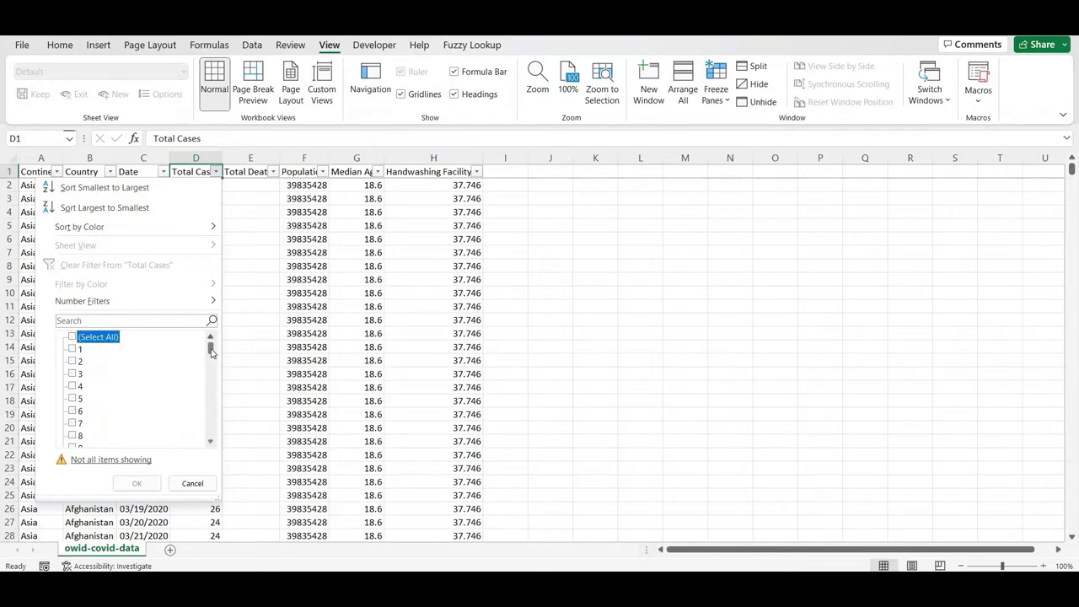
{"action": "left_click_drag", "start_coordinate": [212, 368], "coordinate": [212, 432]}
{"action": "scroll", "coordinate": [212, 433], "scroll_direction": "down", "scroll_amount": 10}
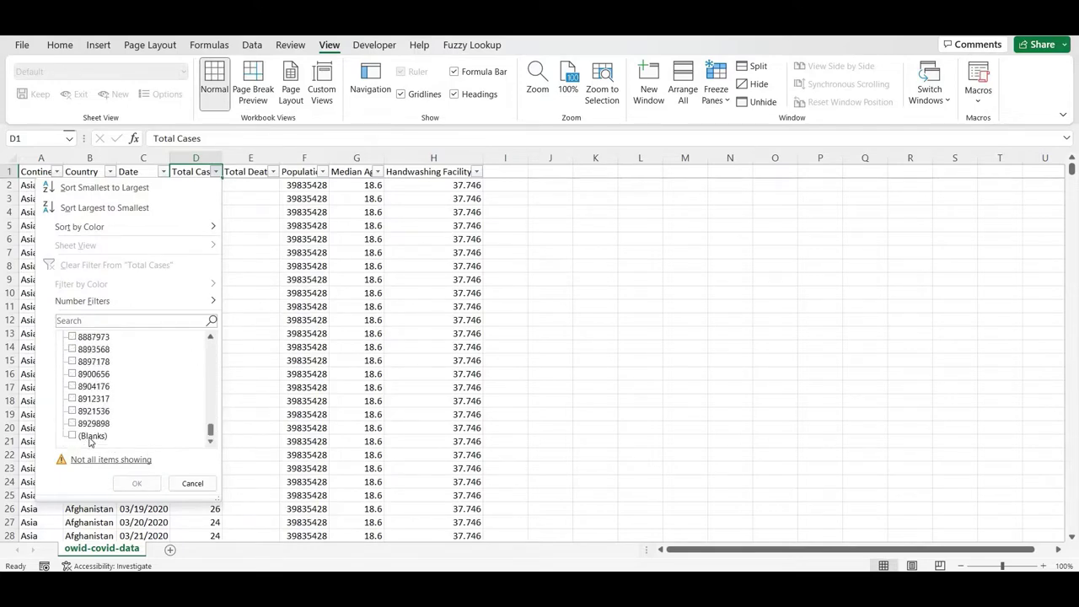
{"action": "left_click", "coordinate": [91, 438]}
{"action": "left_click", "coordinate": [123, 481]}
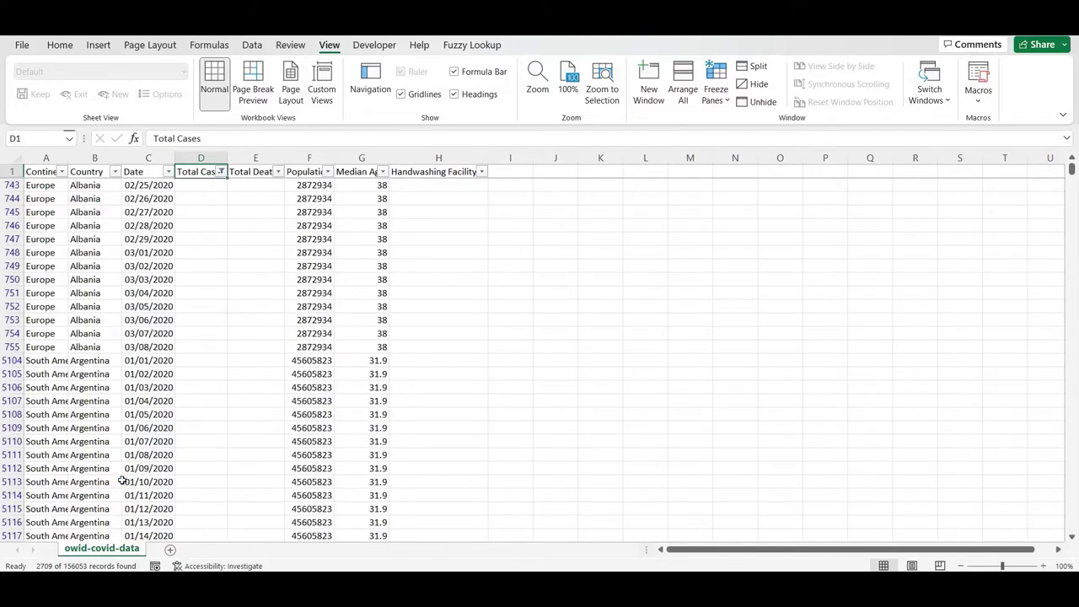
Step: Examine the rows with blank total cases from the first to the last one along the Population column
{"action": "key", "text": "Down"}
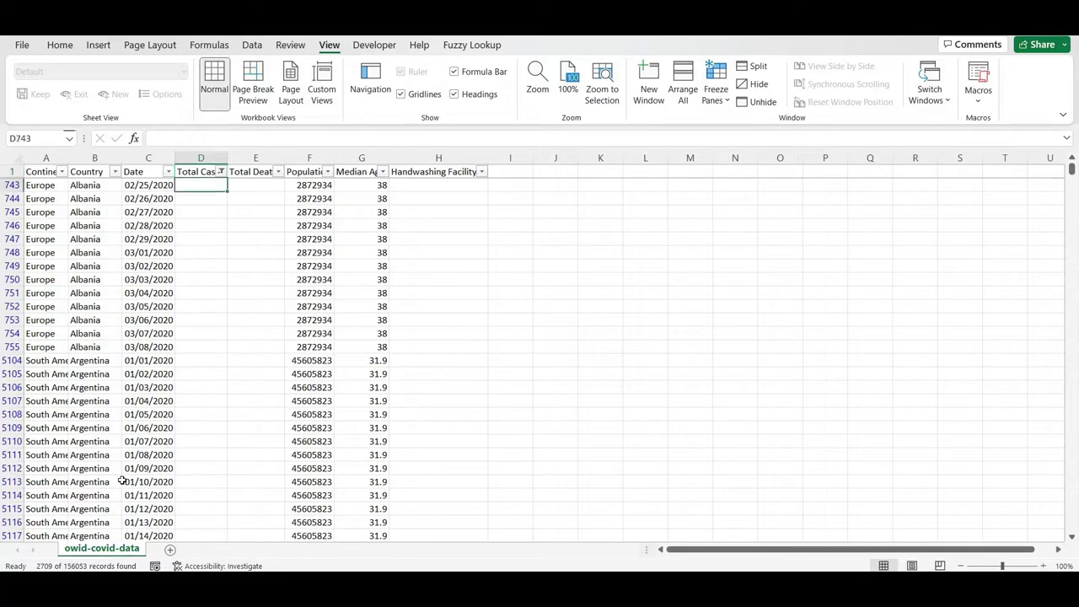
{"action": "key", "text": "Right"}
{"action": "key", "text": "Right"}
{"action": "key", "text": "ctrl+Down"}
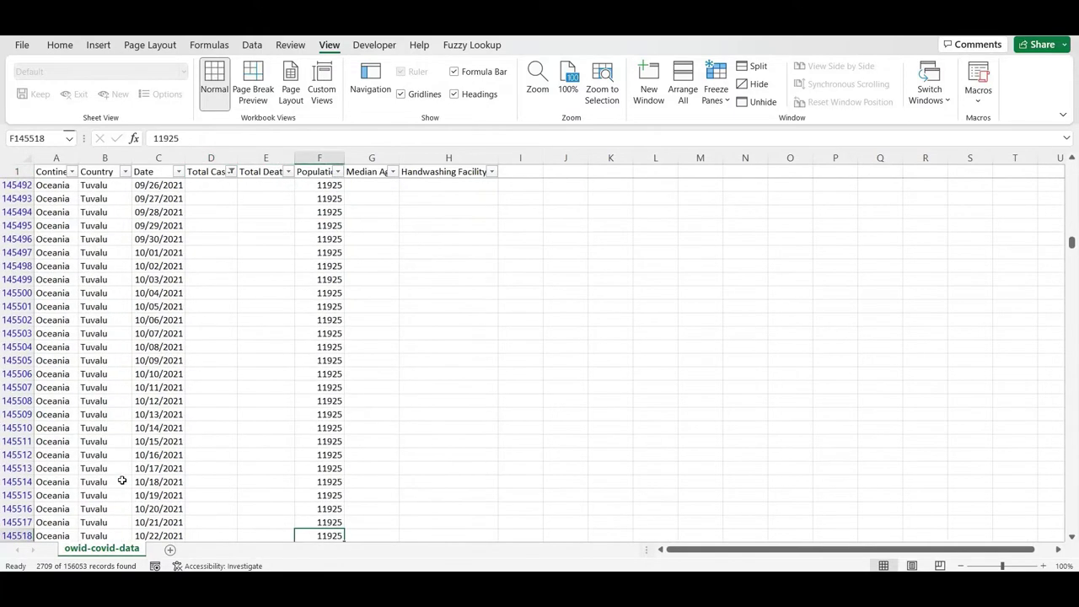
{"action": "key", "text": "ctrl+Up"}
{"action": "key", "text": "ctrl+Down"}
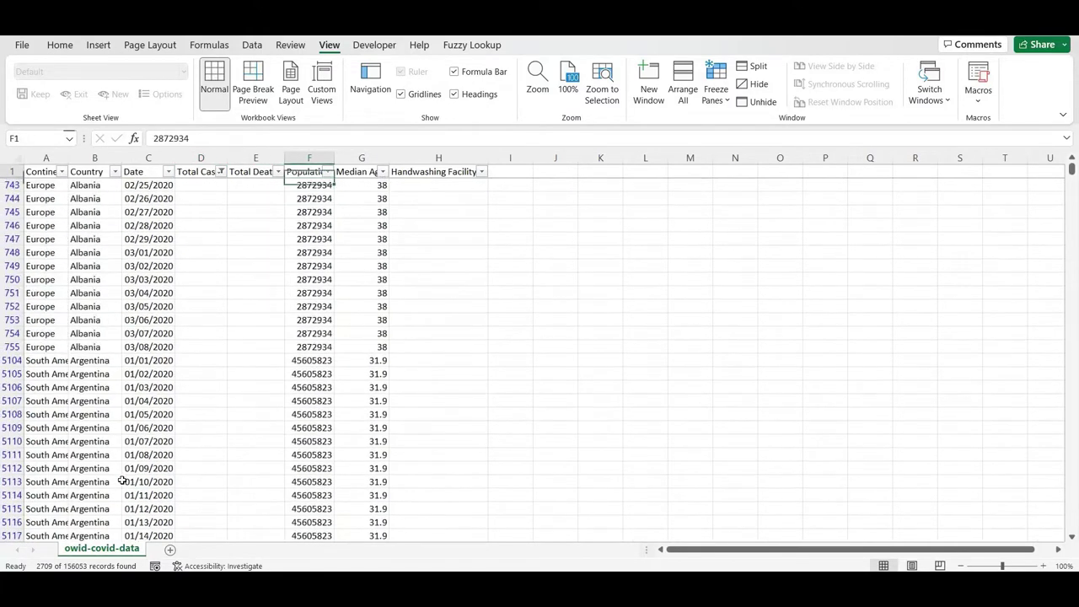
Step: Clear the filter from the Total Cases column, keeping the rows with blank total cases
{"action": "key", "text": "ctrl+Up"}
{"action": "key", "text": "Left"}
{"action": "key", "text": "Left"}
{"action": "key", "text": "alt+Down"}
{"action": "key", "text": "Down"}
{"action": "key", "text": "Down"}
{"action": "key", "text": "Down"}
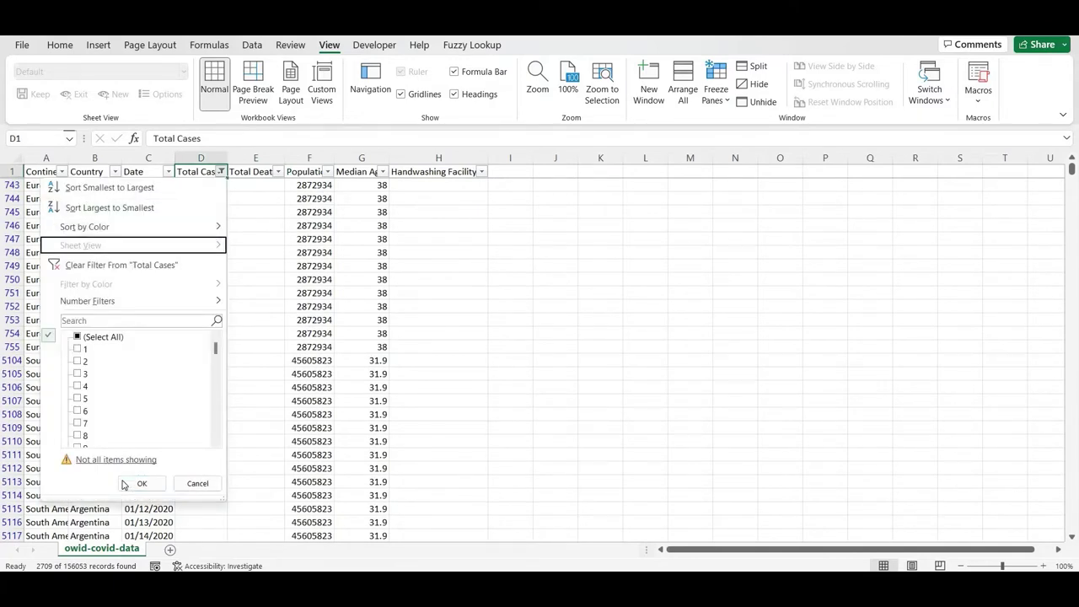
{"action": "key", "text": "Down"}
{"action": "key", "text": "Down"}
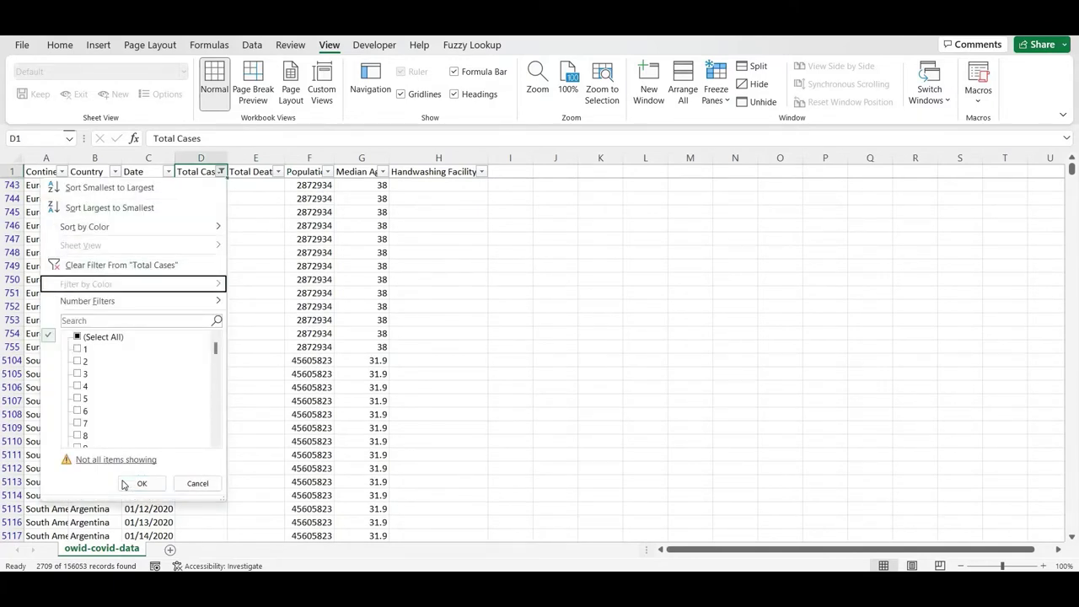
{"action": "key", "text": "Up"}
{"action": "key", "text": "Return"}
{"action": "key", "text": "Down"}
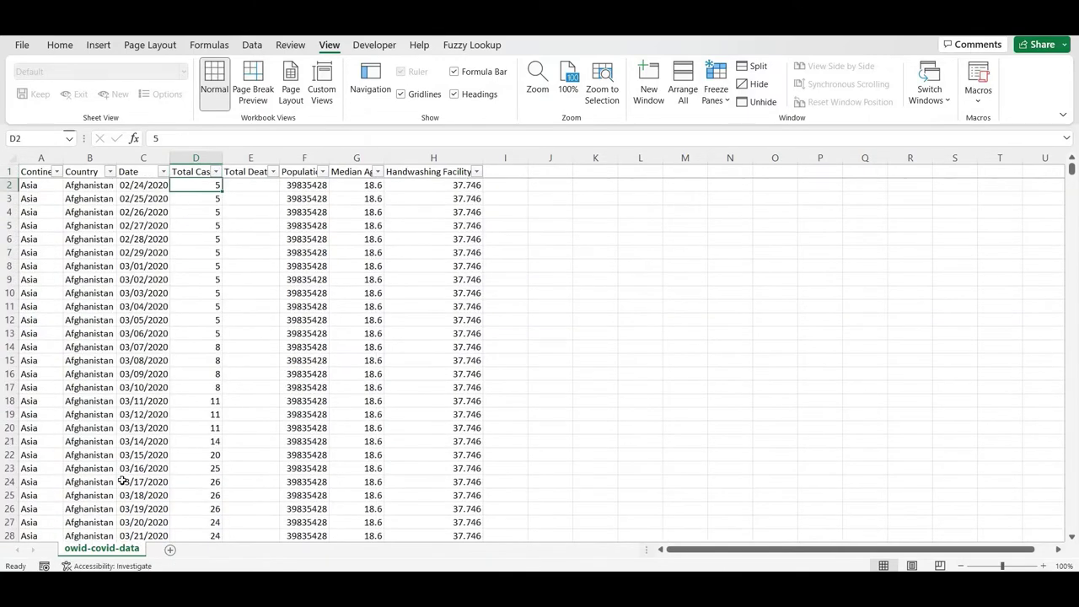
{"action": "key", "text": "Up"}
{"action": "key", "text": "Down"}
{"action": "key", "text": "Up"}
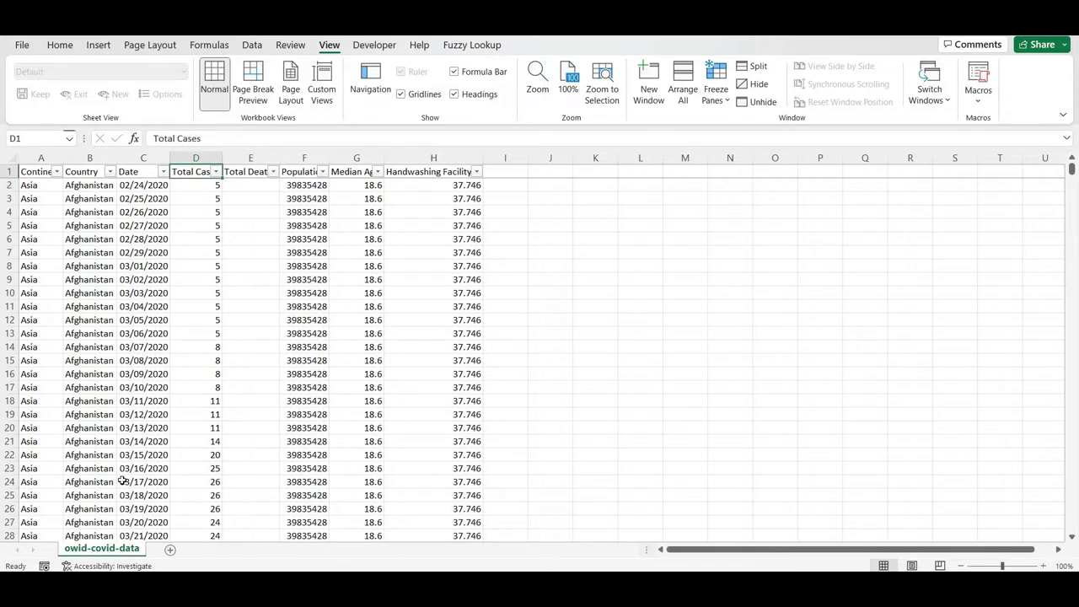
{"action": "key", "text": "shift+space"}
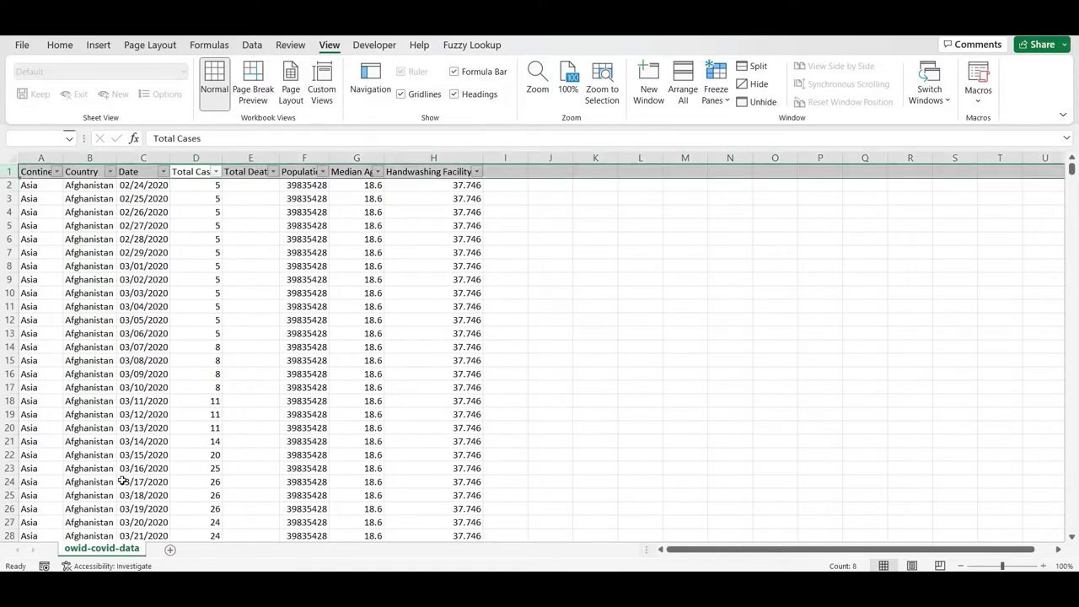
{"action": "key", "text": "Down"}
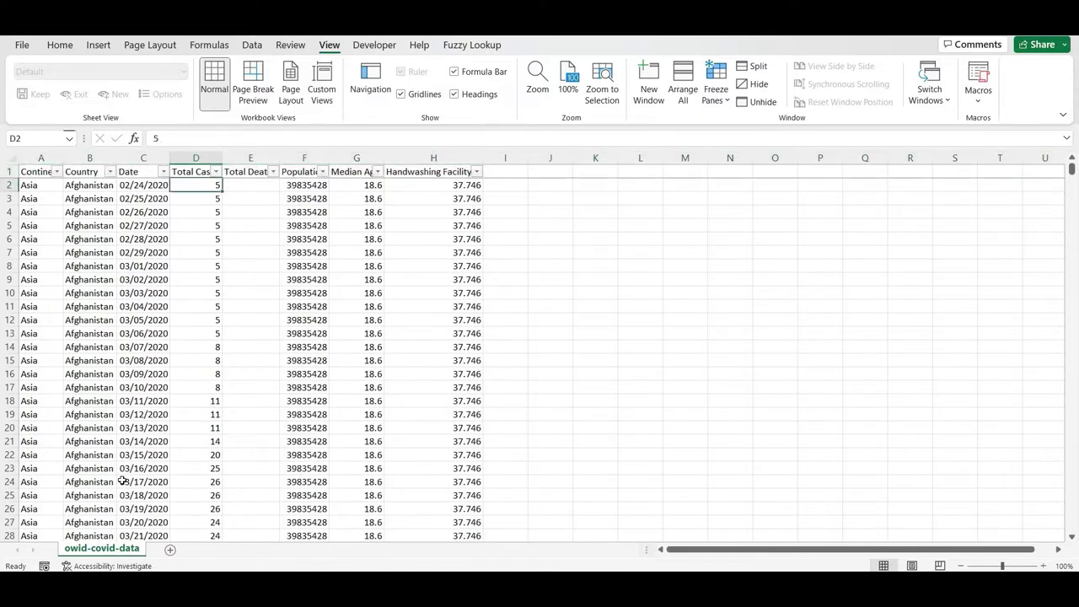
{"action": "key", "text": "ctrl+shift+Down"}
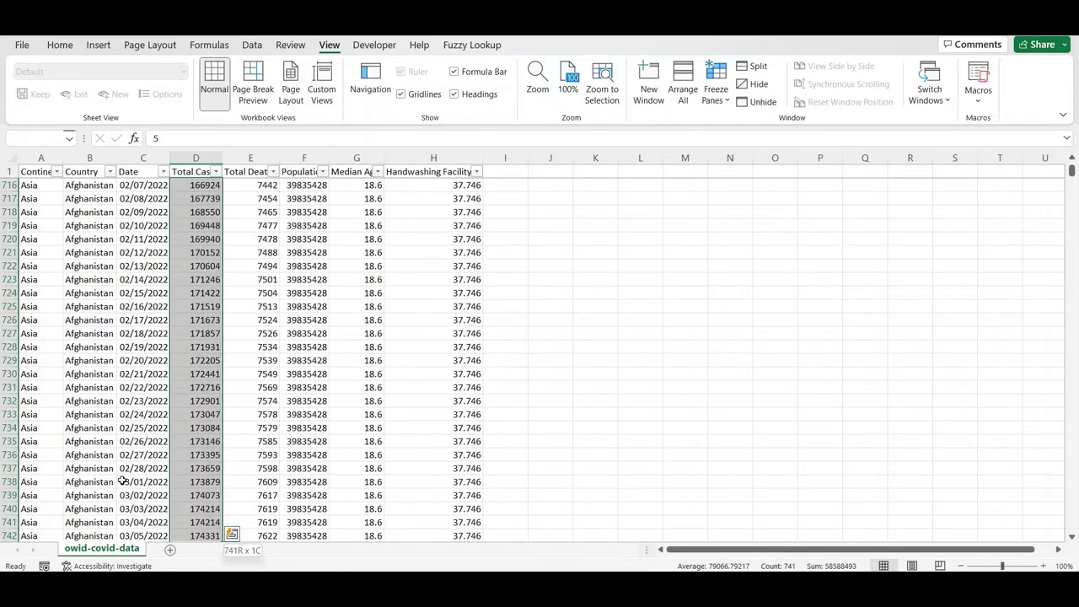
{"action": "key", "text": "Left"}
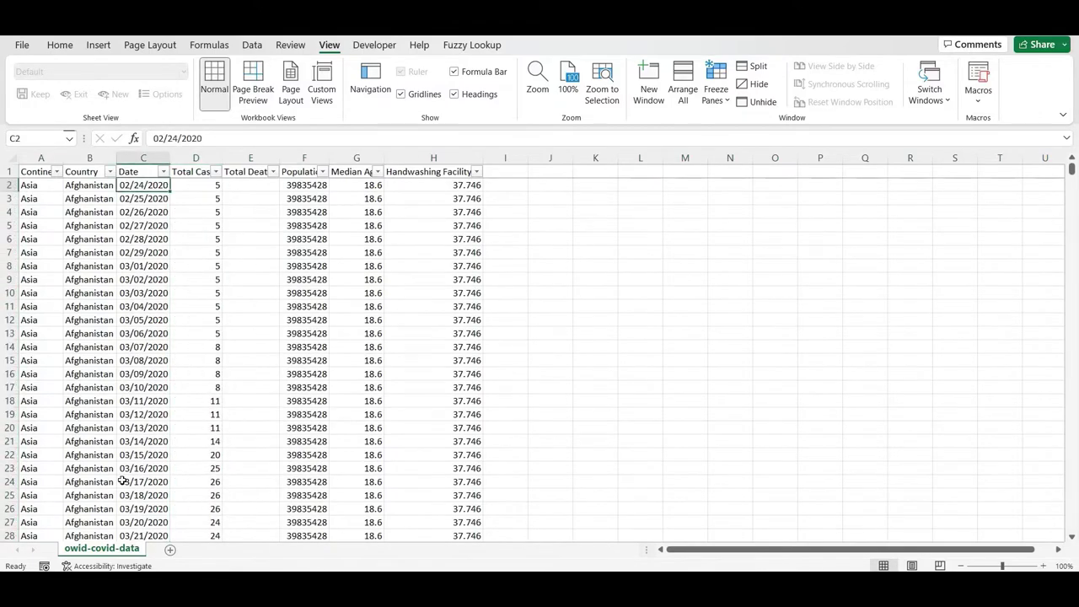
{"action": "key", "text": "ctrl+Down"}
{"action": "key", "text": "ctrl+Up"}
{"action": "key", "text": "Down"}
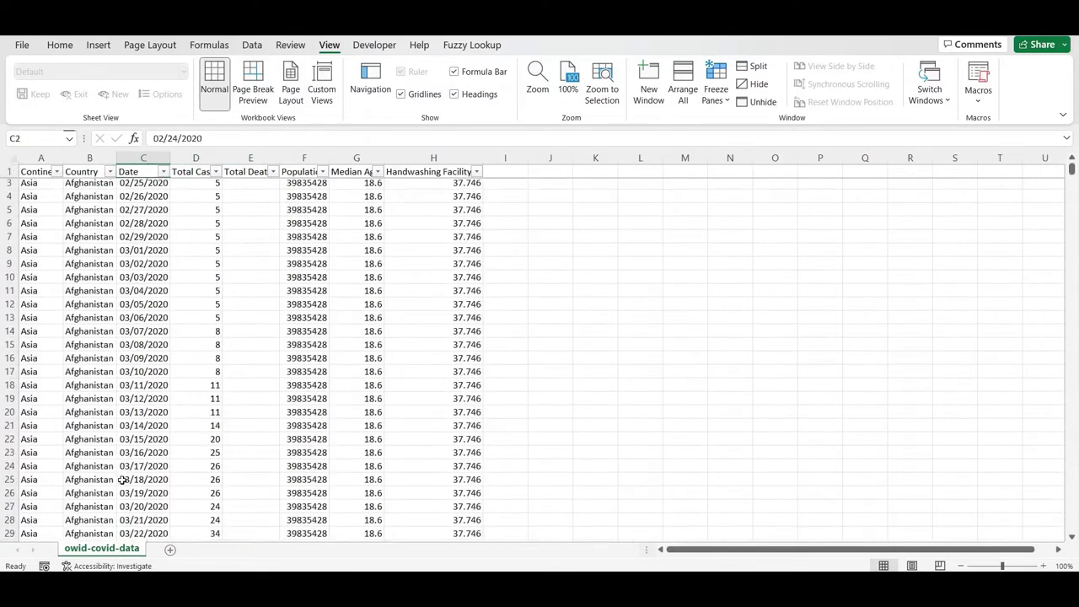
Step: Select all blank cells in the whole dataset, including the header row, with Go To Special and fill them with 0
{"action": "key", "text": "Up"}
{"action": "key", "text": "Left"}
{"action": "key", "text": "Left"}
{"action": "key", "text": "ctrl+shift+End"}
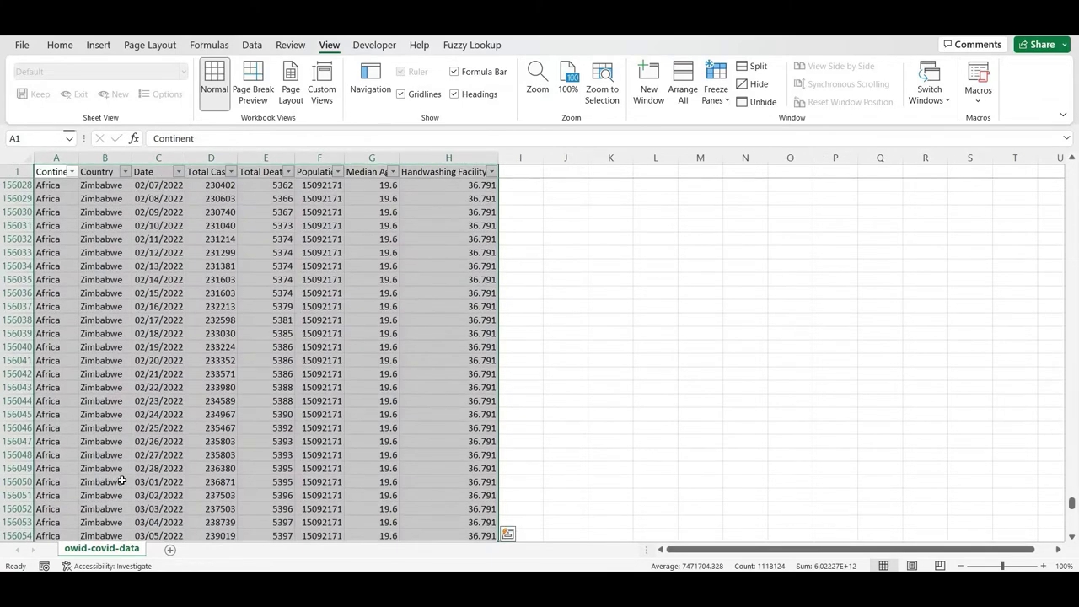
{"action": "key", "text": "ctrl+g"}
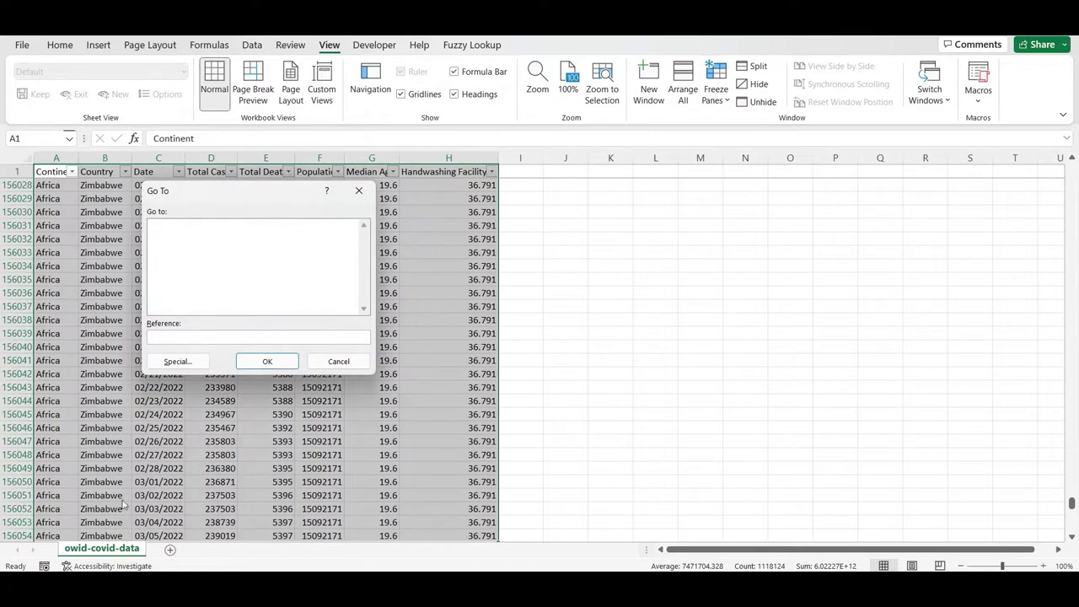
{"action": "left_click", "coordinate": [193, 363]}
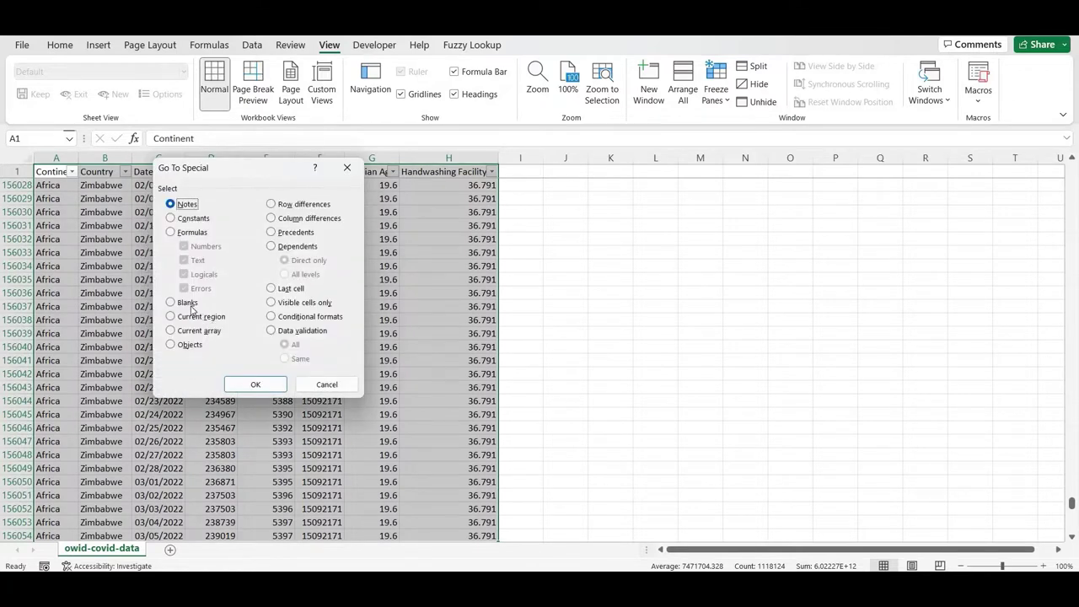
{"action": "left_click", "coordinate": [191, 307]}
{"action": "left_click", "coordinate": [249, 384]}
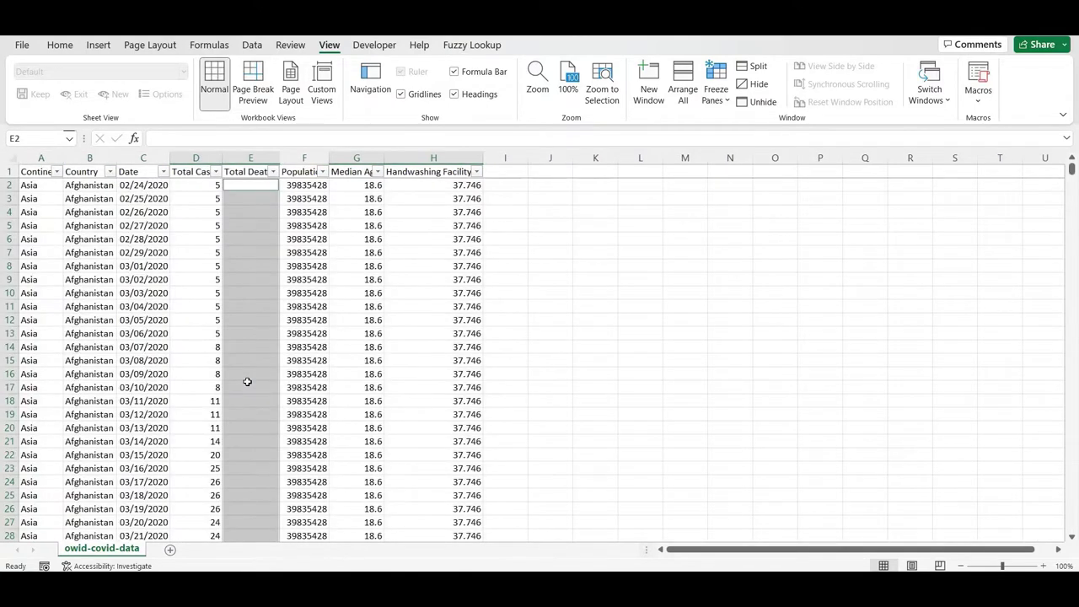
{"action": "type", "text": "0"}
{"action": "key", "text": "ctrl+Return"}
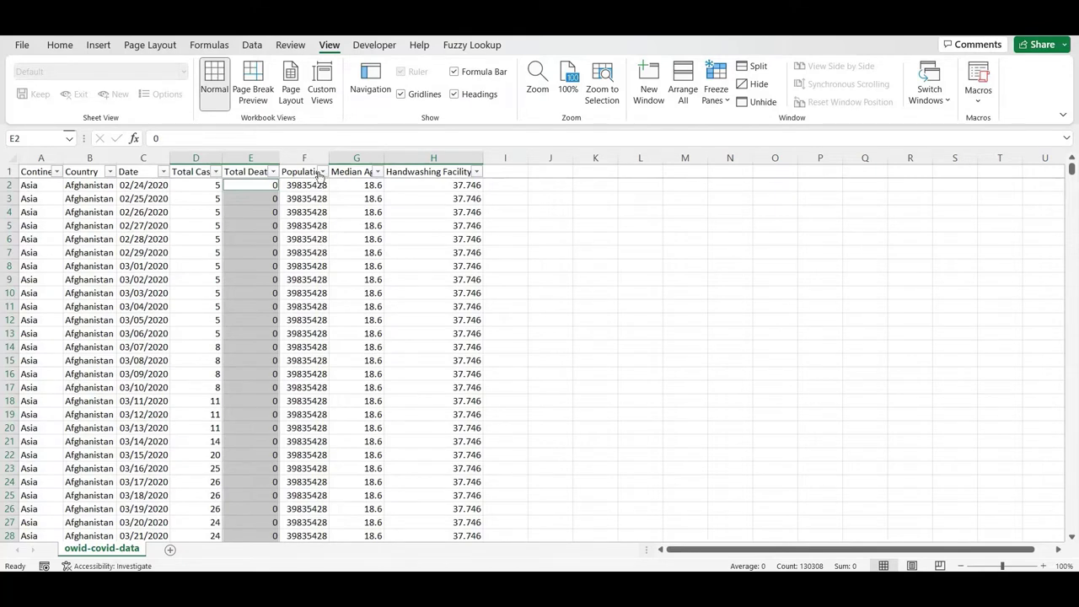
Step: Check the filter value lists of the Total Deaths, Population, Median Age and Handwashing Facility columns for remaining blanks
{"action": "left_click", "coordinate": [273, 172]}
{"action": "left_click_drag", "start_coordinate": [269, 354], "coordinate": [270, 451]}
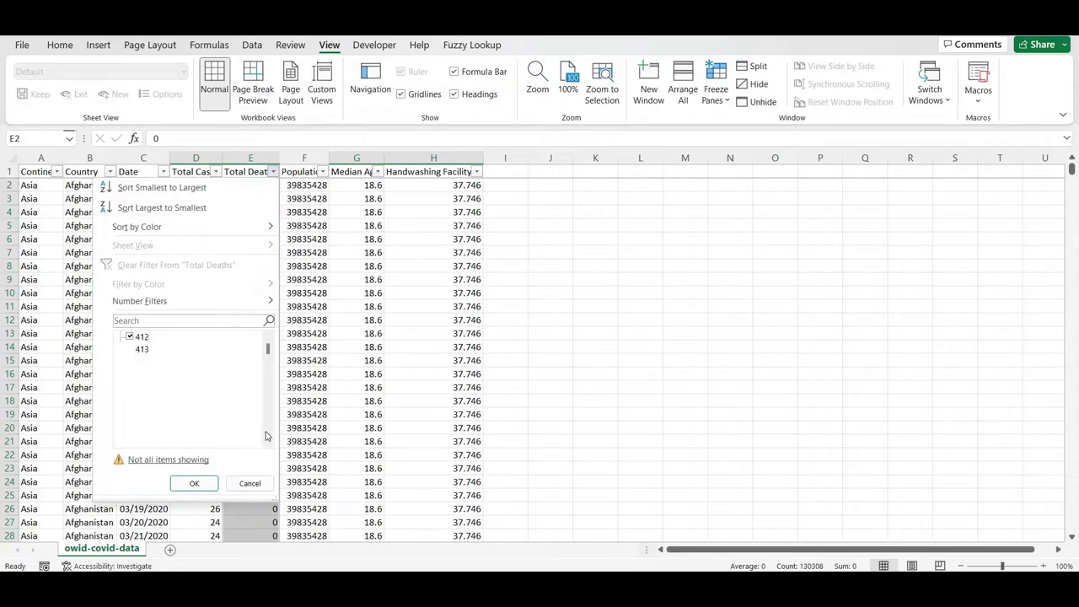
{"action": "left_click", "coordinate": [341, 231]}
{"action": "left_click", "coordinate": [322, 171]}
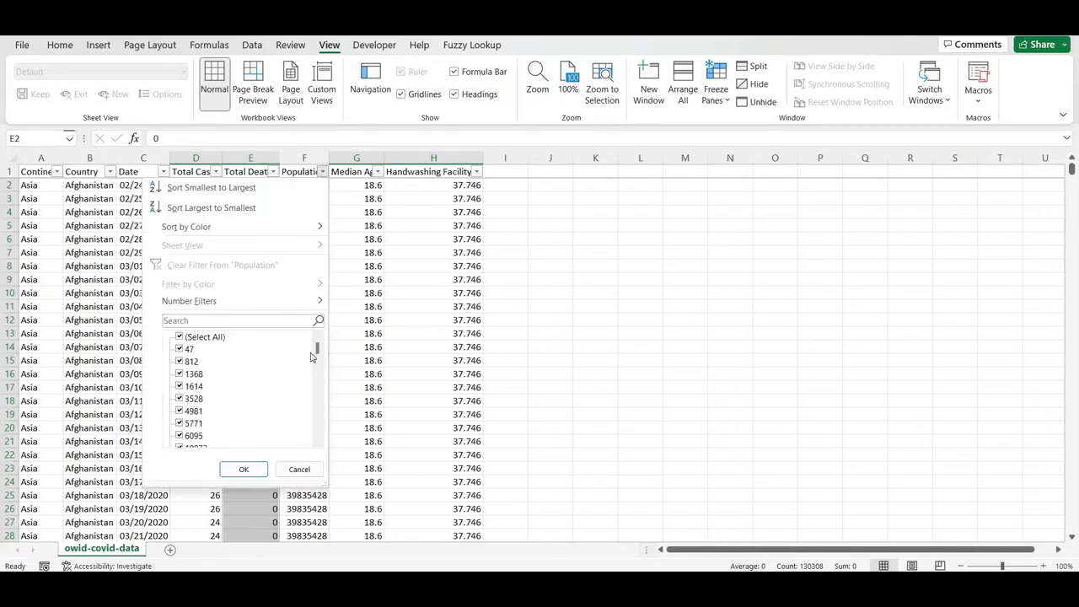
{"action": "scroll", "coordinate": [317, 440], "scroll_direction": "down", "scroll_amount": 5}
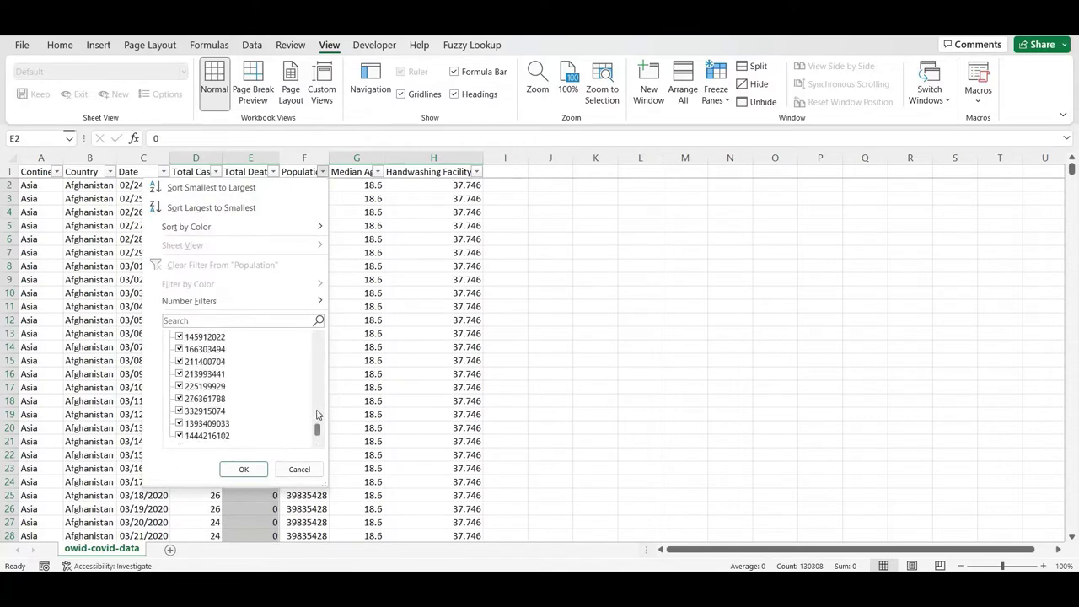
{"action": "left_click_drag", "start_coordinate": [317, 416], "coordinate": [318, 345]}
{"action": "left_click", "coordinate": [373, 279]}
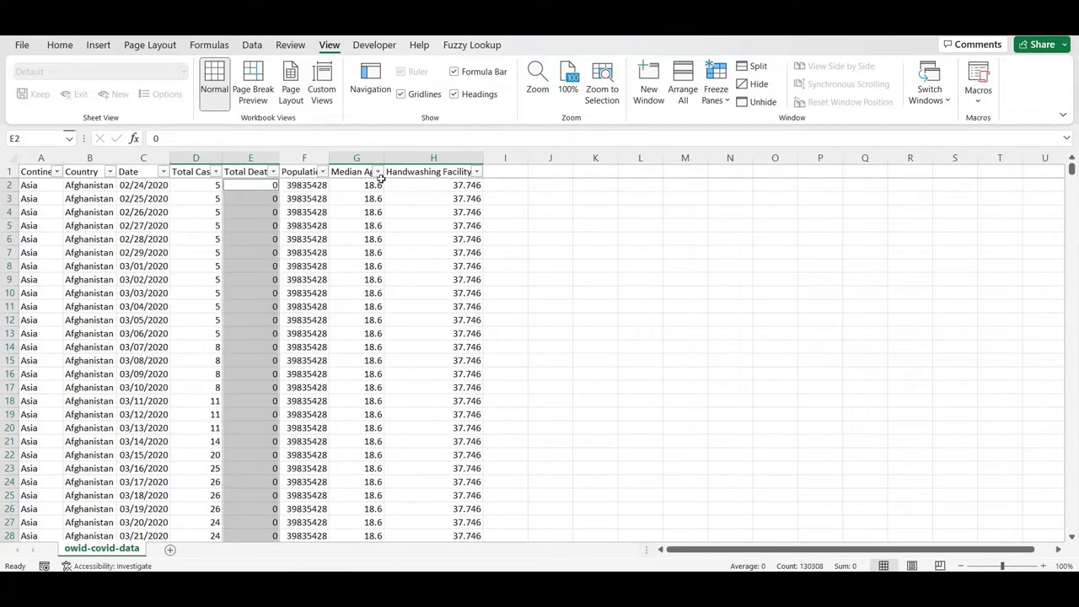
{"action": "left_click", "coordinate": [377, 172]}
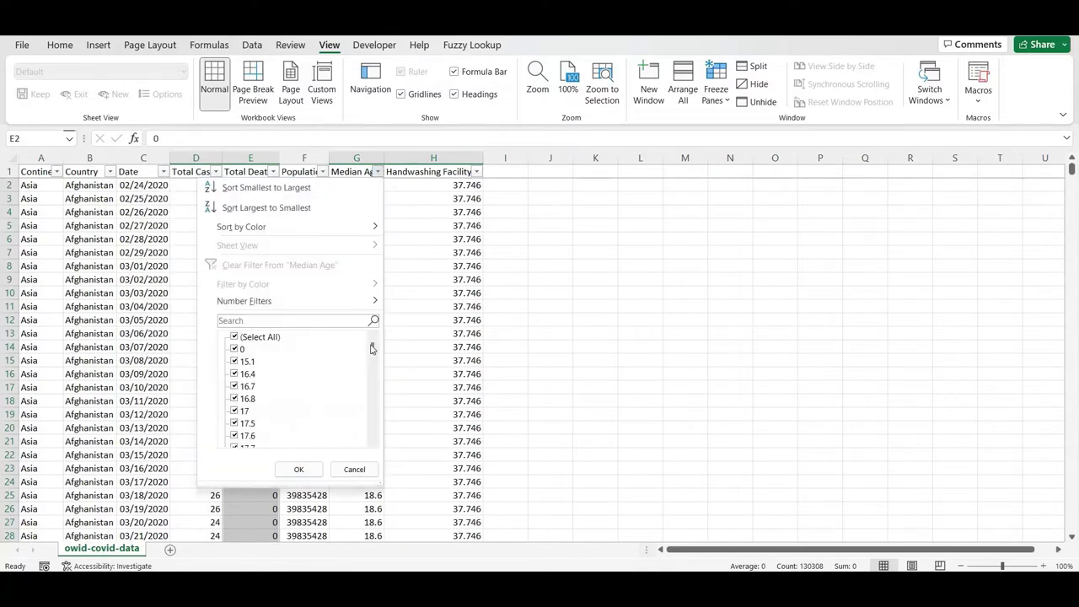
{"action": "left_click_drag", "start_coordinate": [373, 350], "coordinate": [373, 431]}
{"action": "scroll", "coordinate": [381, 324], "scroll_direction": "up", "scroll_amount": 10}
{"action": "left_click", "coordinate": [455, 206]}
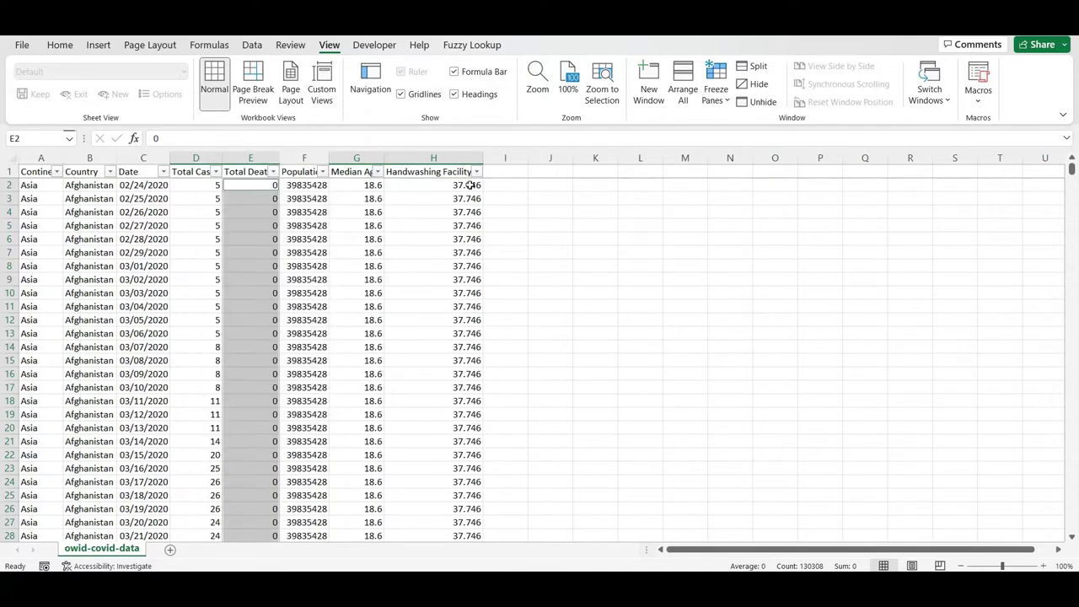
{"action": "left_click", "coordinate": [477, 172]}
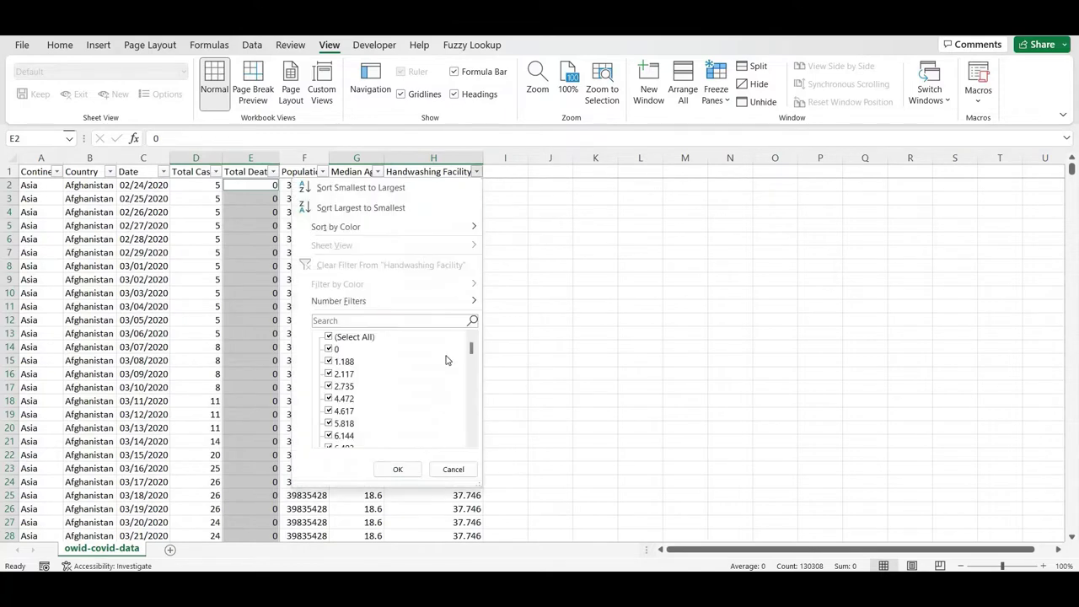
{"action": "left_click", "coordinate": [236, 315]}
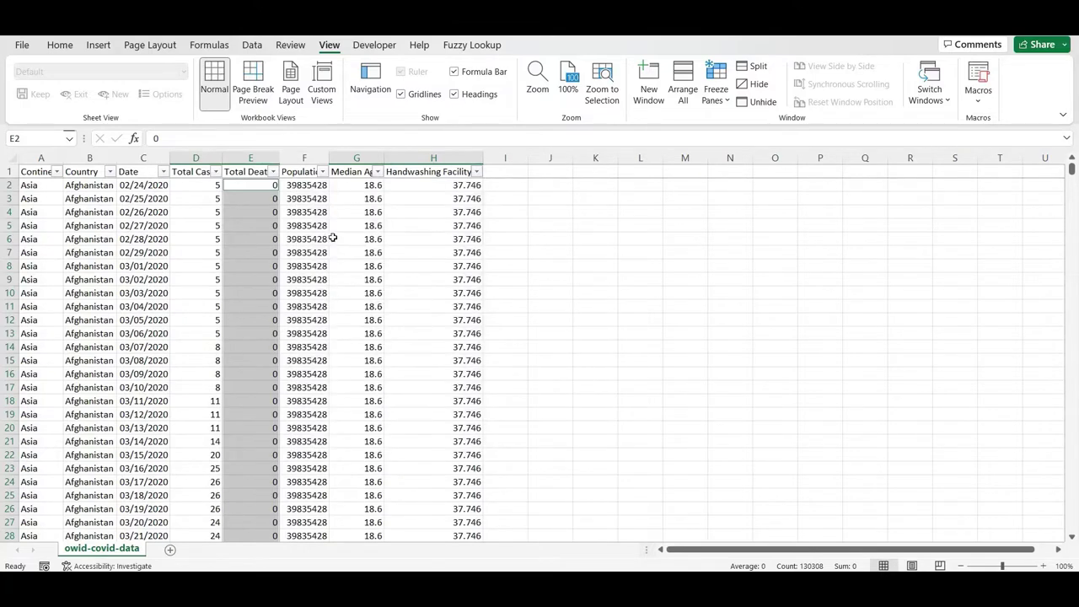
Step: Filter the Median Age column to show only rows with the value 0
{"action": "left_click", "coordinate": [378, 172]}
{"action": "left_click", "coordinate": [257, 340]}
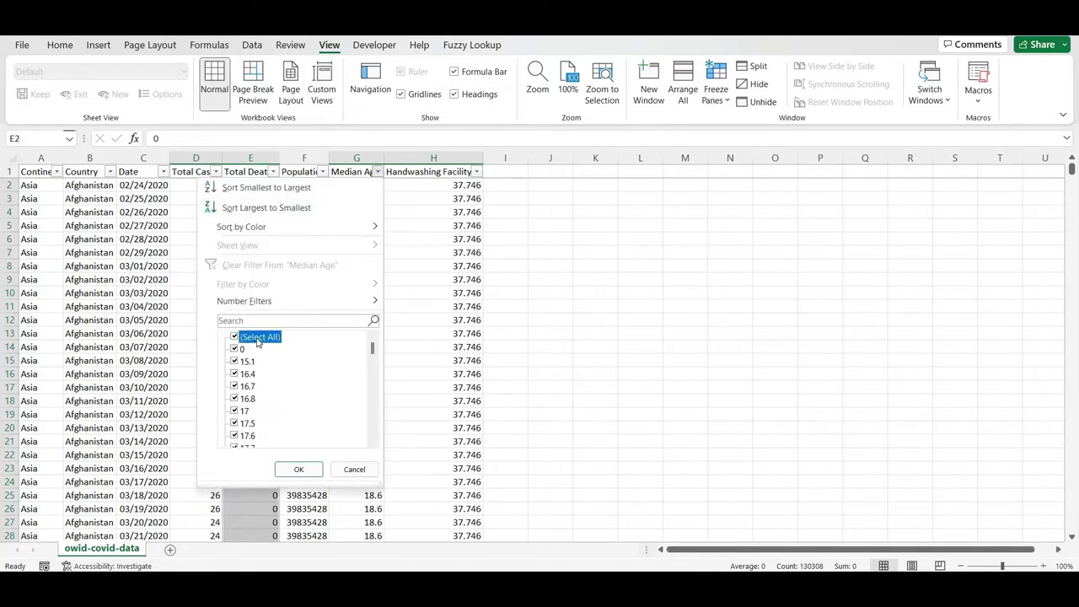
{"action": "left_click", "coordinate": [235, 349]}
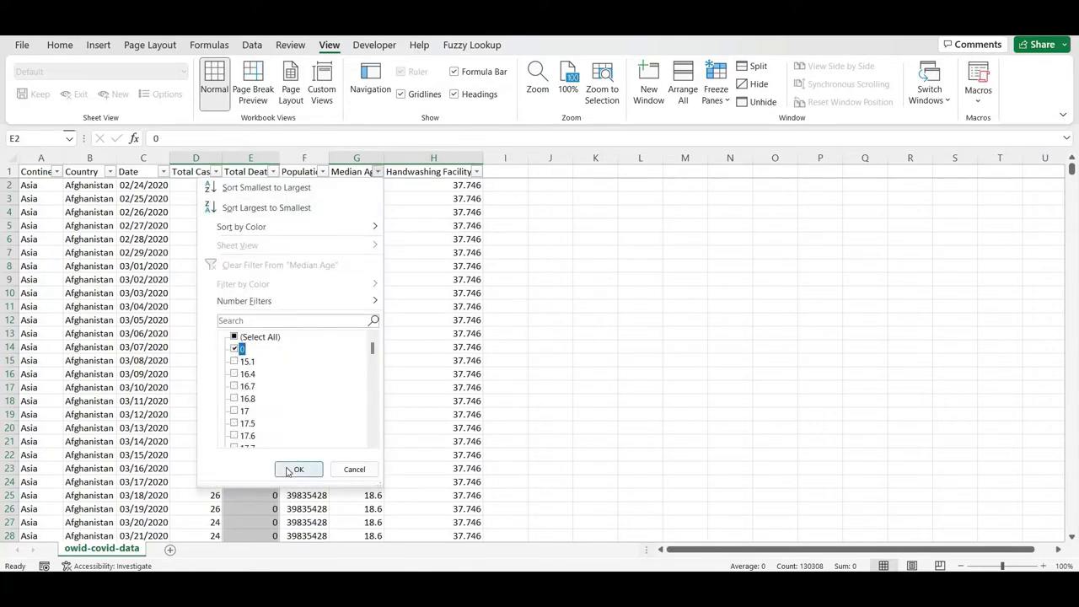
{"action": "left_click", "coordinate": [286, 469]}
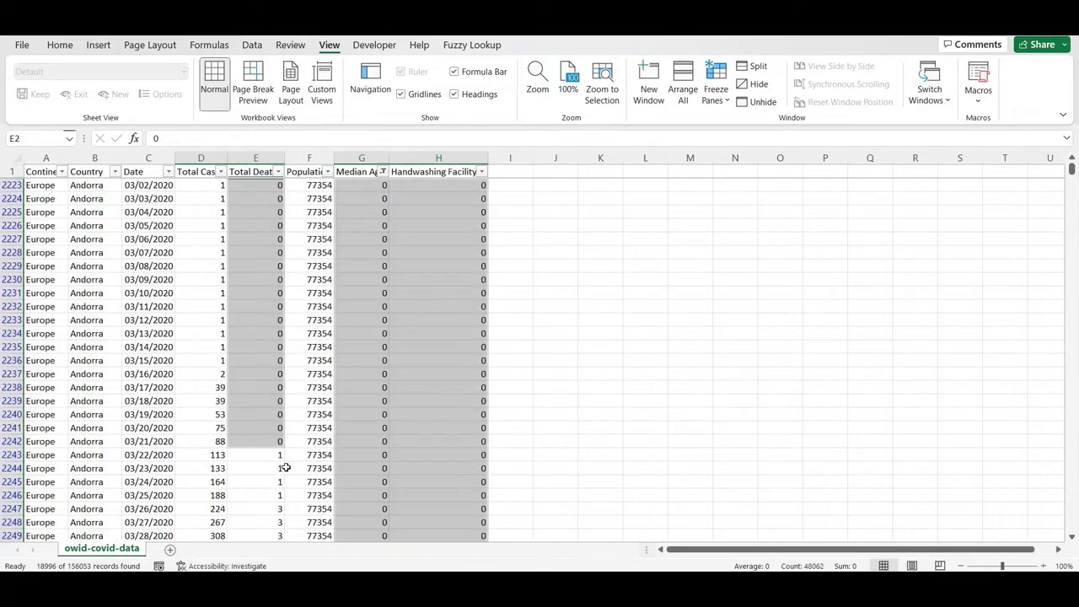
Step: Re-enter 0 in all the filtered Median Age cells and highlight them with yellow fill
{"action": "key", "text": "Right"}
{"action": "key", "text": "Right"}
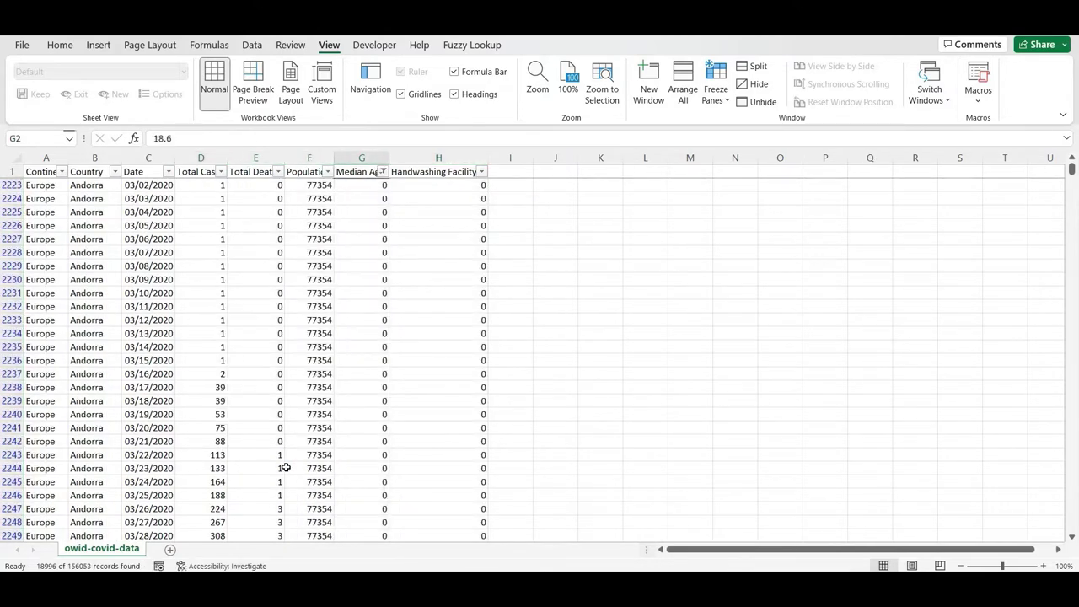
{"action": "key", "text": "Down"}
{"action": "key", "text": "ctrl+shift+Down"}
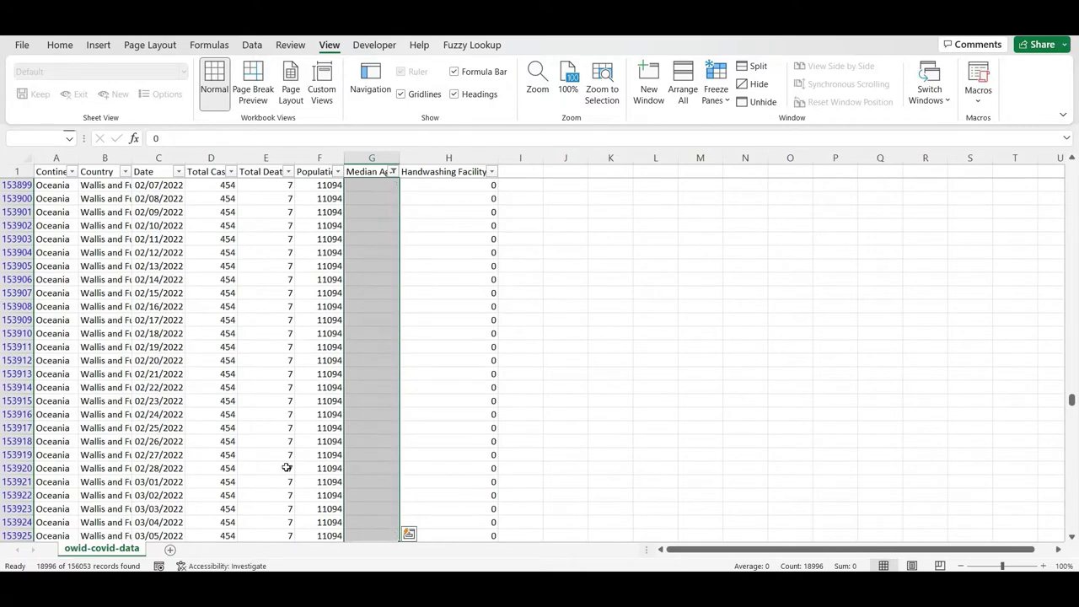
{"action": "type", "text": "0"}
{"action": "key", "text": "ctrl+Return"}
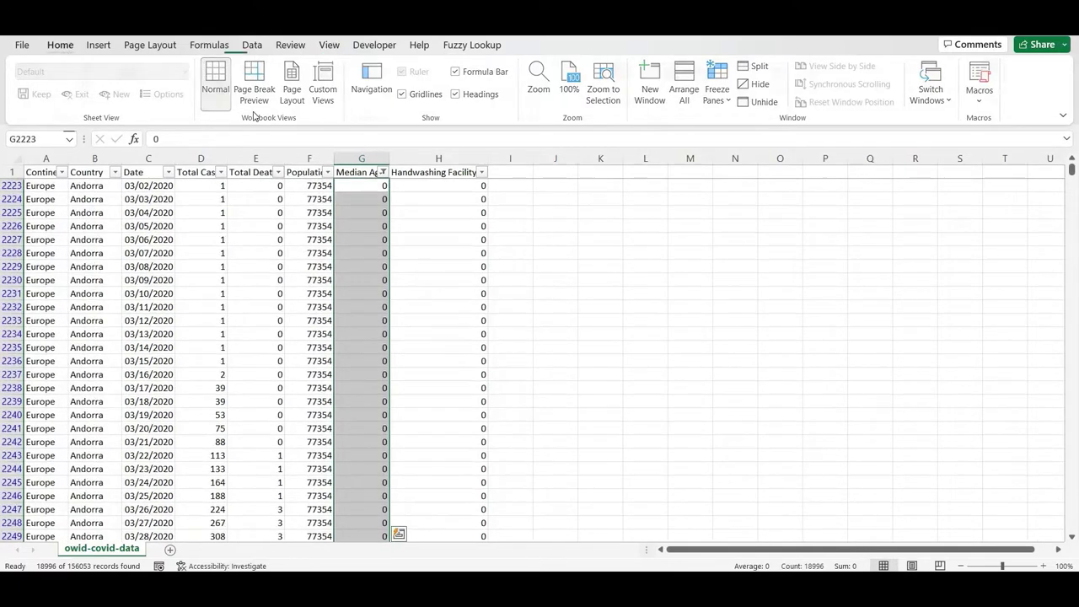
{"action": "left_click", "coordinate": [60, 44]}
{"action": "left_click", "coordinate": [228, 94]}
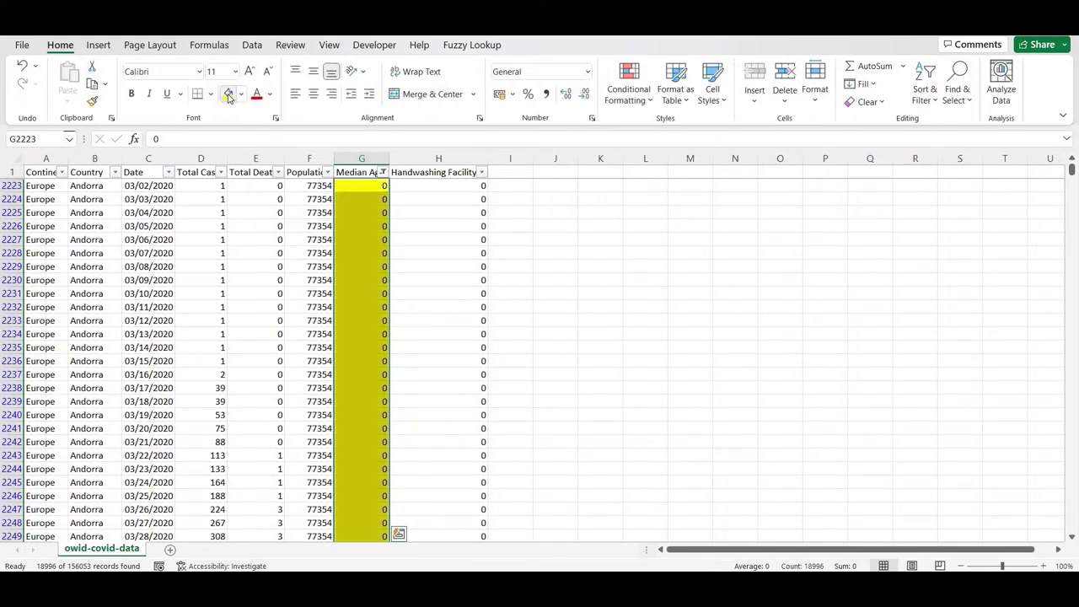
Step: Clear the filter from the Median Age column
{"action": "key", "text": "ctrl+Up"}
{"action": "key", "text": "alt+Down"}
{"action": "key", "text": "Down"}
{"action": "key", "text": "Down"}
{"action": "key", "text": "Down"}
{"action": "key", "text": "Down"}
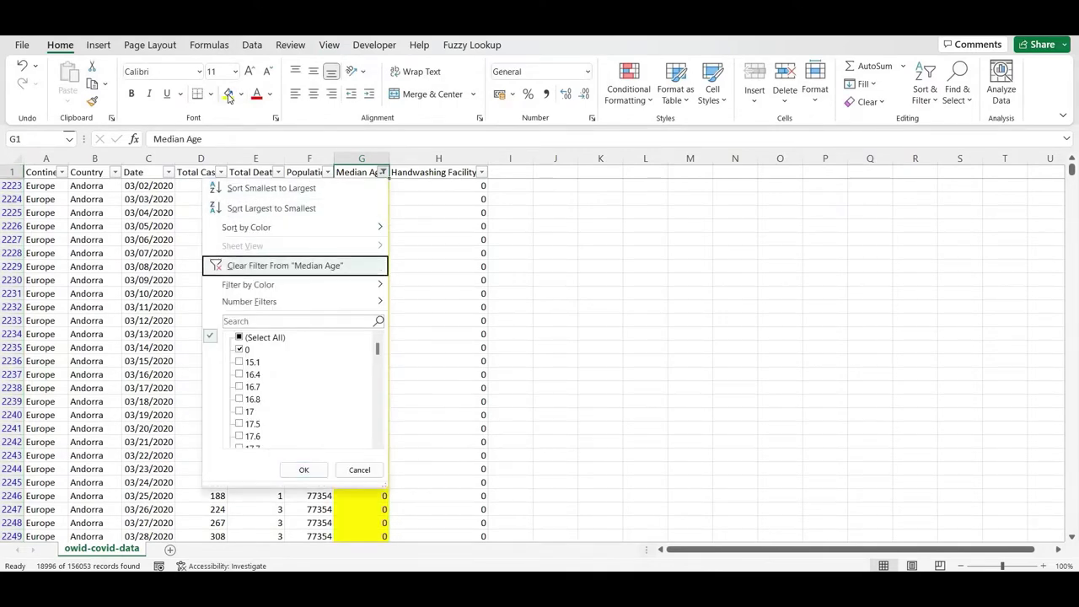
{"action": "key", "text": "Return"}
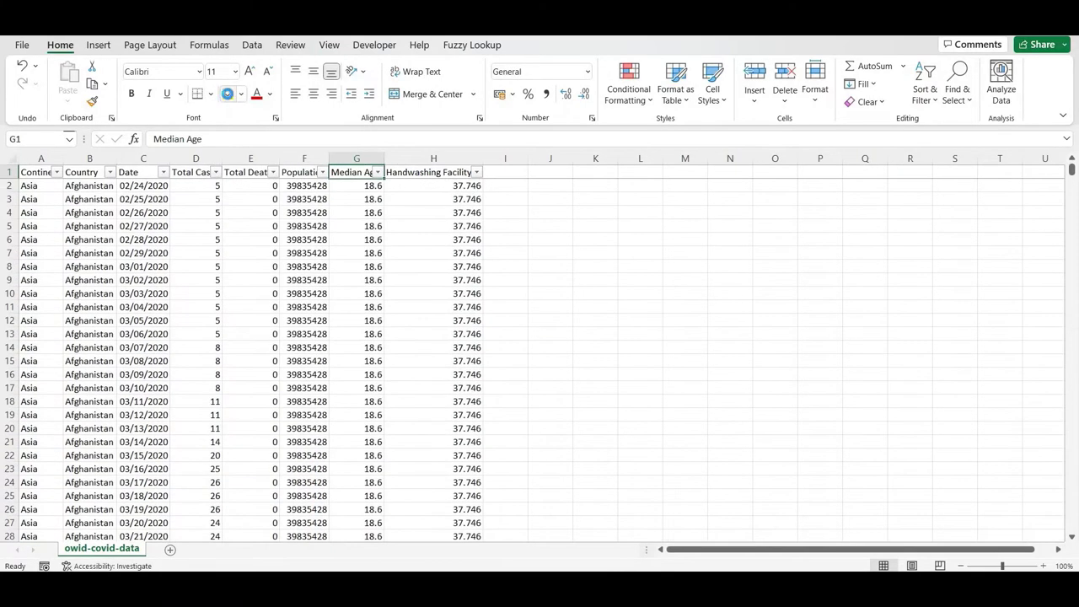
Step: Sort the dataset by cell color on the Median Age column, placing the yellow cells first
{"action": "key", "text": "alt+Down"}
{"action": "key", "text": "Down"}
{"action": "key", "text": "Down"}
{"action": "key", "text": "Right"}
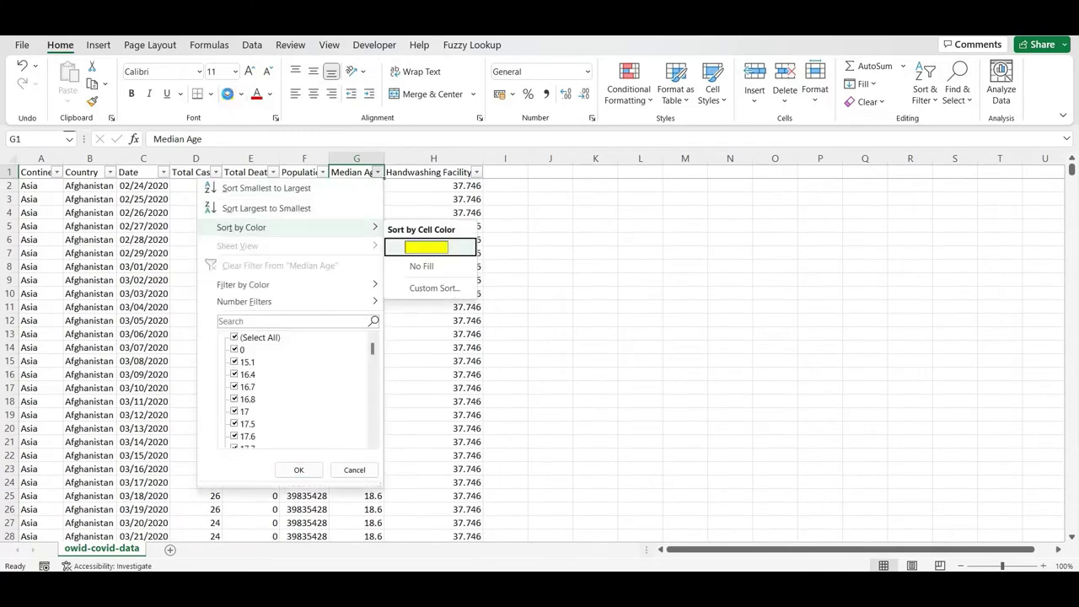
{"action": "key", "text": "Return"}
{"action": "key", "text": "Down"}
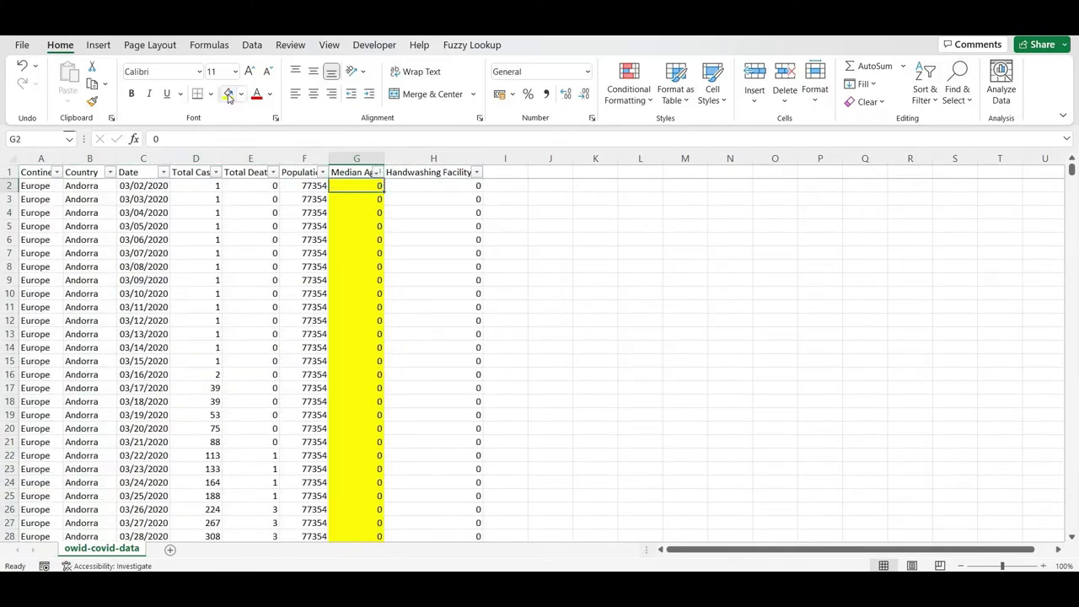
Step: Filter the Median Age column by the yellow cell color
{"action": "key", "text": "Up"}
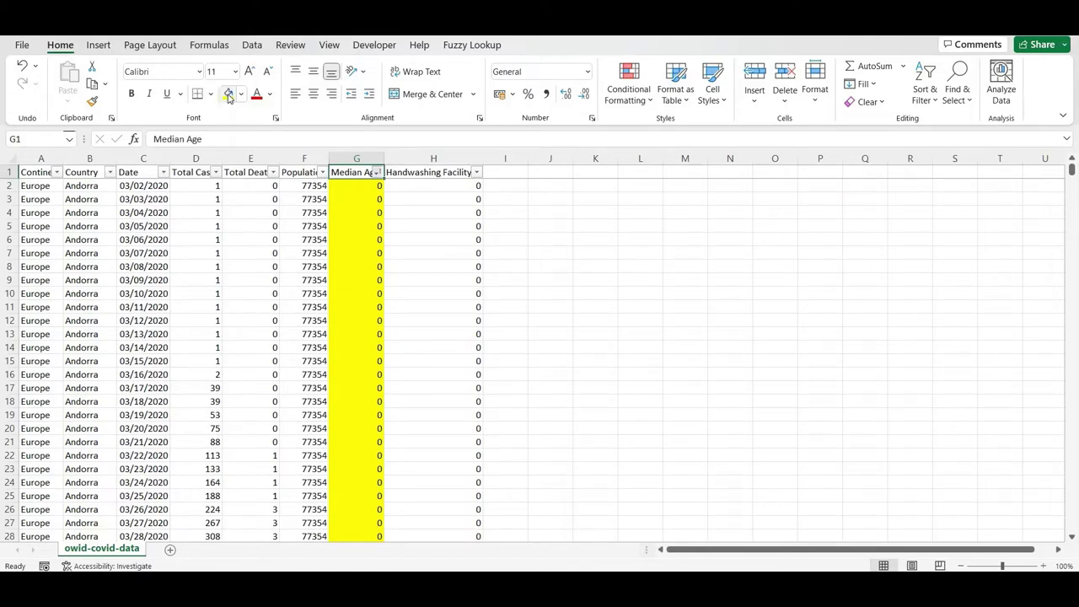
{"action": "key", "text": "alt+Down"}
{"action": "key", "text": "Down"}
{"action": "key", "text": "Down"}
{"action": "key", "text": "Down"}
{"action": "key", "text": "Down"}
{"action": "key", "text": "Down"}
{"action": "key", "text": "Right"}
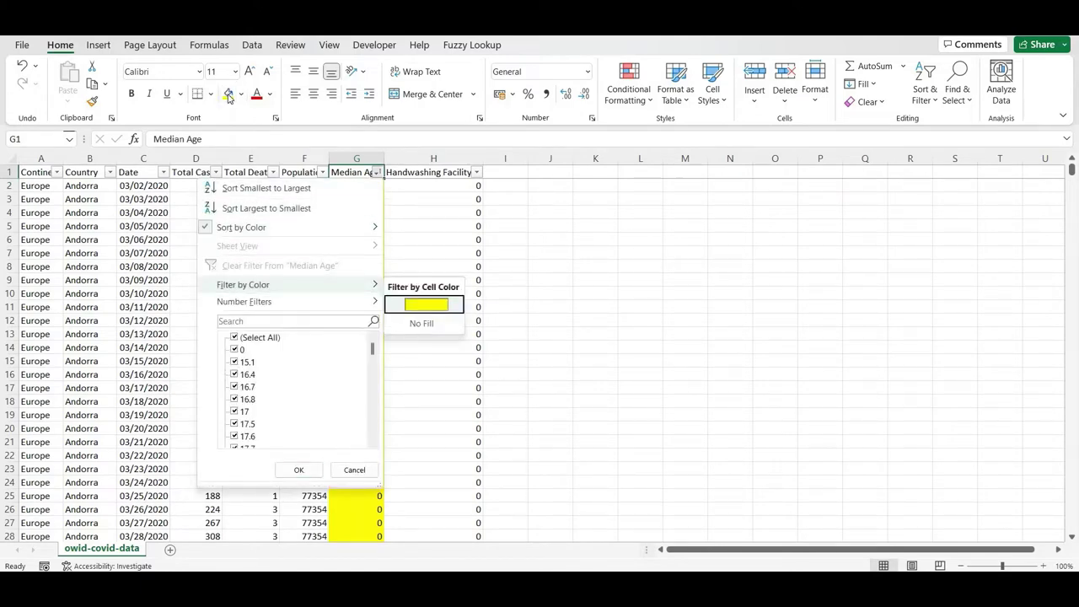
{"action": "key", "text": "Return"}
Step: Delete the contents of all the yellow Median Age cells in the filtered rows
{"action": "key", "text": "Down"}
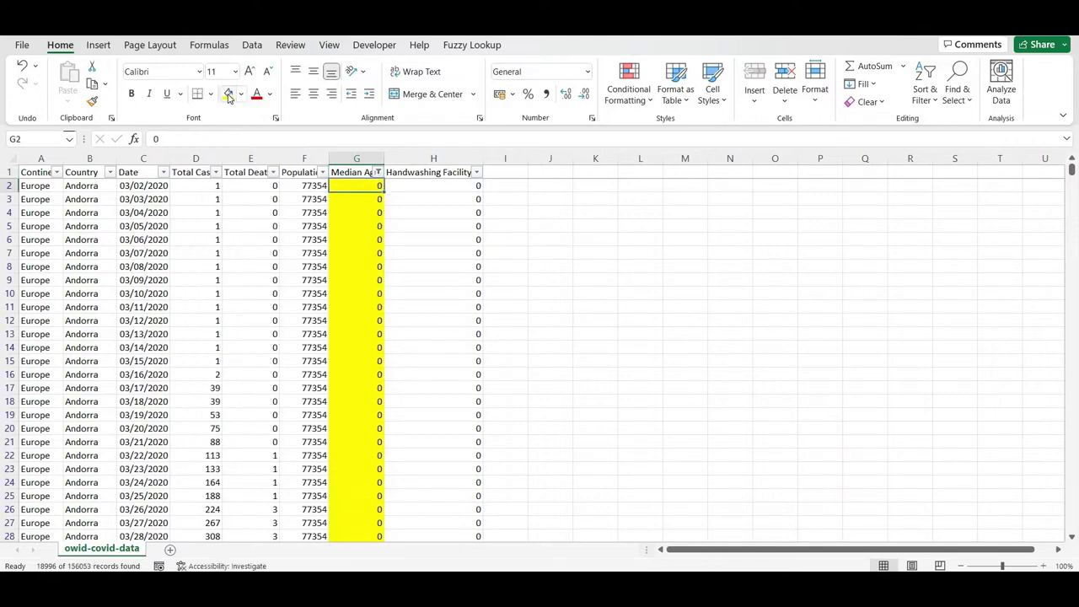
{"action": "key", "text": "ctrl+shift+Down"}
{"action": "key", "text": "Delete"}
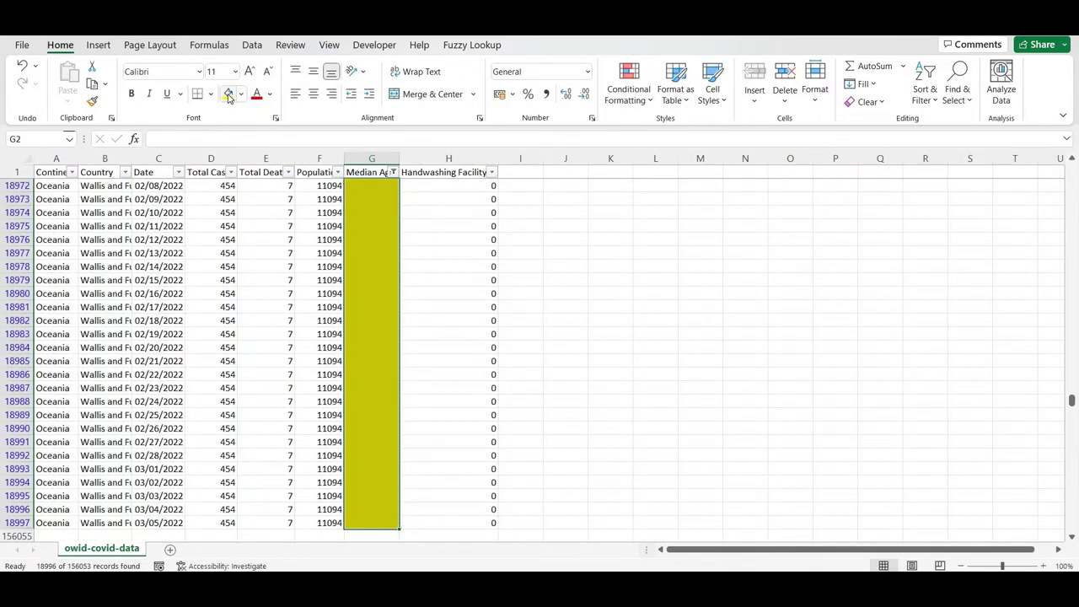
Step: Clear the color filter from the Median Age column so all rows show
{"action": "key", "text": "ctrl+Up"}
{"action": "key", "text": "alt+Down"}
{"action": "key", "text": "Down"}
{"action": "key", "text": "Down"}
{"action": "key", "text": "Down"}
{"action": "key", "text": "Down"}
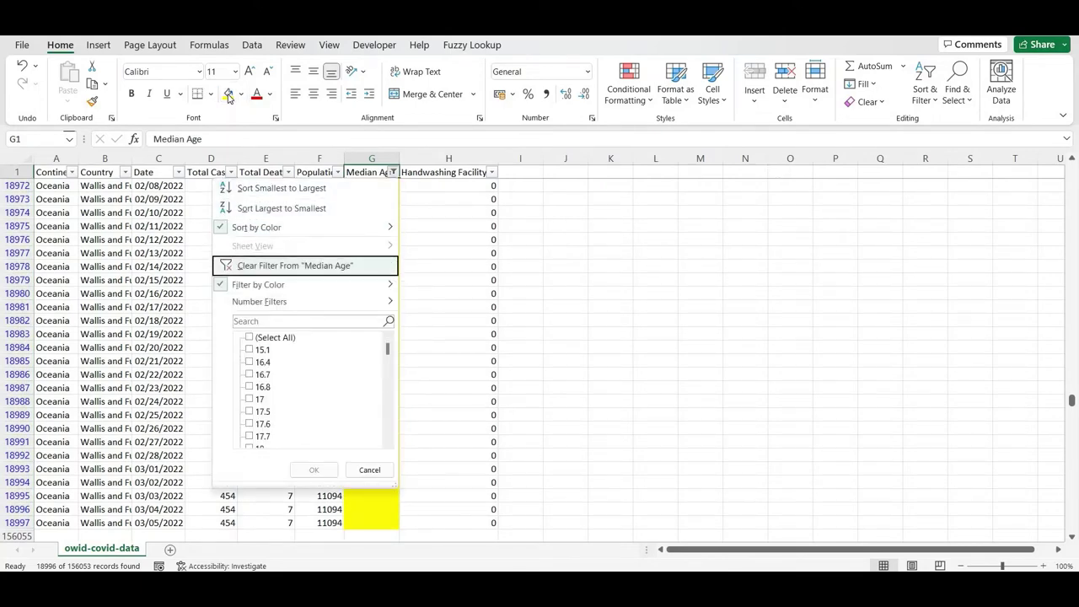
{"action": "key", "text": "Return"}
Step: Enter an AVERAGE formula in G2 that averages the existing Median Age values in G18998:G156054
{"action": "key", "text": "Down"}
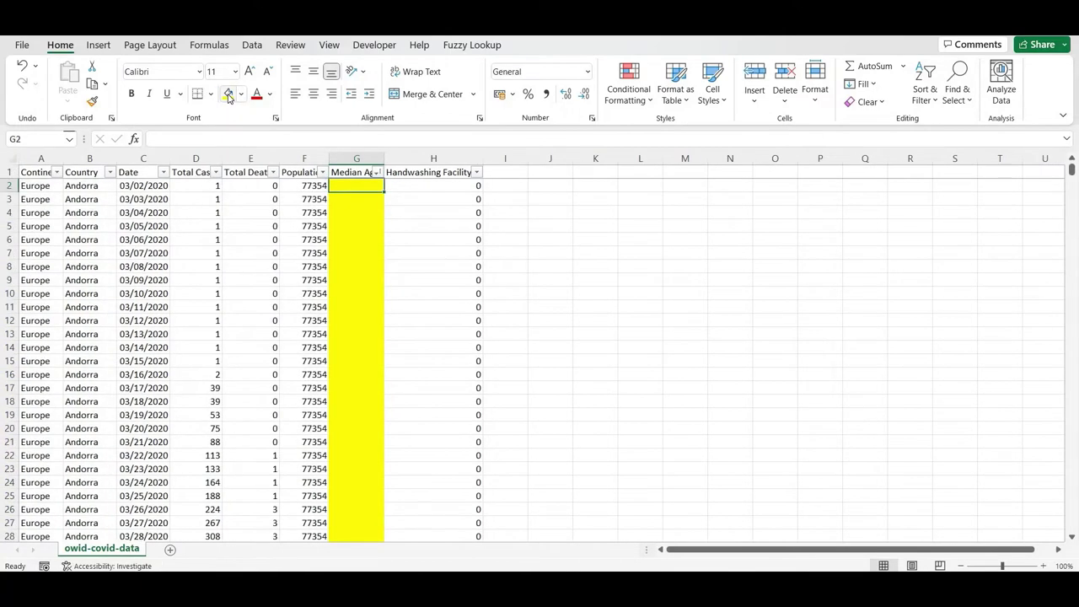
{"action": "type", "text": "=avera"}
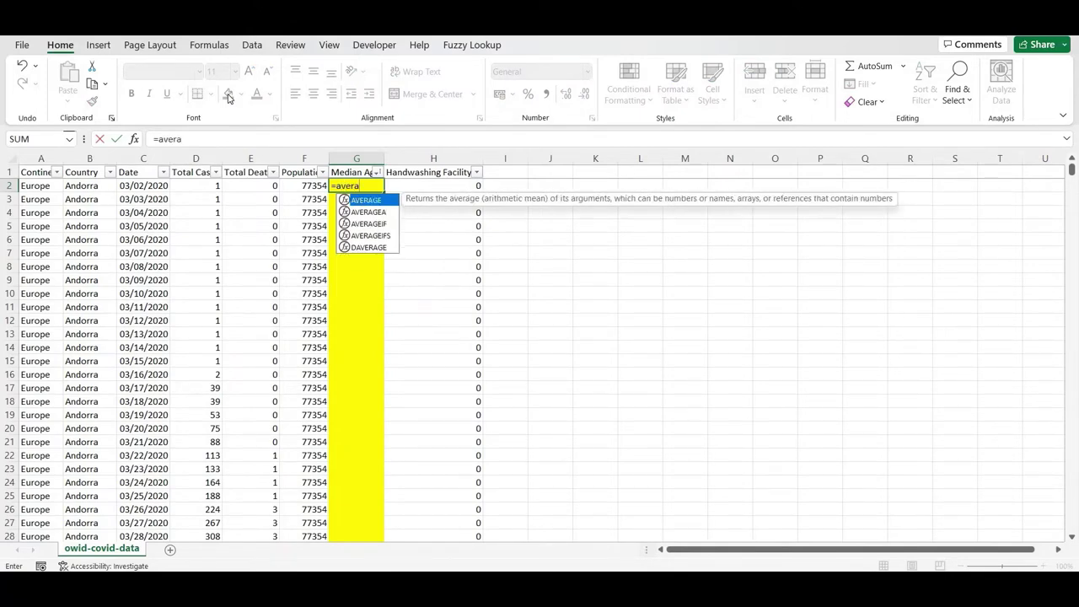
{"action": "key", "text": "Tab"}
{"action": "key", "text": "Down"}
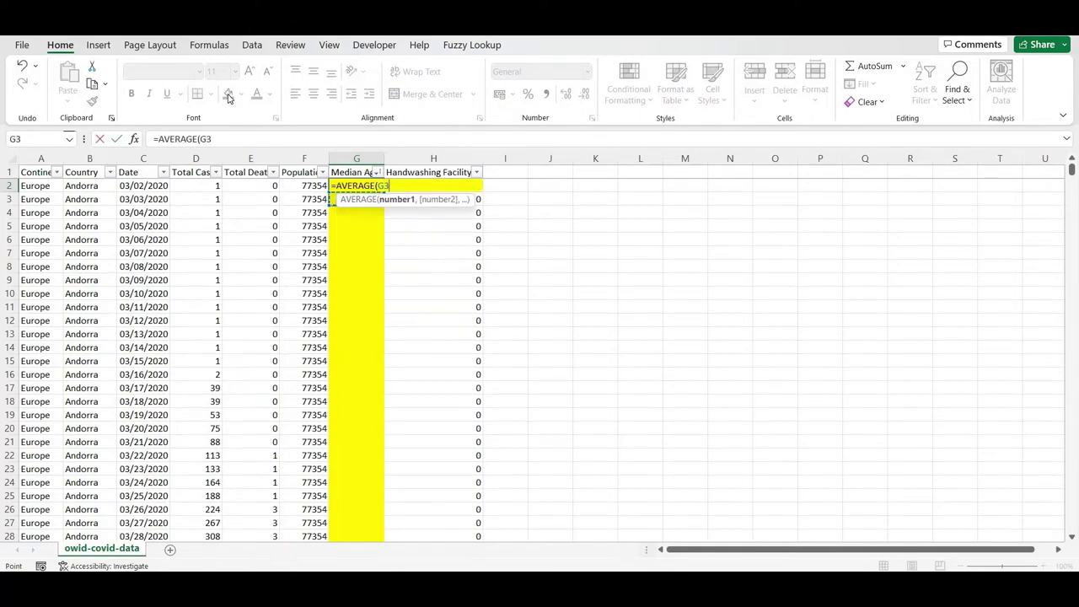
{"action": "key", "text": "ctrl+Down"}
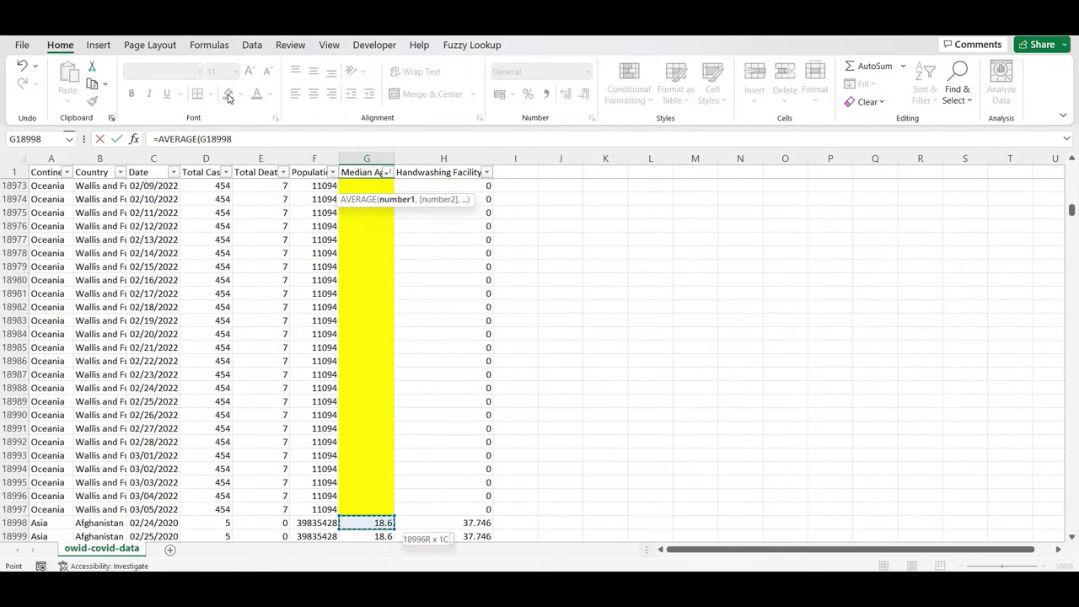
{"action": "key", "text": "ctrl+shift+Down"}
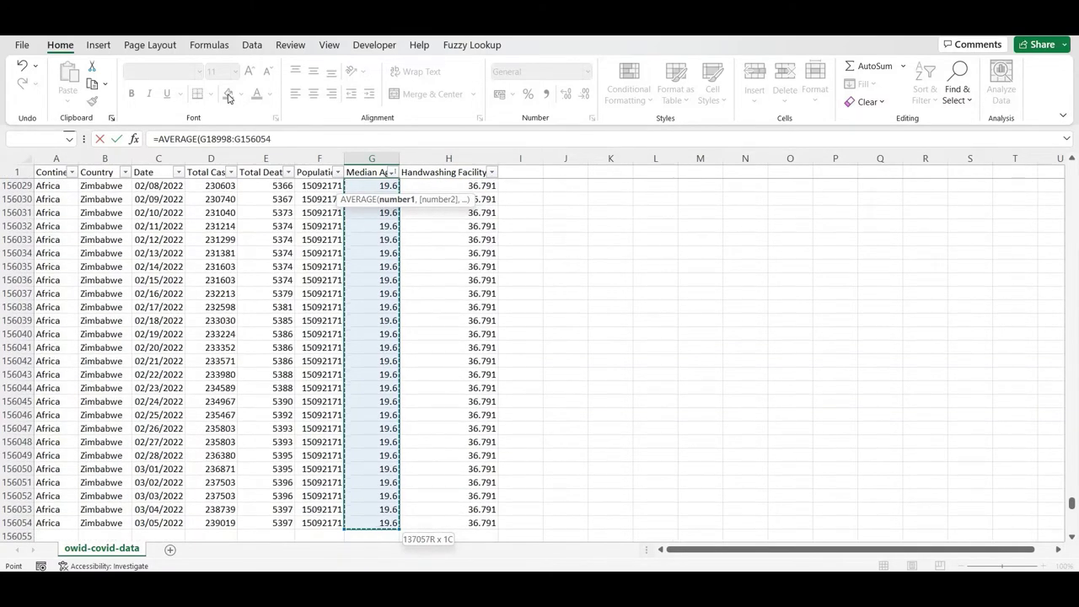
{"action": "type", "text": ")"}
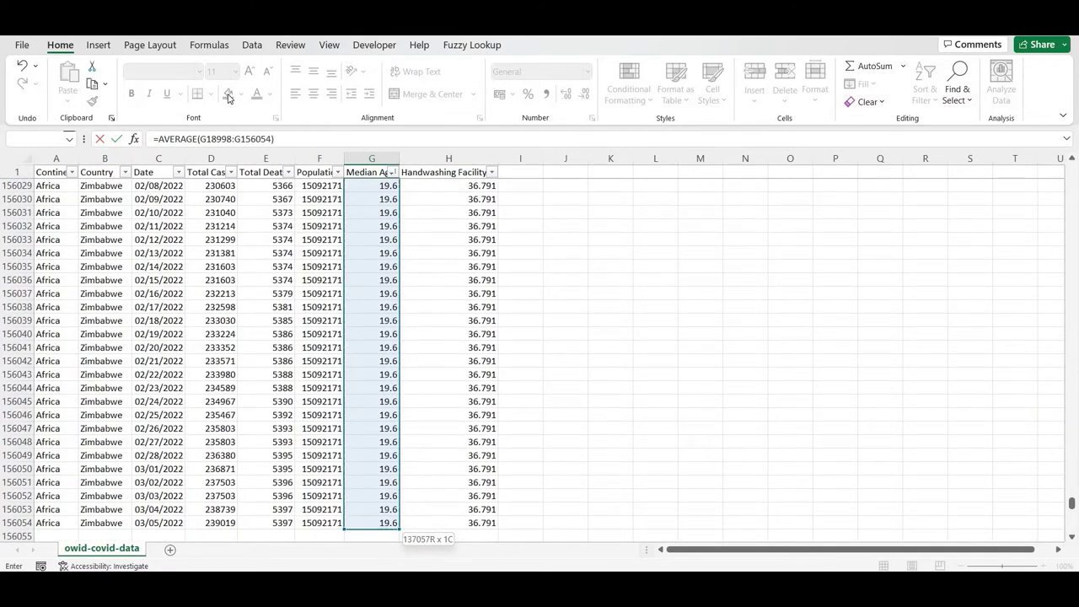
{"action": "key", "text": "Return"}
Step: Fill the average formula from G2 down through the blank yellow Median Age cells to G18997
{"action": "key", "text": "Up"}
{"action": "key", "text": "Up"}
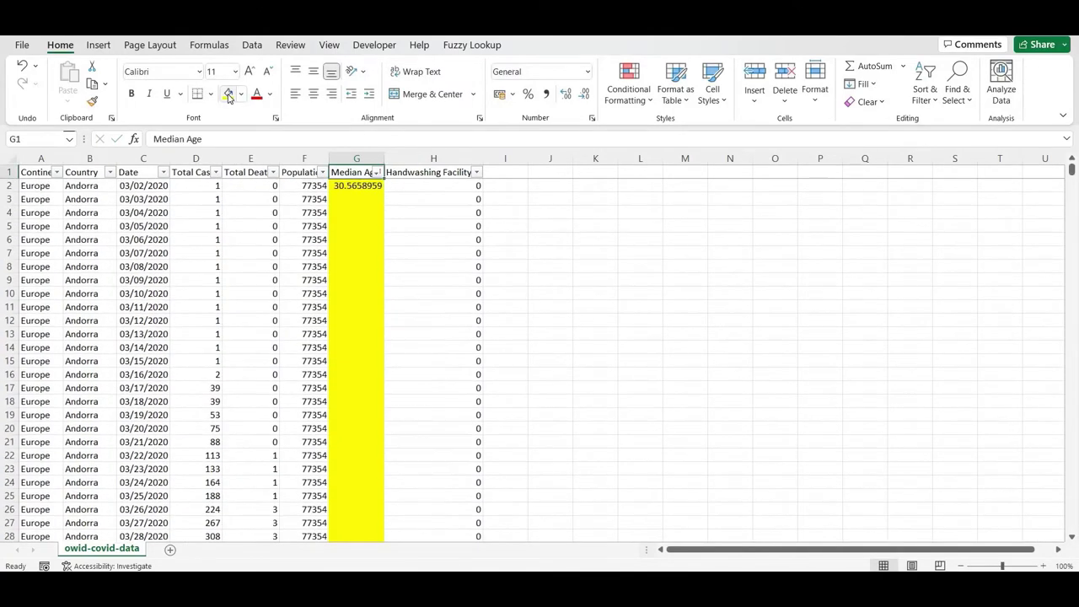
{"action": "key", "text": "Down"}
{"action": "key", "text": "ctrl+Down"}
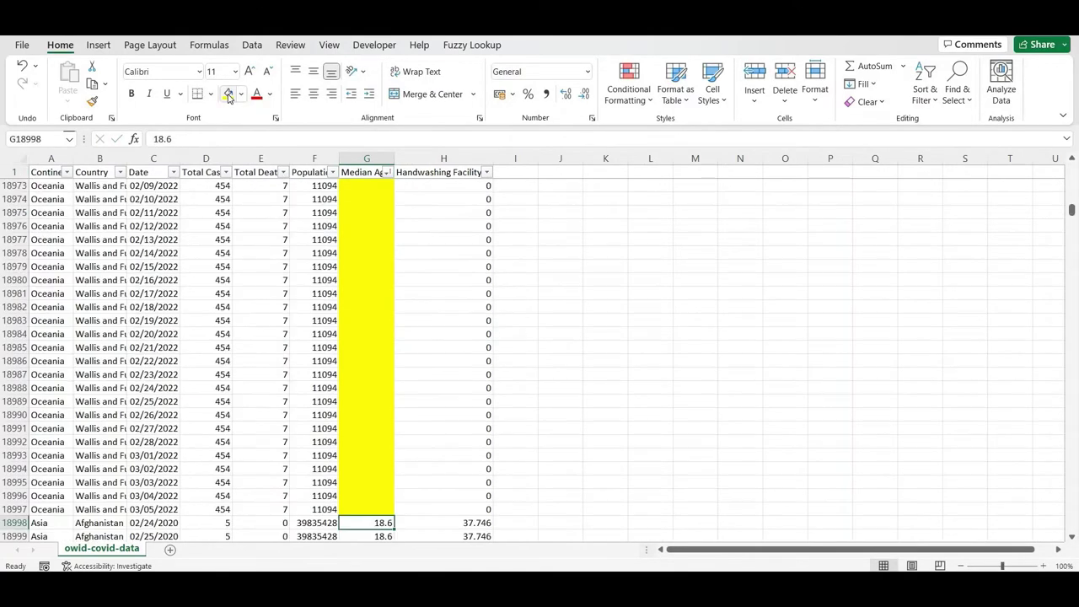
{"action": "key", "text": "Up"}
{"action": "key", "text": "ctrl+shift+Up"}
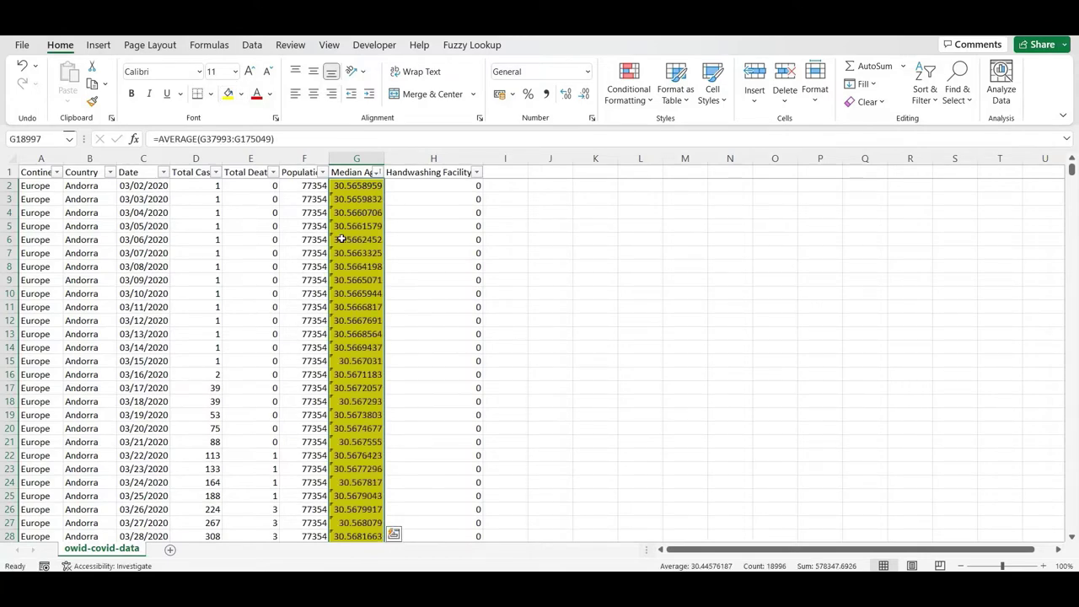
Step: Reduce the filled Median Age cells to two decimal places
{"action": "left_click", "coordinate": [584, 95]}
{"action": "left_click", "coordinate": [583, 94]}
{"action": "left_click", "coordinate": [583, 94]}
{"action": "left_click", "coordinate": [583, 94]}
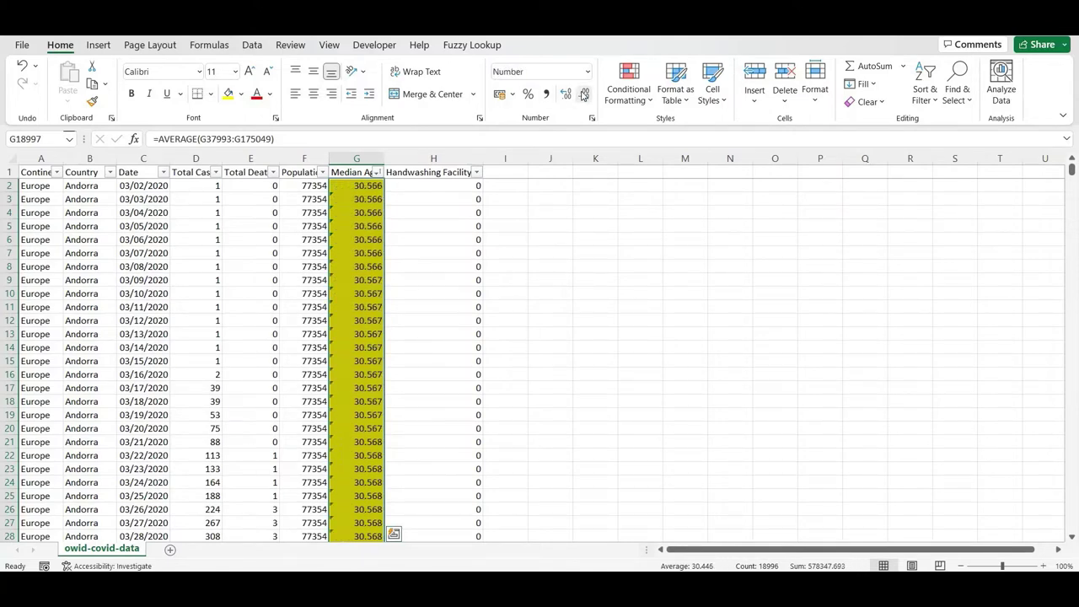
{"action": "left_click", "coordinate": [583, 95]}
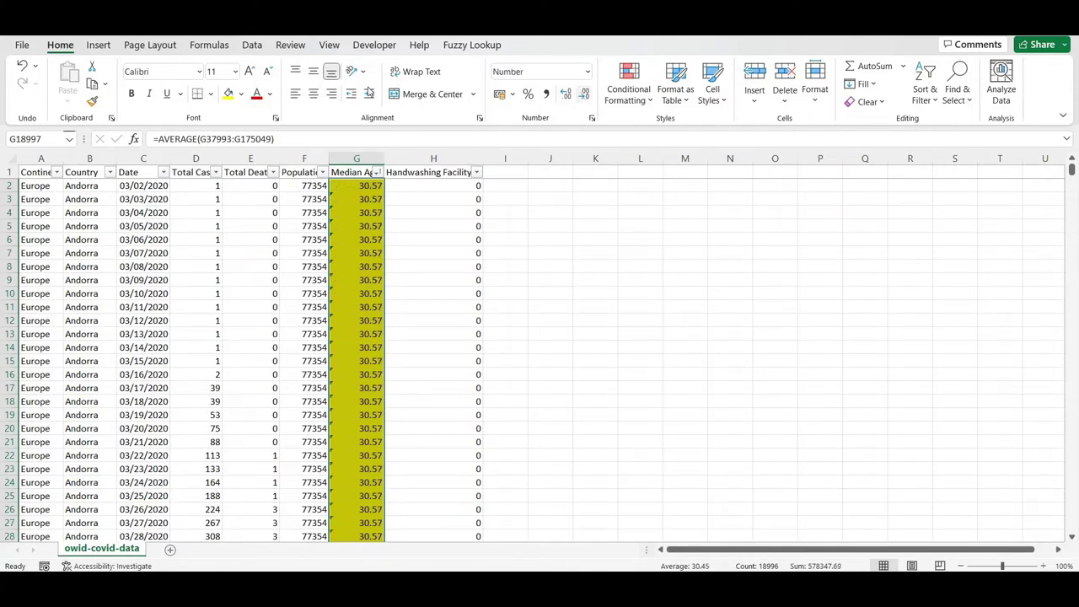
Step: Replace the Median Age formulas in G2:G18997 with their values and remove the yellow fill
{"action": "key", "text": "ctrl+c"}
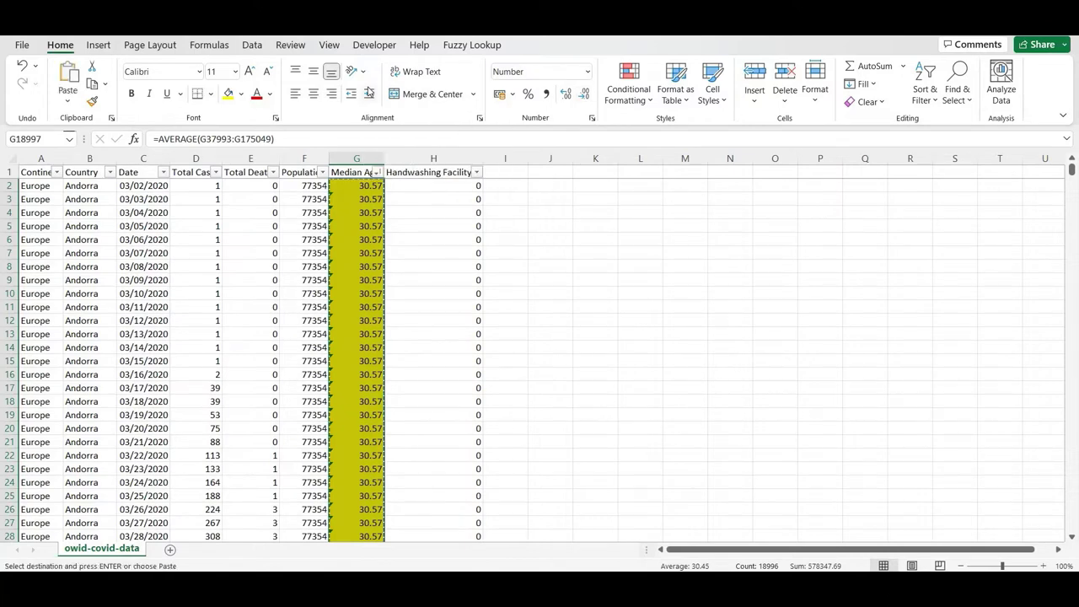
{"action": "key", "text": "ctrl+alt+v"}
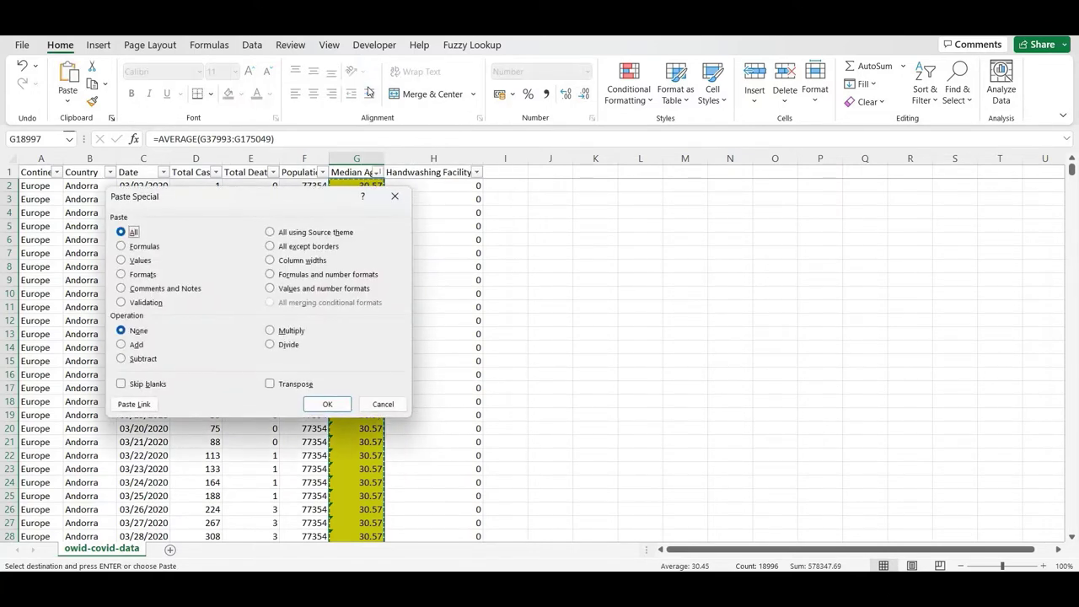
{"action": "key", "text": "v"}
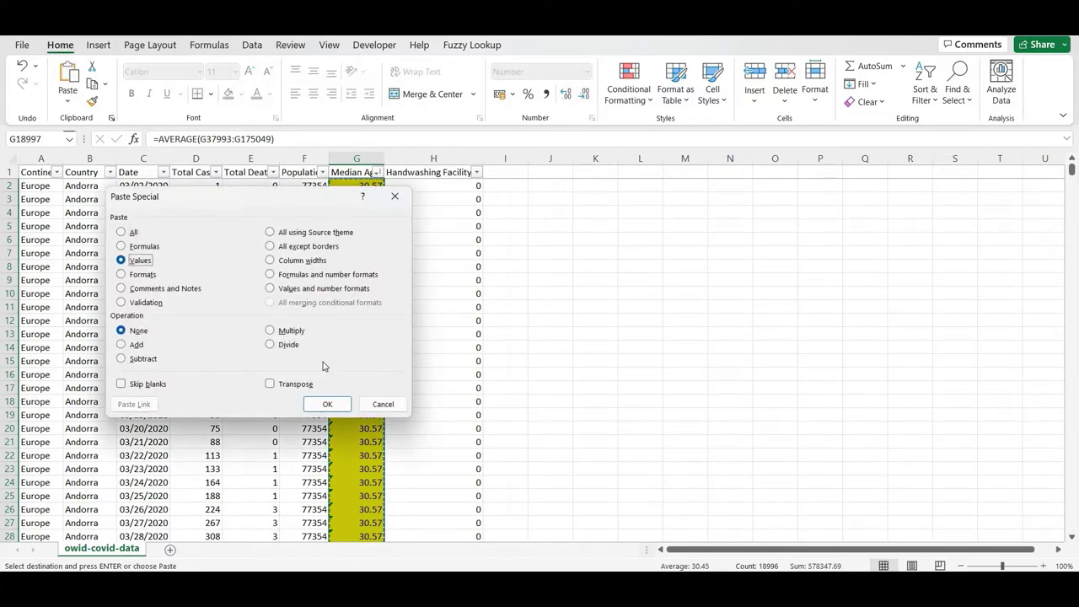
{"action": "left_click", "coordinate": [327, 404]}
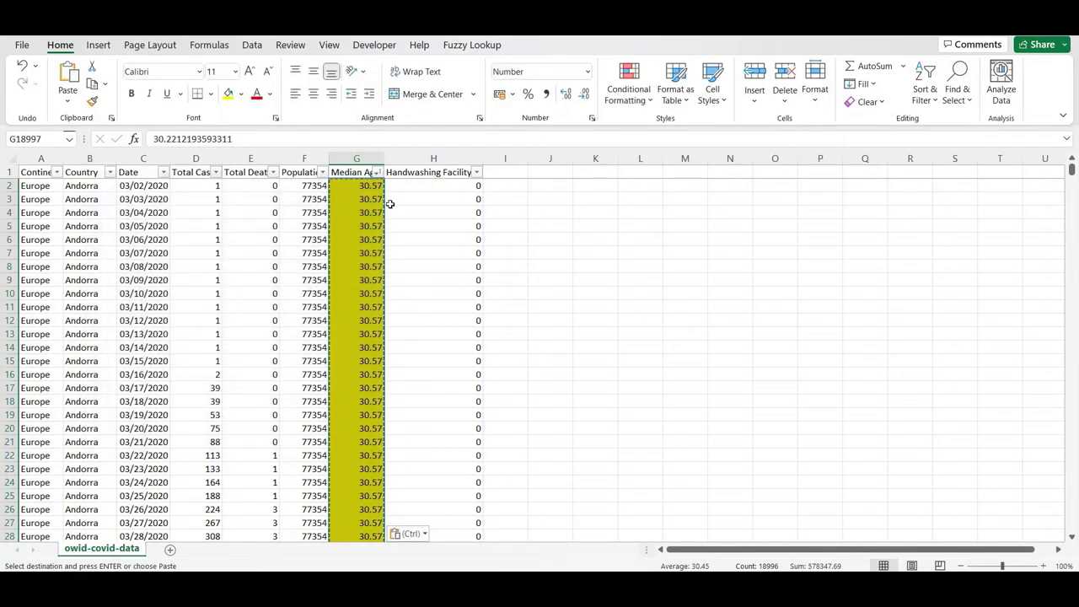
{"action": "key", "text": "Escape"}
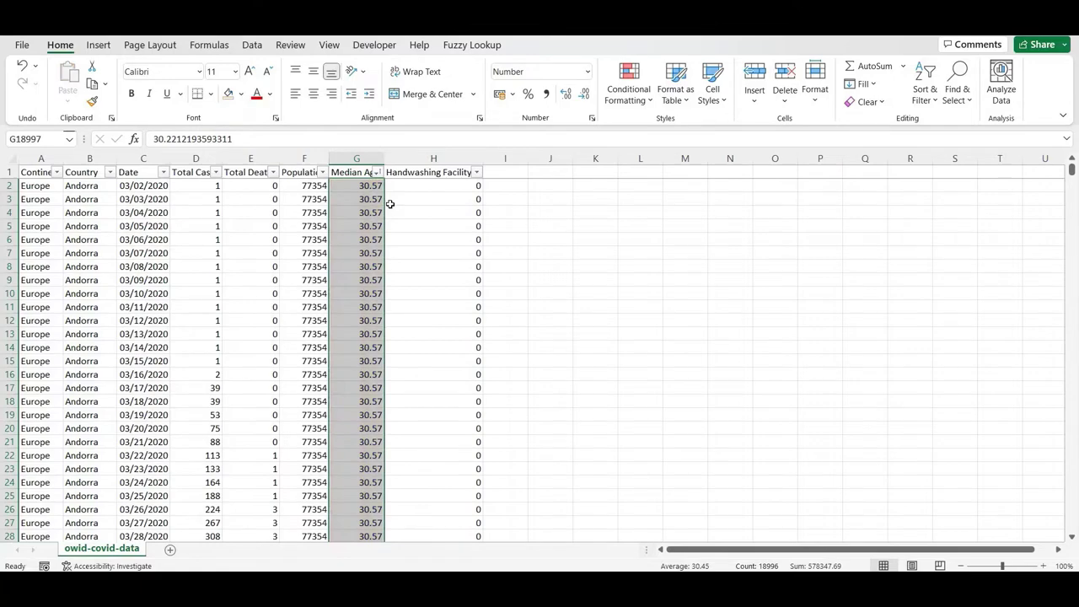
Step: Format all Median Age values from G2 to G156054 with two decimal places
{"action": "key", "text": "Down"}
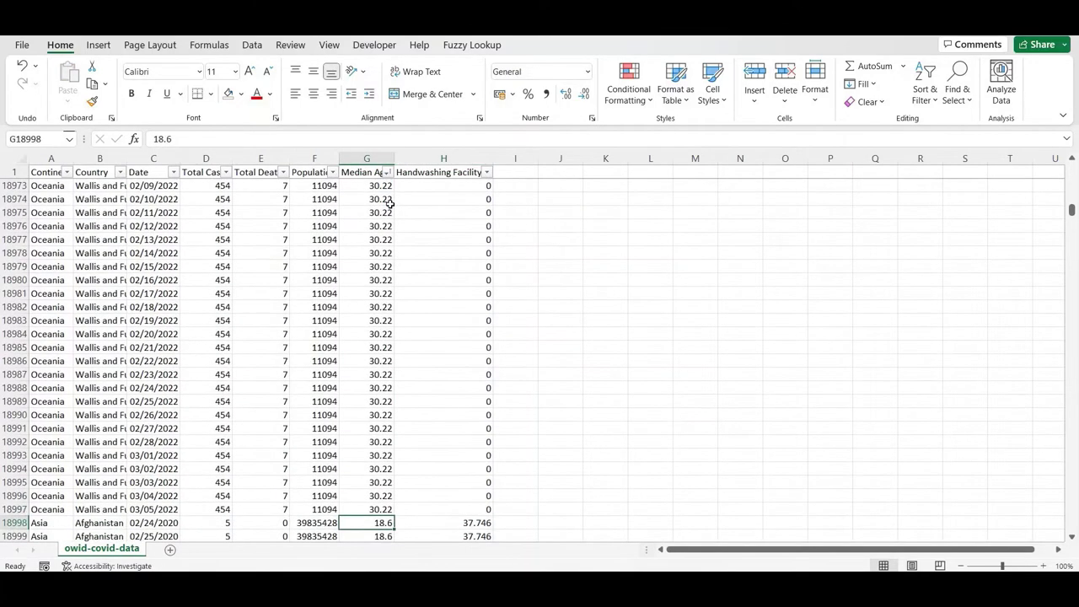
{"action": "key", "text": "Up"}
{"action": "key", "text": "Up"}
{"action": "key", "text": "ctrl+Up"}
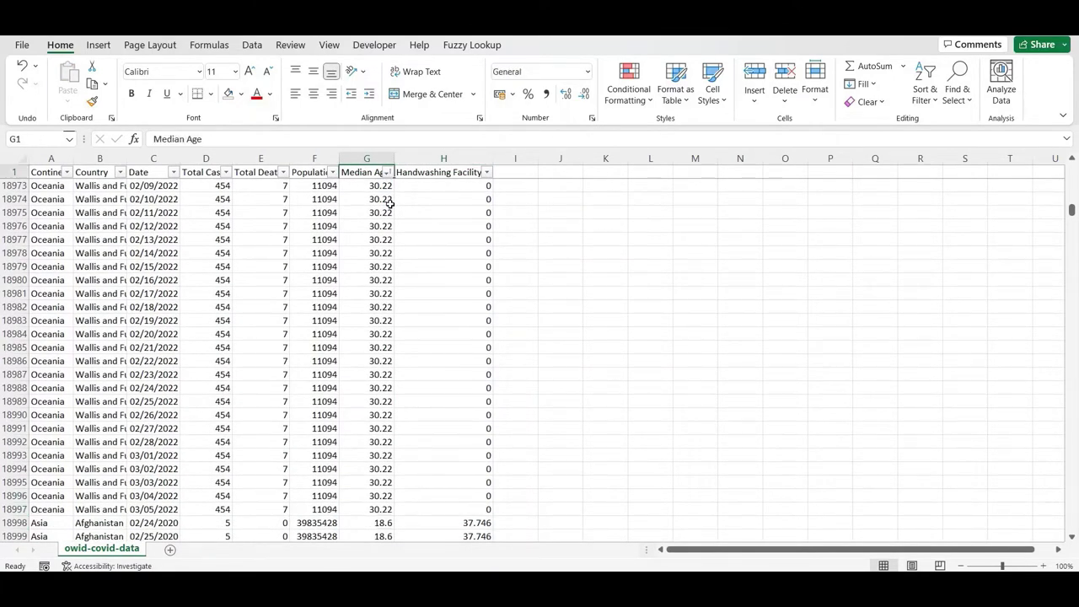
{"action": "key", "text": "Down"}
{"action": "key", "text": "ctrl+shift+Down"}
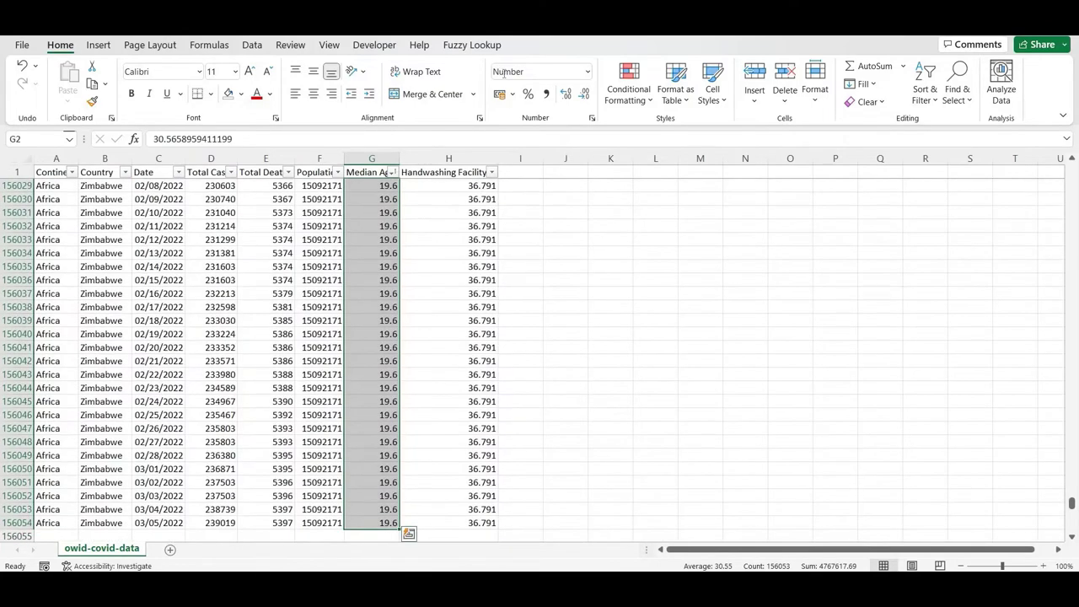
{"action": "left_click", "coordinate": [565, 93]}
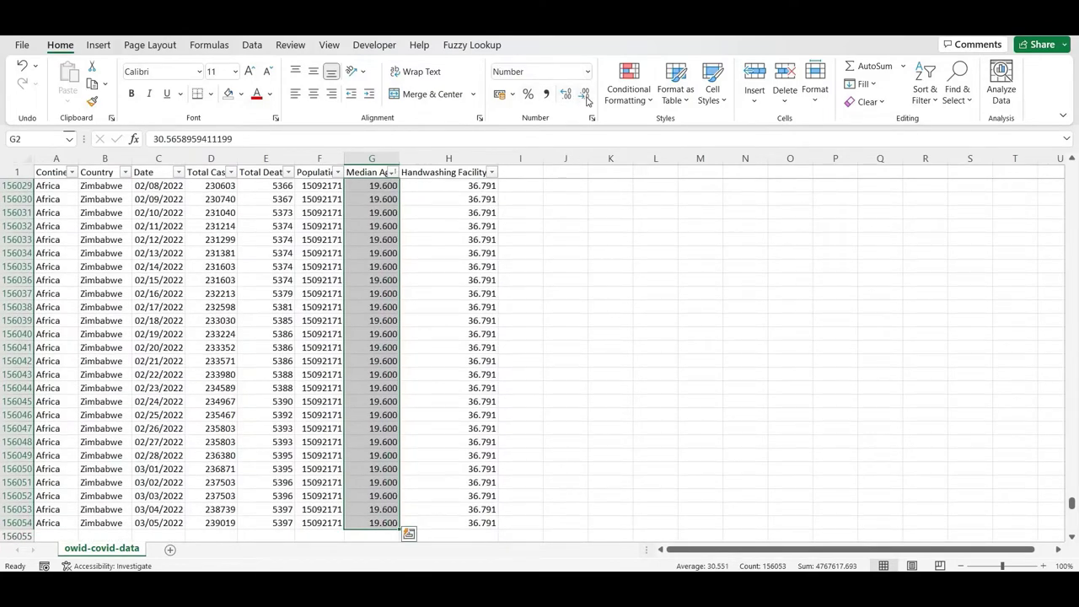
{"action": "left_click", "coordinate": [585, 96]}
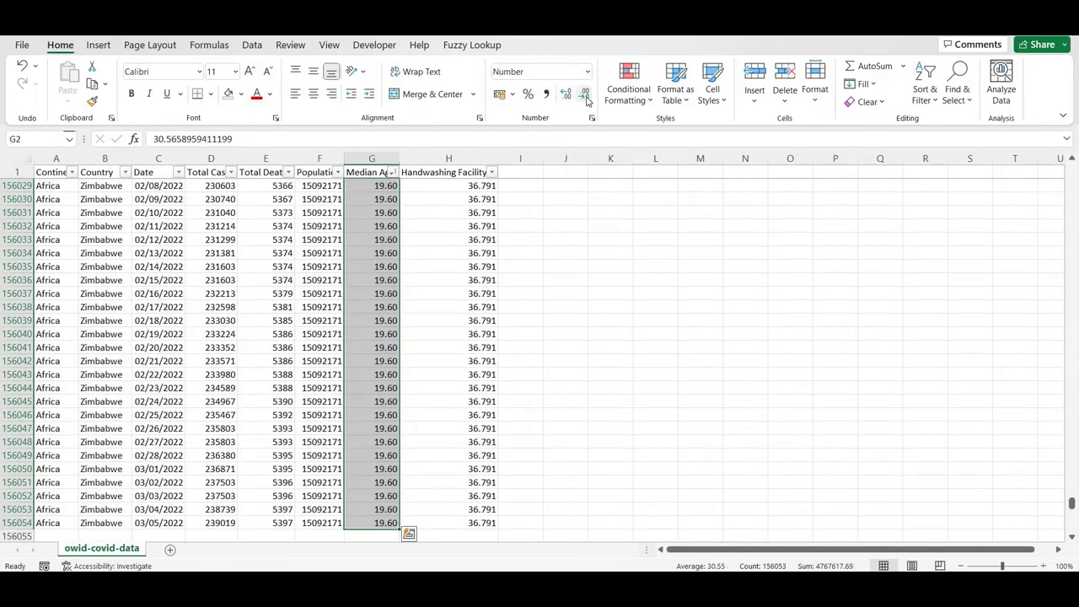
{"action": "key", "text": "shift+BackSpace"}
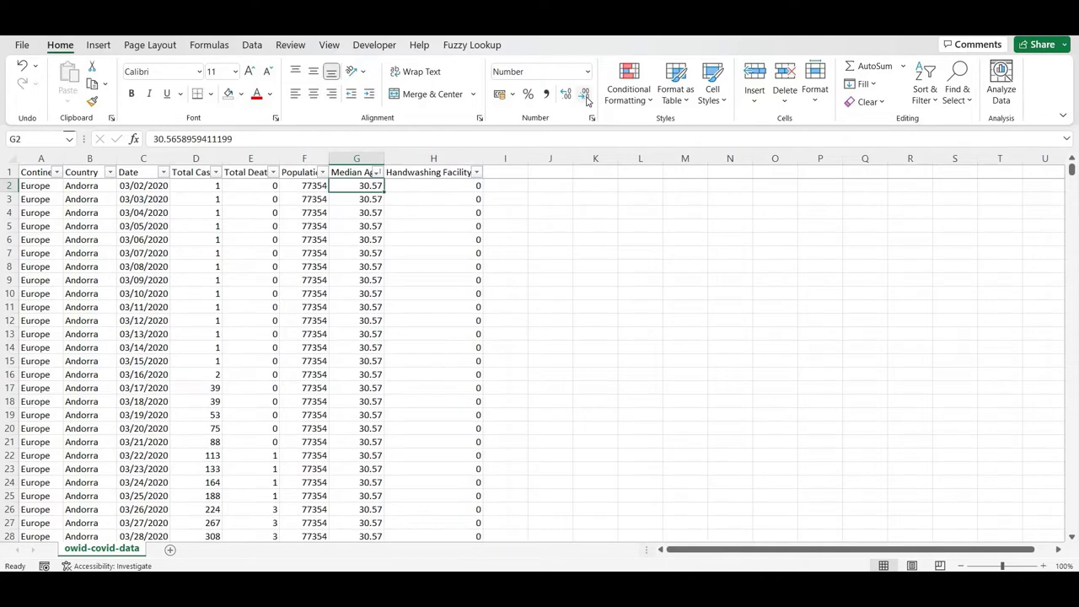
Step: Check the list of filter values in the Handwashing Facility column
{"action": "key", "text": "Up"}
{"action": "key", "text": "Right"}
{"action": "key", "text": "alt+Down"}
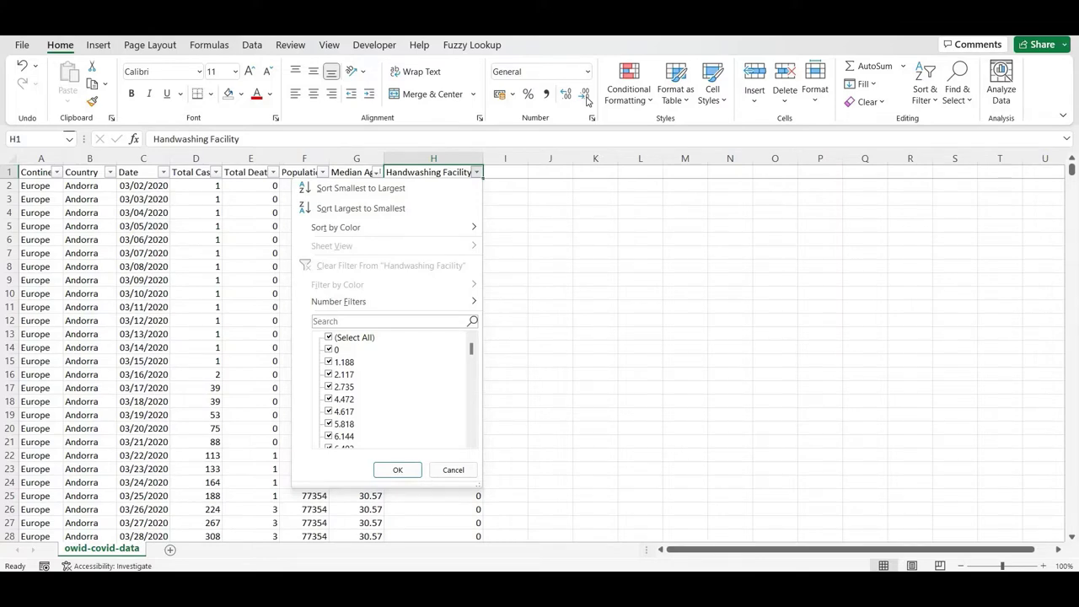
{"action": "key", "text": "Escape"}
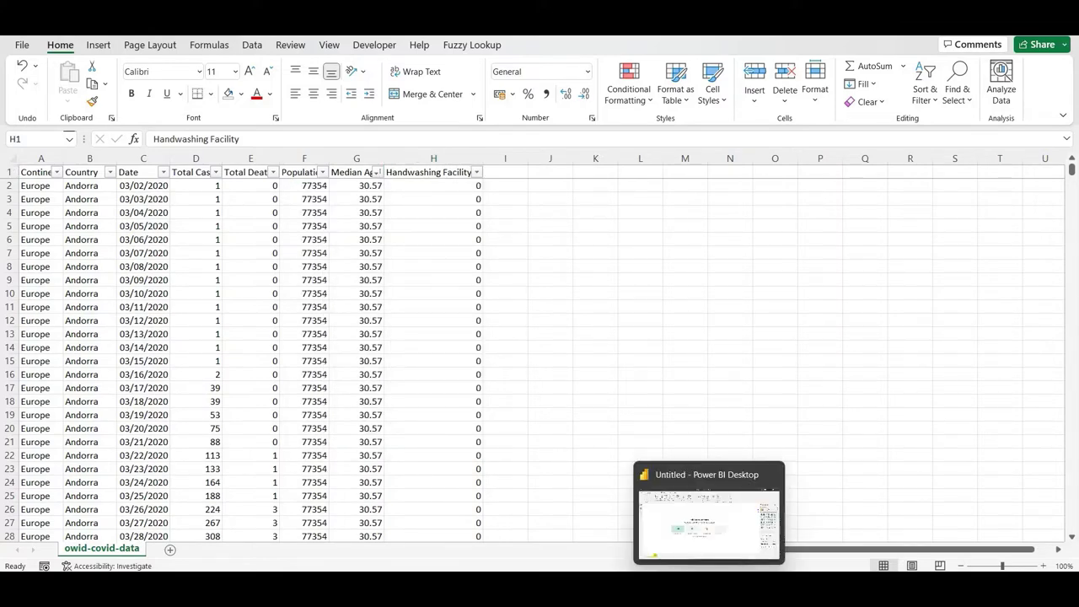
Step: Switch to Power BI Desktop and import the Excel workbook owid-covid-data_cleaned data.xlsx from the archive (1) folder in Downloads
{"action": "left_click", "coordinate": [707, 590]}
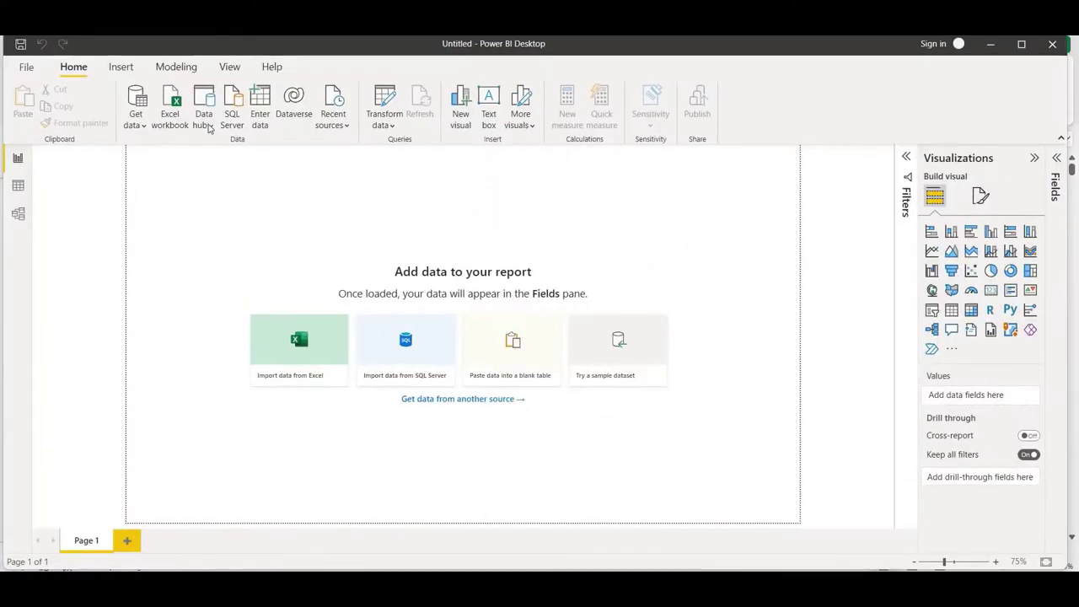
{"action": "left_click", "coordinate": [165, 126]}
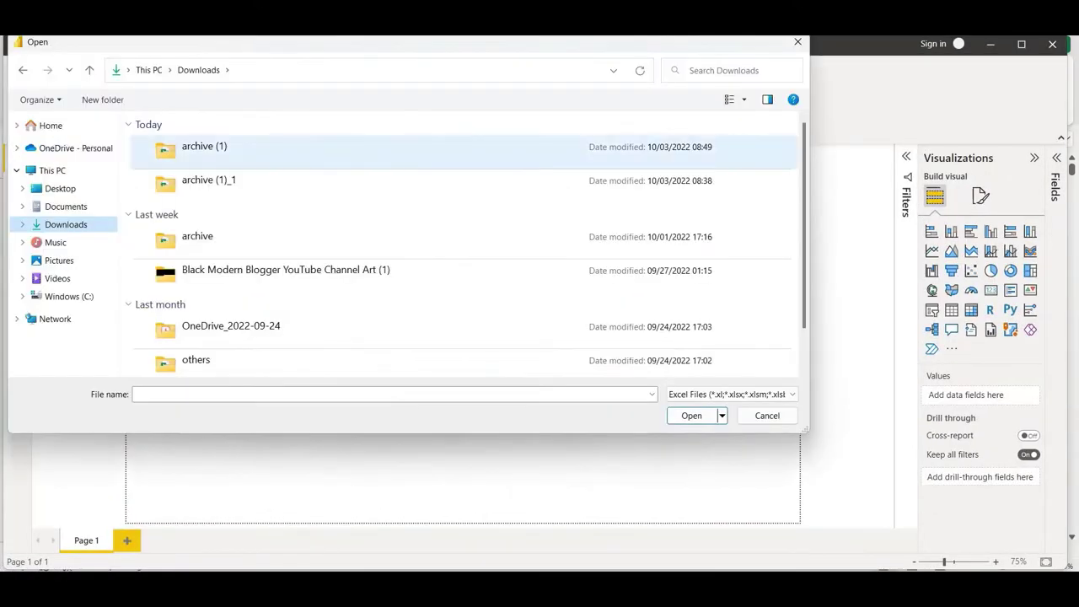
{"action": "double_click", "coordinate": [283, 164]}
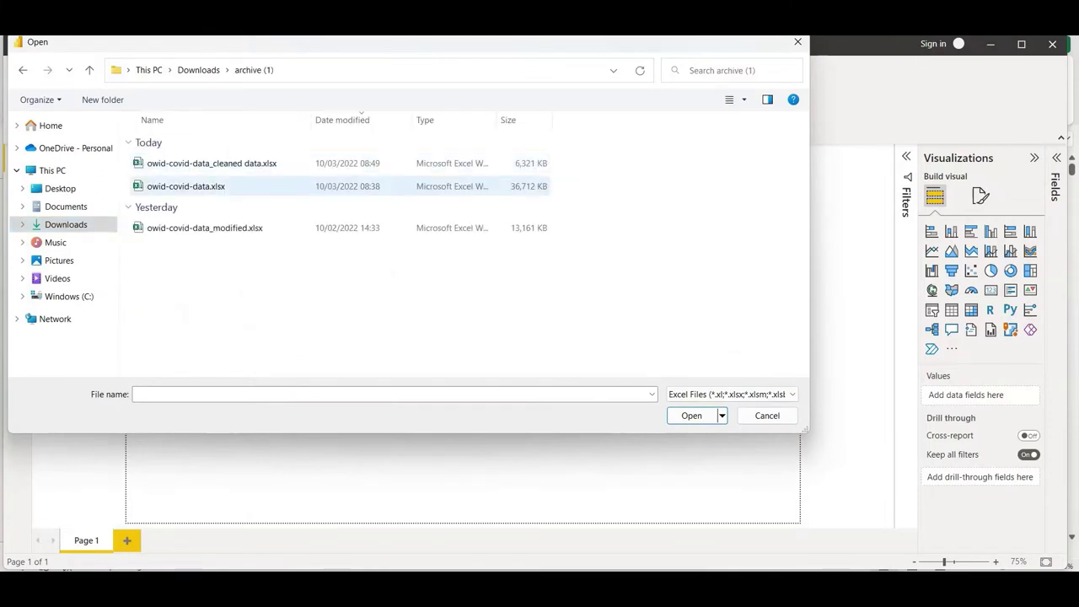
{"action": "double_click", "coordinate": [264, 168]}
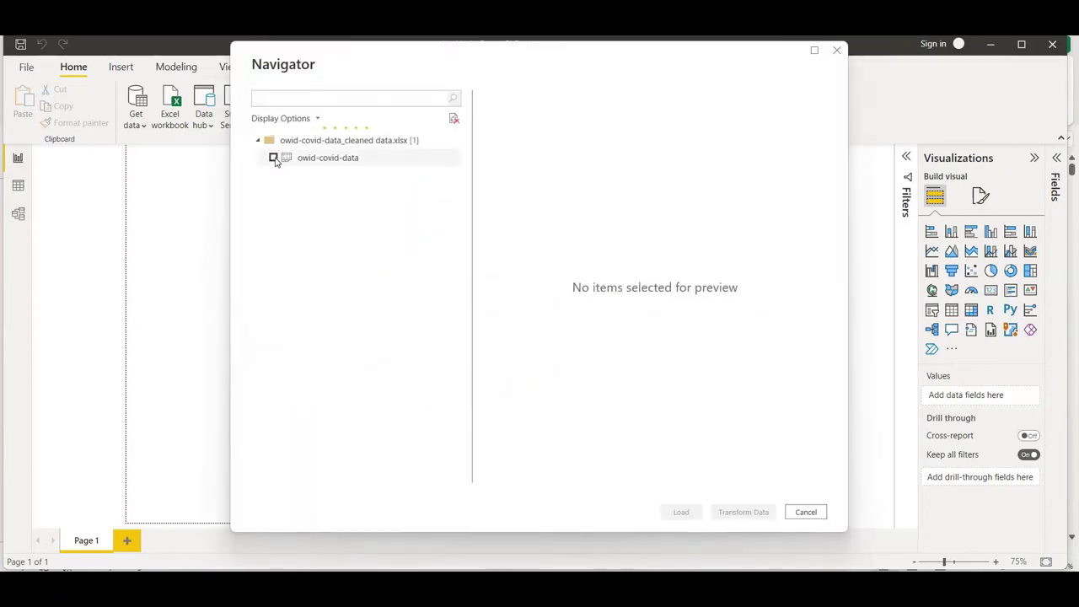
Step: Select the owid-covid-data sheet, open it in Power Query Editor with Transform Data and review its columns
{"action": "left_click", "coordinate": [274, 158]}
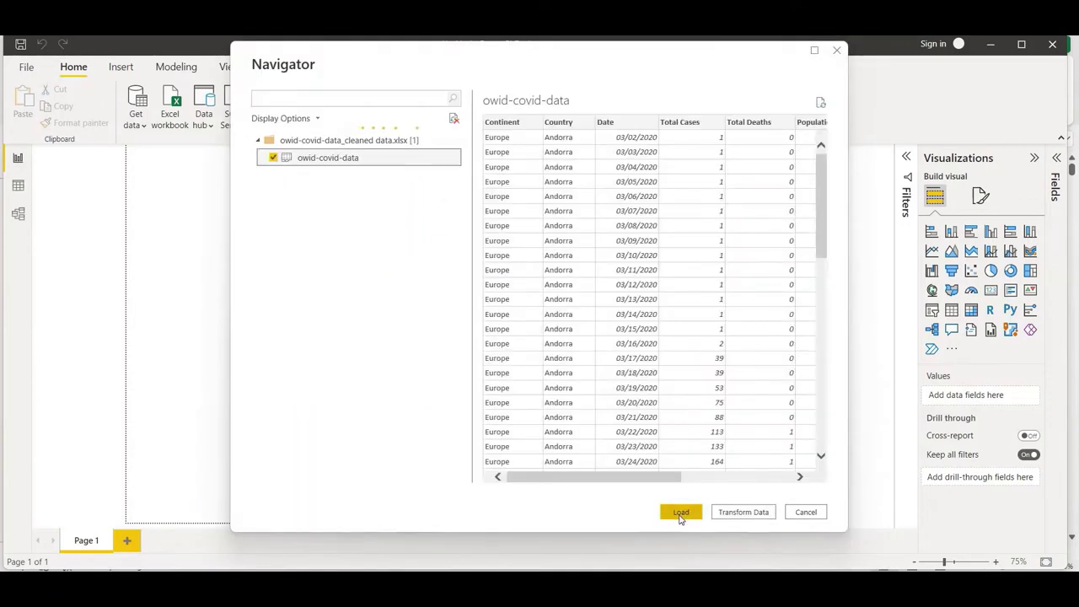
{"action": "left_click", "coordinate": [742, 511]}
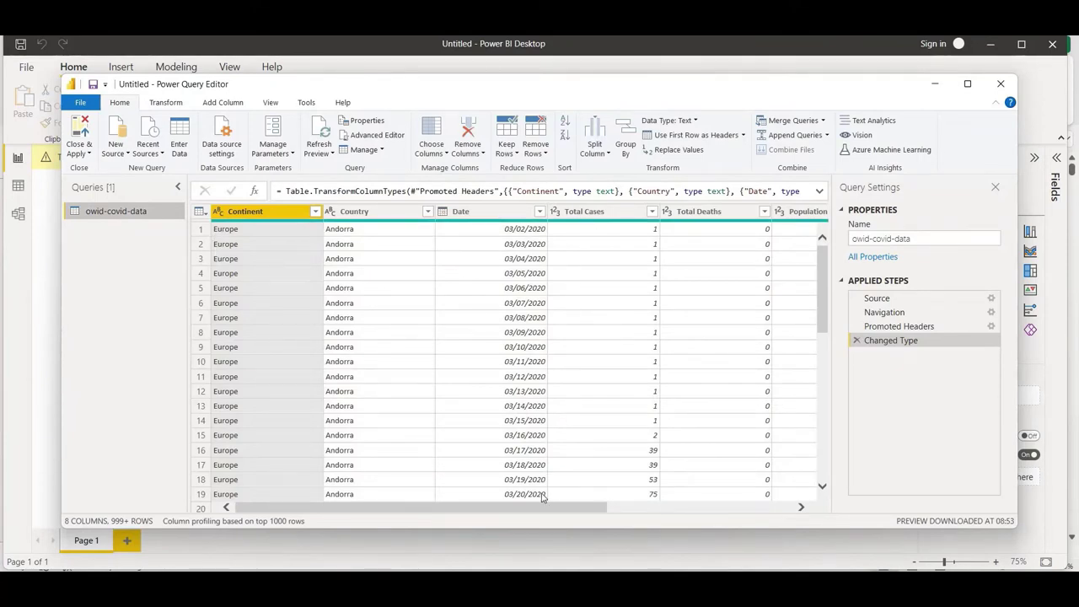
{"action": "left_click_drag", "start_coordinate": [534, 509], "coordinate": [776, 516]}
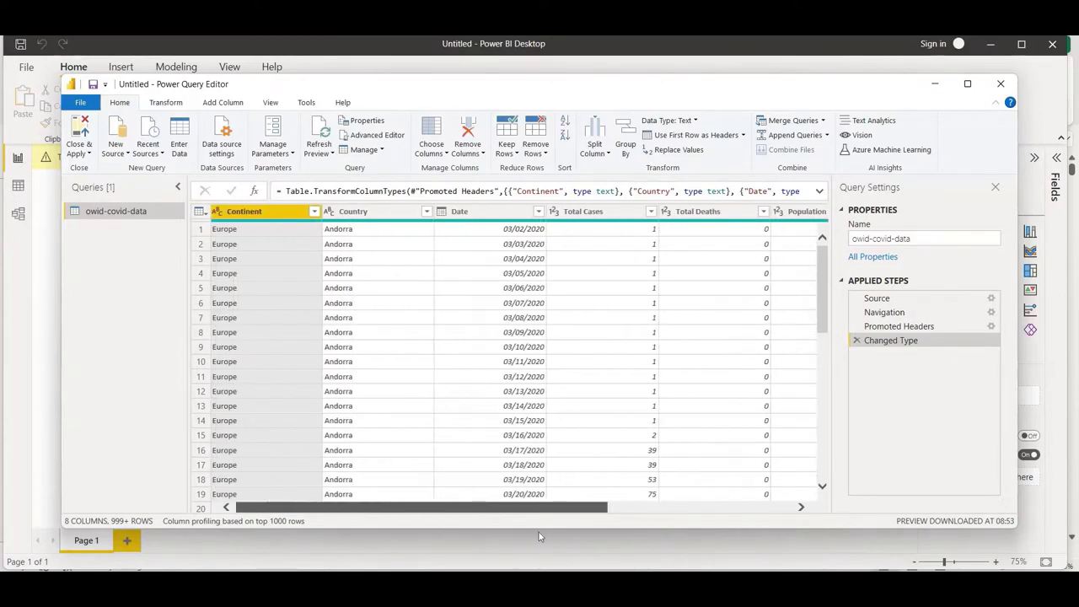
{"action": "left_click_drag", "start_coordinate": [822, 269], "coordinate": [821, 293]}
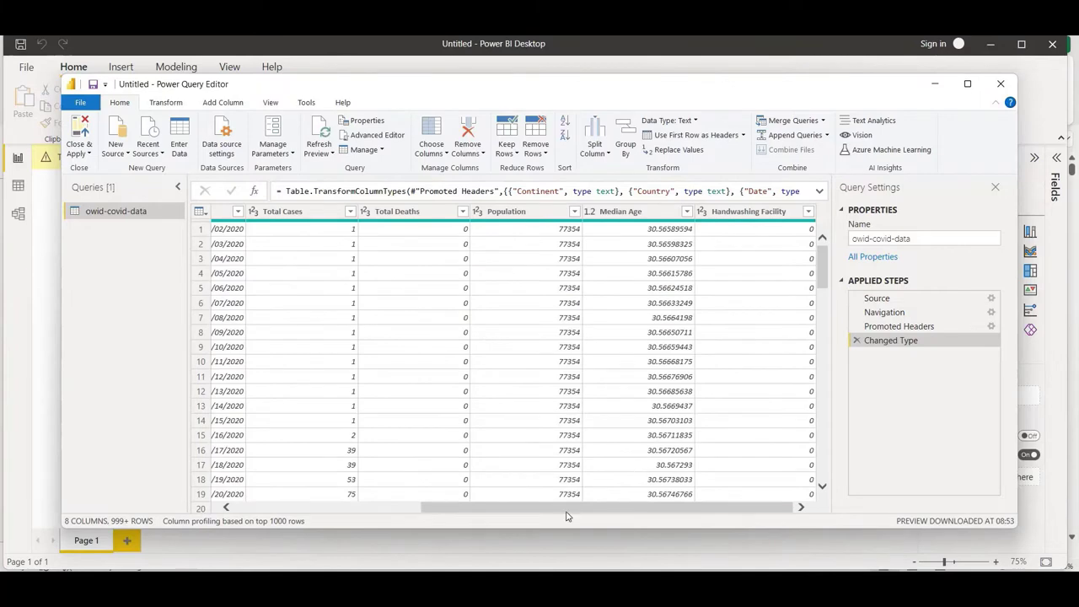
Step: Close and apply the query to load the table, and show it in Data view
{"action": "left_click", "coordinate": [80, 126]}
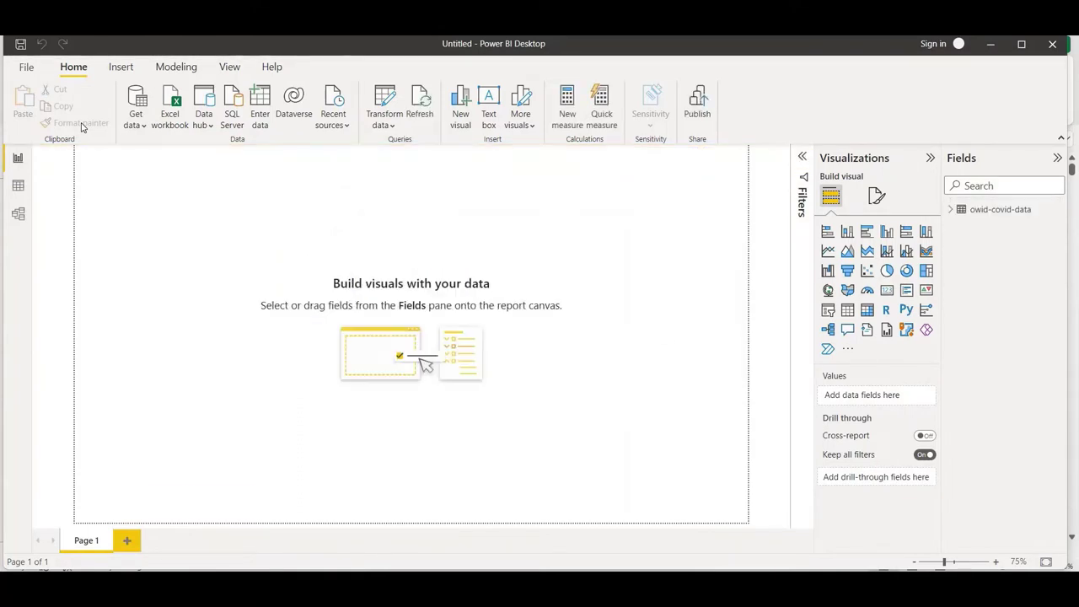
{"action": "left_click", "coordinate": [19, 187]}
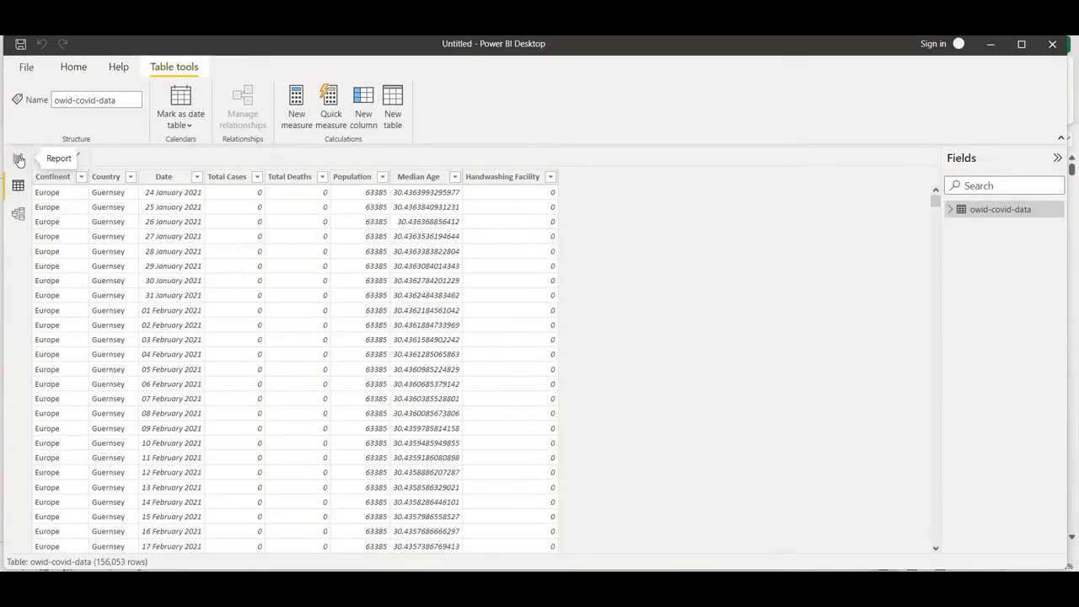
Step: In Report view, add a line chart of Total Cases by Country, place it at the page's upper right and enlarge it
{"action": "left_click", "coordinate": [20, 160]}
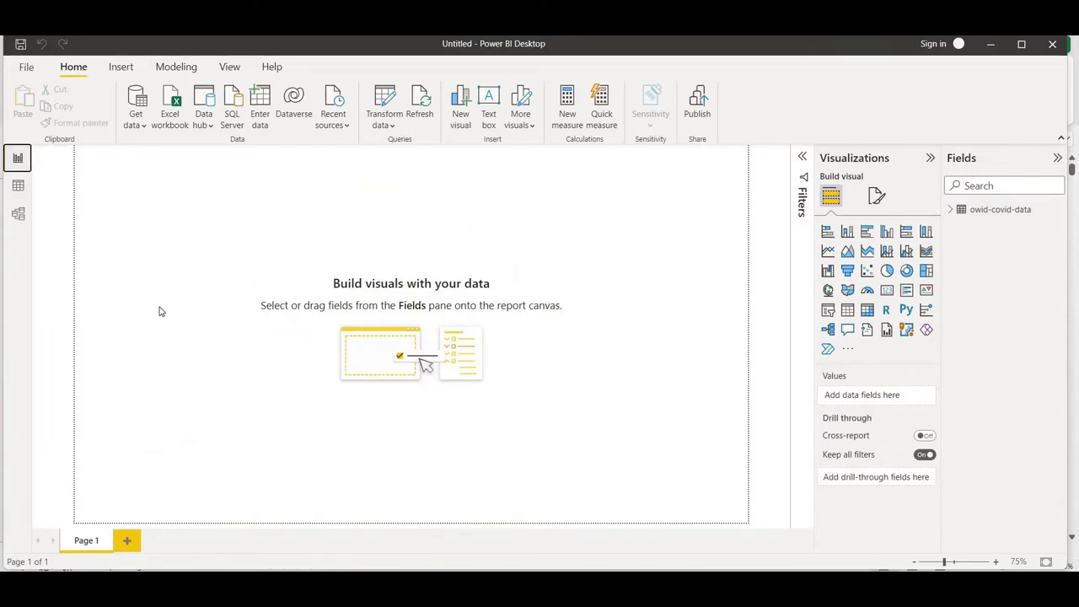
{"action": "left_click", "coordinate": [828, 251]}
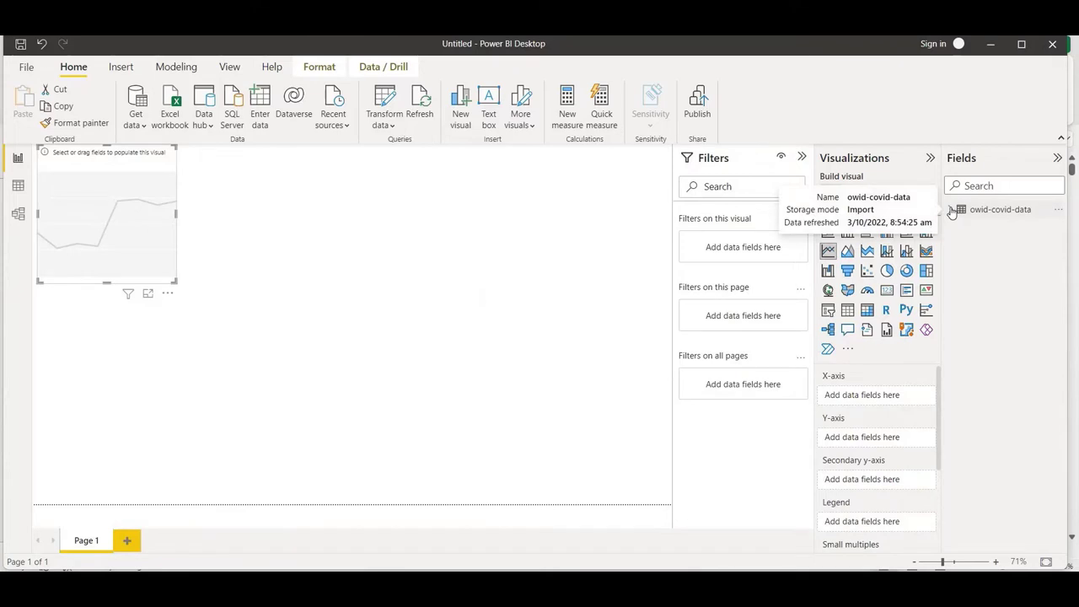
{"action": "left_click", "coordinate": [951, 210]}
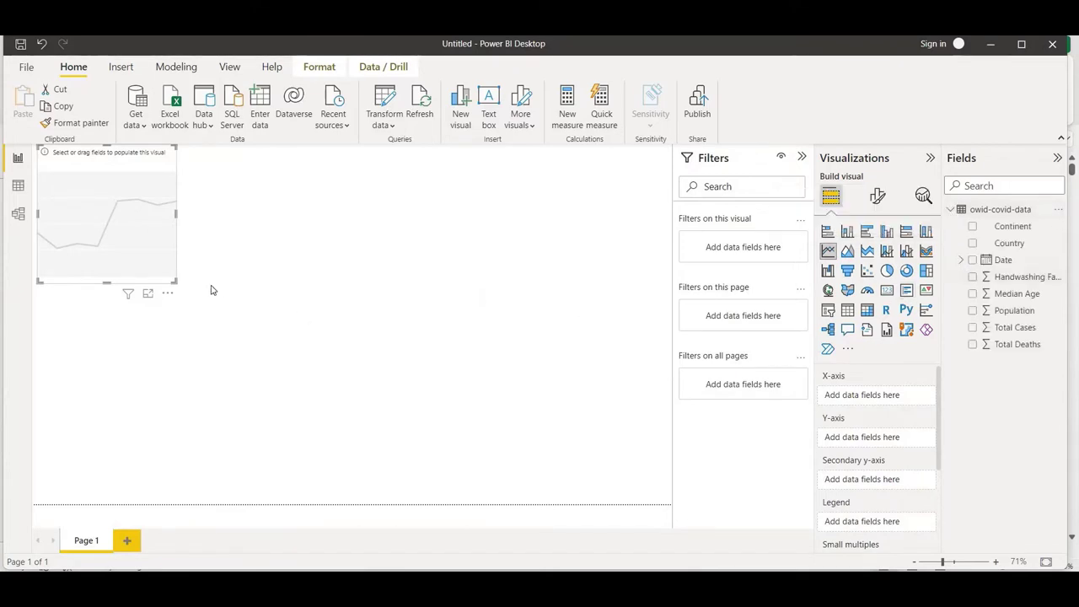
{"action": "left_click_drag", "start_coordinate": [155, 289], "coordinate": [650, 278]}
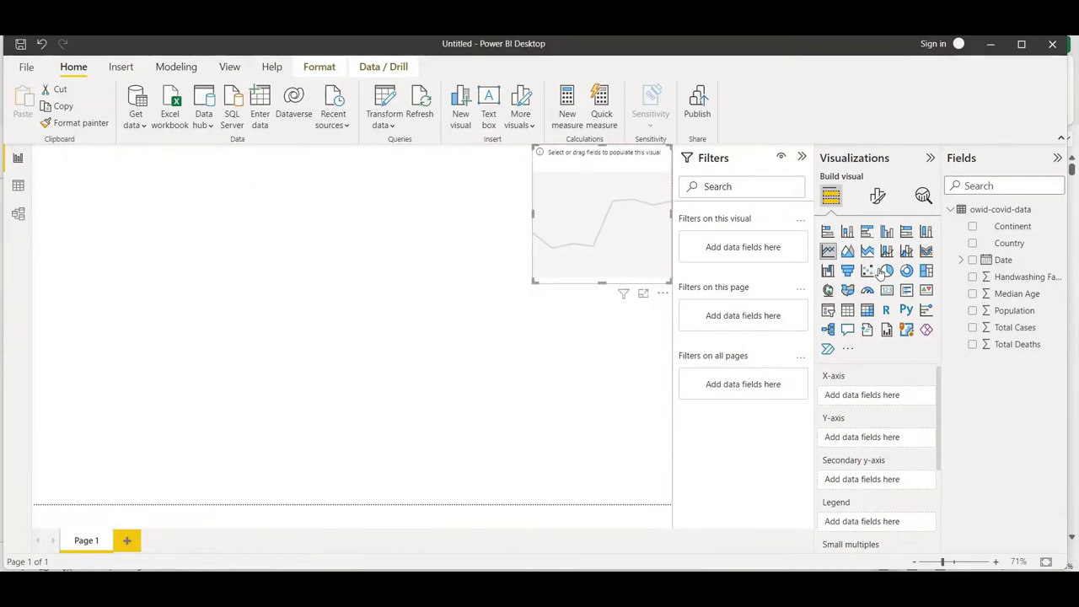
{"action": "left_click", "coordinate": [973, 328]}
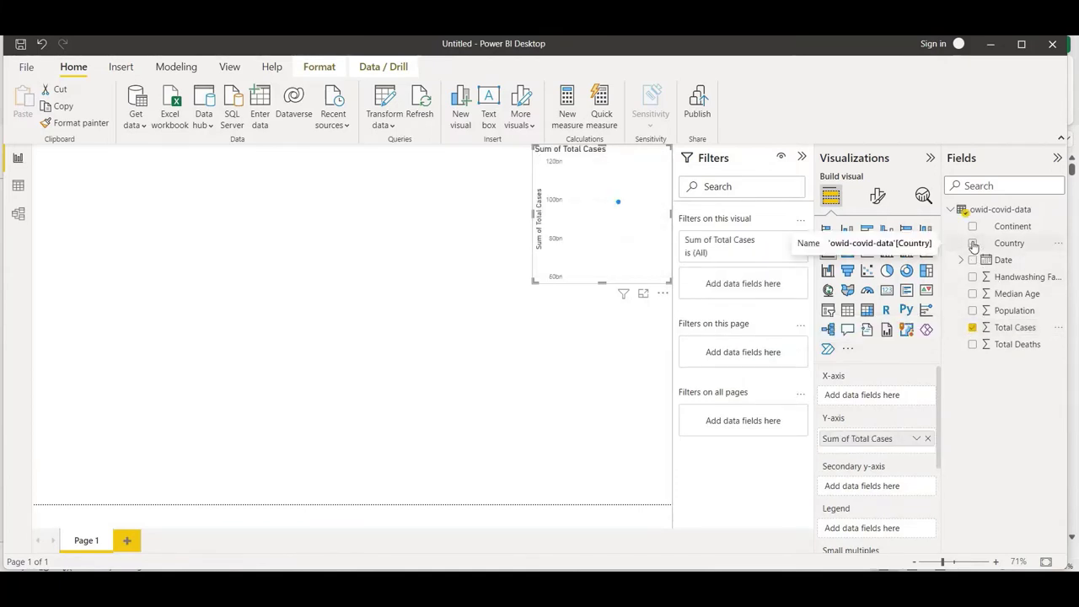
{"action": "left_click", "coordinate": [972, 244]}
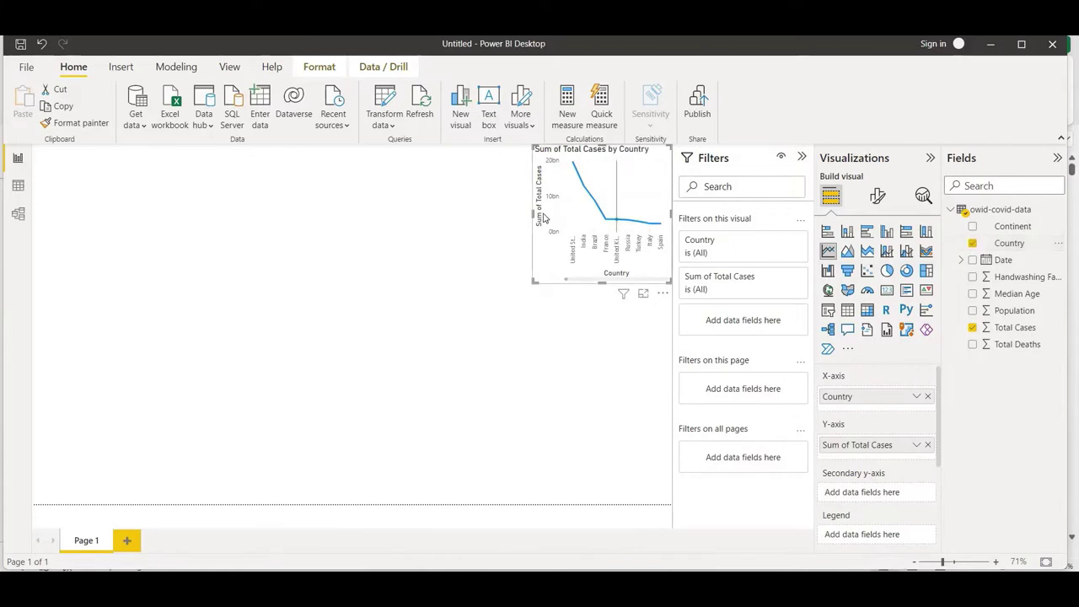
{"action": "left_click_drag", "start_coordinate": [533, 214], "coordinate": [395, 241]}
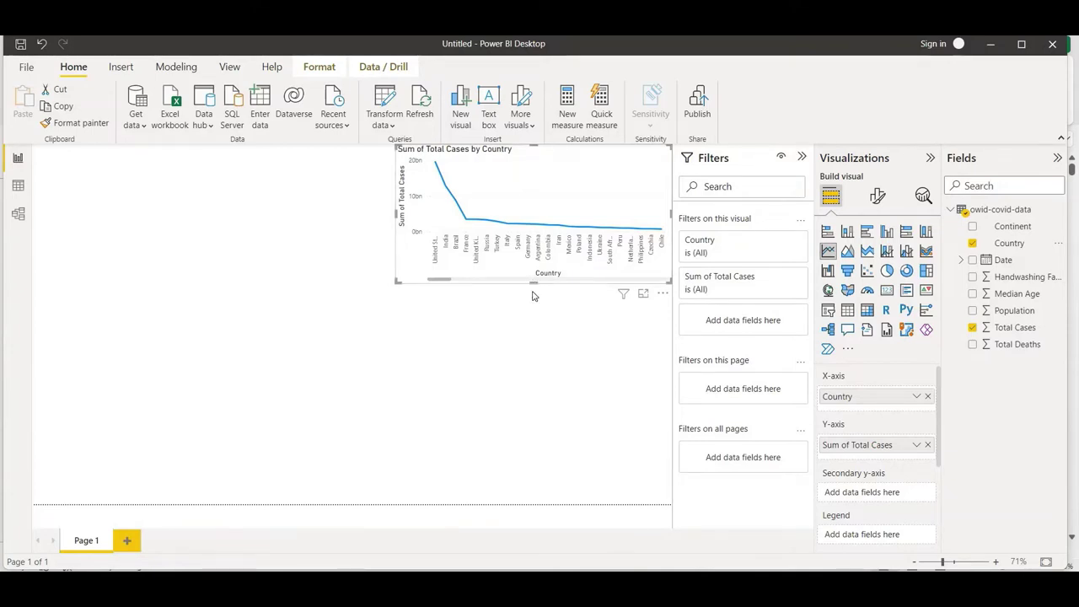
{"action": "left_click_drag", "start_coordinate": [532, 291], "coordinate": [533, 328]}
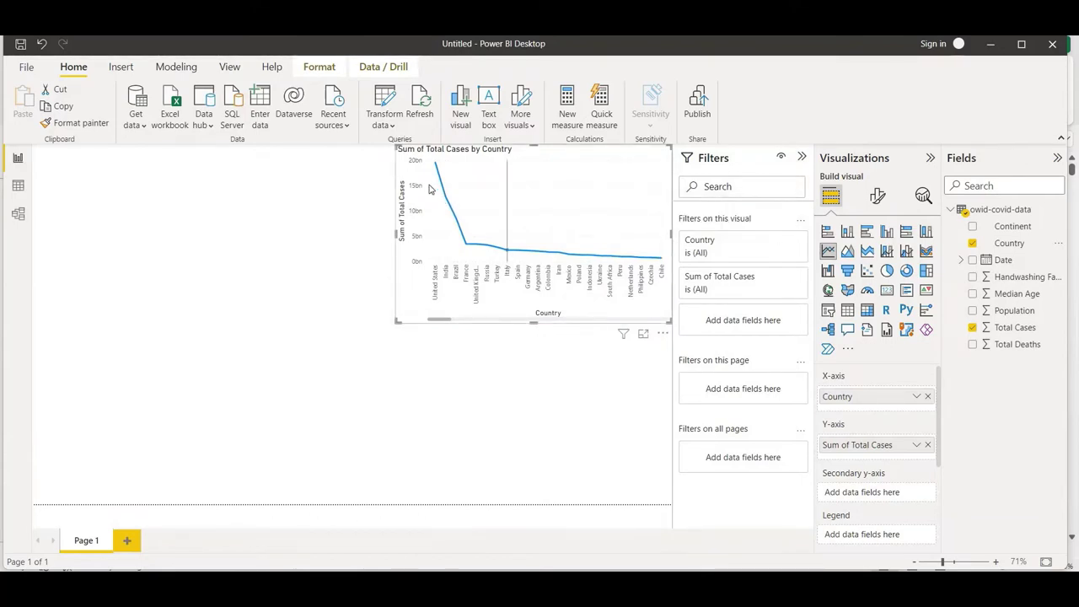
Step: Filter the line chart's Country field to United Kingdom, United States and India
{"action": "left_click", "coordinate": [781, 240]}
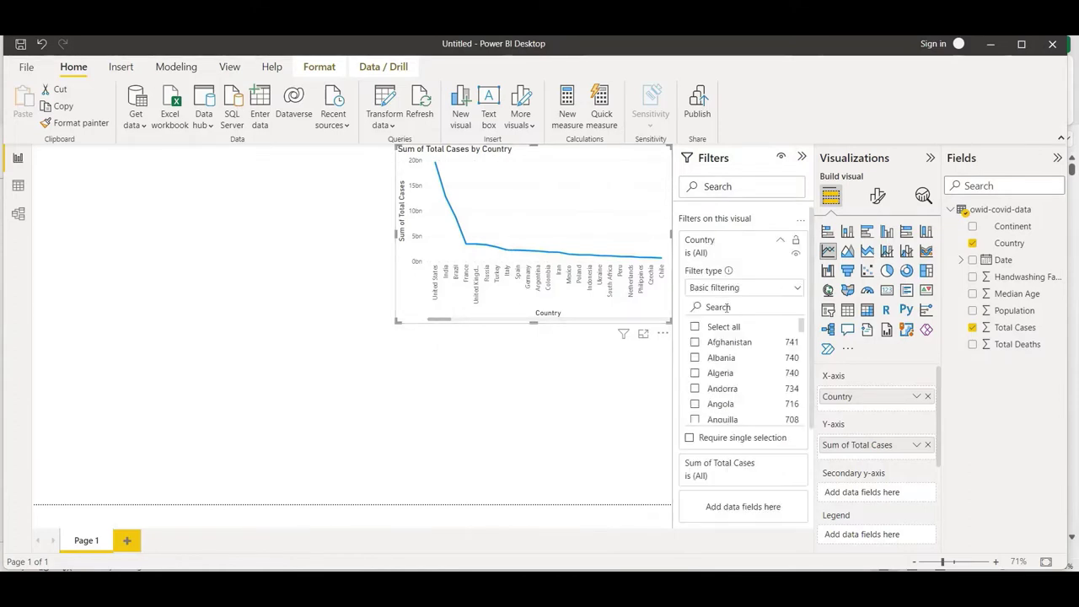
{"action": "type", "text": "united"}
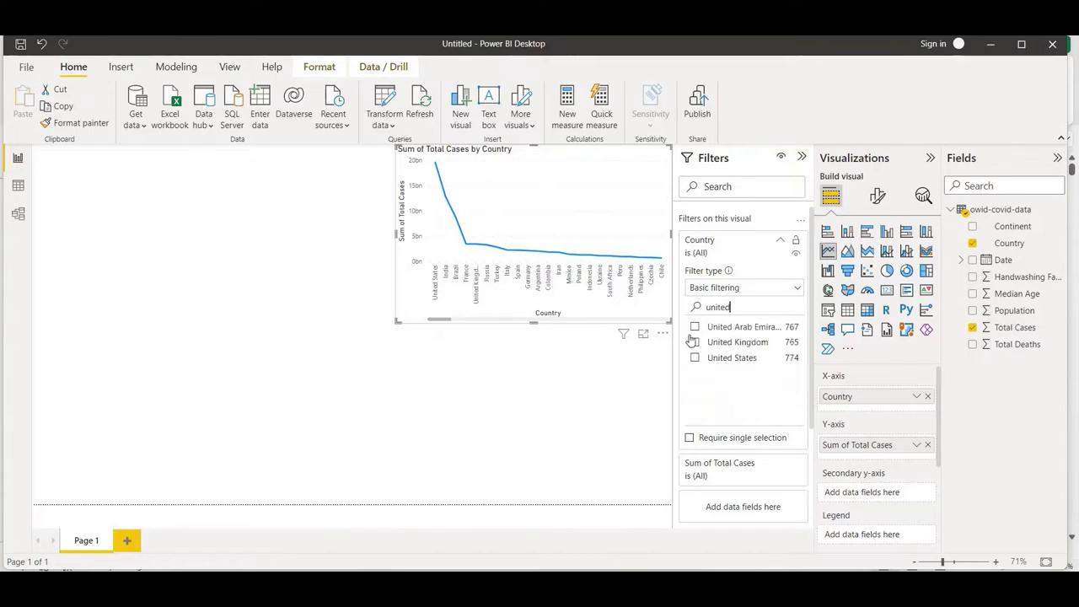
{"action": "left_click", "coordinate": [694, 342]}
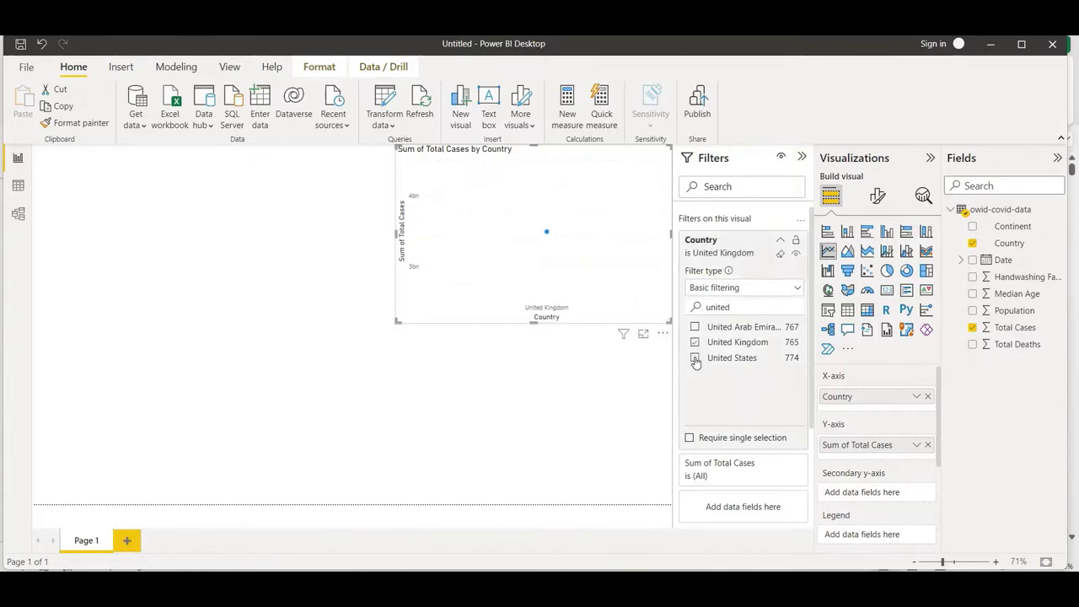
{"action": "left_click", "coordinate": [694, 358]}
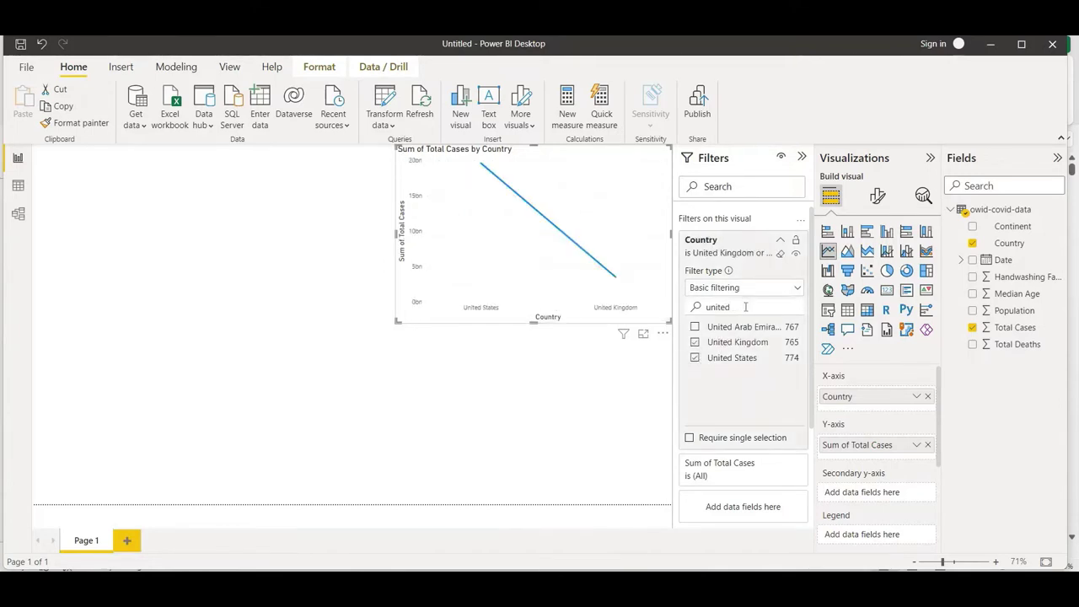
{"action": "left_click_drag", "start_coordinate": [745, 306], "coordinate": [676, 309]}
{"action": "type", "text": "india"}
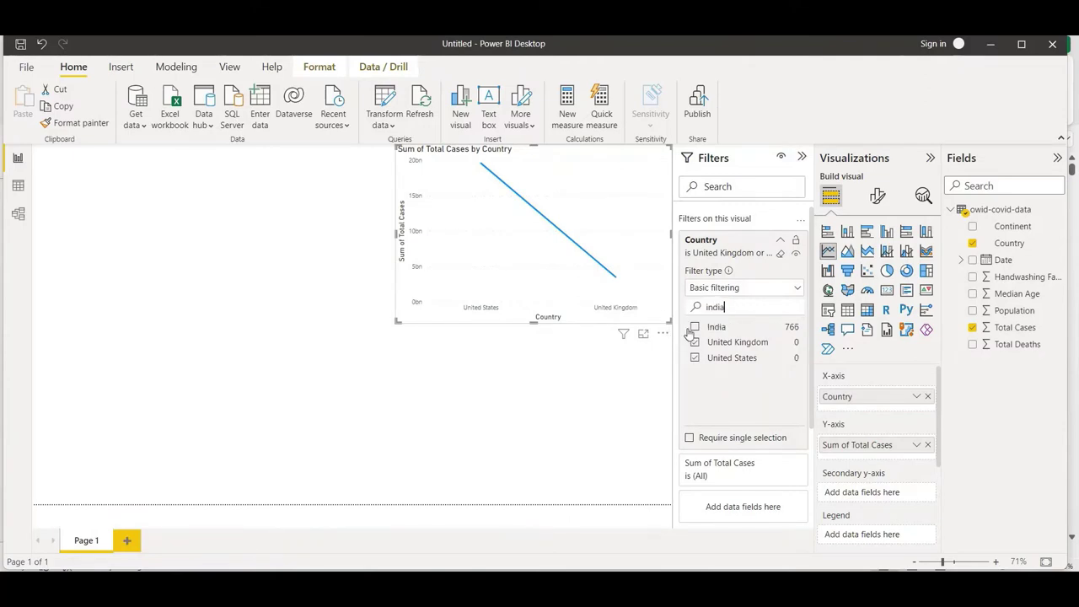
{"action": "left_click", "coordinate": [694, 327]}
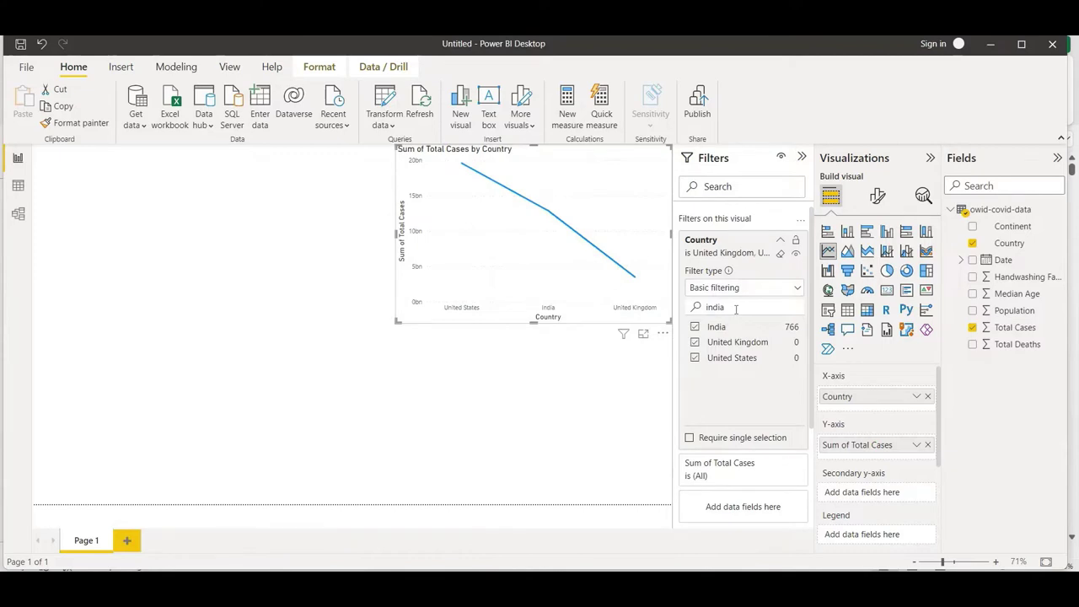
Step: Add Brazil and France to the line chart's Country filter and move the chart to the page's upper-left corner
{"action": "left_click_drag", "start_coordinate": [736, 309], "coordinate": [667, 311]}
{"action": "type", "text": "bras"}
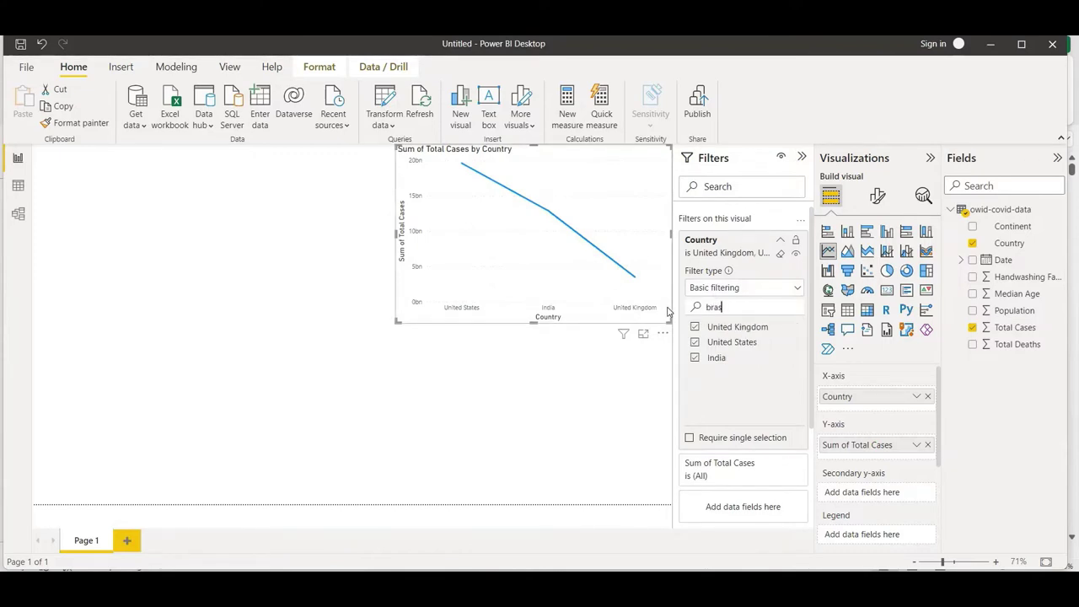
{"action": "type", "text": "a"}
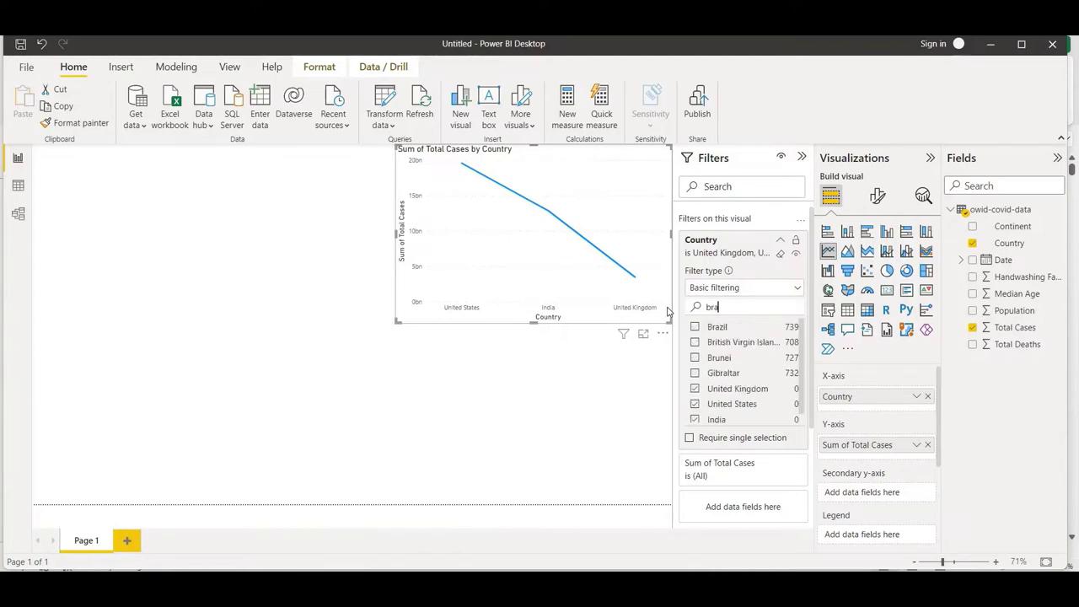
{"action": "left_click", "coordinate": [697, 330]}
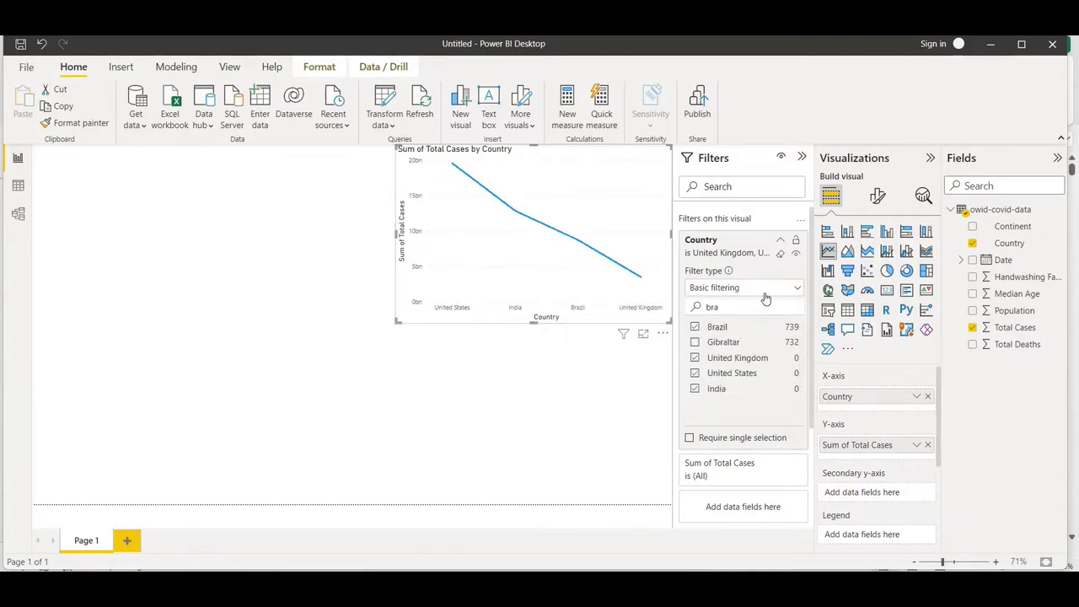
{"action": "key", "text": "ctrl+a"}
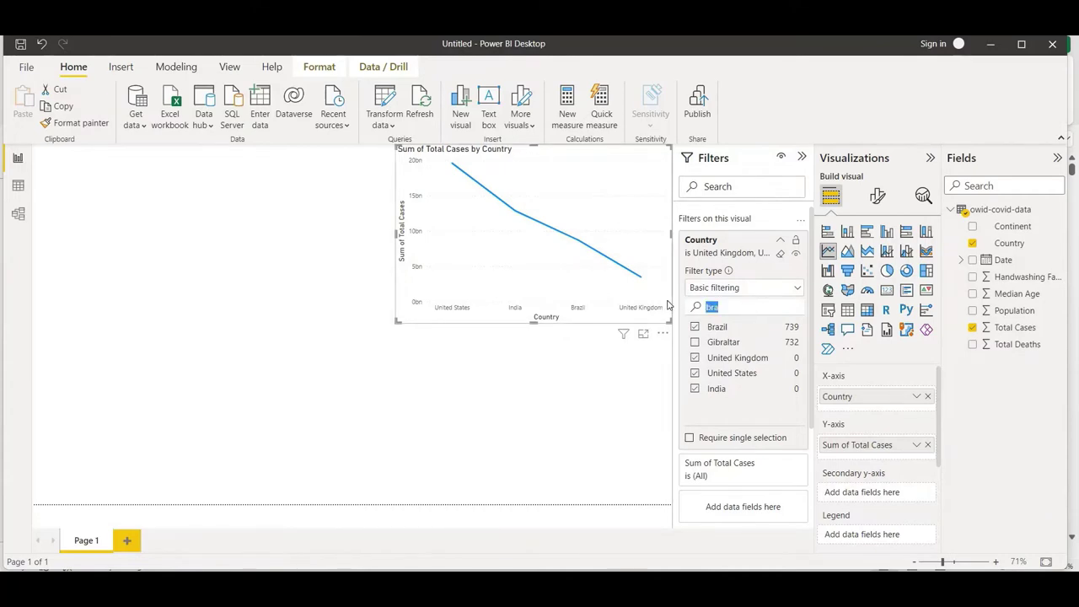
{"action": "type", "text": "fran"}
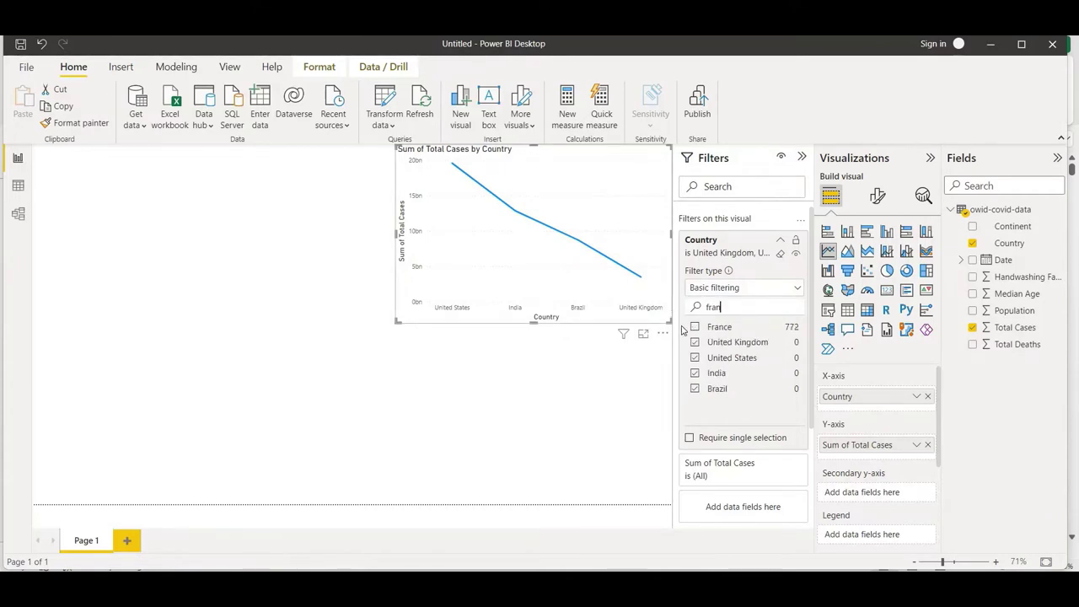
{"action": "left_click", "coordinate": [694, 327]}
{"action": "left_click_drag", "start_coordinate": [398, 183], "coordinate": [34, 183]}
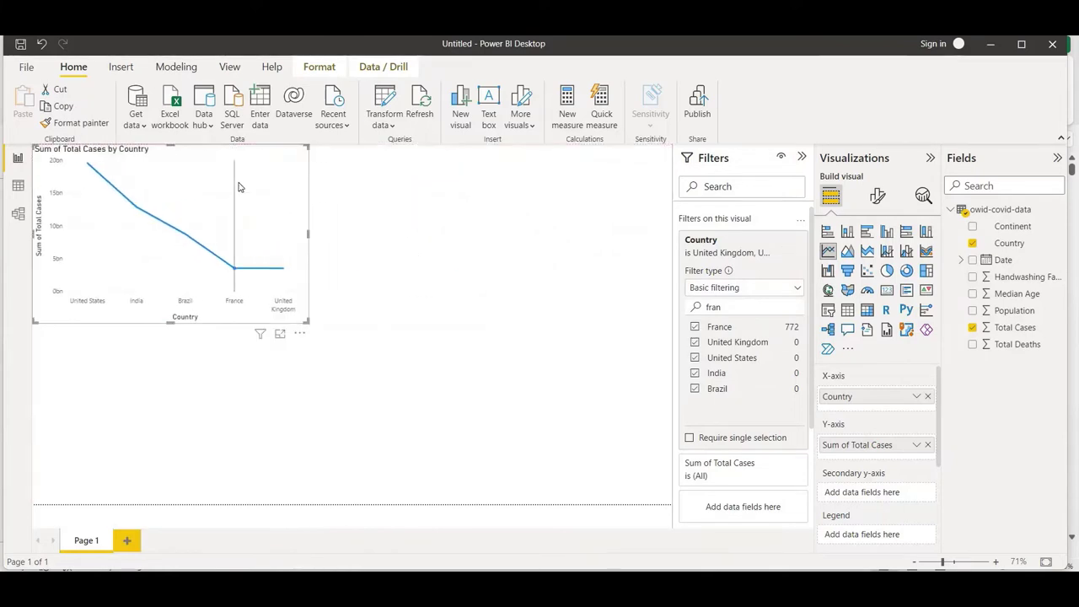
Step: Add a separate clustered column chart of Total Deaths by Country
{"action": "left_click", "coordinate": [506, 219]}
{"action": "left_click", "coordinate": [887, 234]}
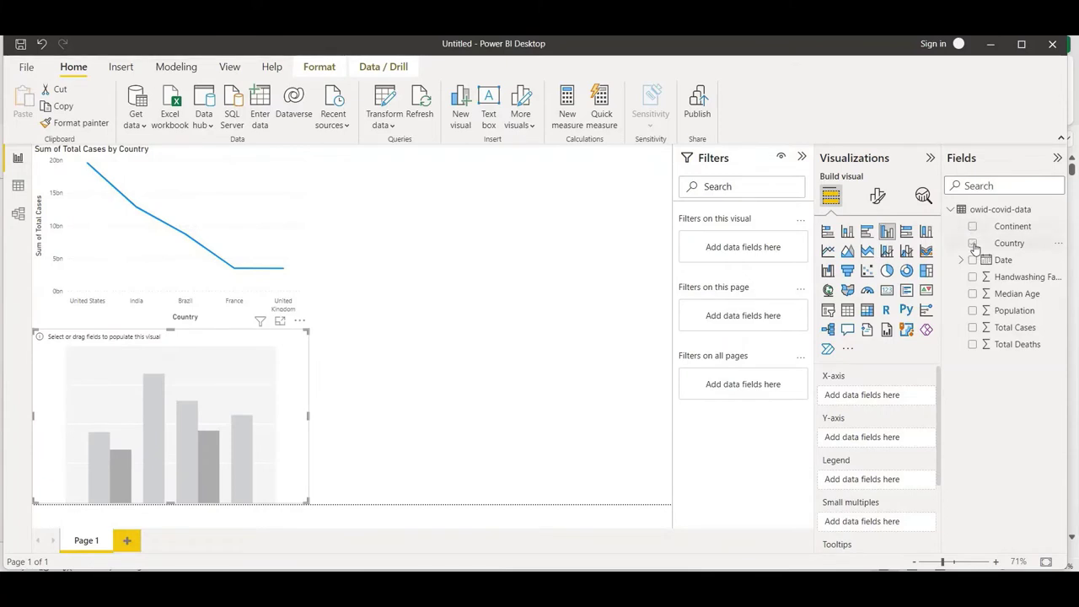
{"action": "left_click", "coordinate": [972, 345]}
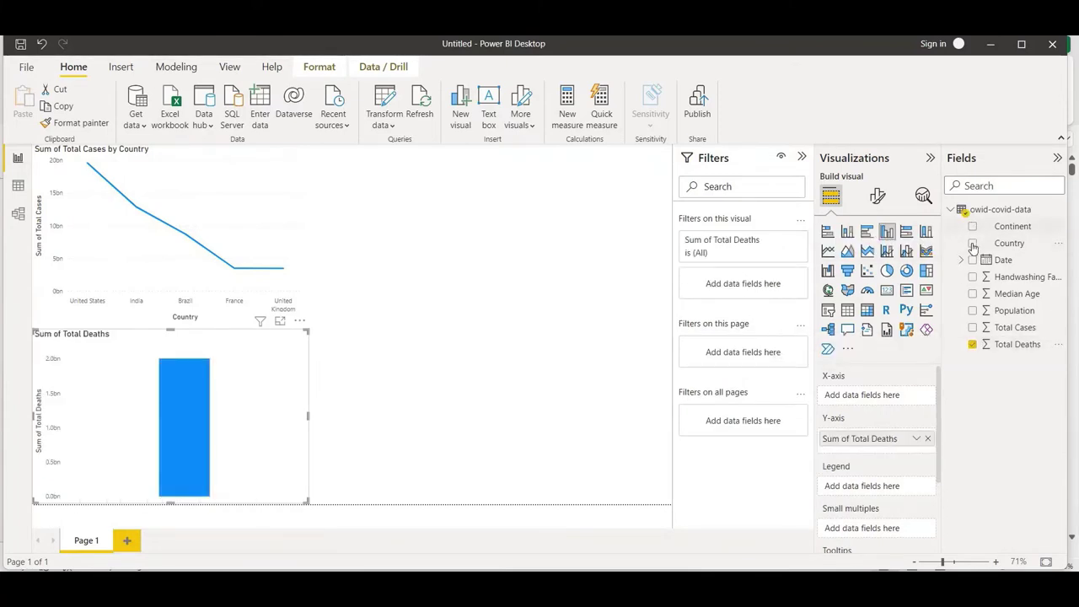
{"action": "left_click", "coordinate": [972, 243]}
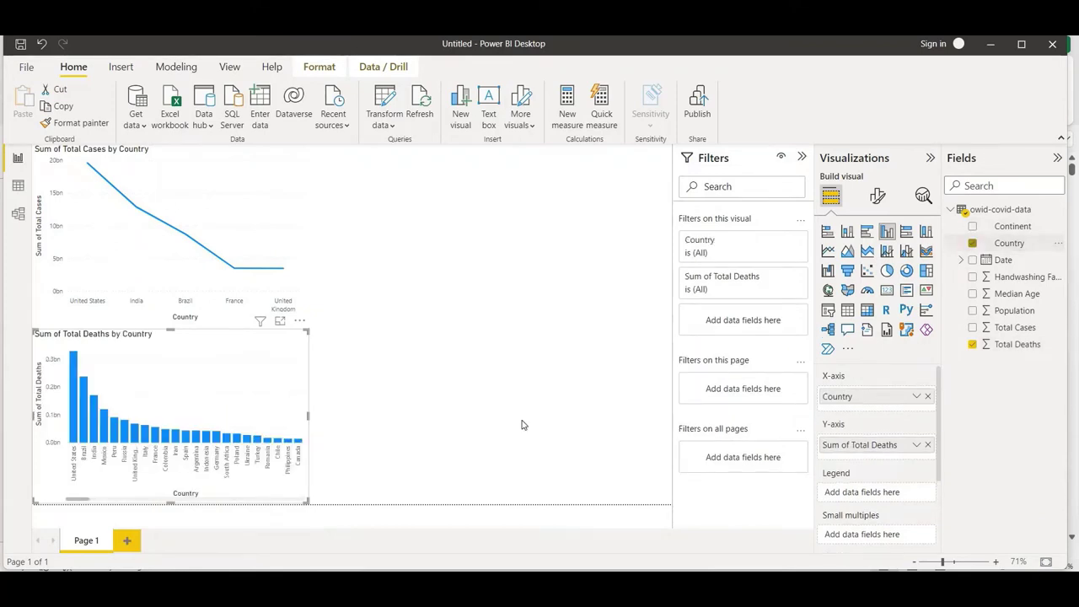
Step: Filter the column chart to the top 5 countries by Sum of Total Deaths and move it beside the line chart
{"action": "left_click", "coordinate": [782, 243]}
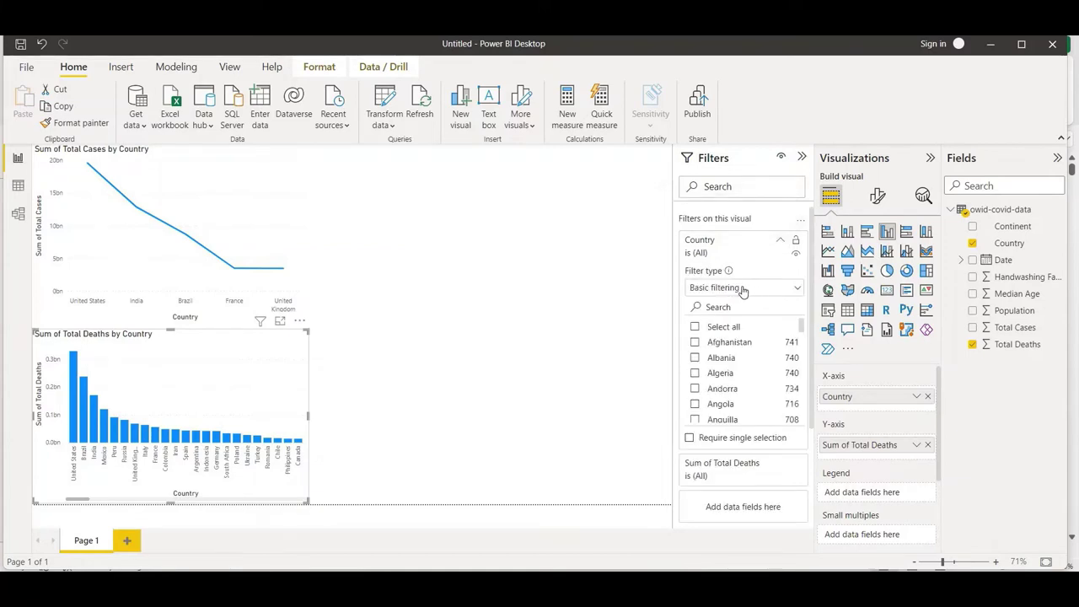
{"action": "left_click", "coordinate": [741, 288]}
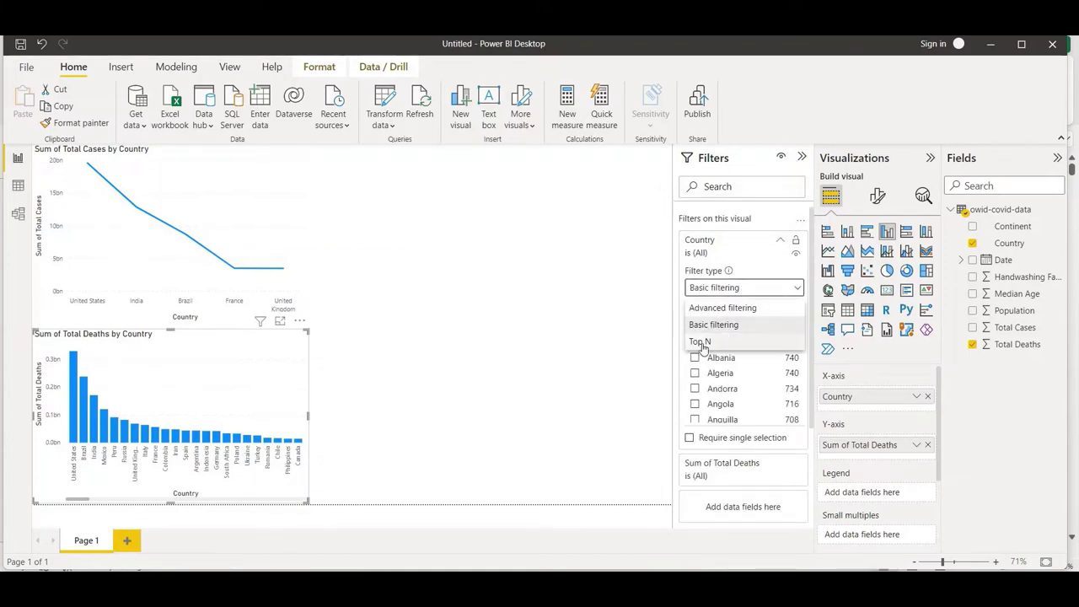
{"action": "left_click", "coordinate": [700, 342]}
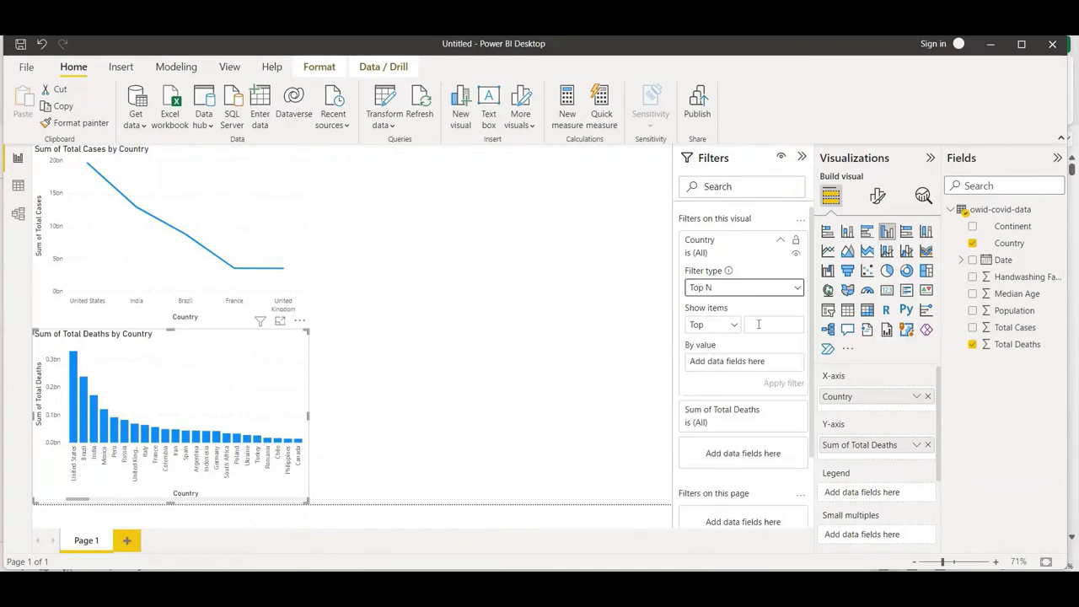
{"action": "left_click", "coordinate": [758, 325]}
{"action": "left_click_drag", "start_coordinate": [1015, 346], "coordinate": [724, 362]}
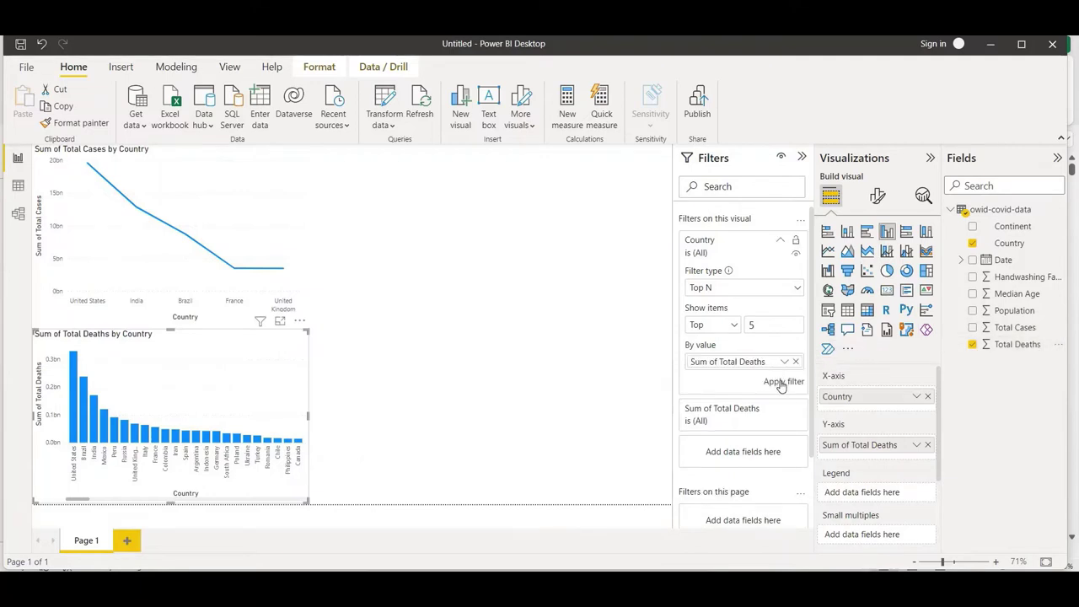
{"action": "left_click", "coordinate": [782, 382]}
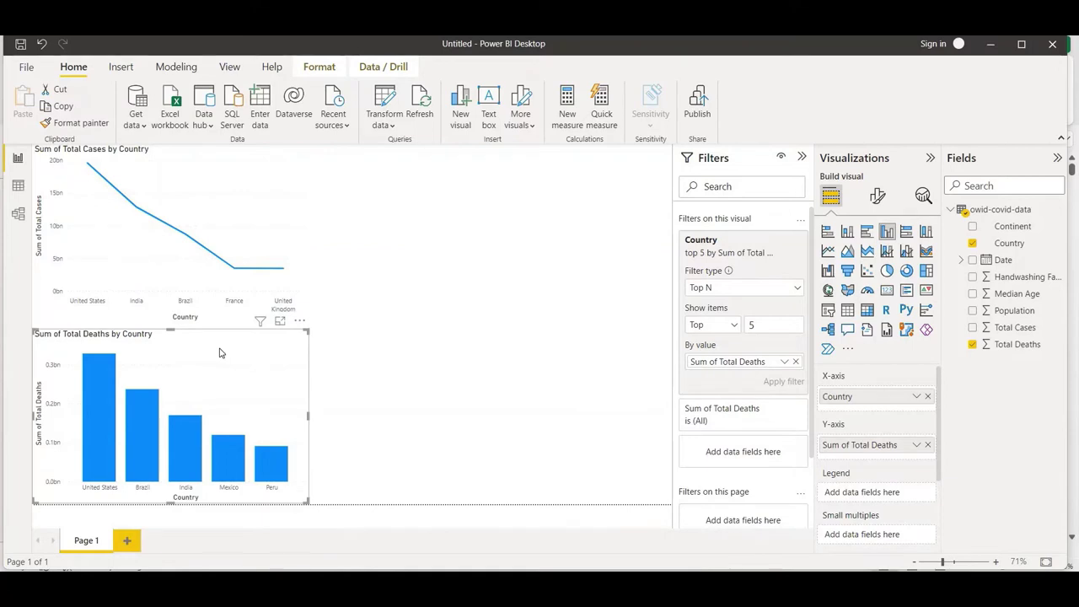
{"action": "left_click_drag", "start_coordinate": [168, 354], "coordinate": [447, 174]}
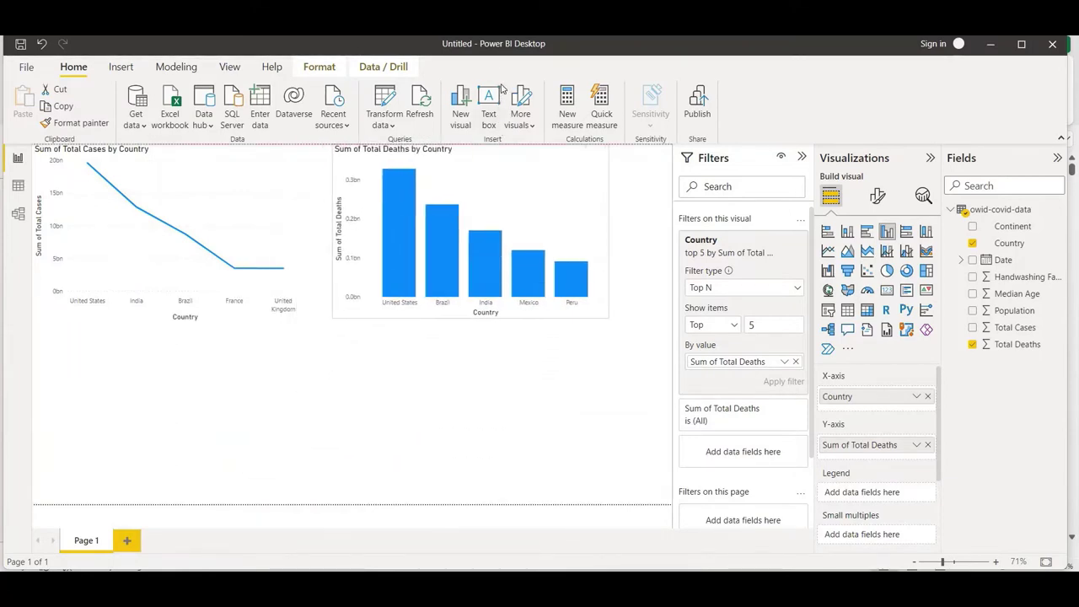
Step: Add a donut chart of Total Deaths by Continent below the line chart
{"action": "left_click", "coordinate": [193, 385]}
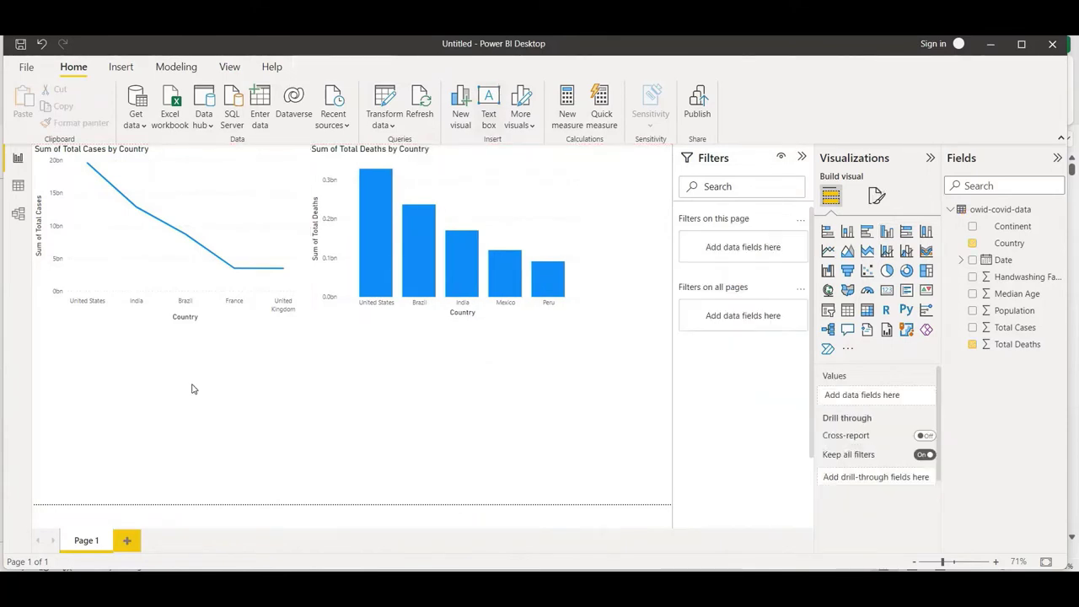
{"action": "left_click", "coordinate": [906, 270]}
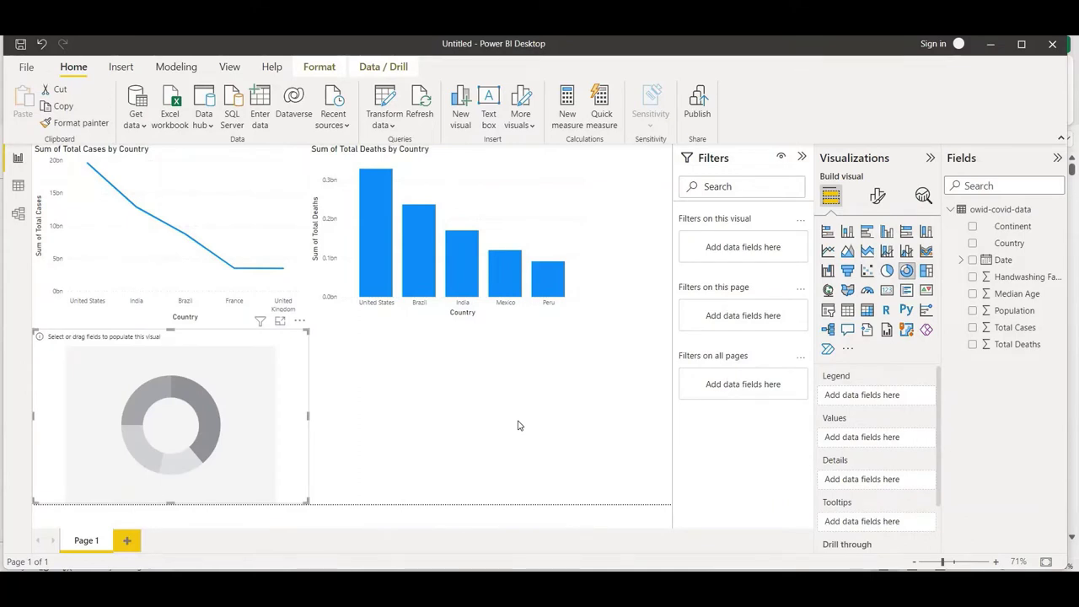
{"action": "left_click", "coordinate": [972, 345]}
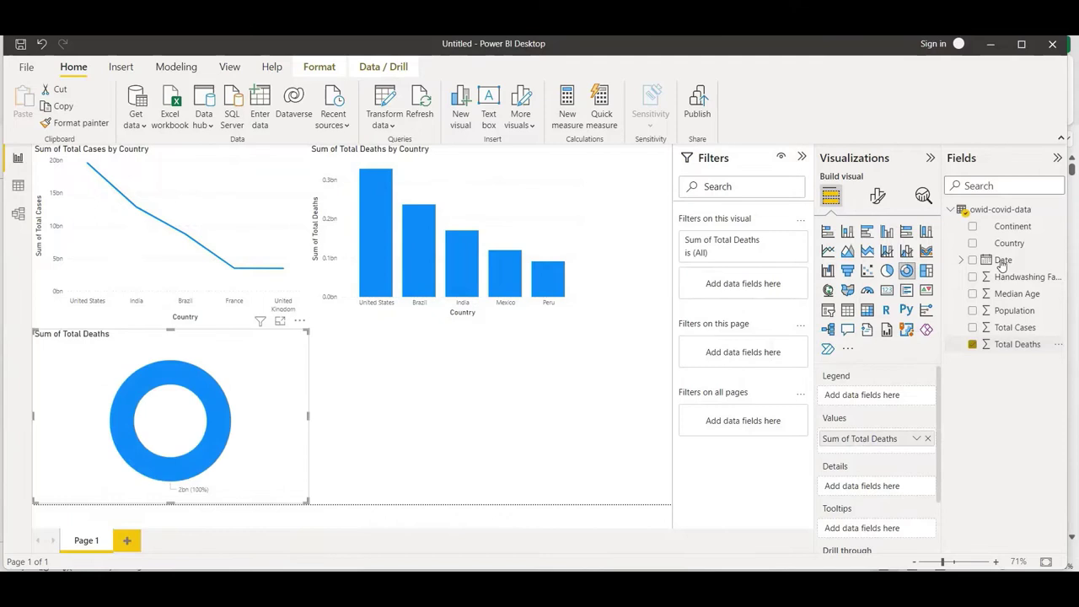
{"action": "left_click", "coordinate": [972, 228]}
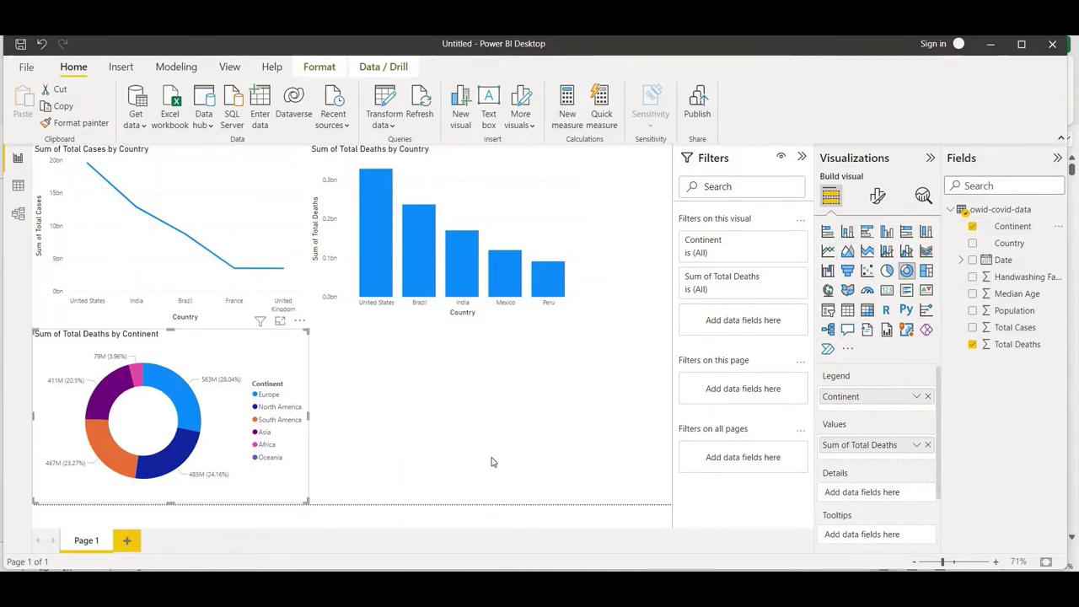
Step: Add a donut chart of Total Cases by Continent beside the Total Deaths donut
{"action": "left_click", "coordinate": [906, 271]}
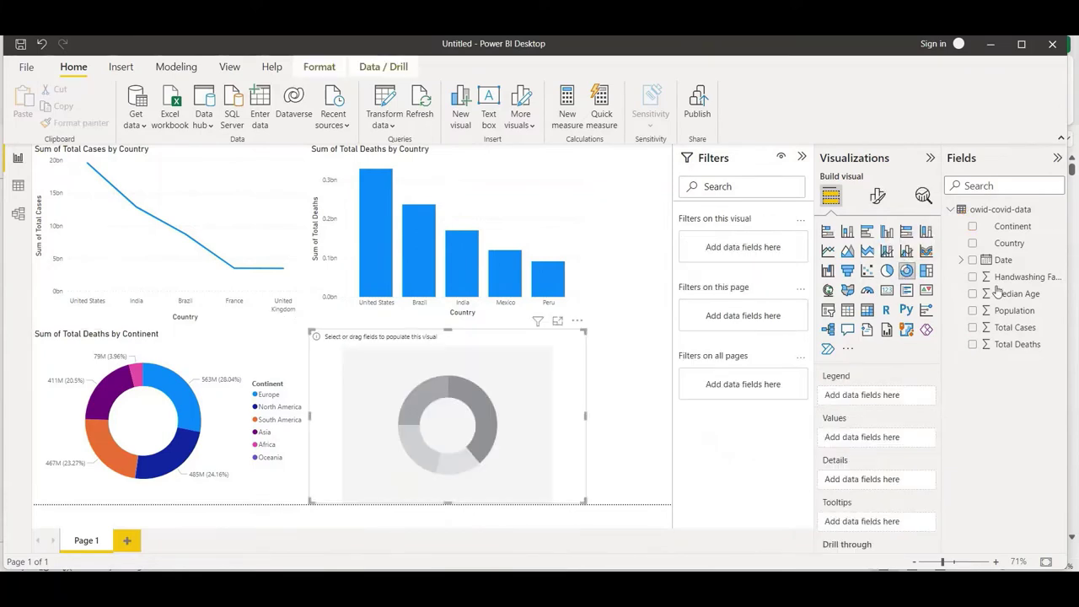
{"action": "left_click", "coordinate": [974, 328]}
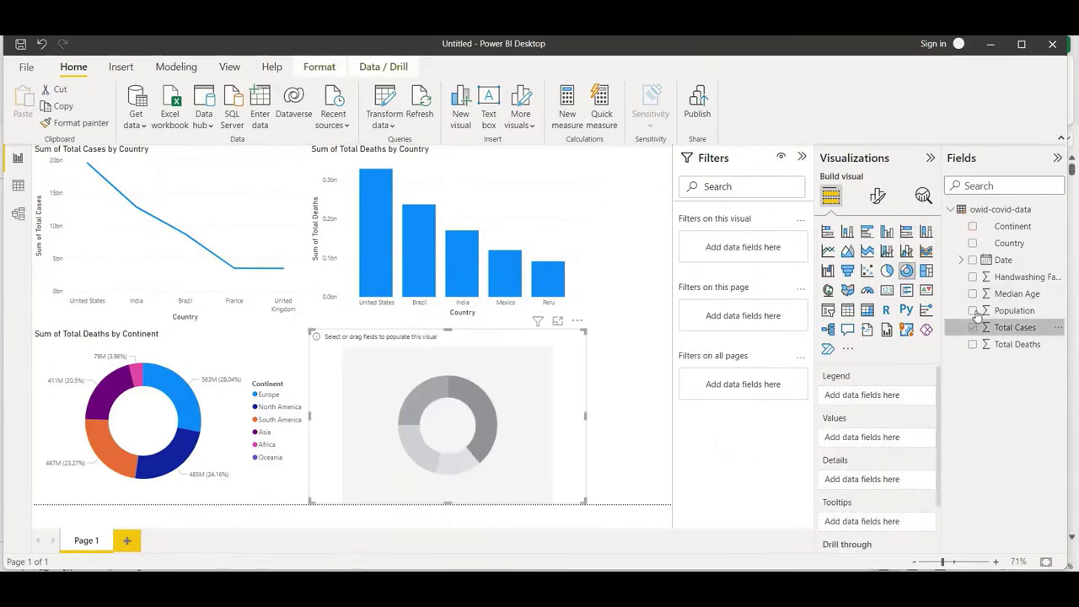
{"action": "left_click", "coordinate": [973, 228]}
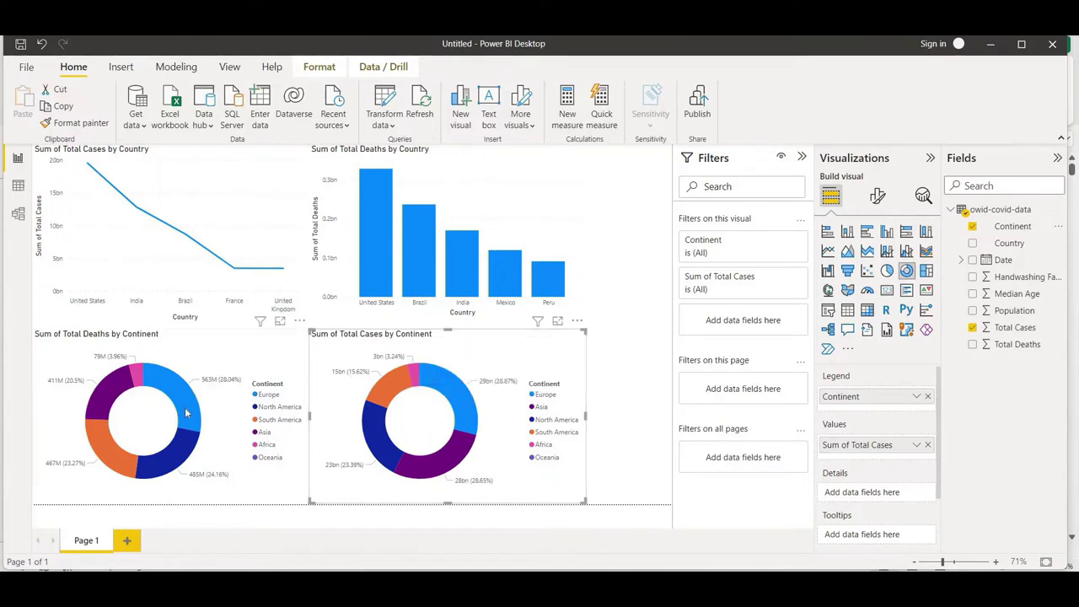
{"action": "mouse_move", "coordinate": [186, 412]}
{"action": "mouse_move", "coordinate": [216, 462]}
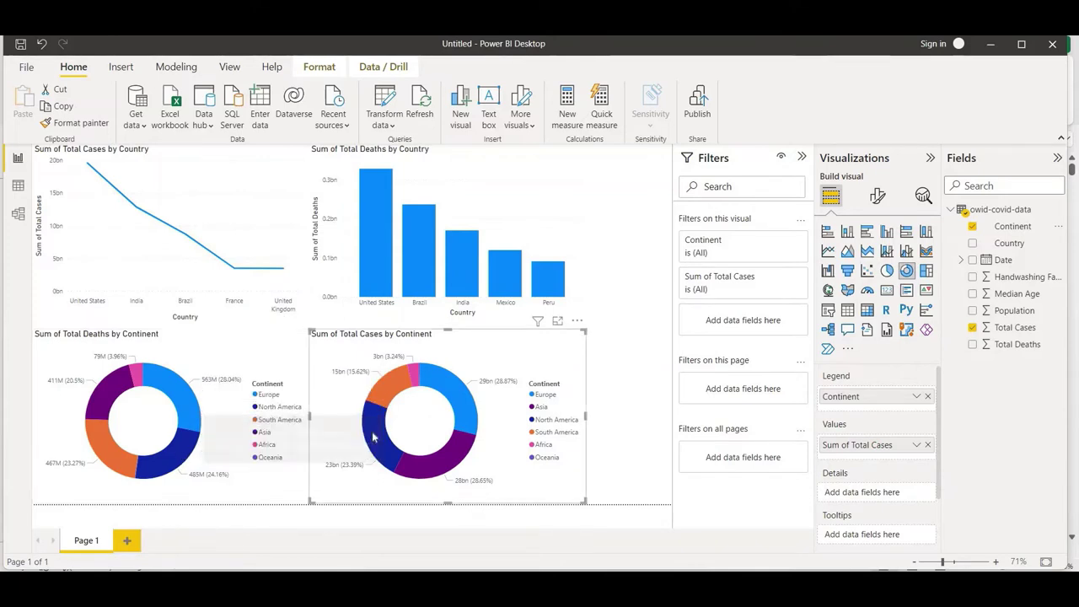
{"action": "mouse_move", "coordinate": [373, 436]}
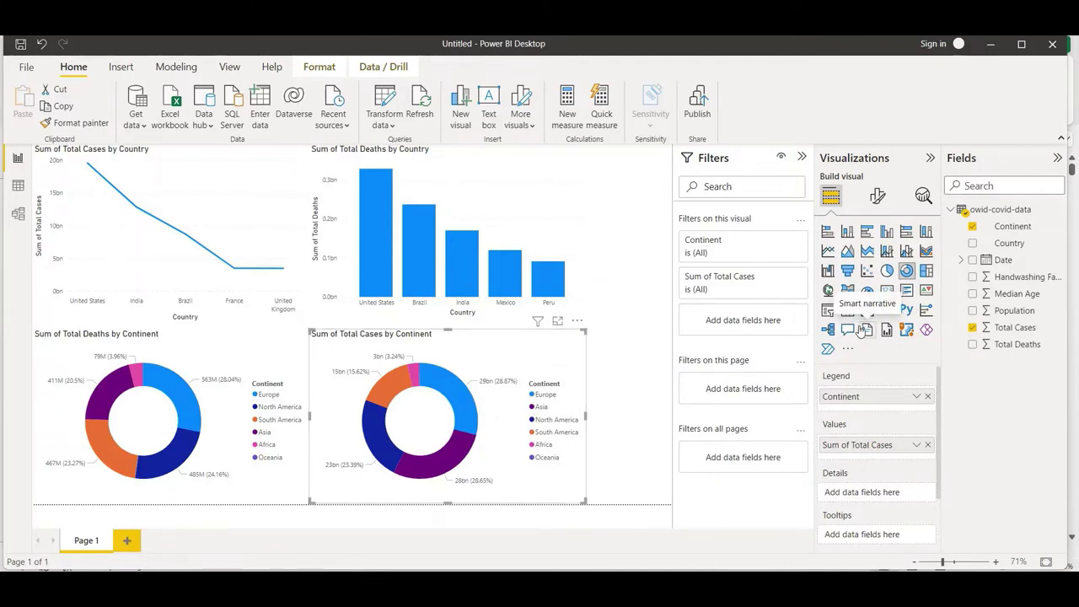
Step: Turn off the Total Deaths donut's legend and swap the two donuts so Total Cases sits to the left of Total Deaths
{"action": "left_click", "coordinate": [256, 355]}
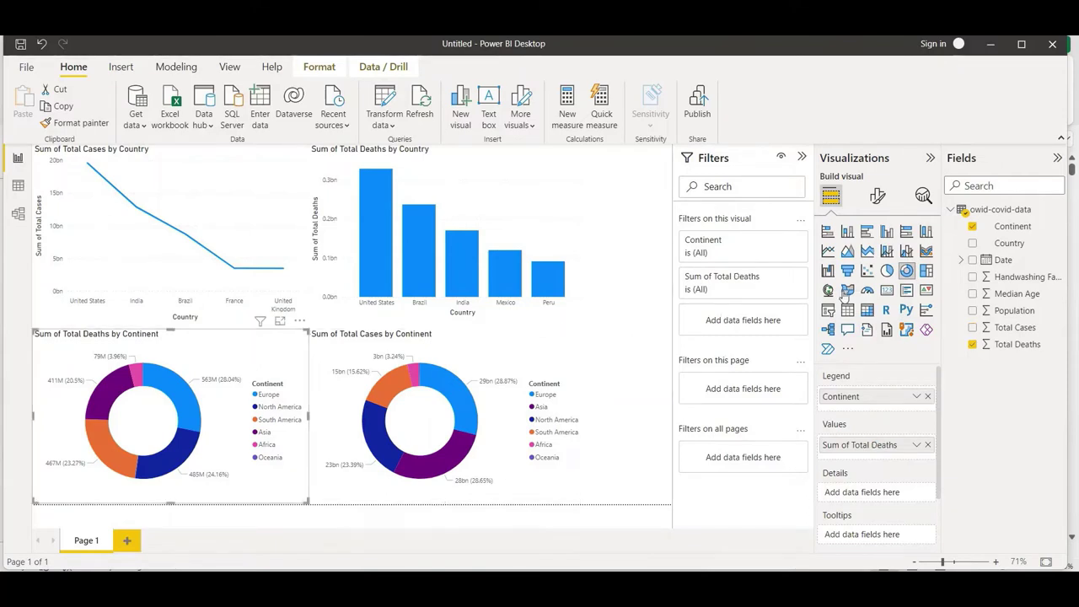
{"action": "left_click", "coordinate": [878, 194]}
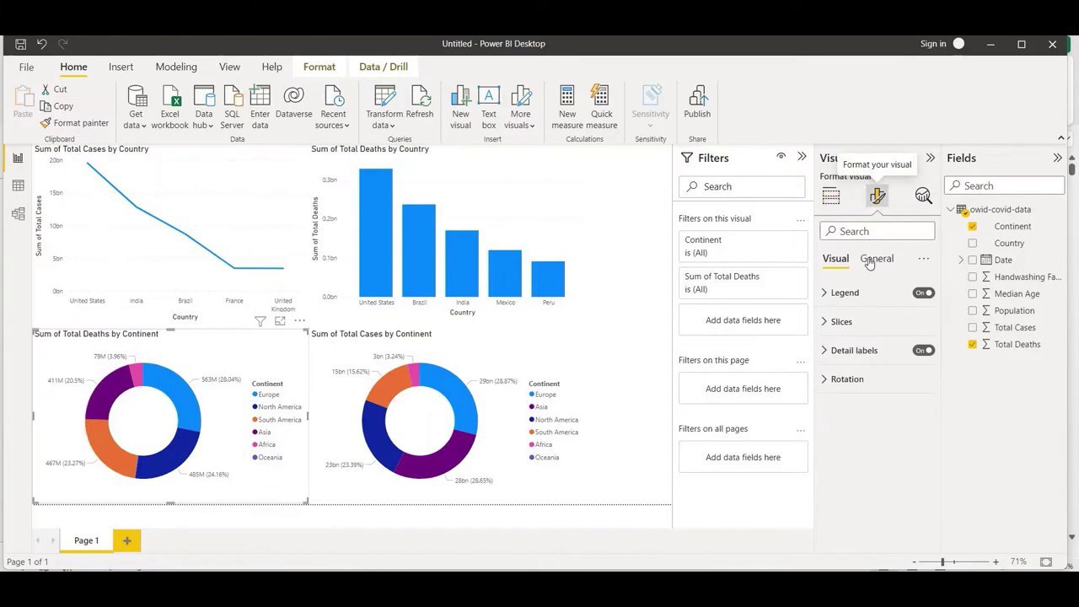
{"action": "left_click", "coordinate": [922, 294]}
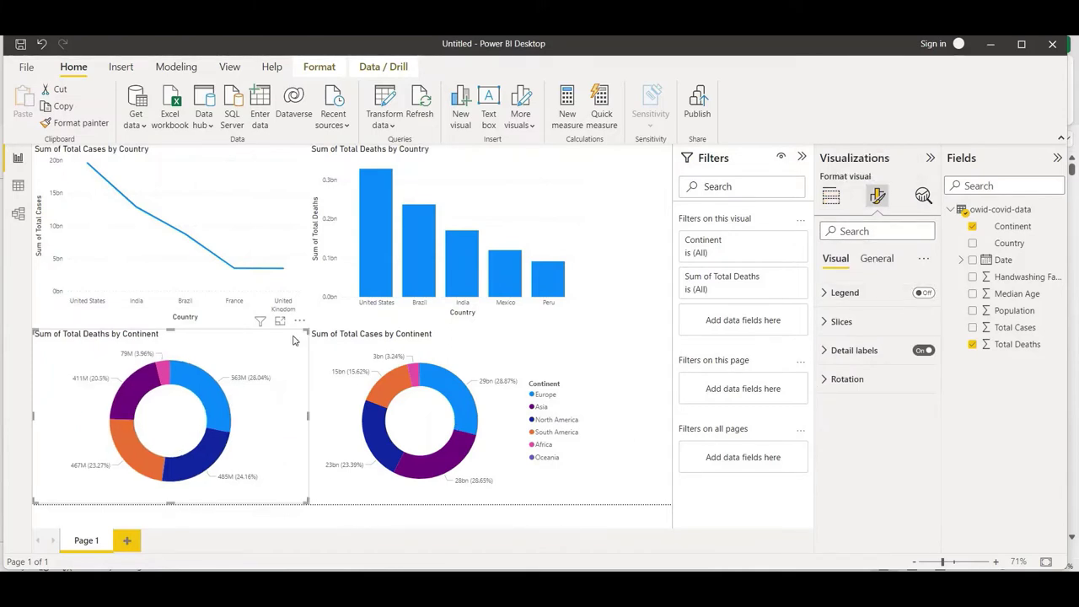
{"action": "left_click_drag", "start_coordinate": [262, 352], "coordinate": [595, 351]}
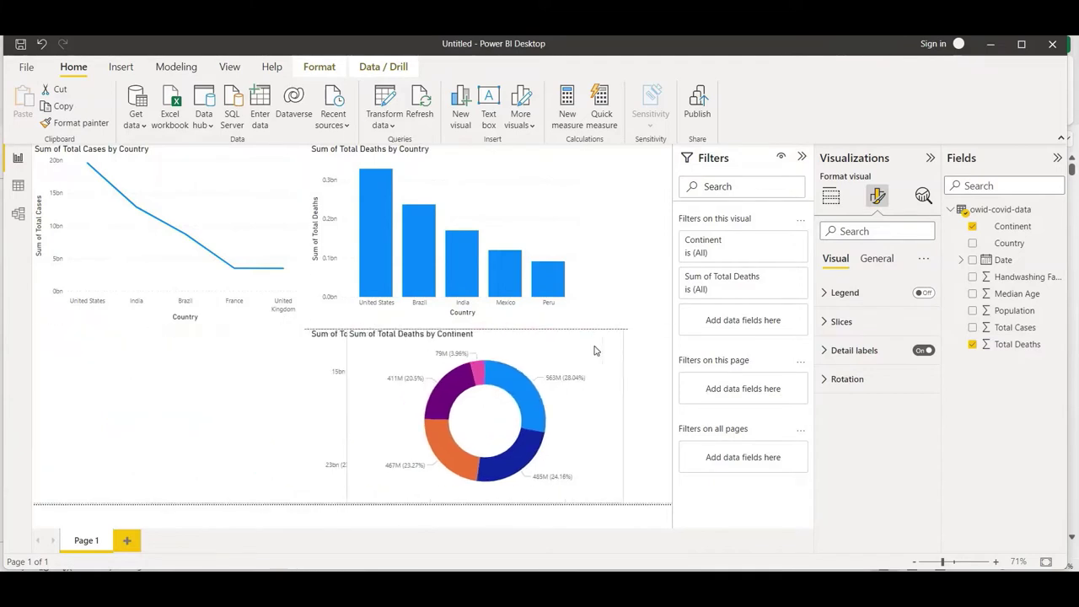
{"action": "left_click", "coordinate": [66, 380]}
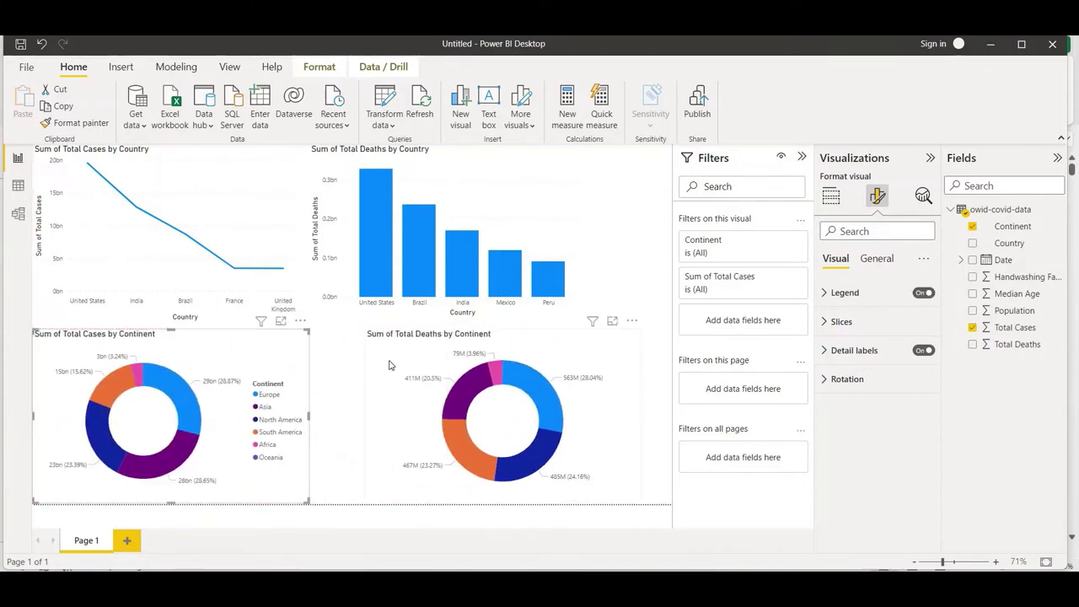
{"action": "left_click_drag", "start_coordinate": [392, 365], "coordinate": [339, 365]}
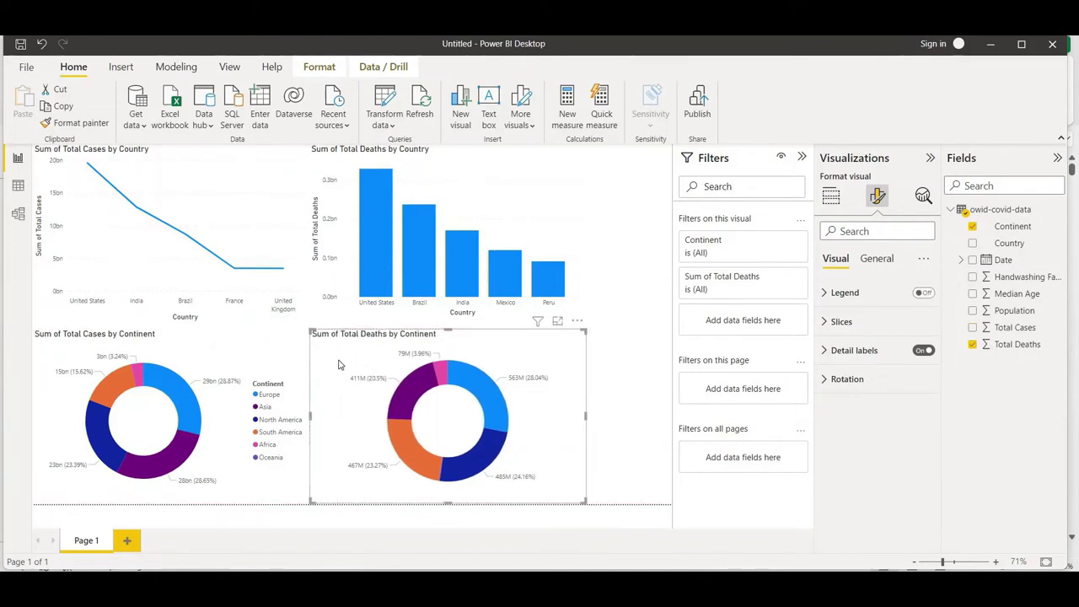
Step: Add a second report page with a 100% stacked bar chart of Total Cases and Total Deaths by Country
{"action": "left_click", "coordinate": [128, 542]}
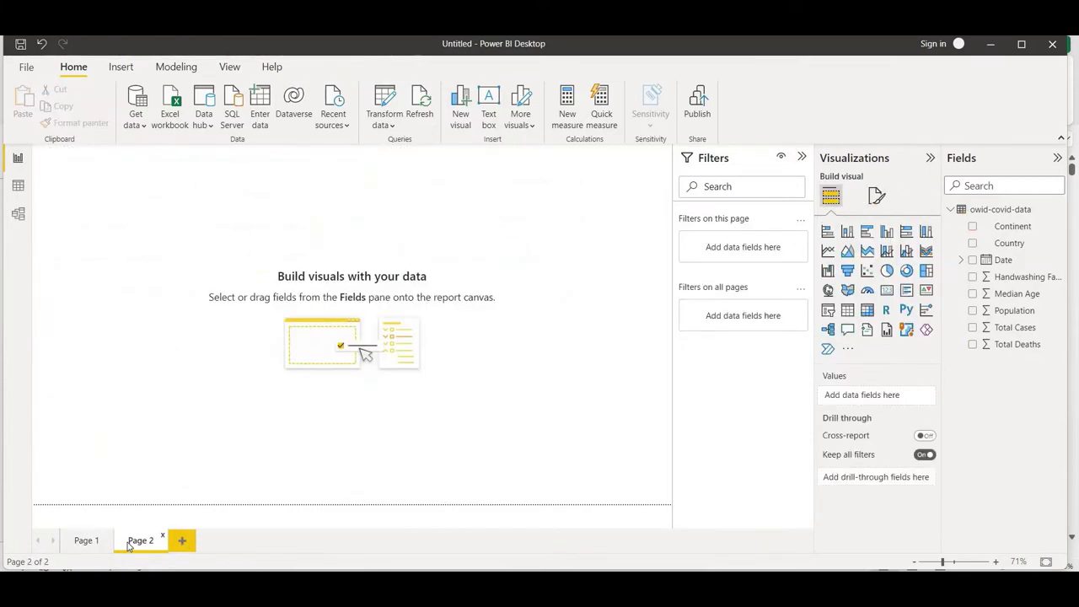
{"action": "left_click", "coordinate": [906, 239]}
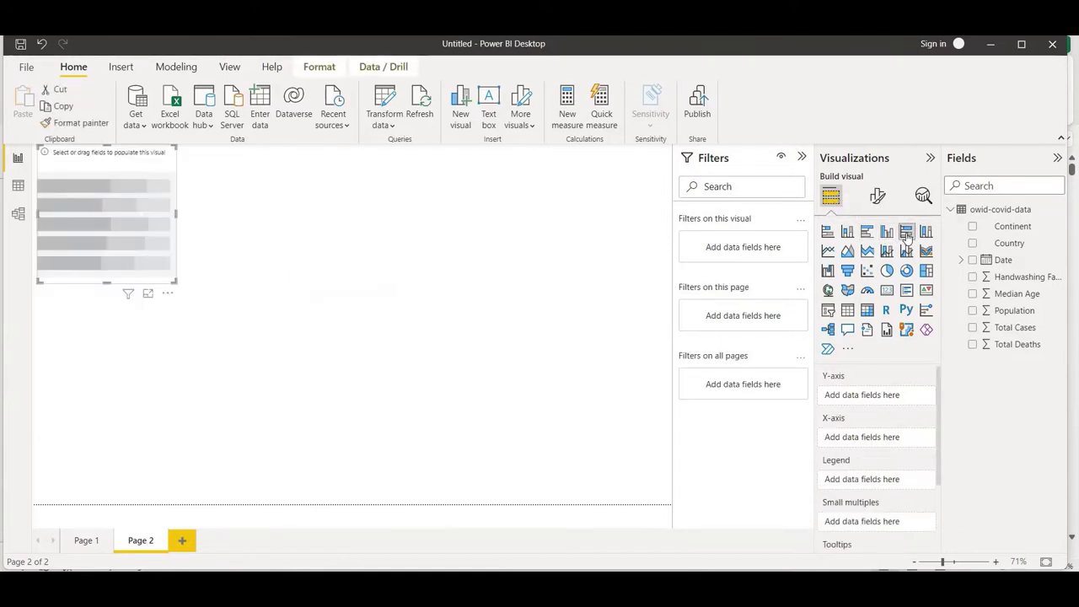
{"action": "left_click", "coordinate": [972, 243]}
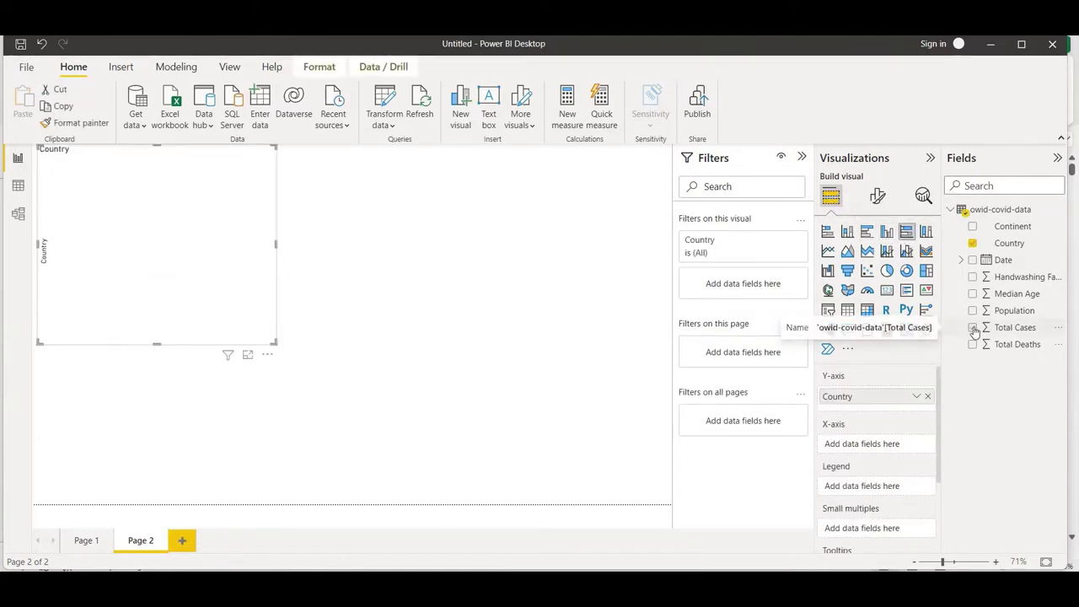
{"action": "left_click", "coordinate": [973, 327]}
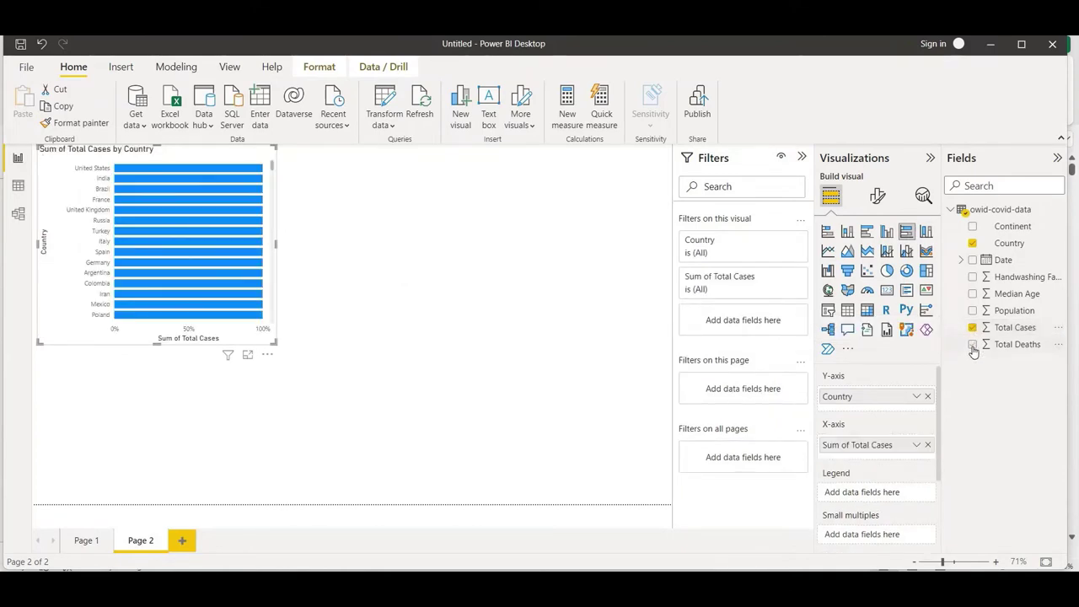
{"action": "left_click", "coordinate": [973, 345]}
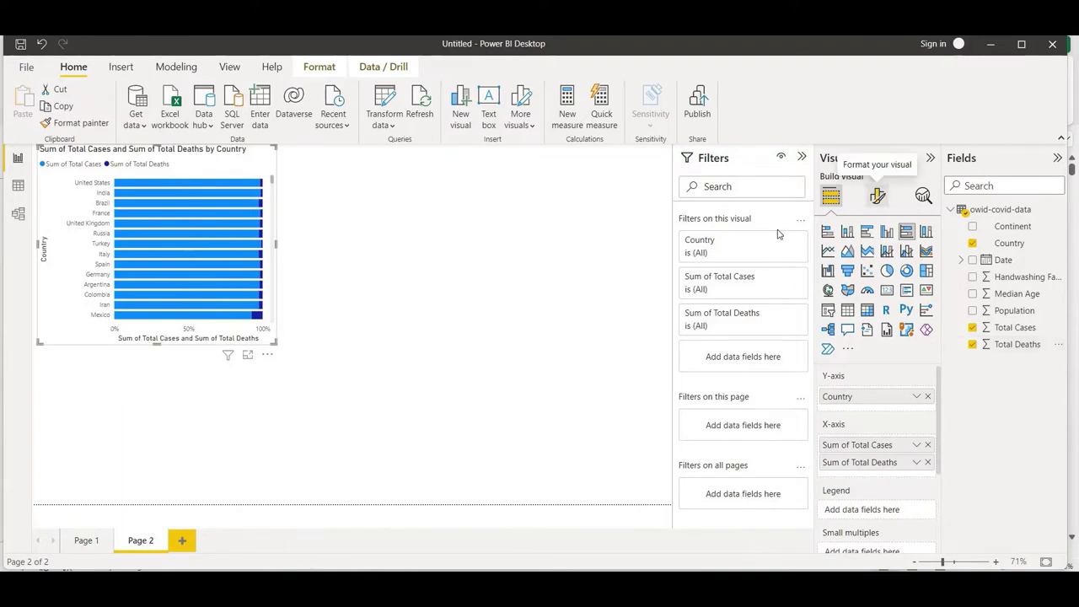
Step: Add a line chart of Total Cases by Date below the stacked bar chart
{"action": "left_click", "coordinate": [628, 297]}
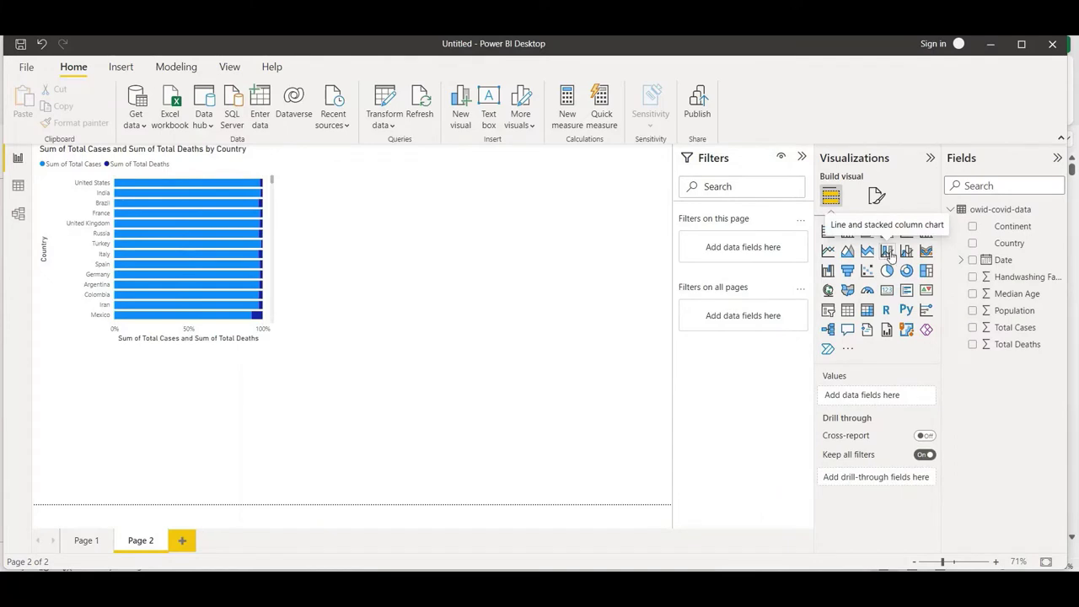
{"action": "left_click", "coordinate": [828, 251]}
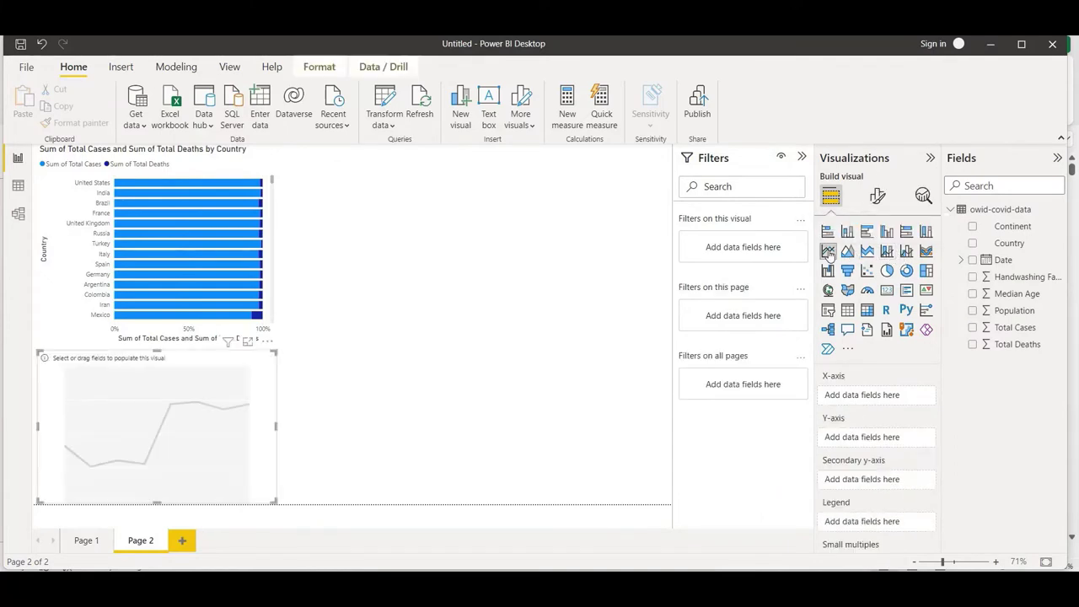
{"action": "left_click", "coordinate": [972, 260]}
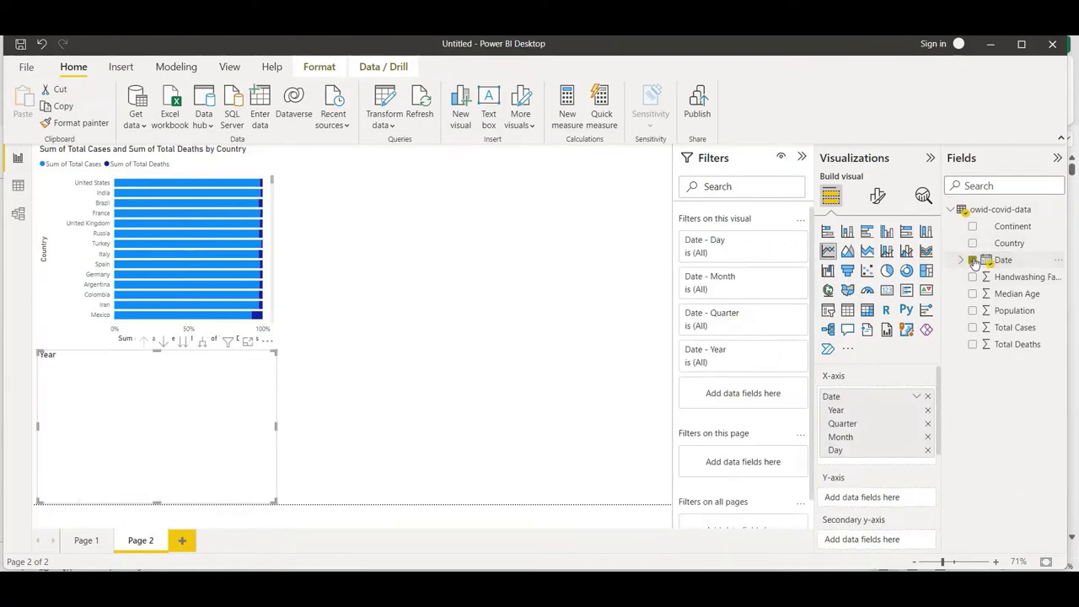
{"action": "left_click", "coordinate": [974, 328]}
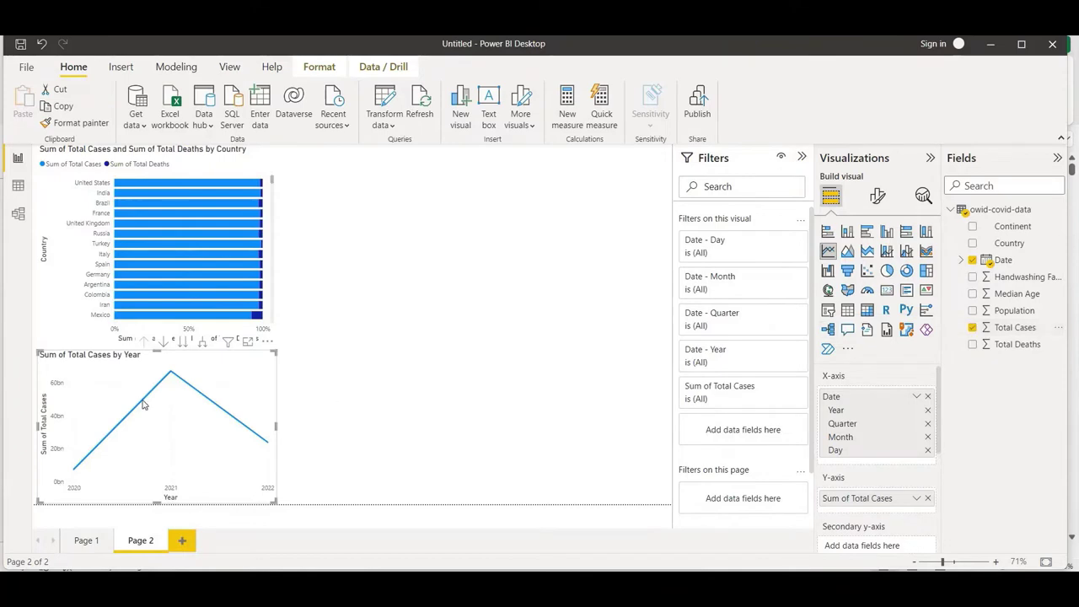
Step: Expand the line chart's date hierarchy through quarter and month to day, and drill back up to year
{"action": "left_click", "coordinate": [203, 342]}
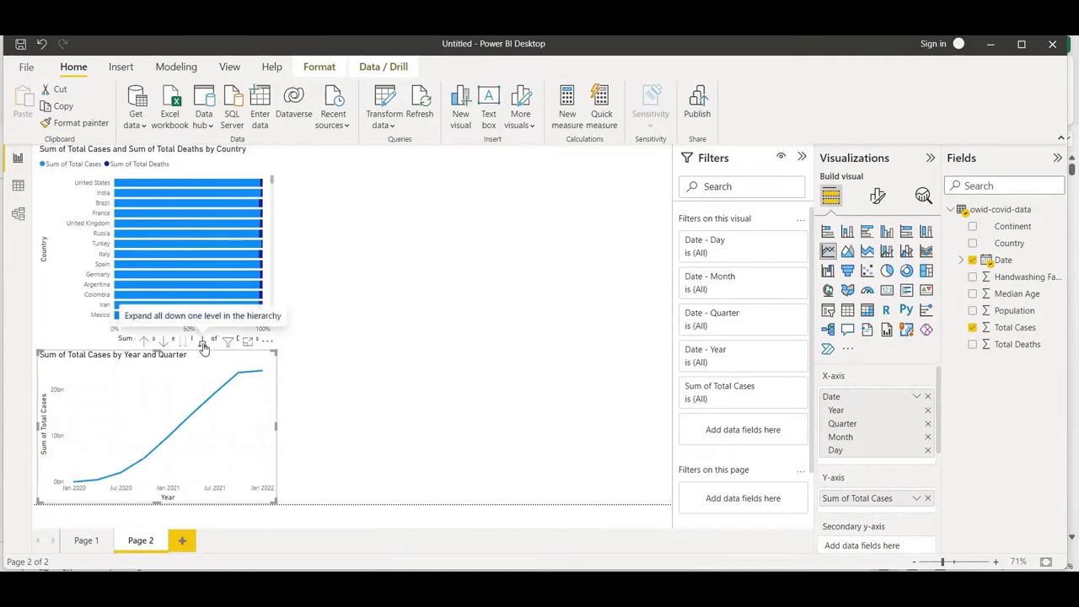
{"action": "left_click", "coordinate": [203, 343]}
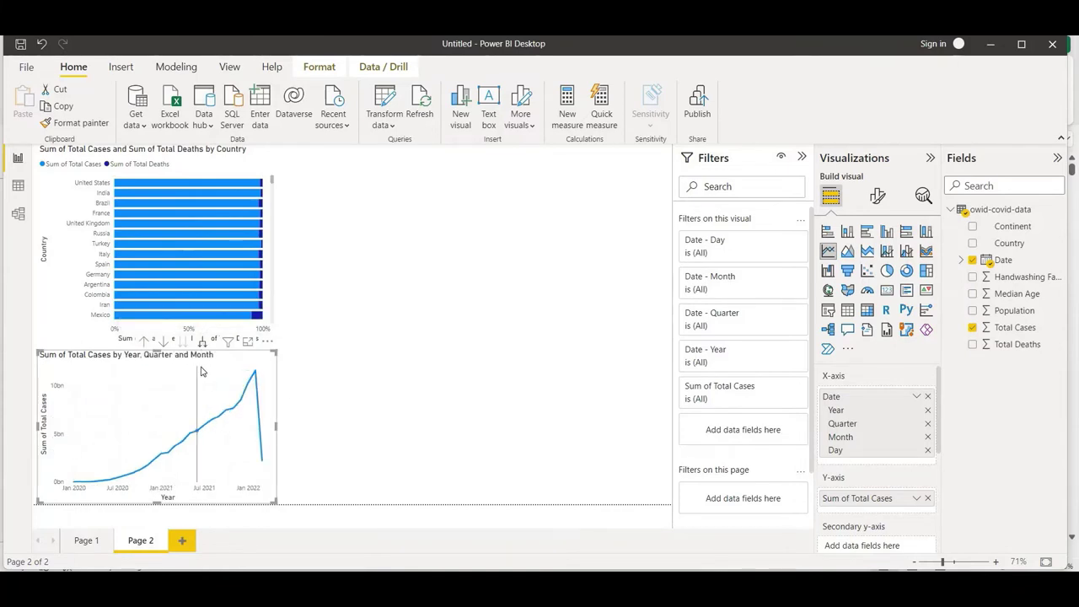
{"action": "left_click", "coordinate": [203, 342]}
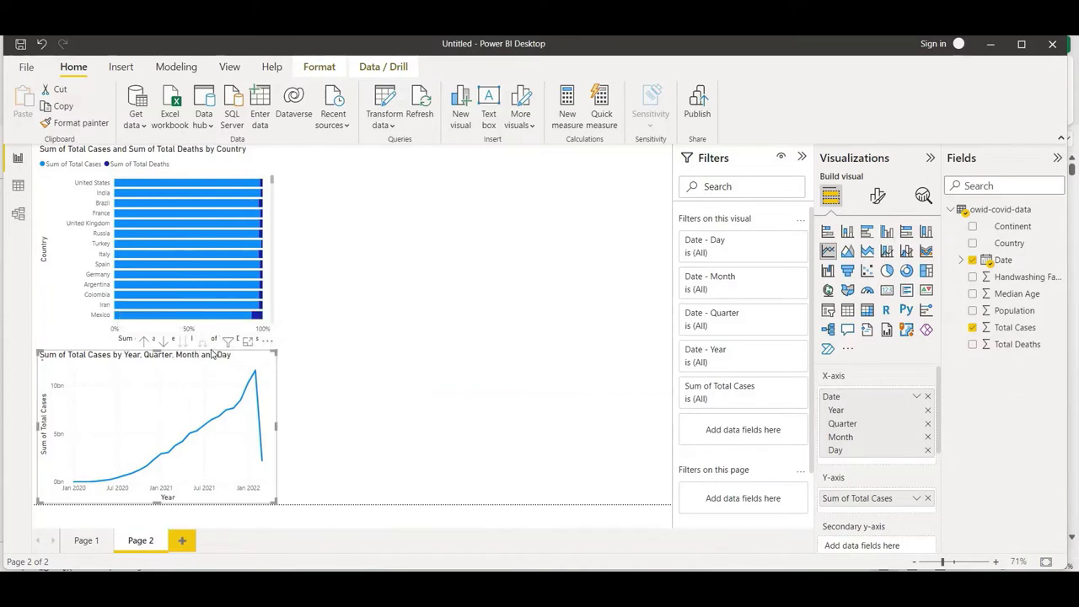
{"action": "left_click", "coordinate": [144, 340]}
{"action": "left_click", "coordinate": [144, 340]}
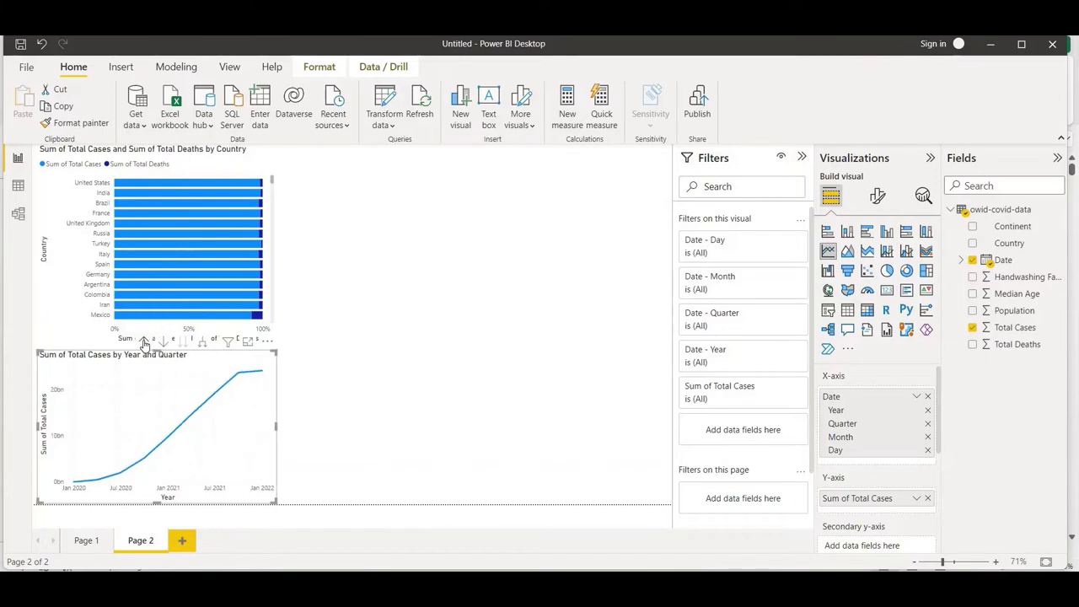
{"action": "left_click", "coordinate": [145, 340]}
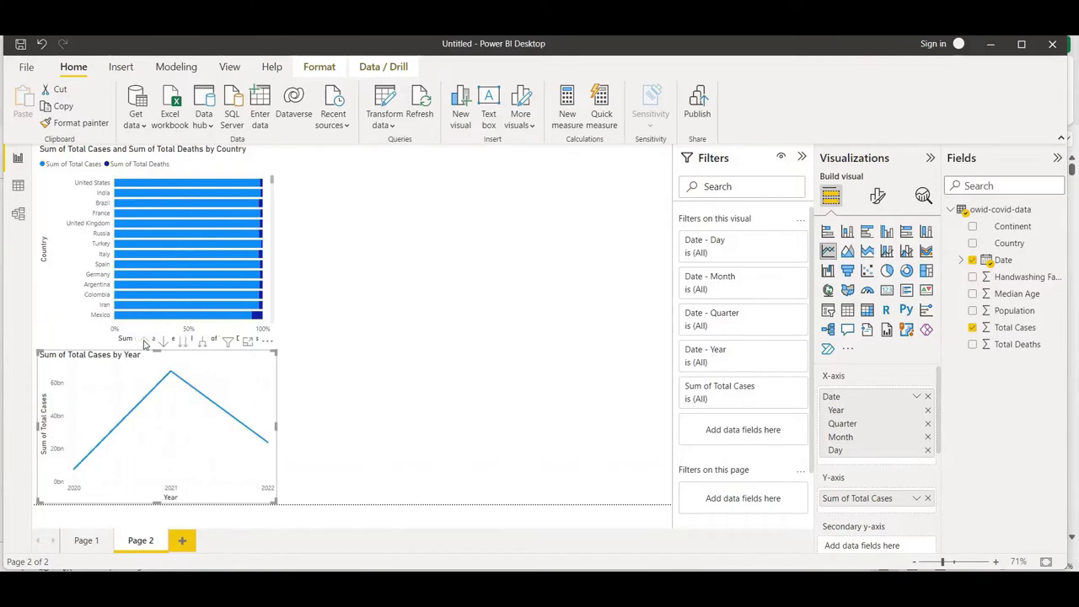
Step: Expand the line chart's date hierarchy to quarter level and convert it to an area chart
{"action": "left_click", "coordinate": [202, 341]}
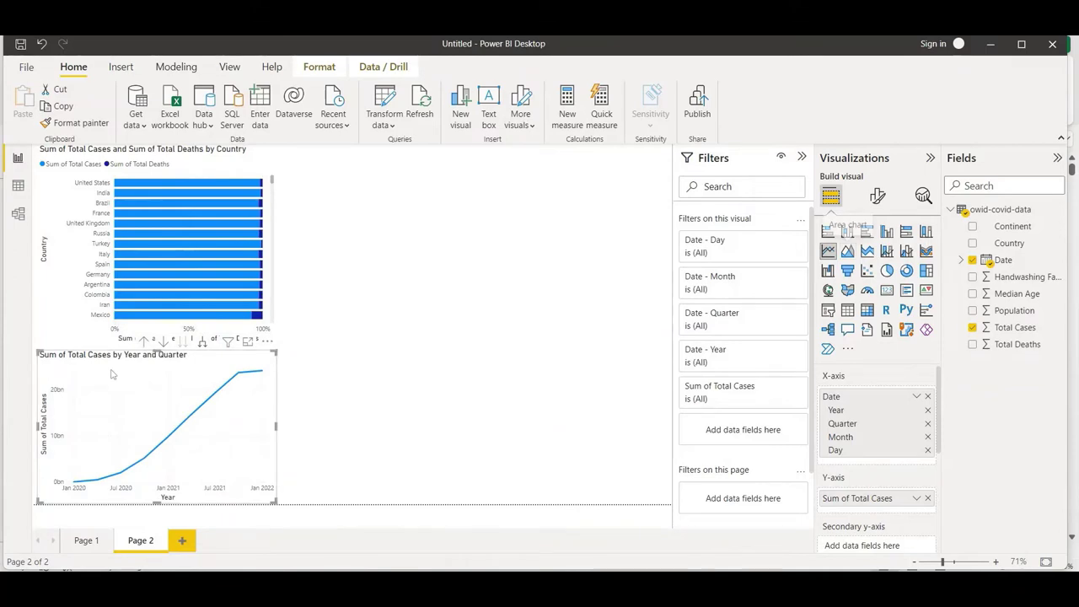
{"action": "left_click", "coordinate": [847, 250]}
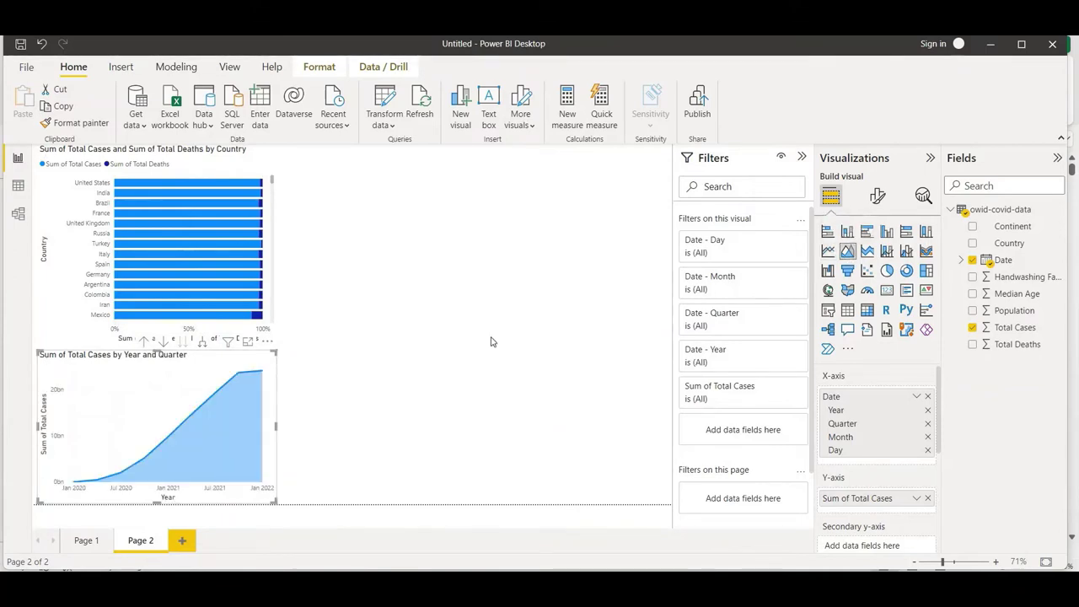
Step: Turn on data labels for the area chart and turn off its horizontal and vertical gridlines
{"action": "left_click", "coordinate": [877, 196]}
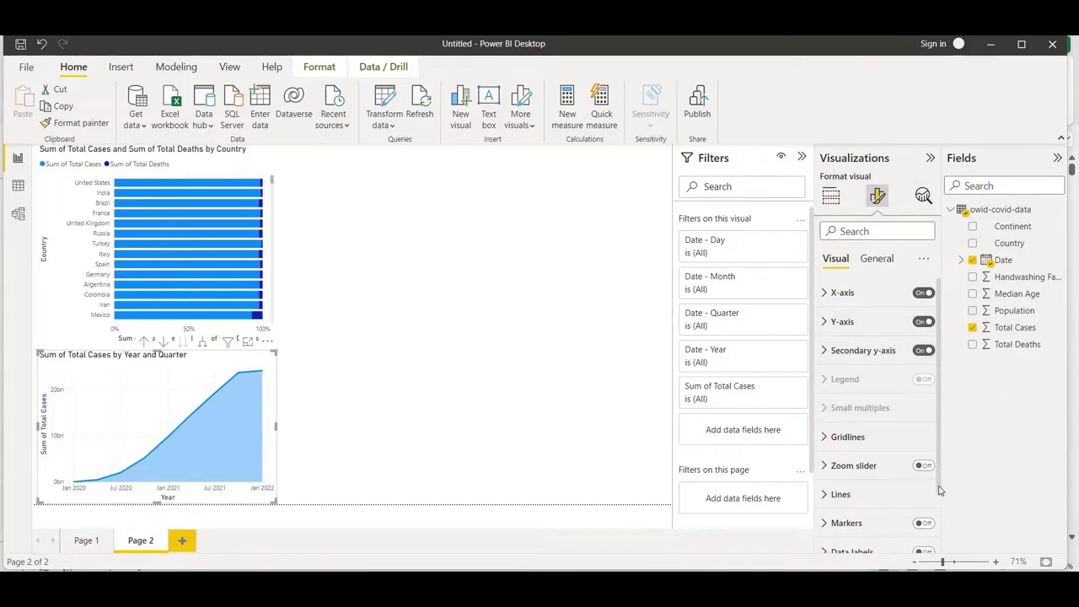
{"action": "scroll", "coordinate": [937, 497], "scroll_direction": "down", "scroll_amount": 2}
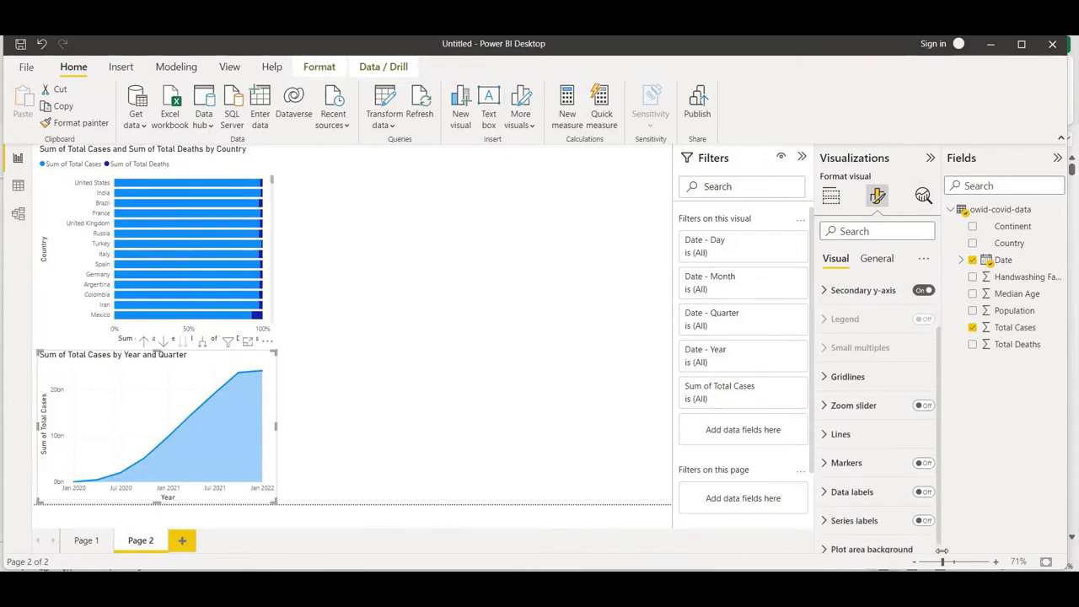
{"action": "left_click", "coordinate": [924, 481]}
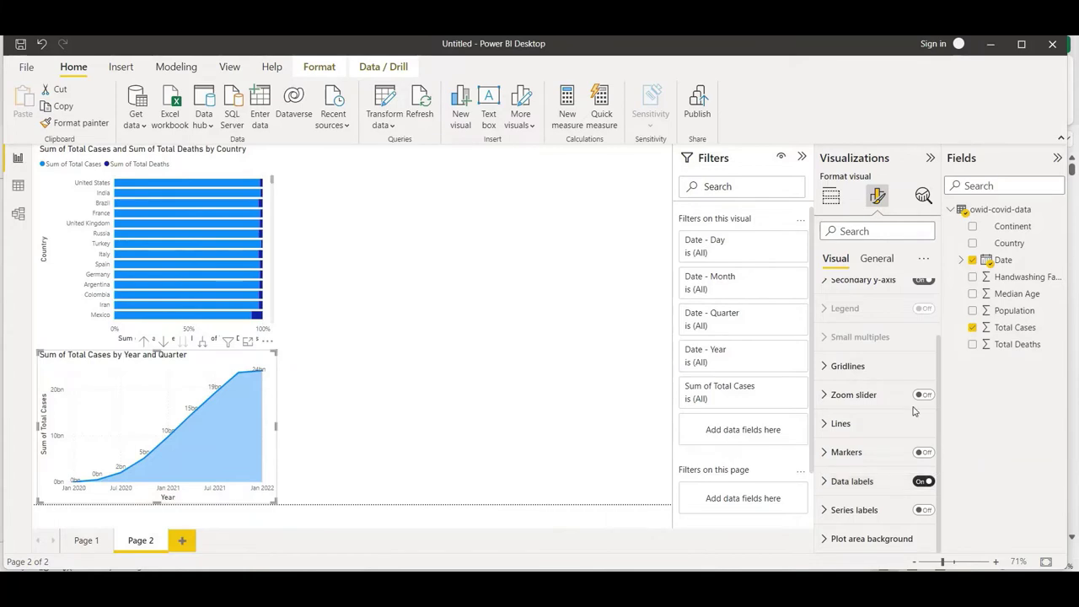
{"action": "left_click", "coordinate": [852, 368]}
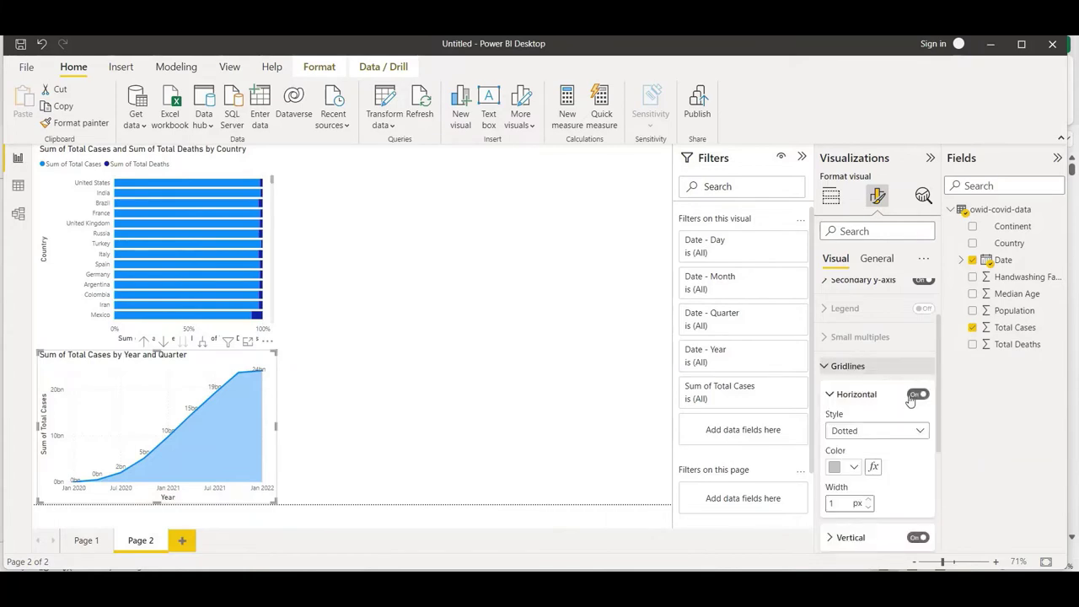
{"action": "left_click", "coordinate": [917, 394]}
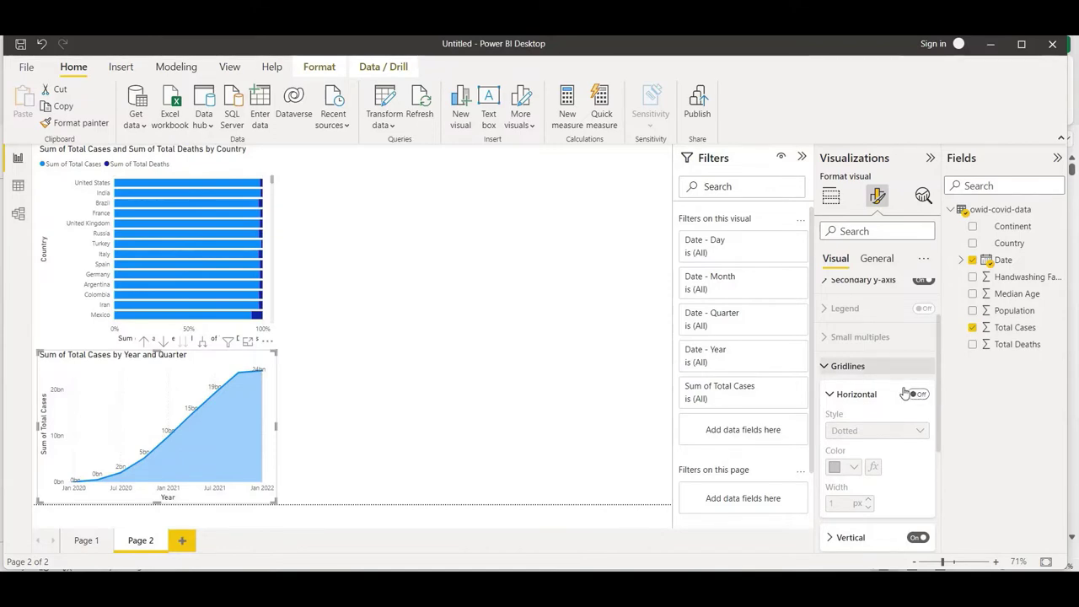
{"action": "scroll", "coordinate": [938, 412], "scroll_direction": "down", "scroll_amount": 2}
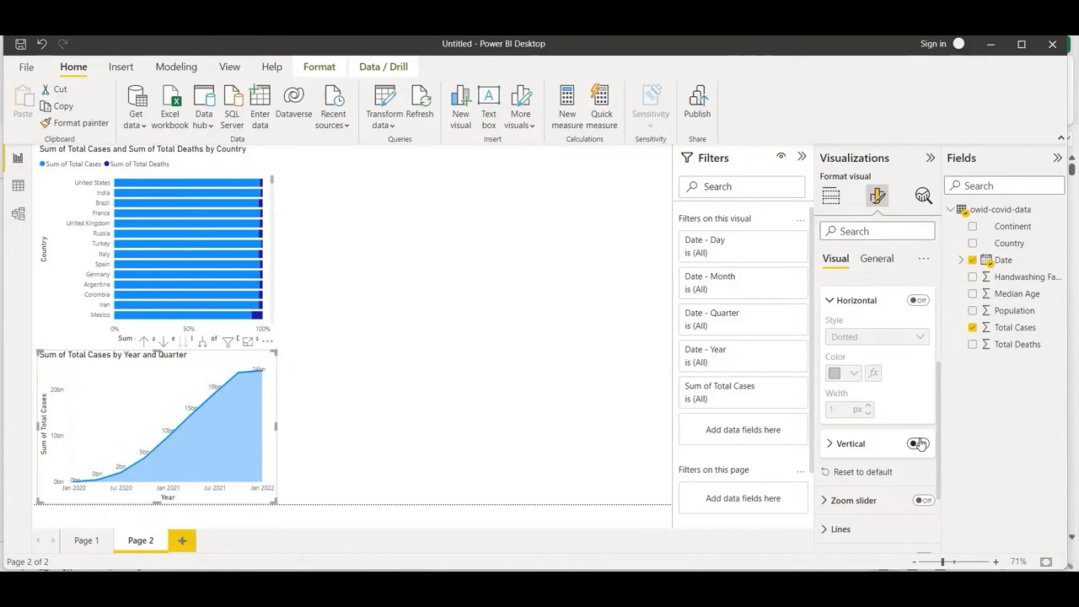
{"action": "left_click", "coordinate": [423, 284]}
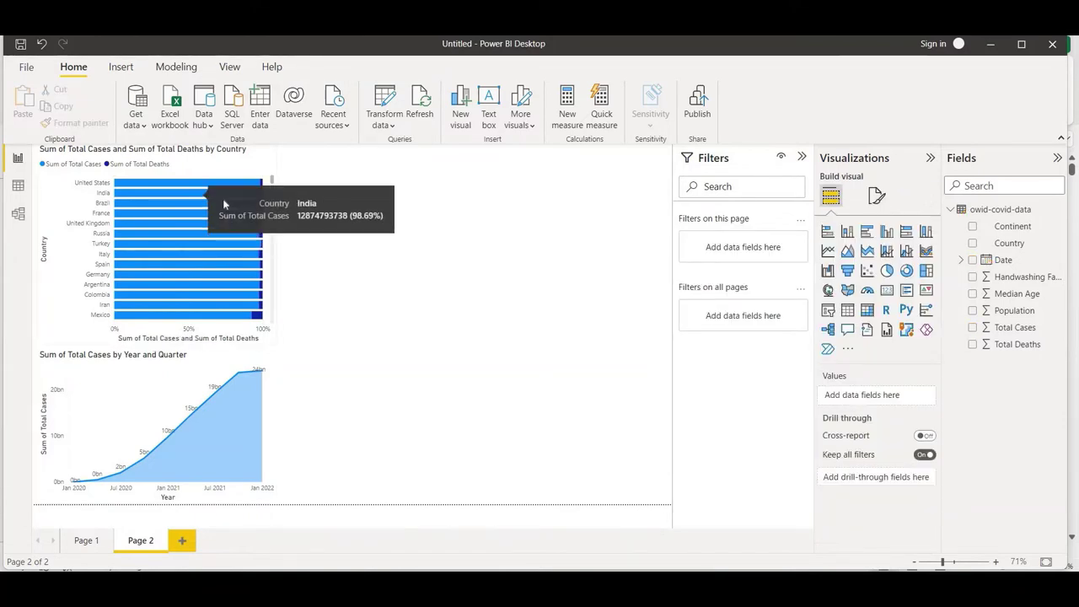
{"action": "mouse_move", "coordinate": [203, 195]}
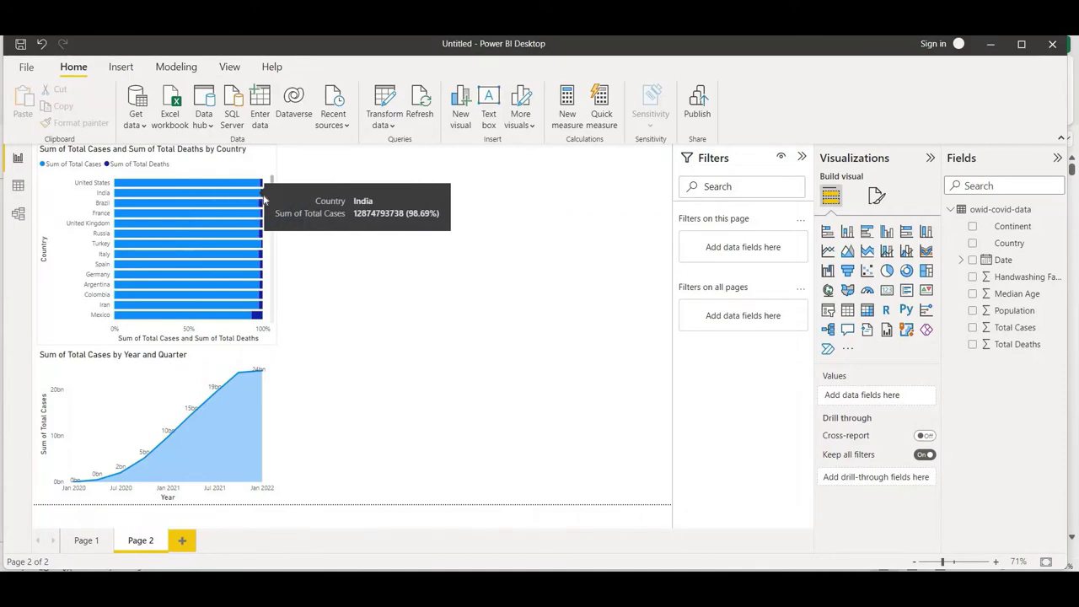
Step: Add a clustered column chart of Handwashing Facility by Country beside the stacked bar chart
{"action": "mouse_move", "coordinate": [262, 199]}
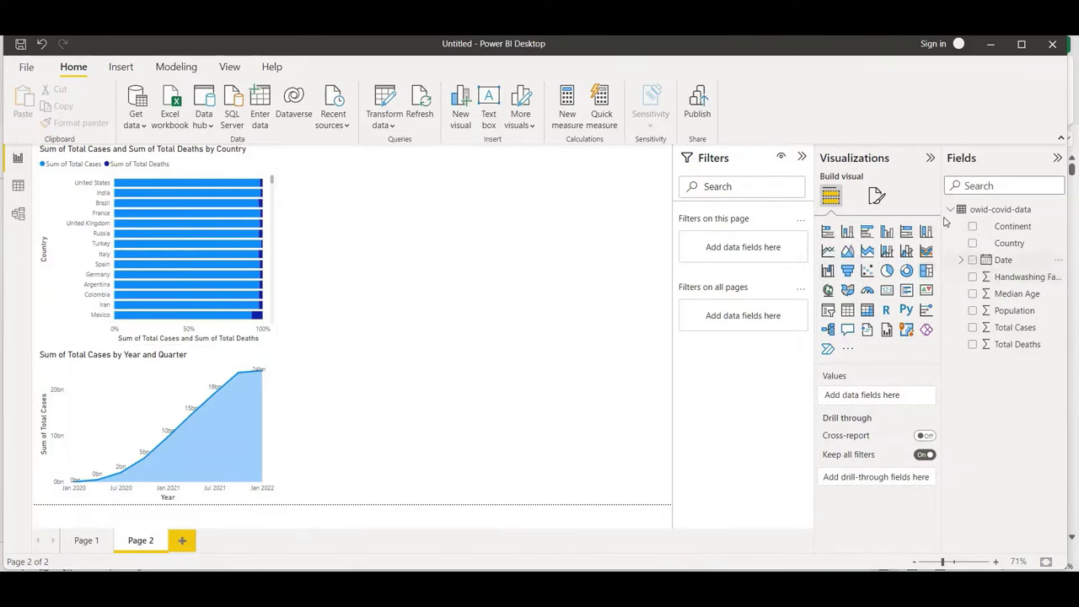
{"action": "left_click", "coordinate": [887, 236]}
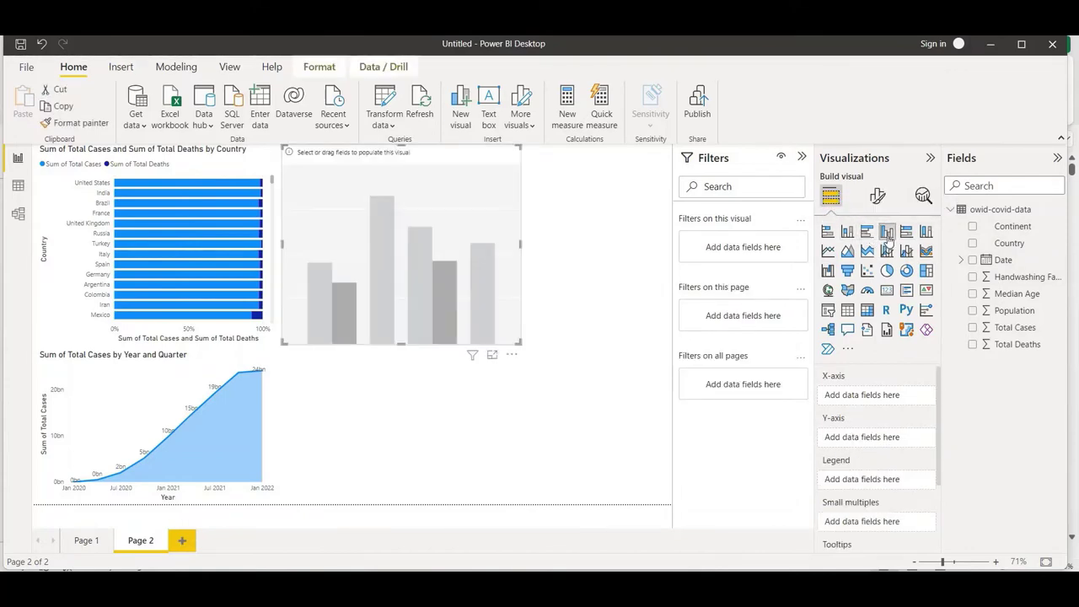
{"action": "left_click", "coordinate": [973, 276]}
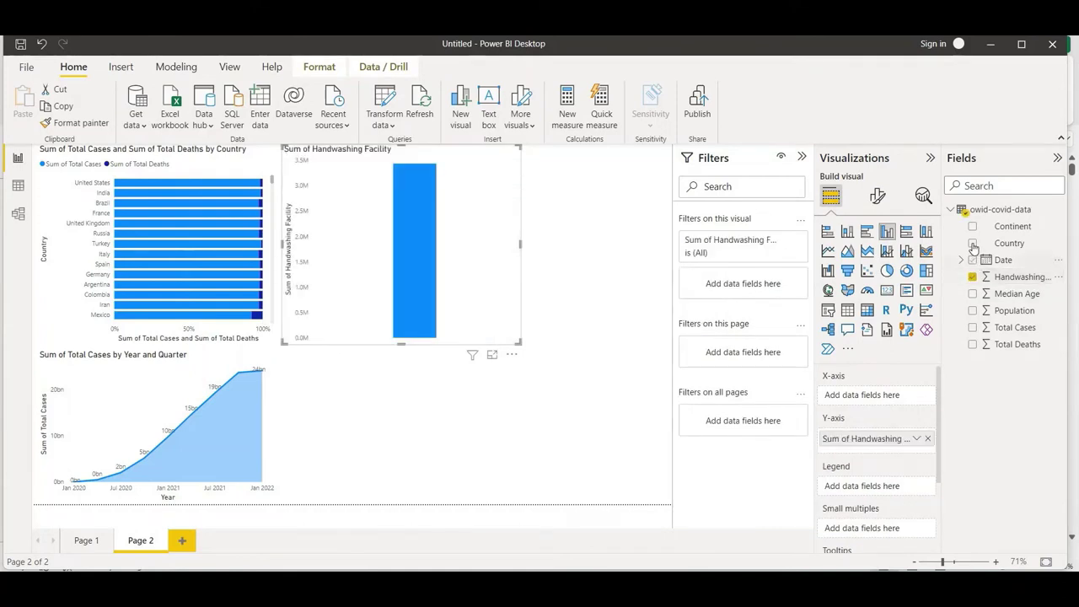
{"action": "left_click", "coordinate": [972, 243]}
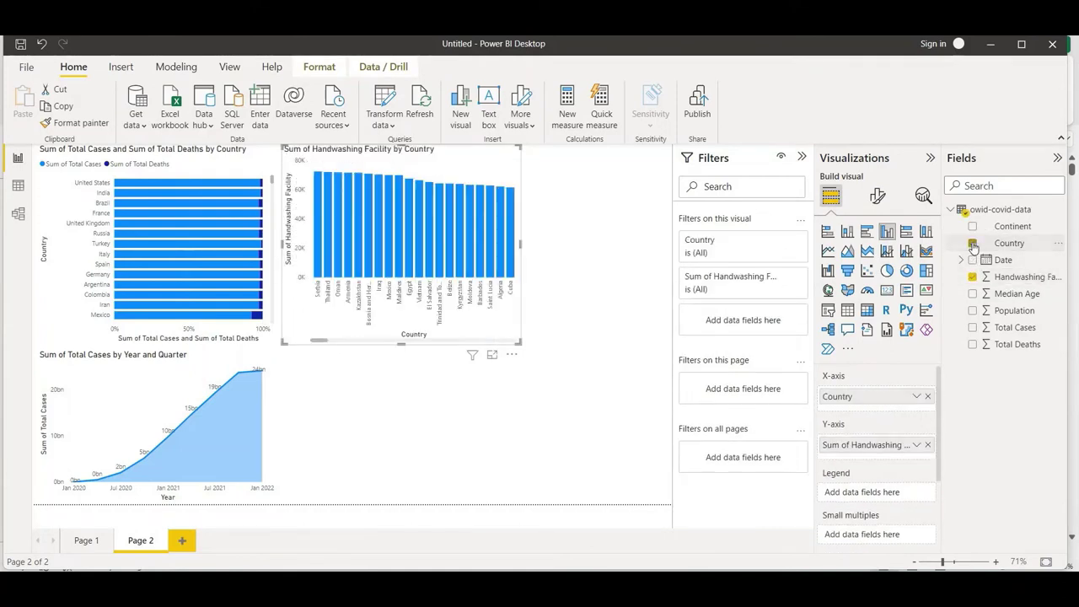
Step: Filter the handwashing chart's countries to United Kingdom and United States, and search the country filter for "india"
{"action": "left_click", "coordinate": [781, 241]}
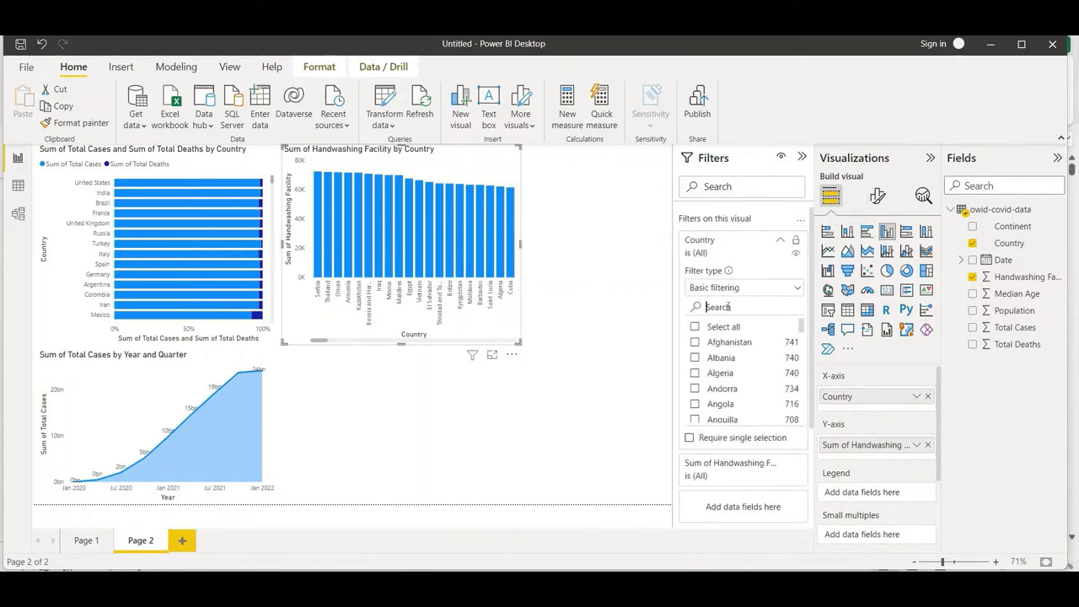
{"action": "type", "text": "united"}
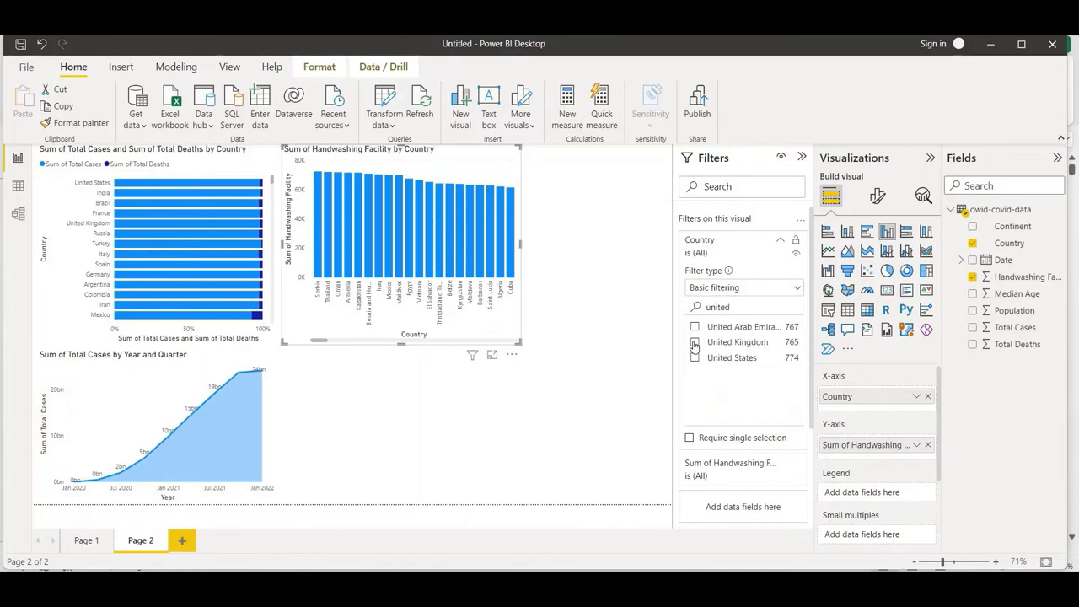
{"action": "left_click", "coordinate": [694, 342]}
{"action": "left_click", "coordinate": [694, 358]}
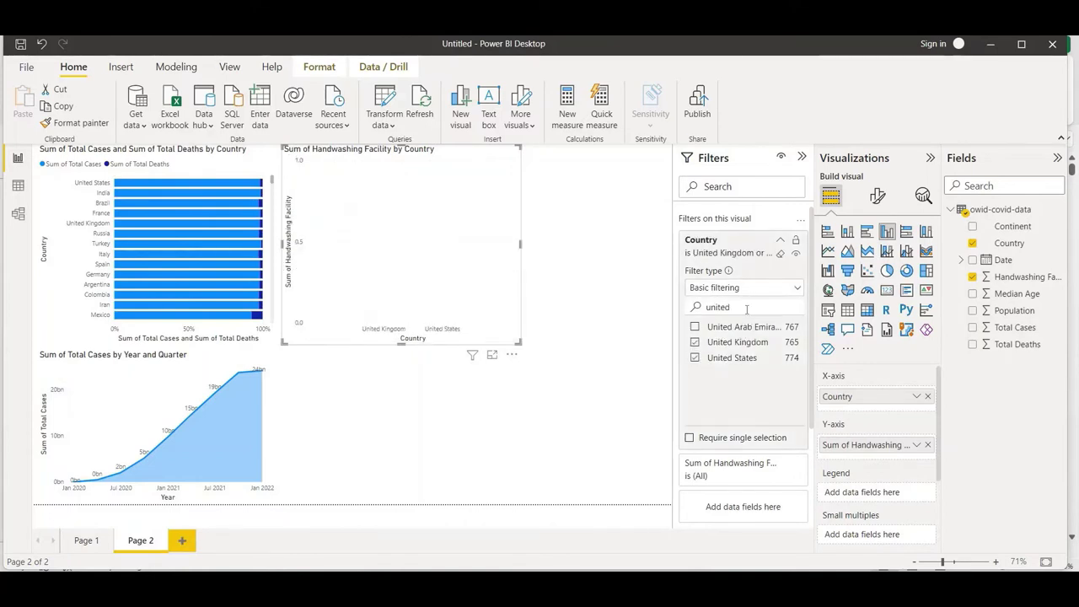
{"action": "key", "text": "ctrl+a"}
{"action": "key", "text": "BackSpace"}
{"action": "type", "text": "india"}
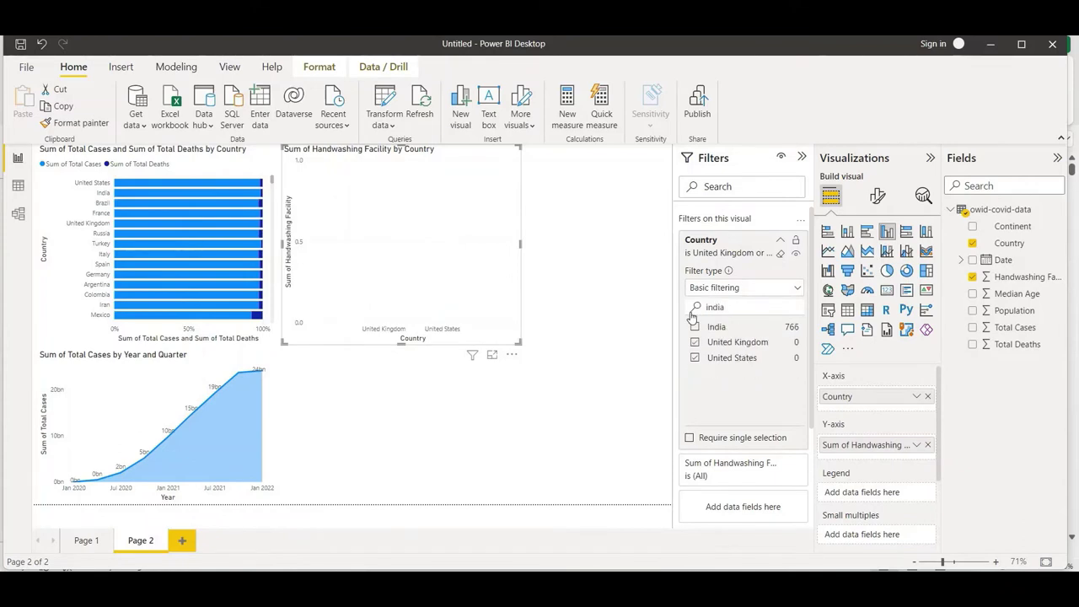
Step: Add India, France and Brazil to the Country filter of the handwashing facility column chart
{"action": "left_click", "coordinate": [694, 327]}
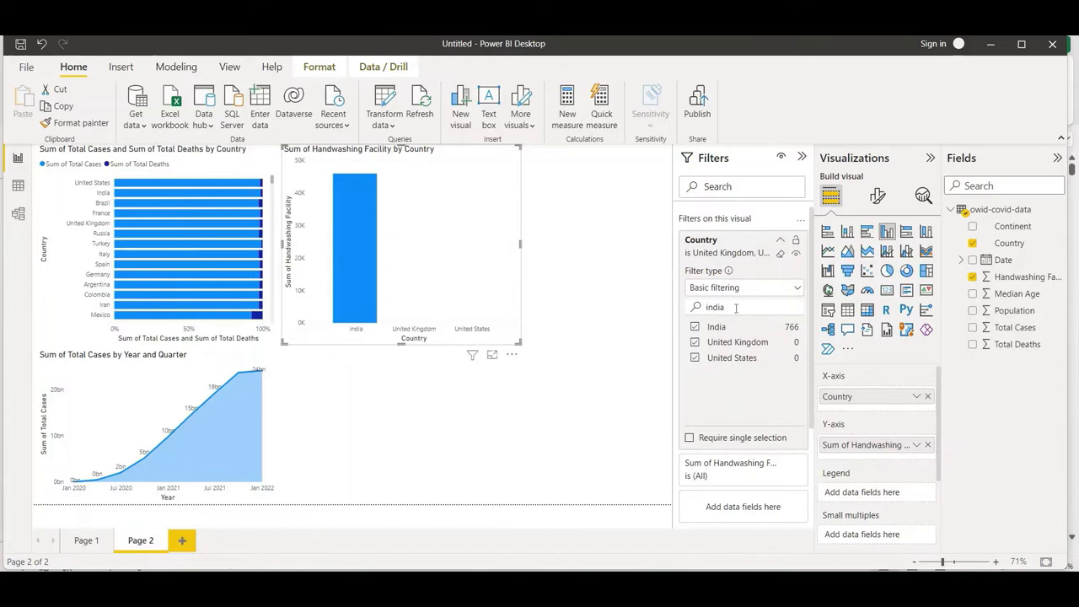
{"action": "key", "text": "ctrl+a"}
{"action": "key", "text": "BackSpace"}
{"action": "type", "text": "france"}
{"action": "left_click", "coordinate": [694, 327]}
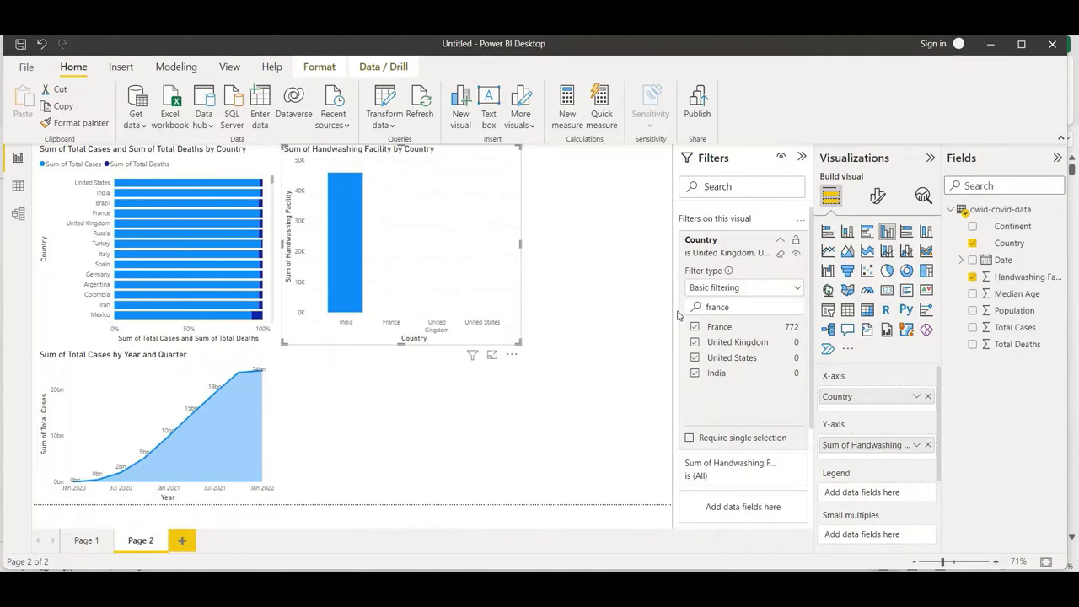
{"action": "key", "text": "ctrl+a"}
{"action": "type", "text": "bra"}
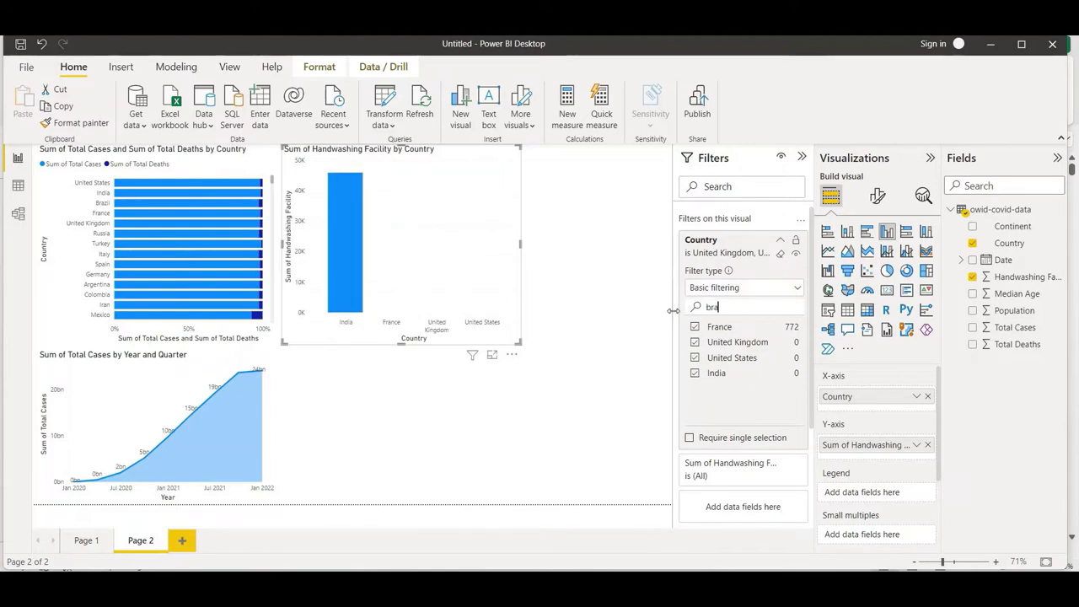
{"action": "left_click", "coordinate": [696, 327]}
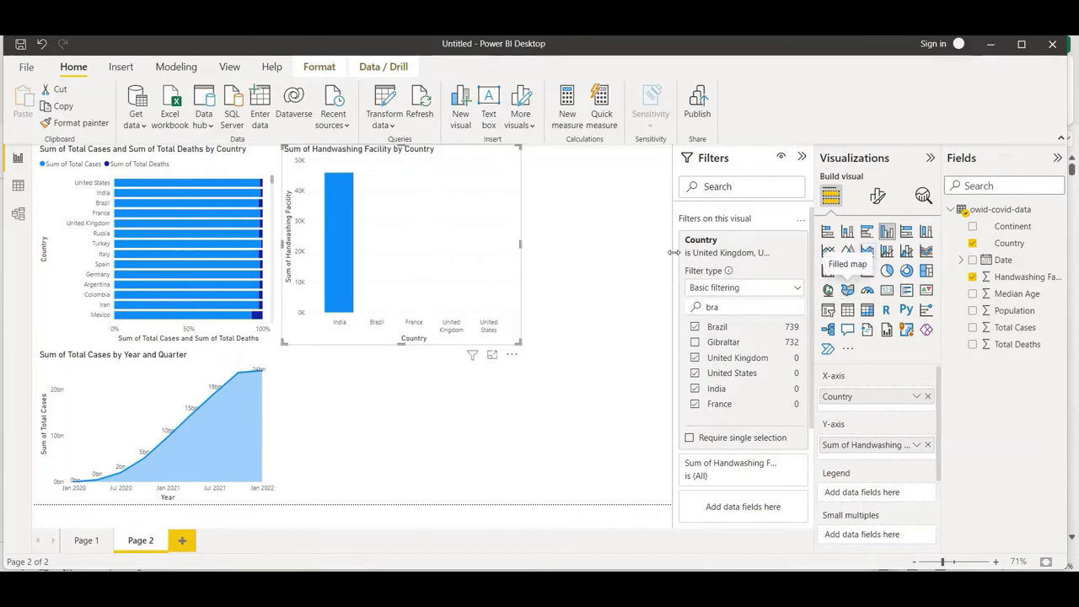
Step: Turn off the horizontal gridlines and turn on data labels for the handwashing facility chart
{"action": "left_click", "coordinate": [877, 196]}
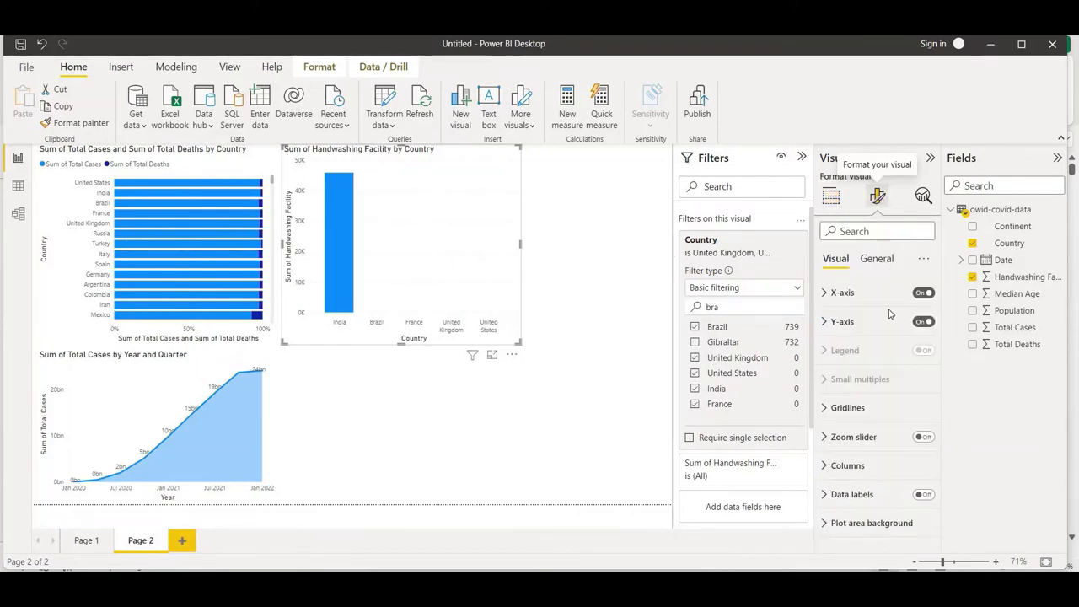
{"action": "left_click", "coordinate": [841, 408]}
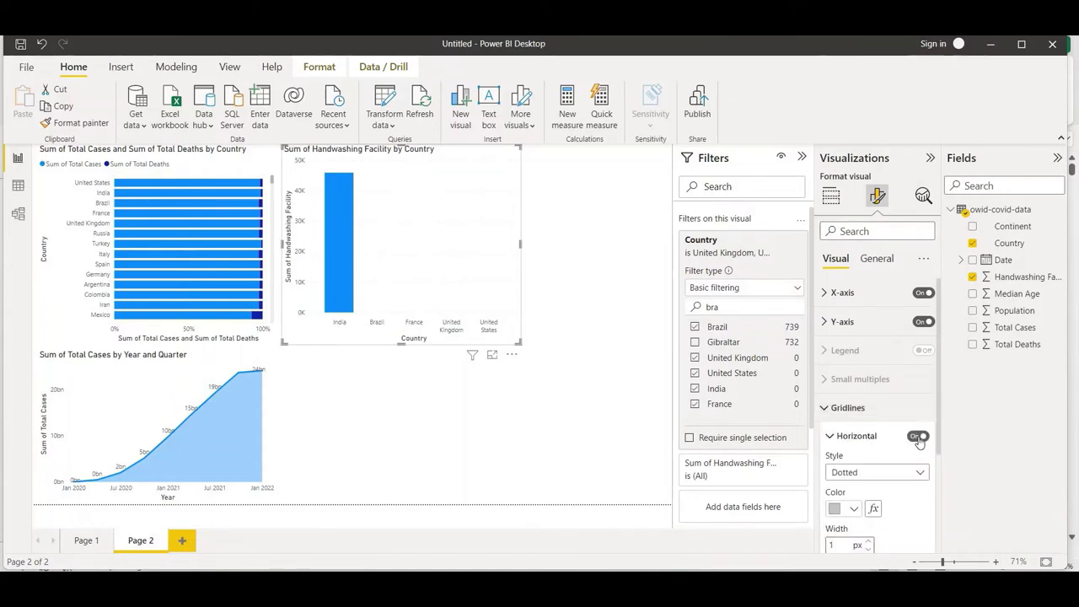
{"action": "left_click", "coordinate": [923, 436]}
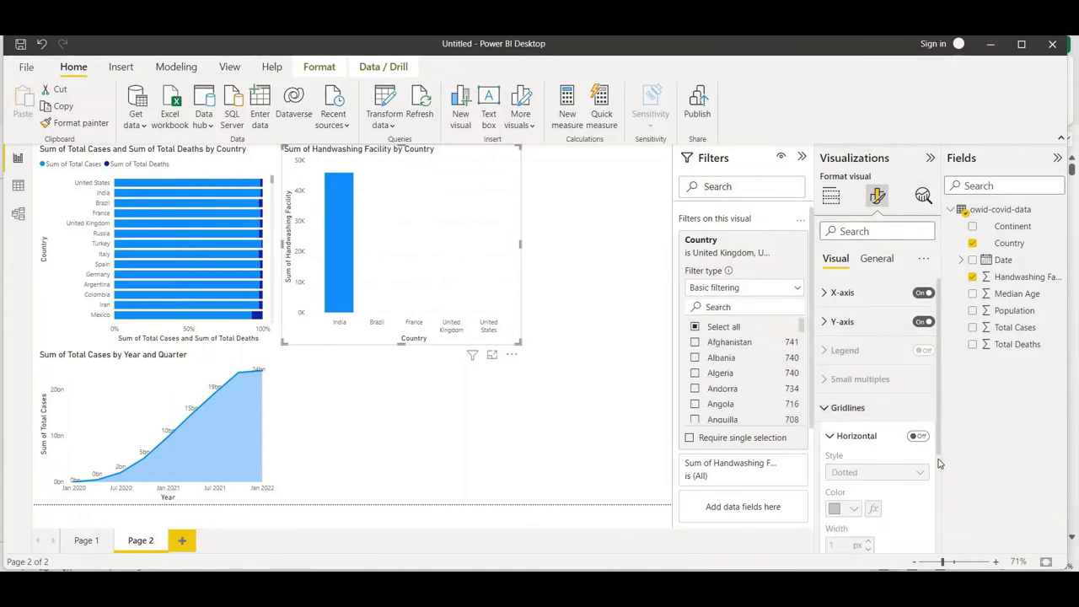
{"action": "scroll", "coordinate": [940, 467], "scroll_direction": "down", "scroll_amount": 1}
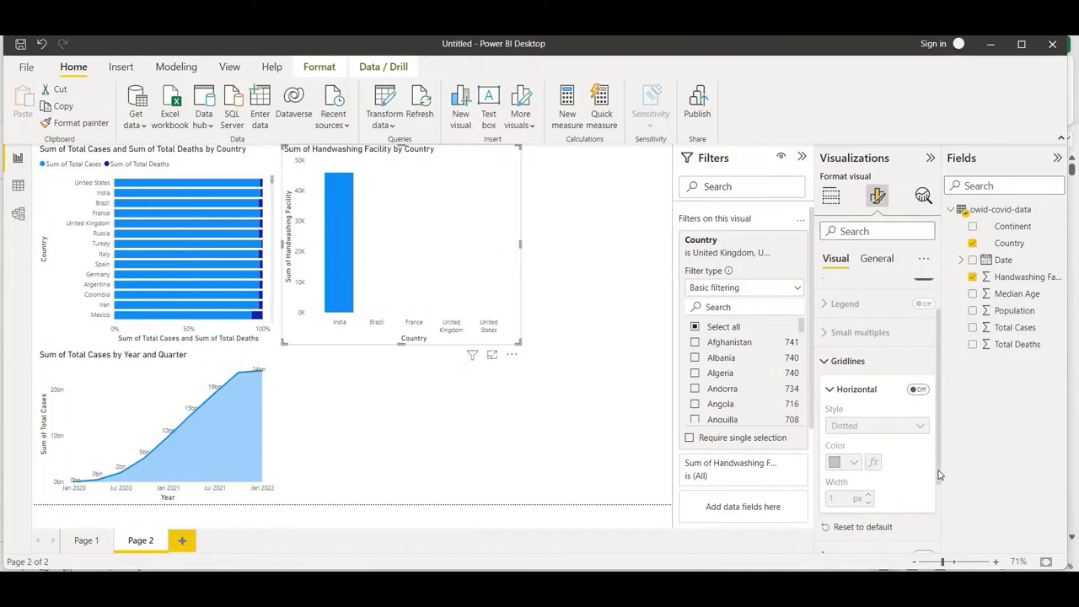
{"action": "scroll", "coordinate": [938, 475], "scroll_direction": "down", "scroll_amount": 3}
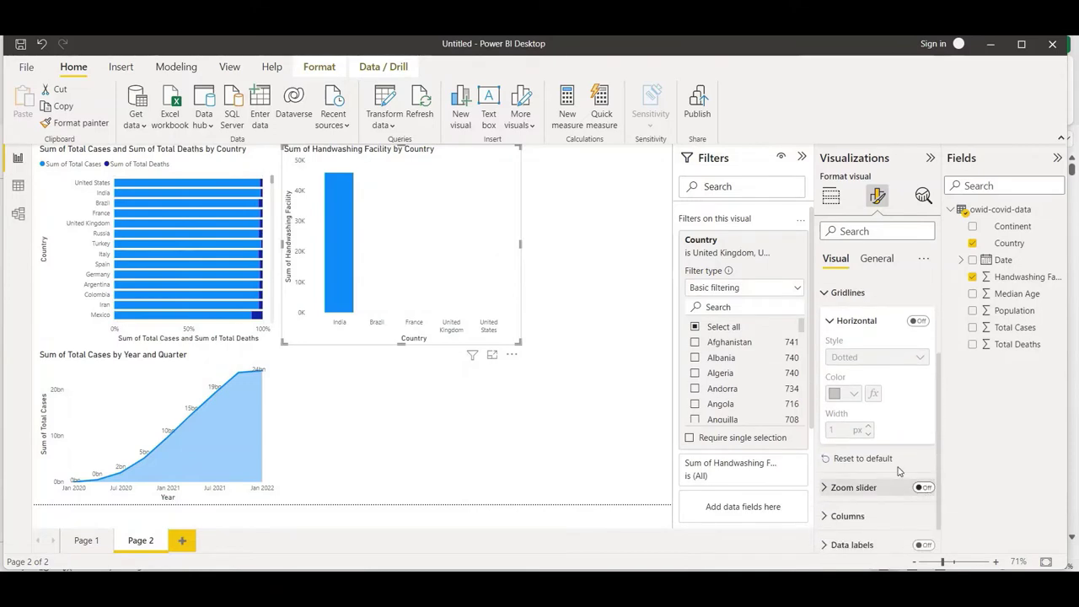
{"action": "scroll", "coordinate": [939, 522], "scroll_direction": "down", "scroll_amount": 1}
{"action": "left_click", "coordinate": [924, 512]}
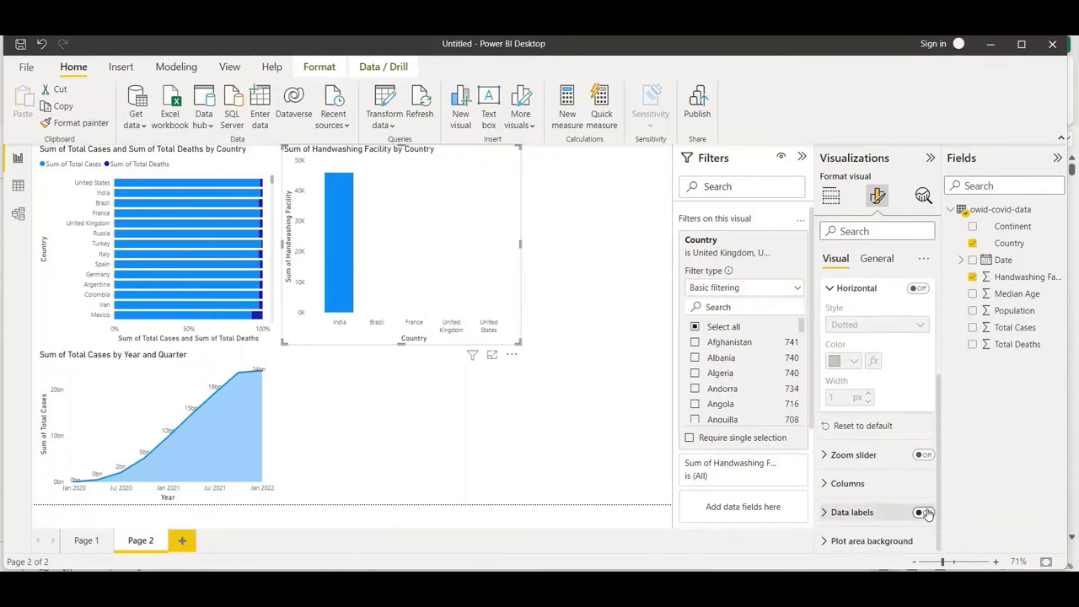
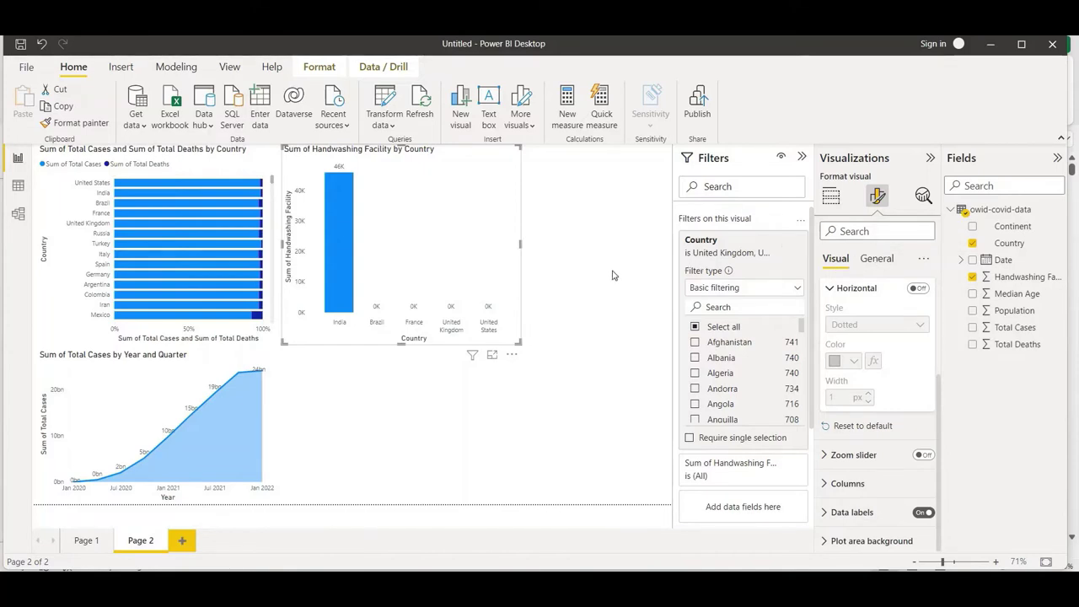
{"action": "left_click", "coordinate": [354, 556]}
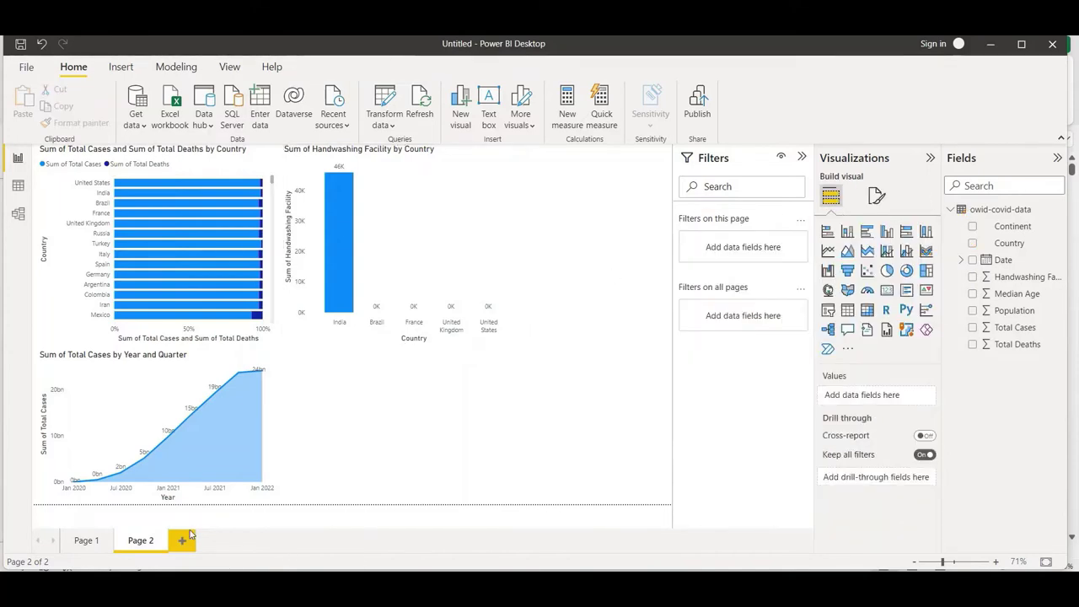
Step: Add a new report page and insert an enlarged matrix visual on it
{"action": "left_click", "coordinate": [184, 542]}
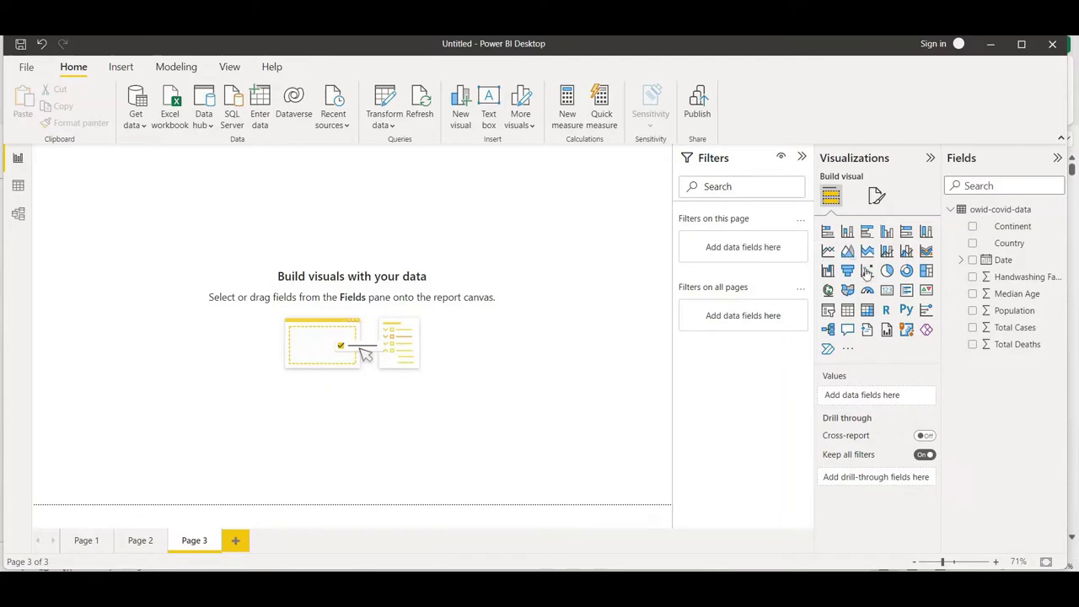
{"action": "left_click", "coordinate": [867, 310]}
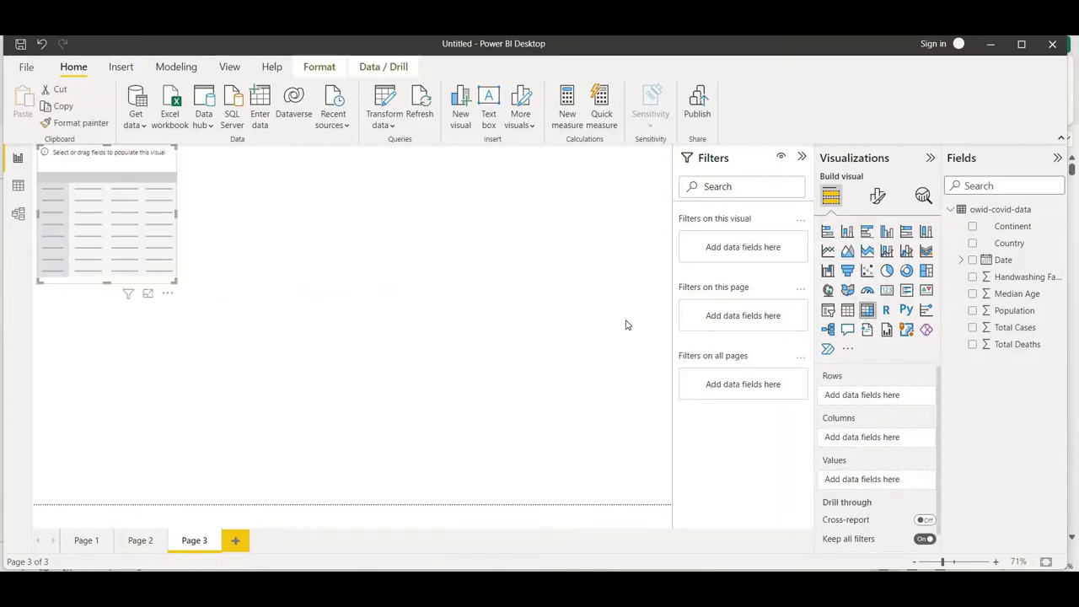
{"action": "left_click_drag", "start_coordinate": [175, 284], "coordinate": [297, 303]}
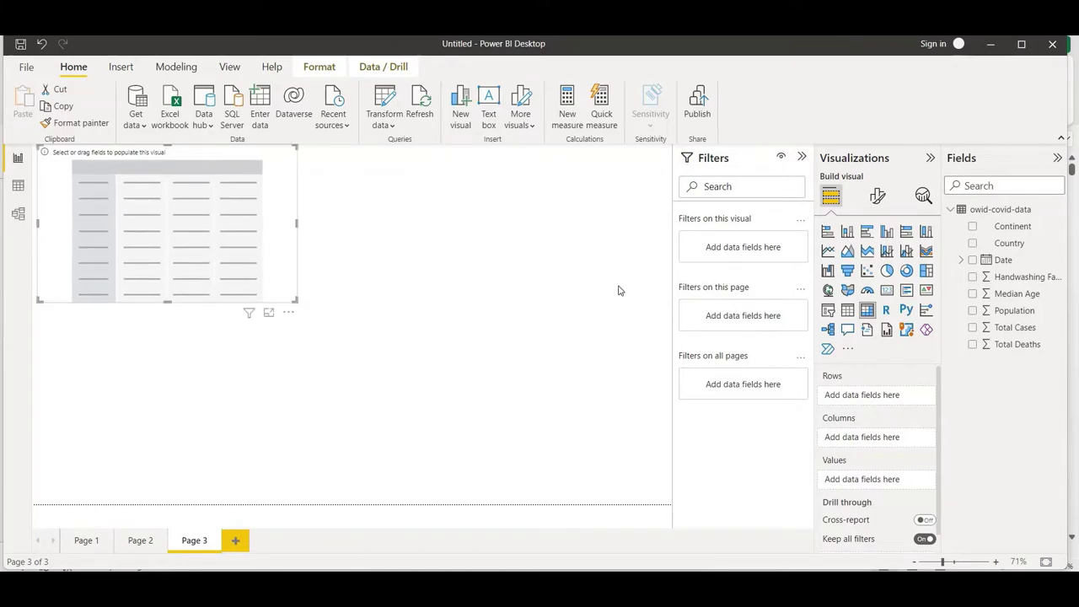
Step: Fill the matrix with Country as rows and Handwashing Facility as values, sorted descending by the handwashing sum
{"action": "left_click", "coordinate": [972, 243]}
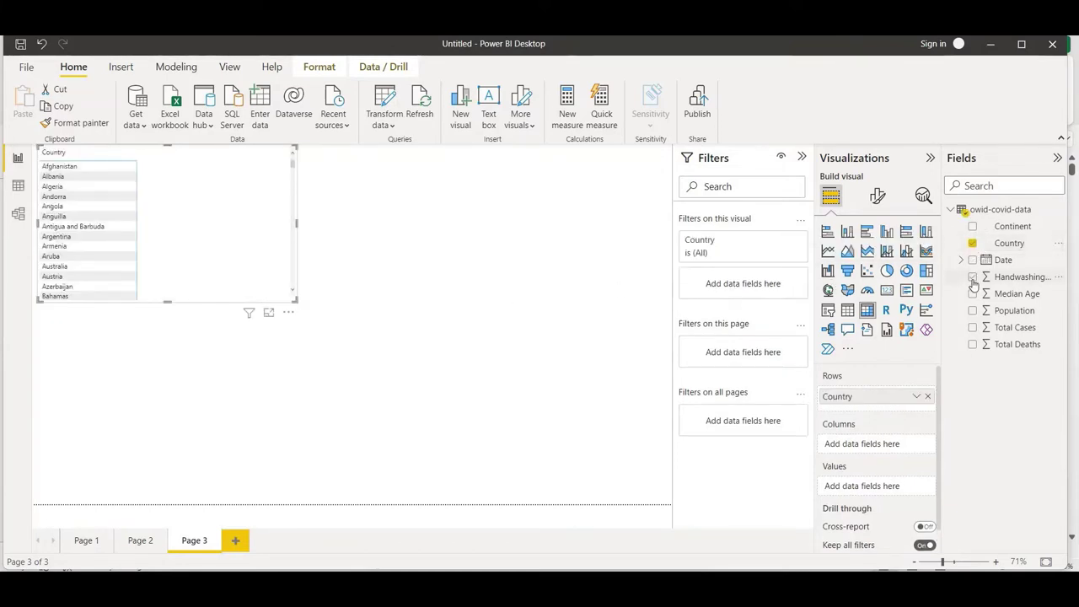
{"action": "left_click", "coordinate": [973, 279]}
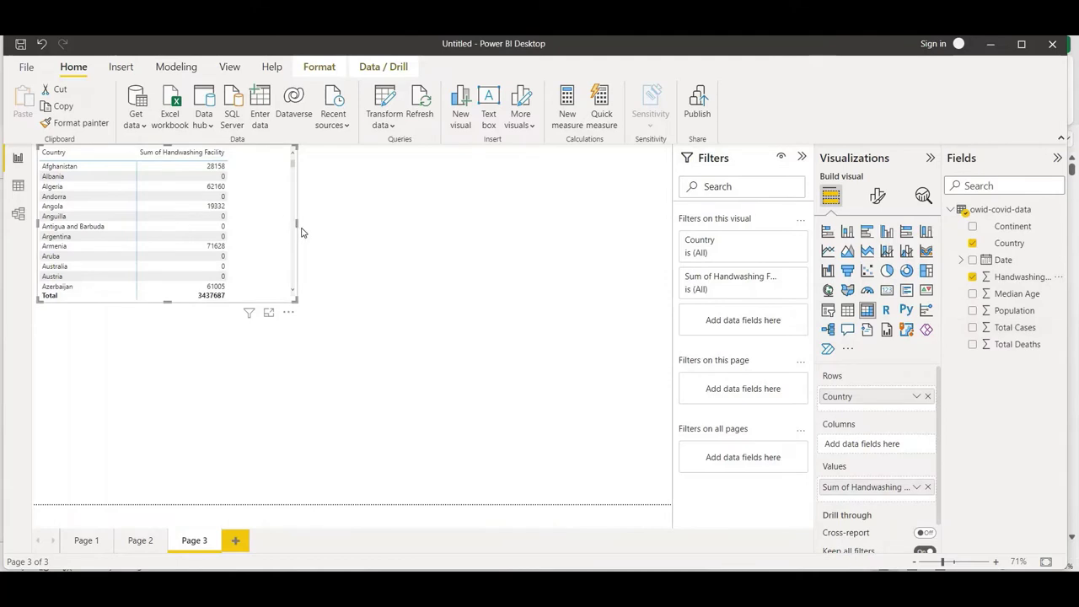
{"action": "left_click", "coordinate": [142, 159]}
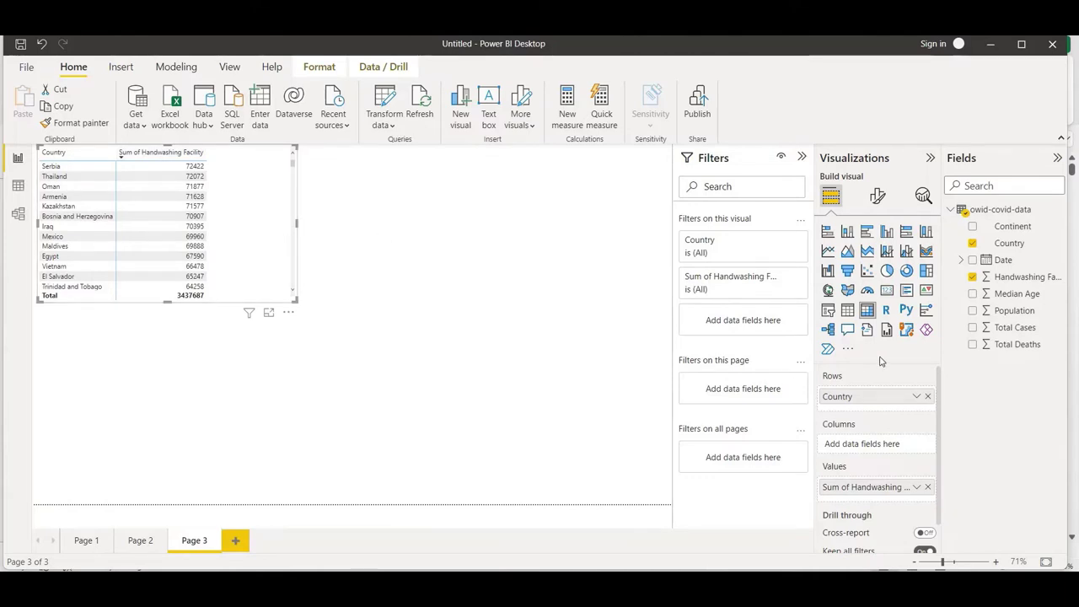
Step: Add Total Cases and Total Deaths to the matrix values and widen the visual to fit all columns
{"action": "left_click", "coordinate": [973, 328]}
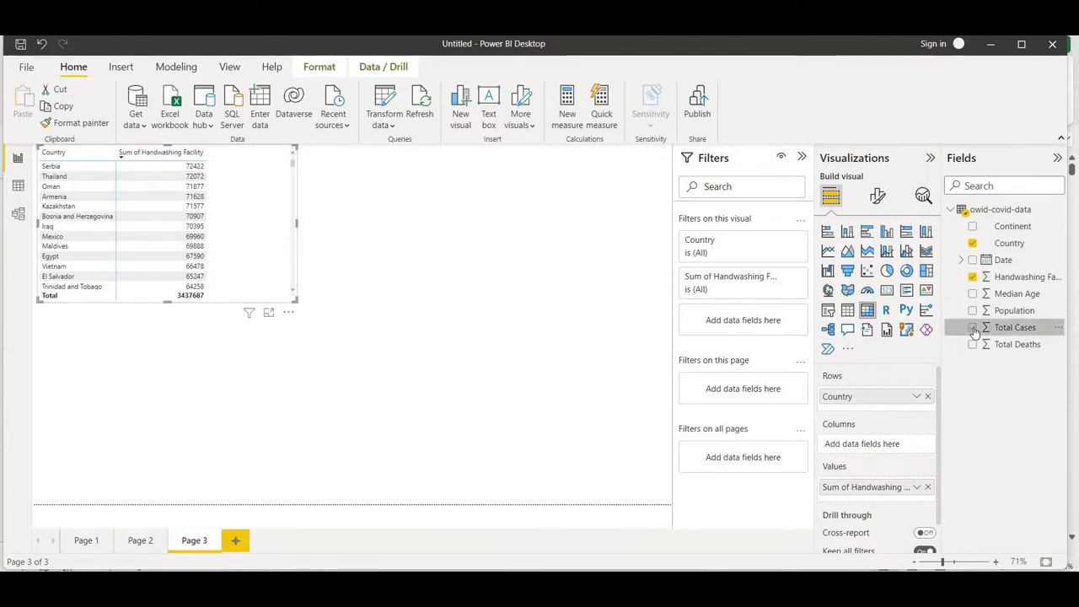
{"action": "left_click", "coordinate": [972, 345]}
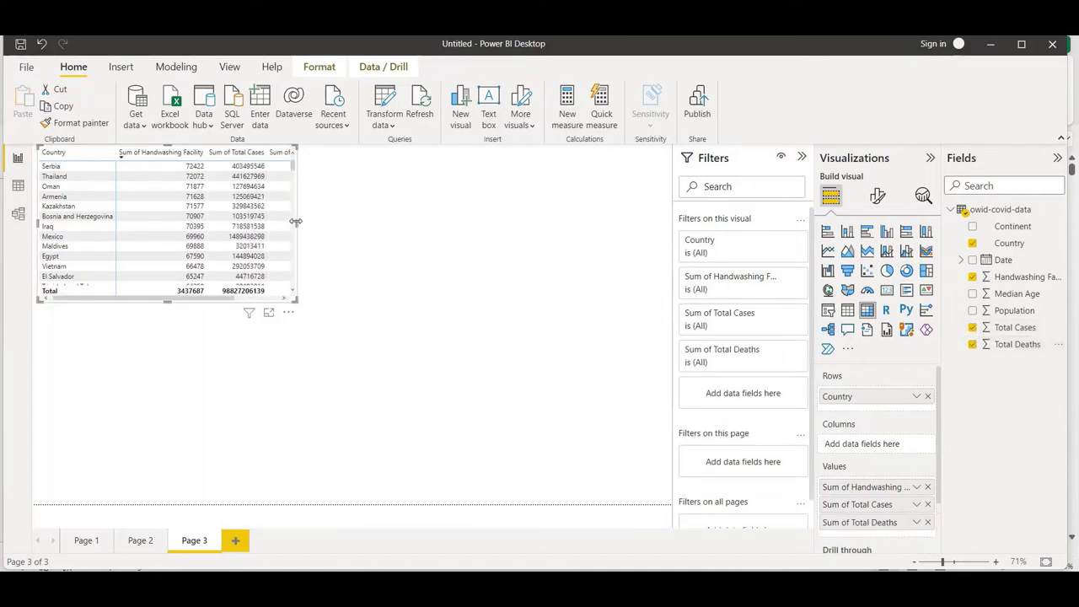
{"action": "mouse_move", "coordinate": [326, 234]}
{"action": "left_mouse_down"}
{"action": "mouse_move", "coordinate": [357, 234]}
{"action": "mouse_move", "coordinate": [344, 239]}
{"action": "left_mouse_up"}
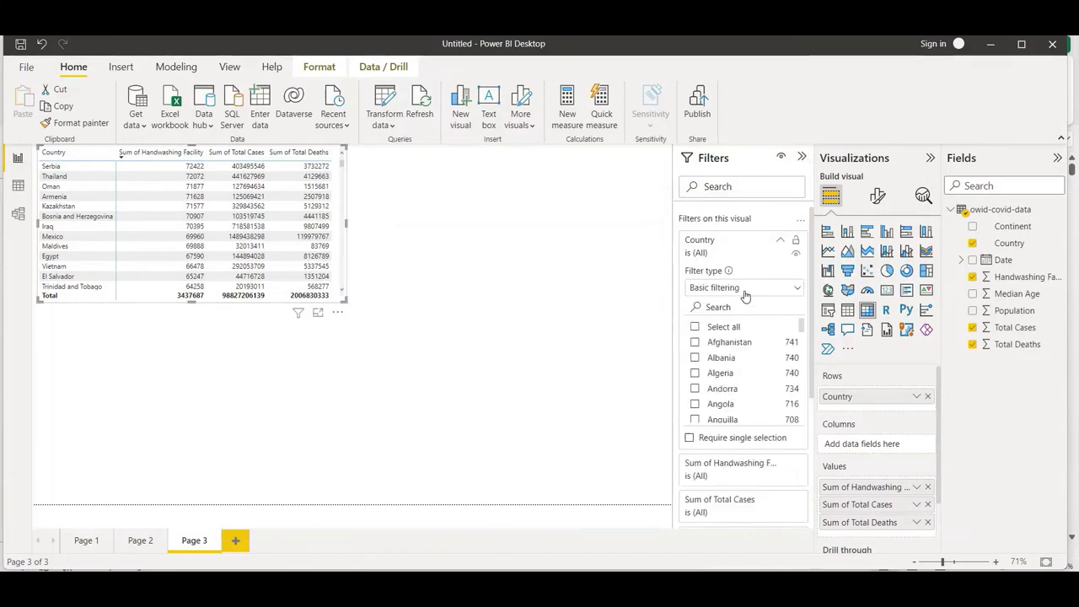
Step: Filter the matrix to the Top N 5 countries by sum of Handwashing Facility and shorten the visual to fit
{"action": "left_click", "coordinate": [744, 290]}
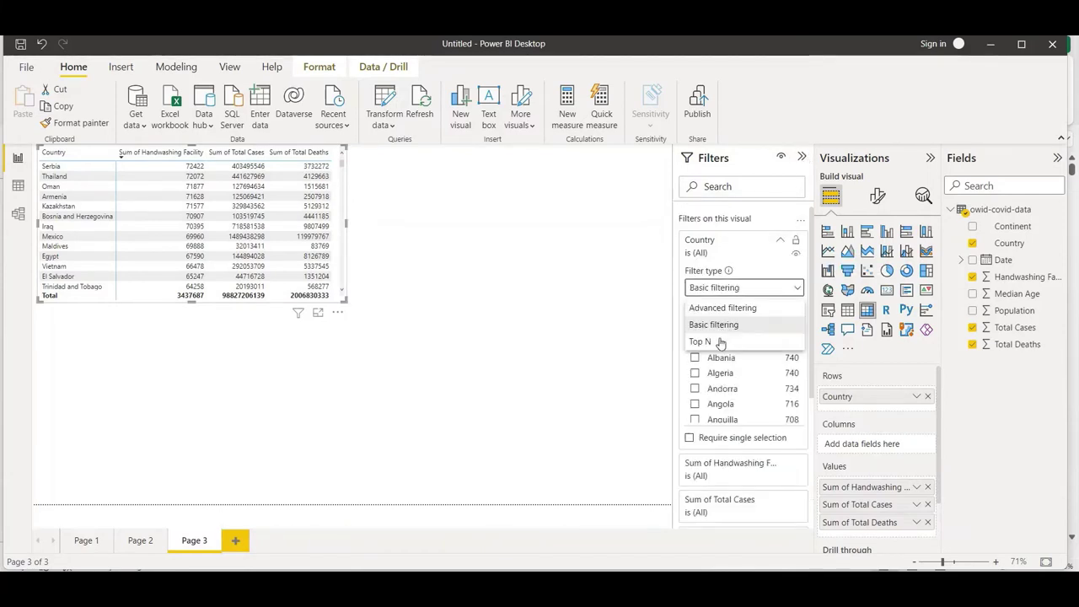
{"action": "left_click", "coordinate": [717, 341]}
{"action": "left_click", "coordinate": [764, 327]}
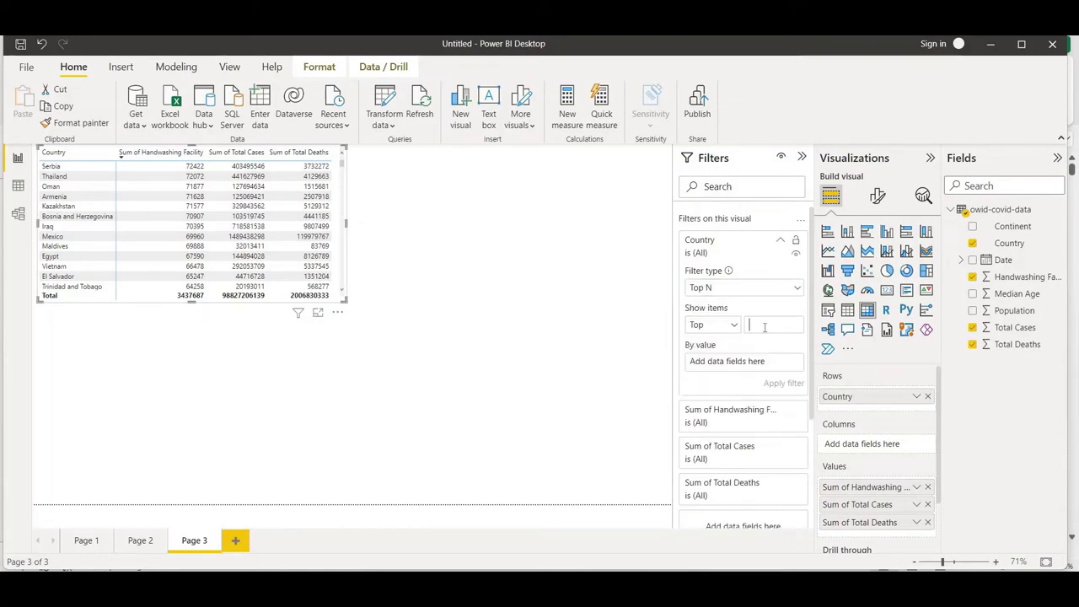
{"action": "type", "text": "5"}
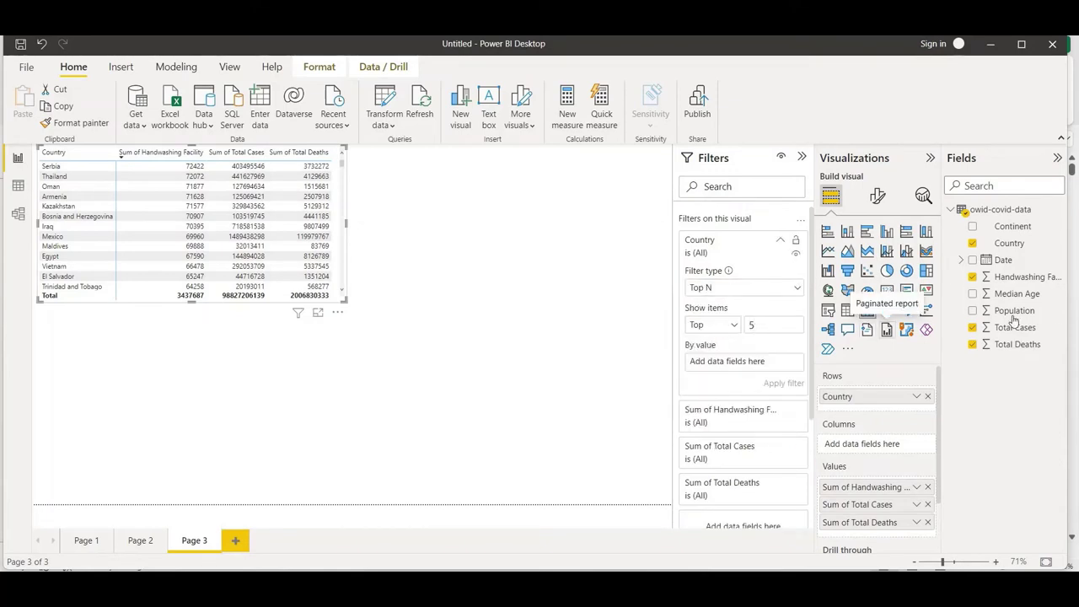
{"action": "left_click_drag", "start_coordinate": [1014, 278], "coordinate": [769, 362]}
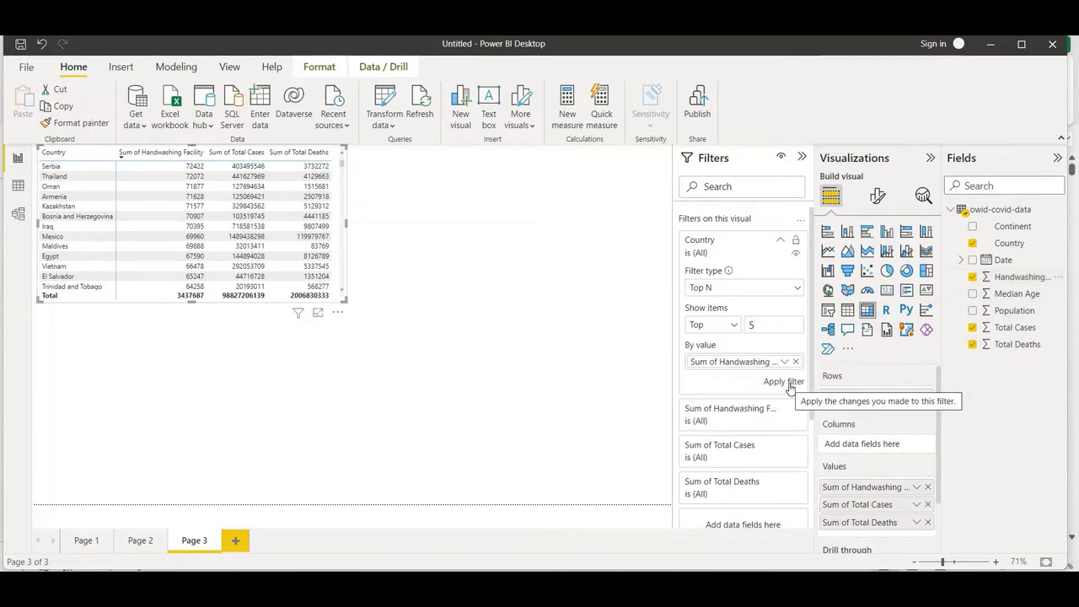
{"action": "left_click", "coordinate": [789, 385]}
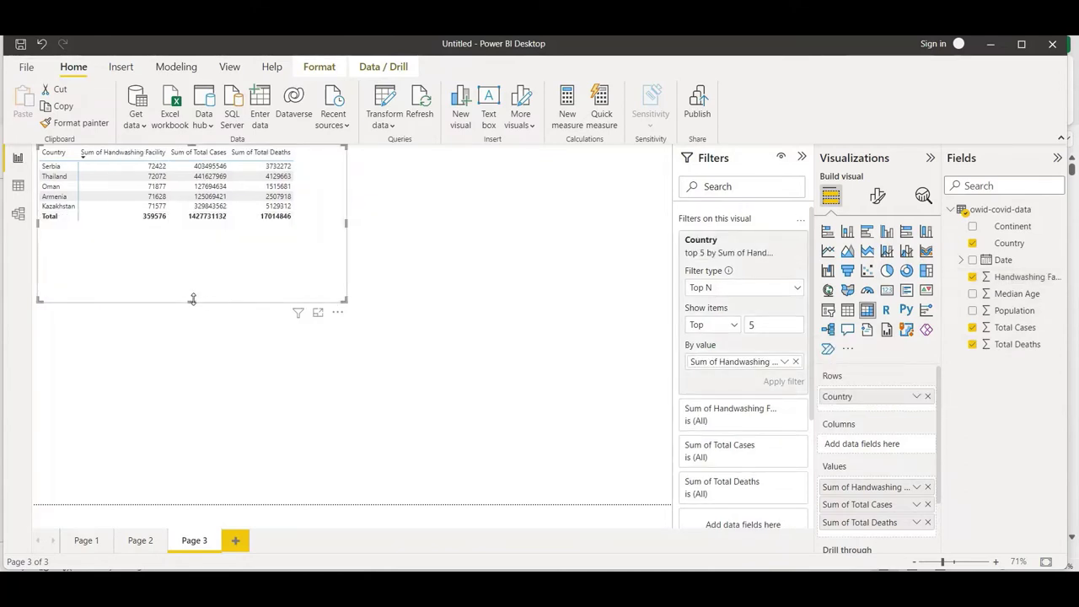
{"action": "left_click_drag", "start_coordinate": [193, 301], "coordinate": [197, 233]}
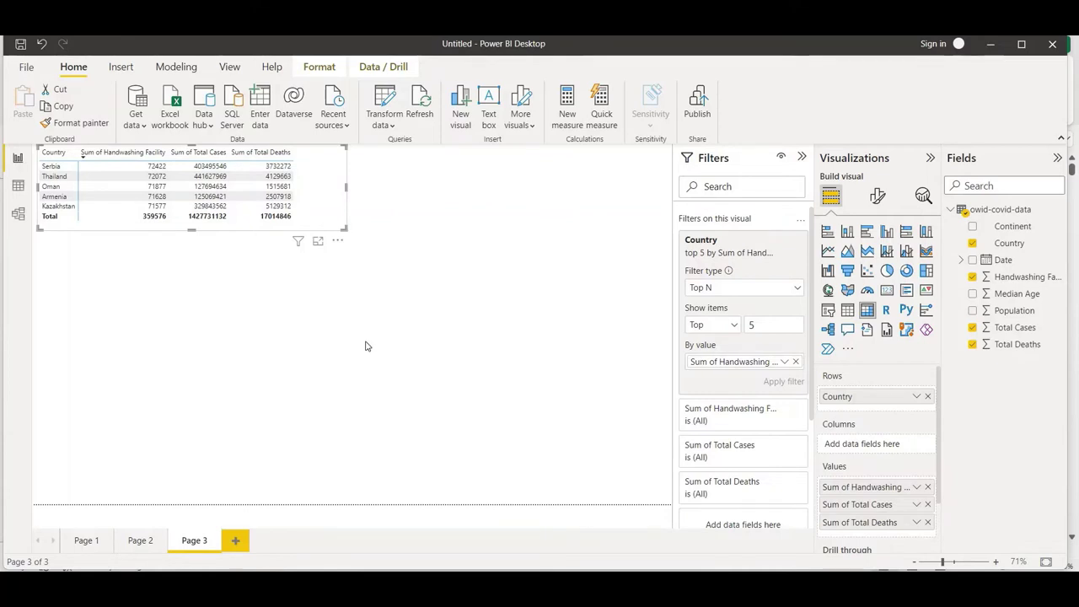
Step: Duplicate the matrix visual on the same page and place the copy directly below the original
{"action": "left_click", "coordinate": [340, 242]}
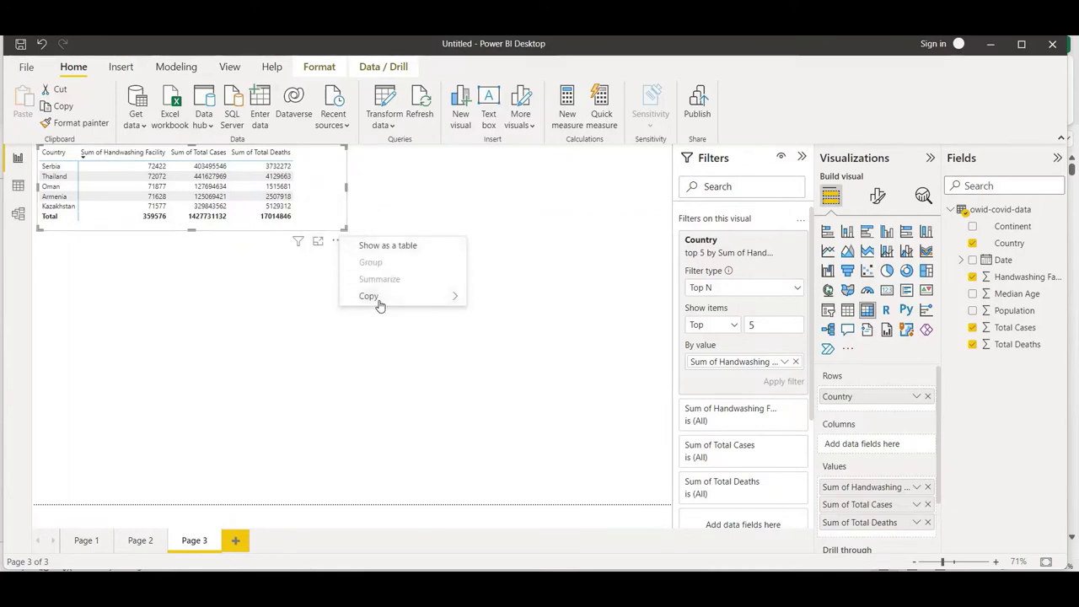
{"action": "mouse_move", "coordinate": [379, 304]}
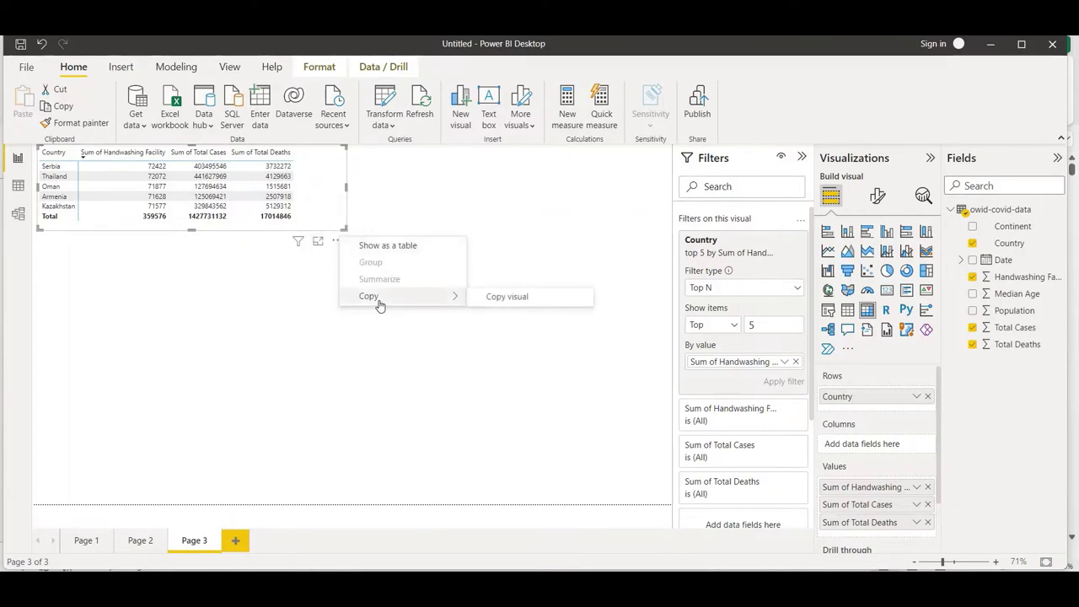
{"action": "left_click", "coordinate": [489, 298]}
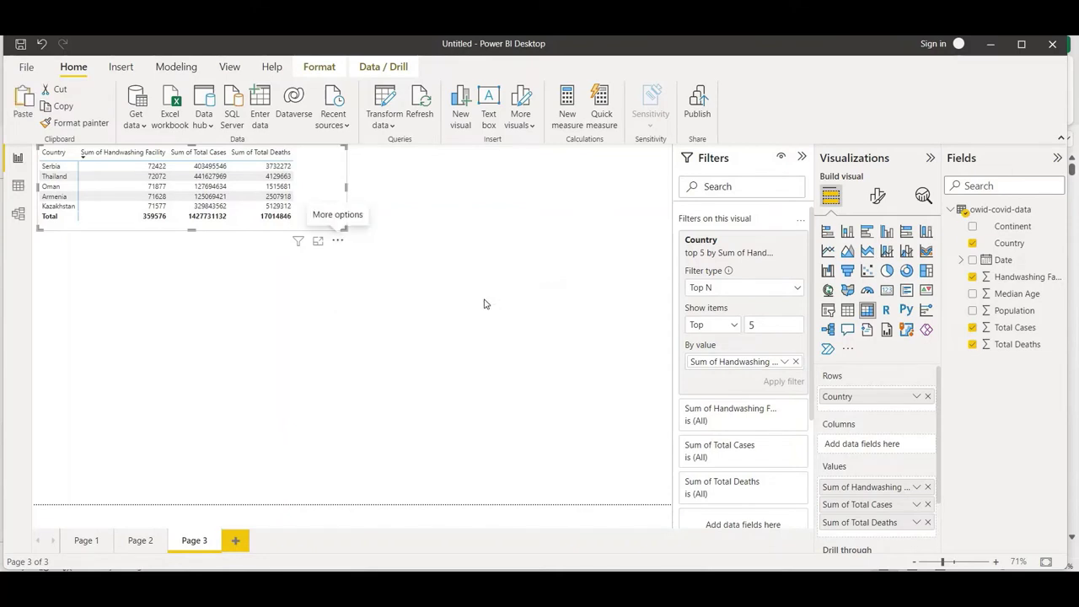
{"action": "left_click", "coordinate": [359, 337]}
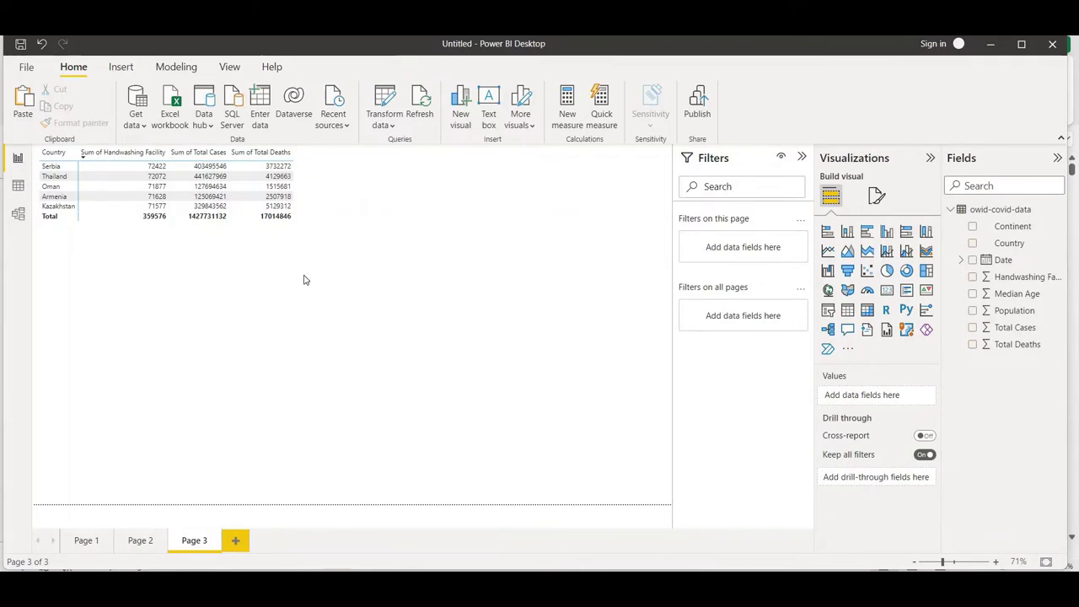
{"action": "key", "text": "ctrl+v"}
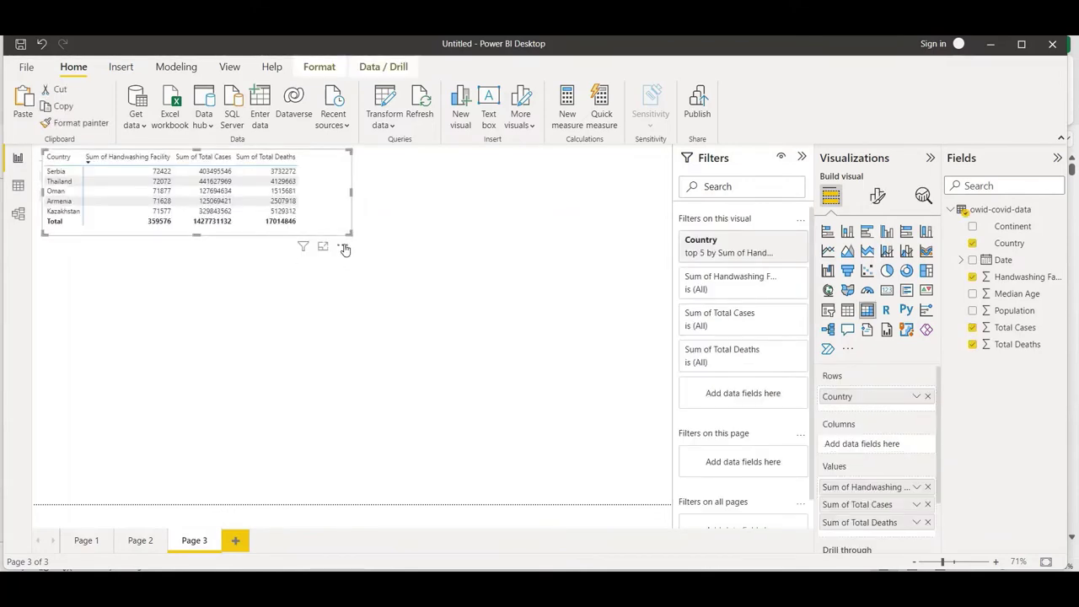
{"action": "left_click_drag", "start_coordinate": [344, 249], "coordinate": [686, 266]}
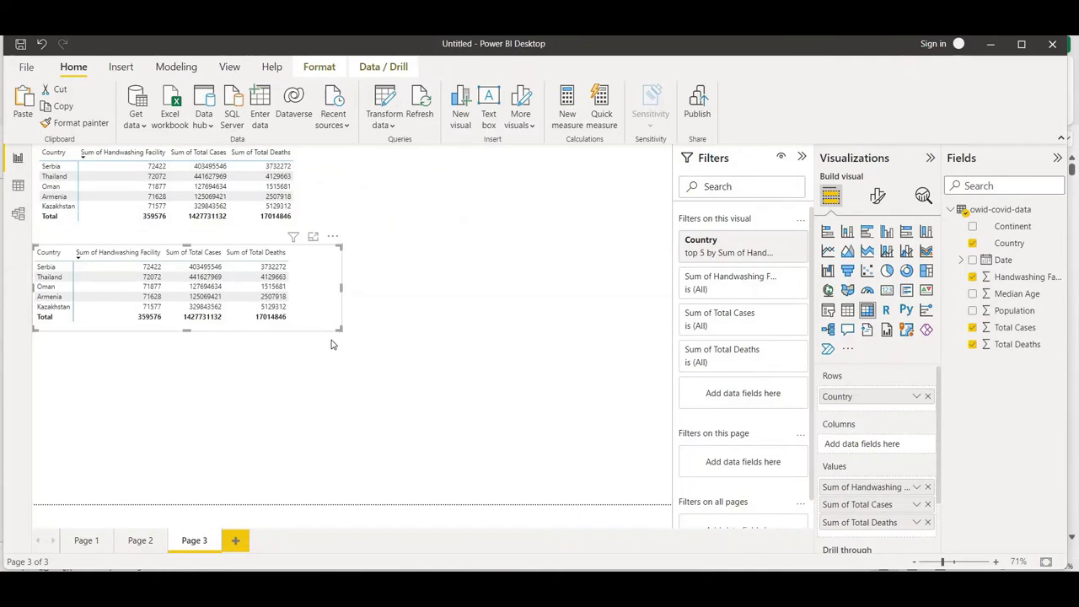
Step: Convert the copied matrix to a clustered column chart and remove Handwashing Facility from its Y-axis
{"action": "left_click", "coordinate": [886, 232]}
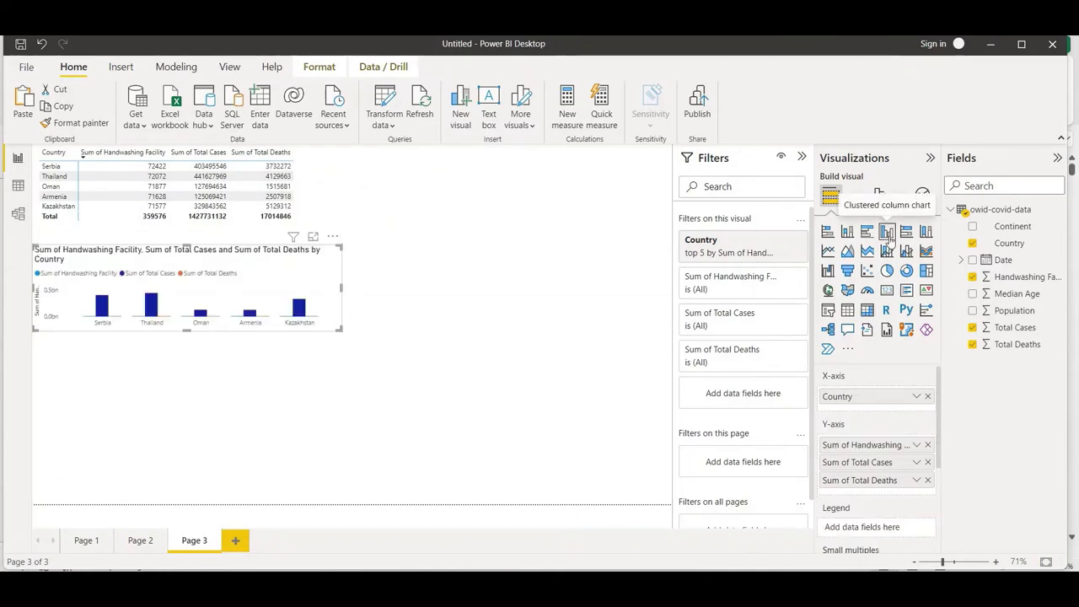
{"action": "left_click", "coordinate": [928, 445]}
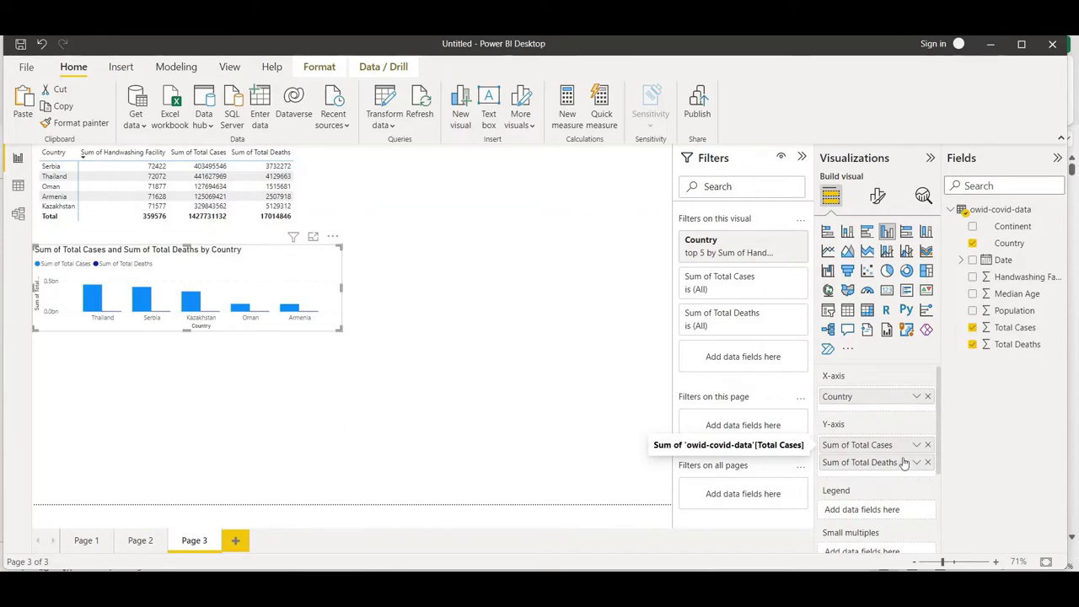
Step: Reorder the clustered column chart's Y-axis so Sum of Total Deaths comes before Sum of Total Cases
{"action": "mouse_move", "coordinate": [877, 464]}
{"action": "left_mouse_down"}
{"action": "mouse_move", "coordinate": [874, 442]}
{"action": "mouse_move", "coordinate": [886, 465]}
{"action": "mouse_move", "coordinate": [880, 444]}
{"action": "left_mouse_up"}
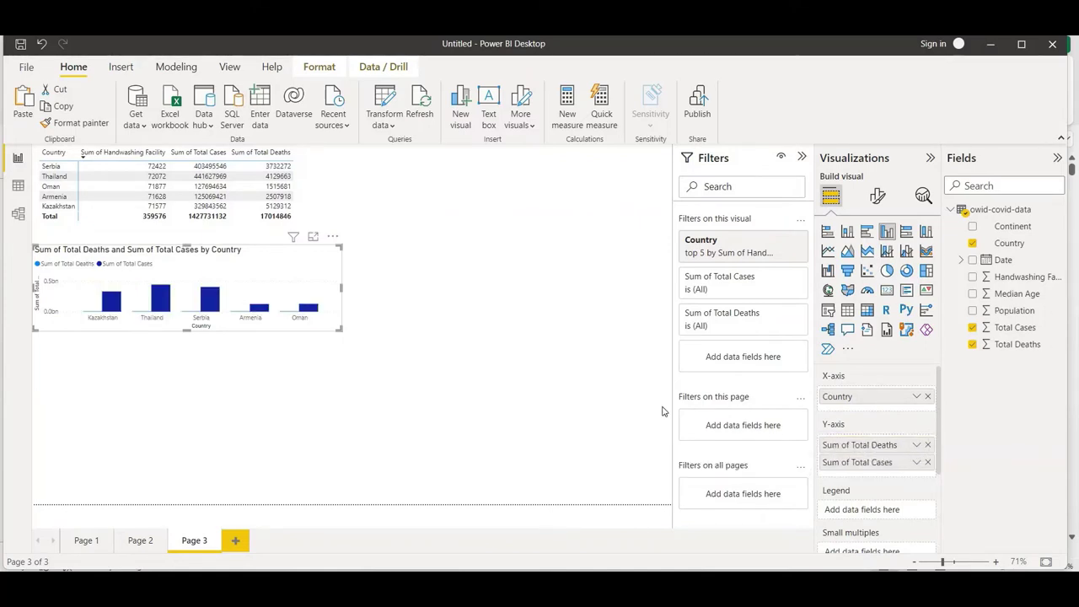
{"action": "left_click", "coordinate": [506, 242]}
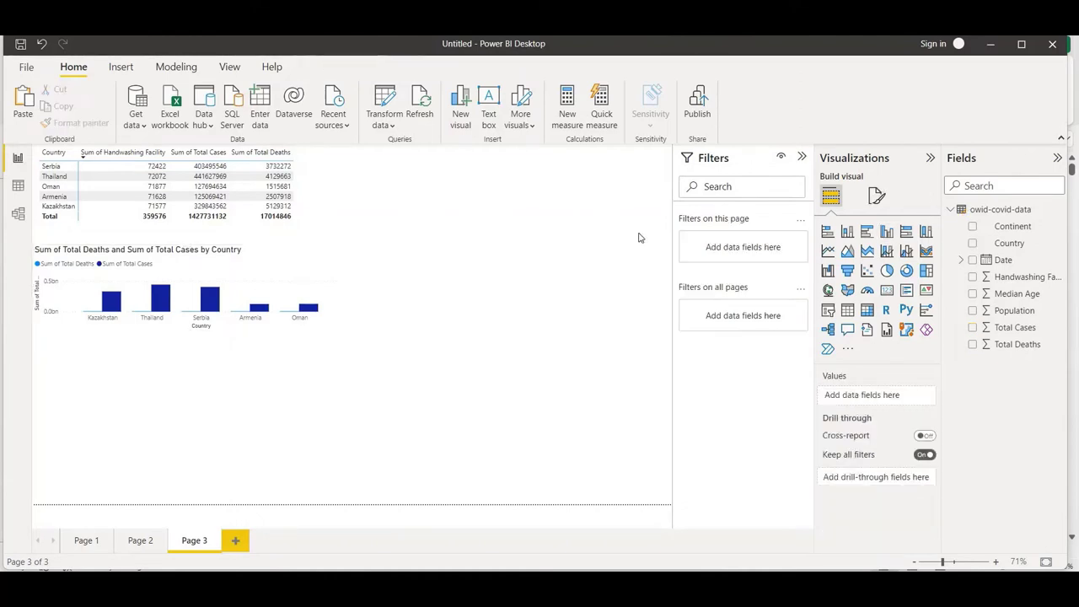
Step: Set the Pexels image ending in 9574405.jpg from the Downloads folder as Page 3's canvas background
{"action": "left_click", "coordinate": [876, 195]}
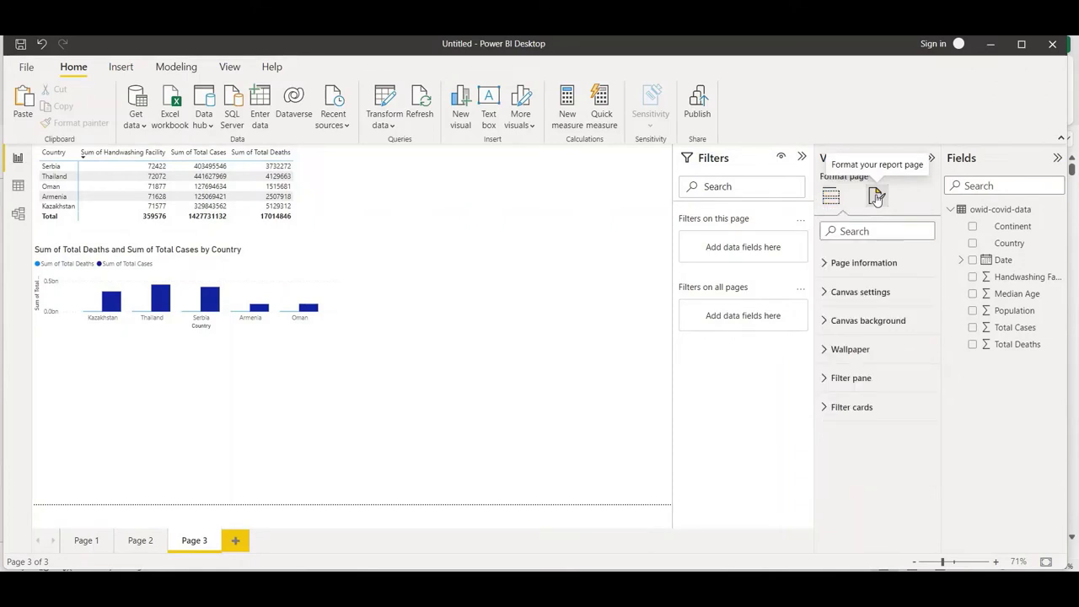
{"action": "left_click", "coordinate": [851, 323]}
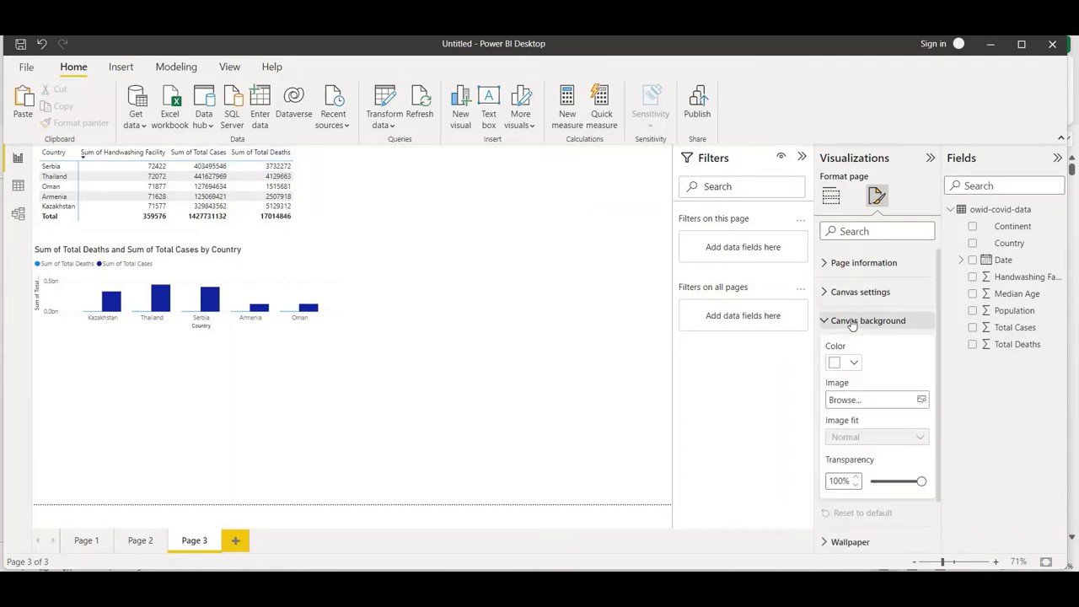
{"action": "left_click", "coordinate": [921, 400]}
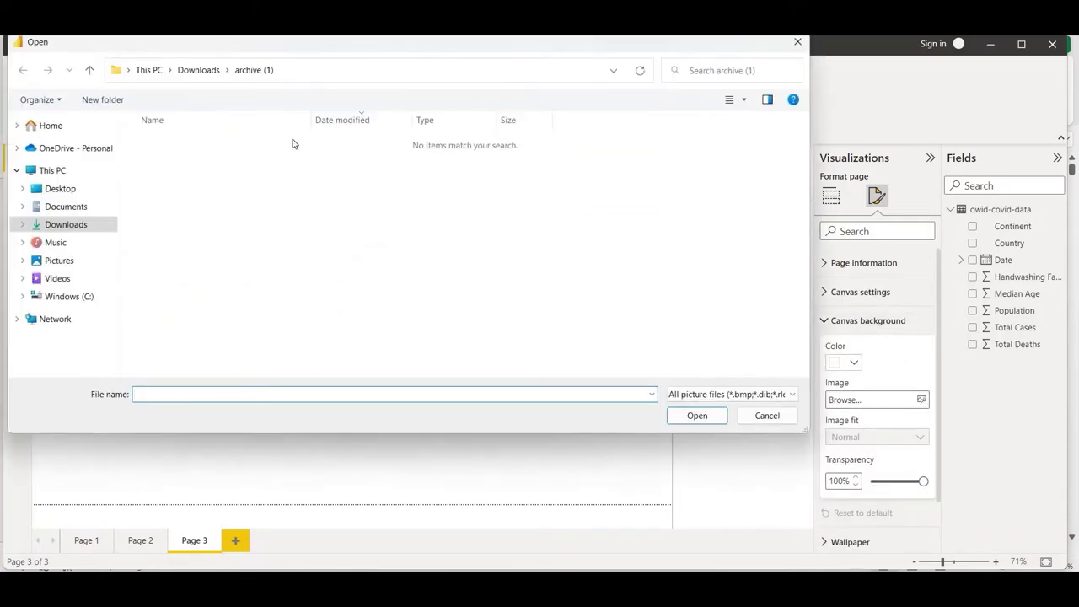
{"action": "left_click", "coordinate": [199, 71]}
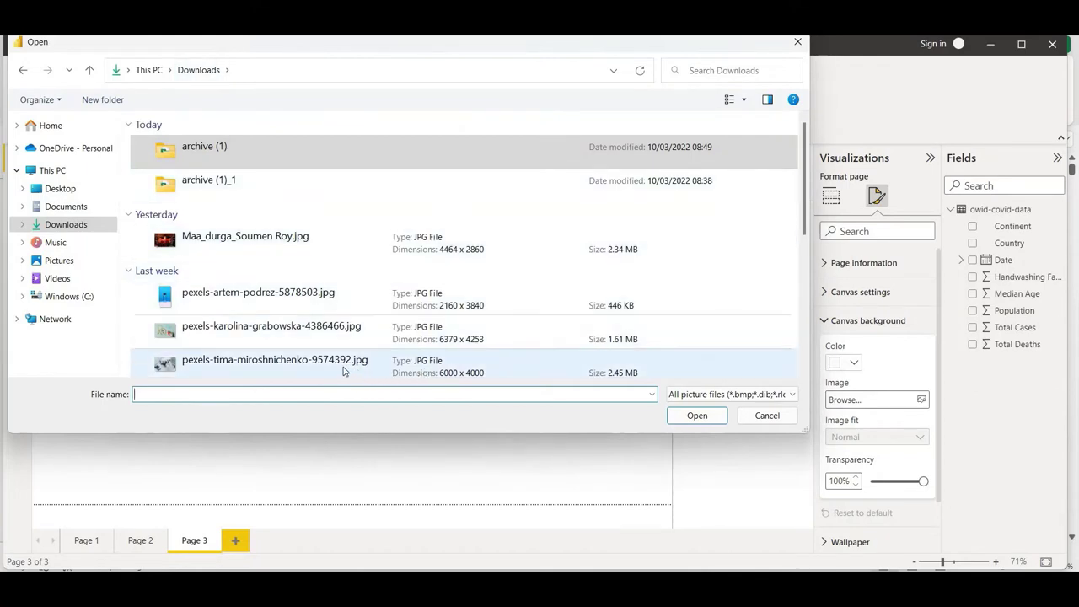
{"action": "left_click", "coordinate": [805, 373]}
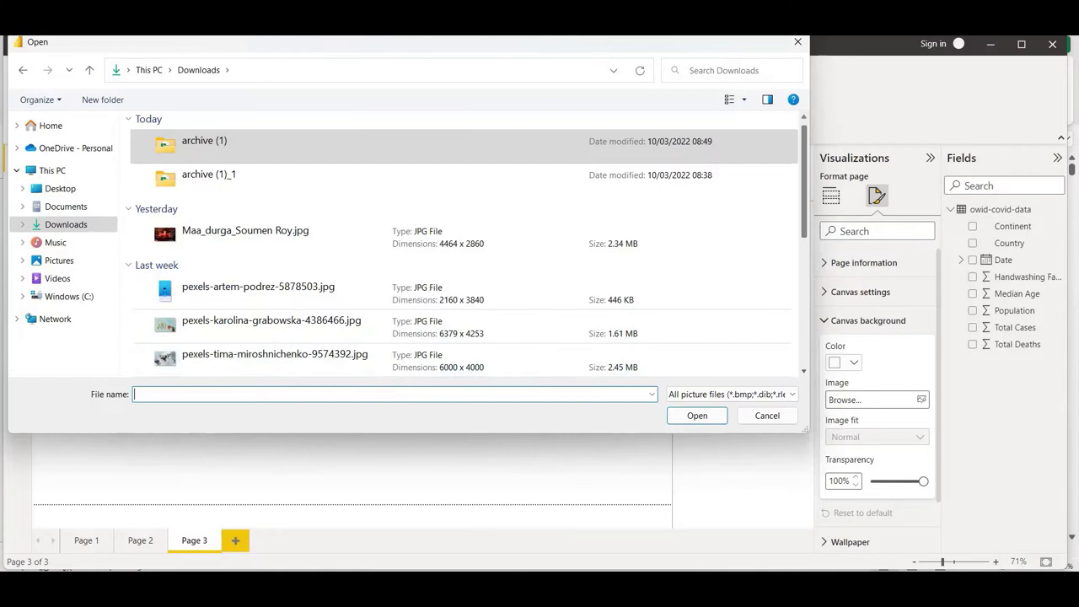
{"action": "left_click", "coordinate": [805, 373]}
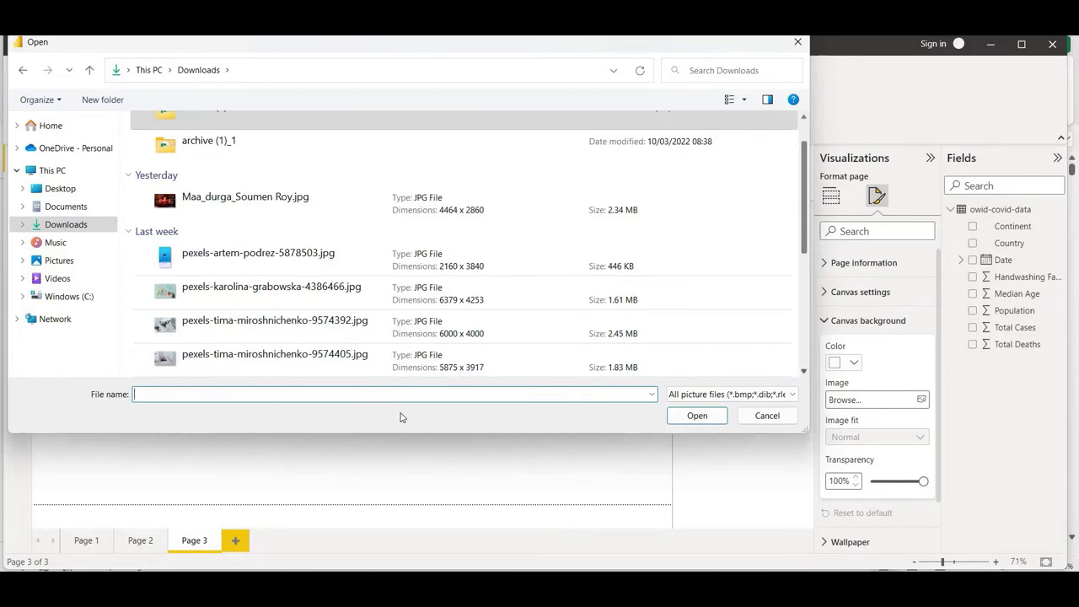
{"action": "left_click", "coordinate": [282, 372]}
{"action": "double_click", "coordinate": [283, 373]}
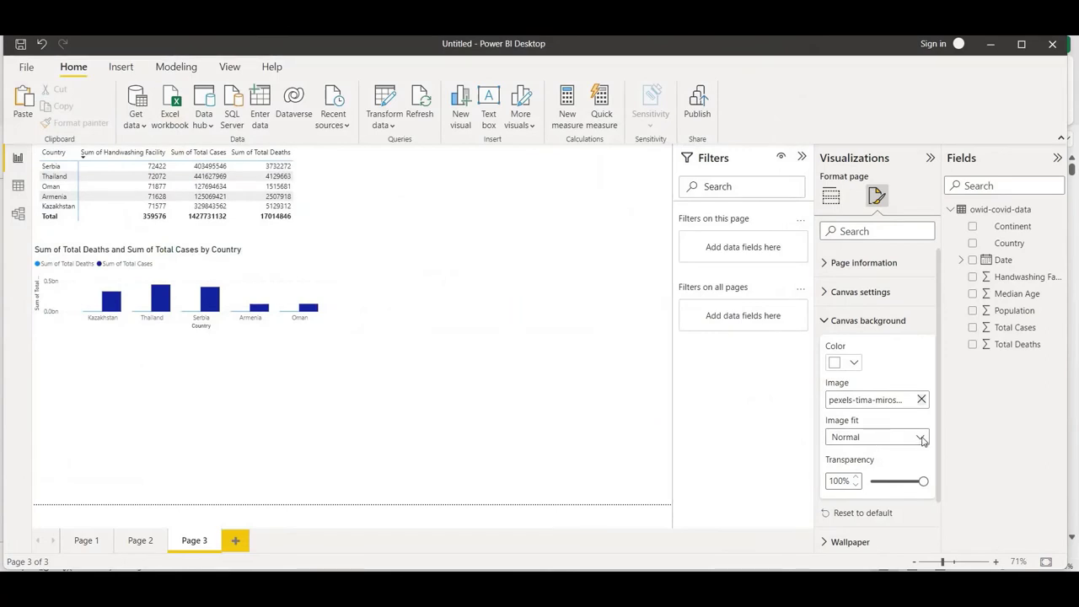
Step: Set Page 3's background image fit to Fit and its transparency to 50%
{"action": "left_click", "coordinate": [922, 438]}
{"action": "left_click", "coordinate": [888, 469]}
{"action": "left_click_drag", "start_coordinate": [923, 482], "coordinate": [897, 481]}
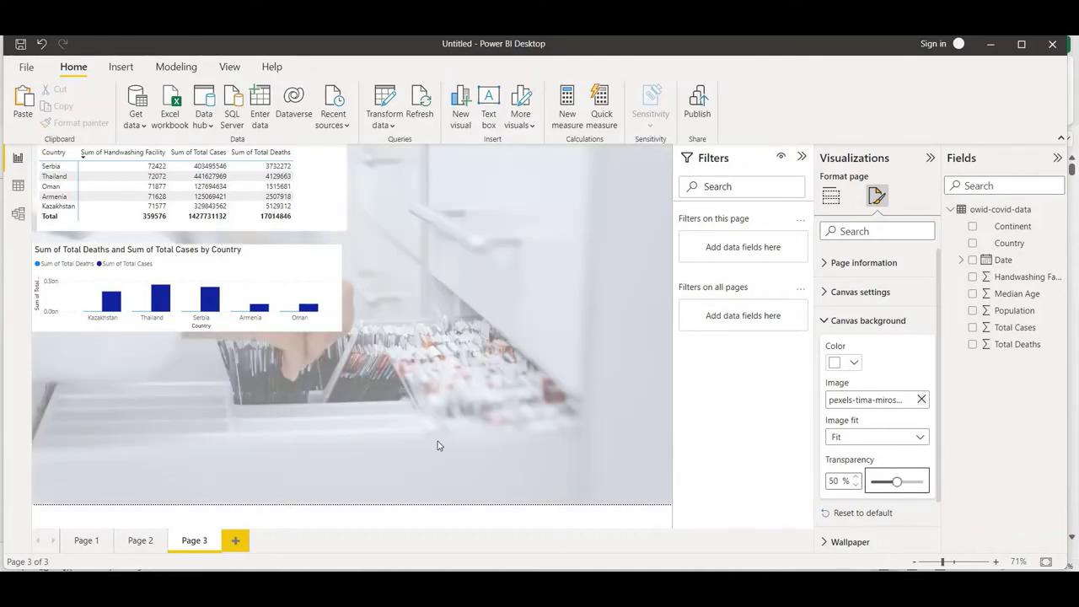
Step: Apply the same Pexels image ending in 9574405.jpg as the canvas background of Page 2
{"action": "left_click", "coordinate": [138, 540]}
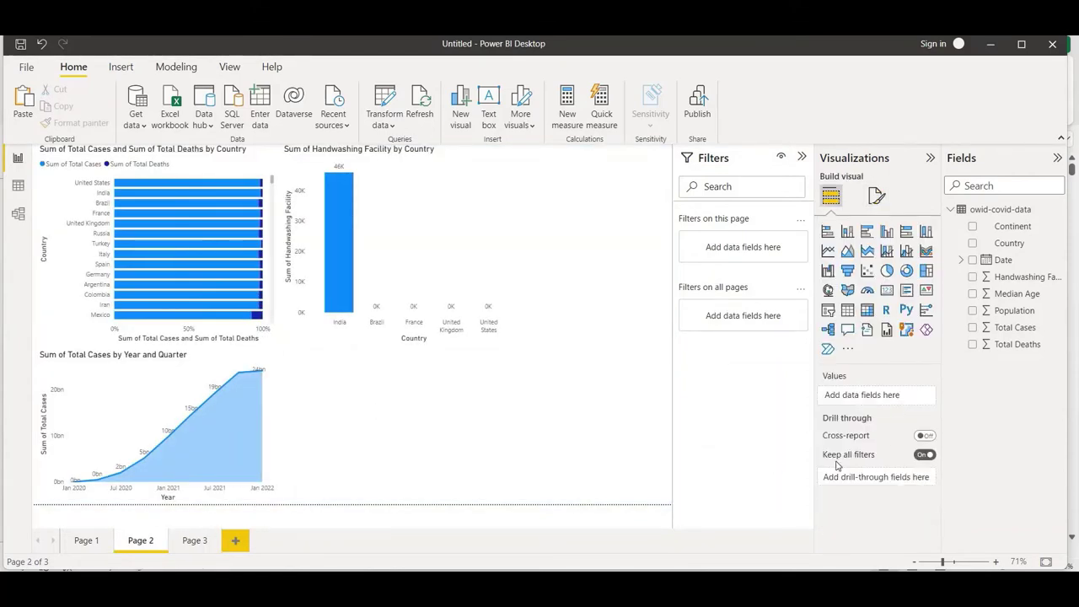
{"action": "left_click", "coordinate": [876, 195]}
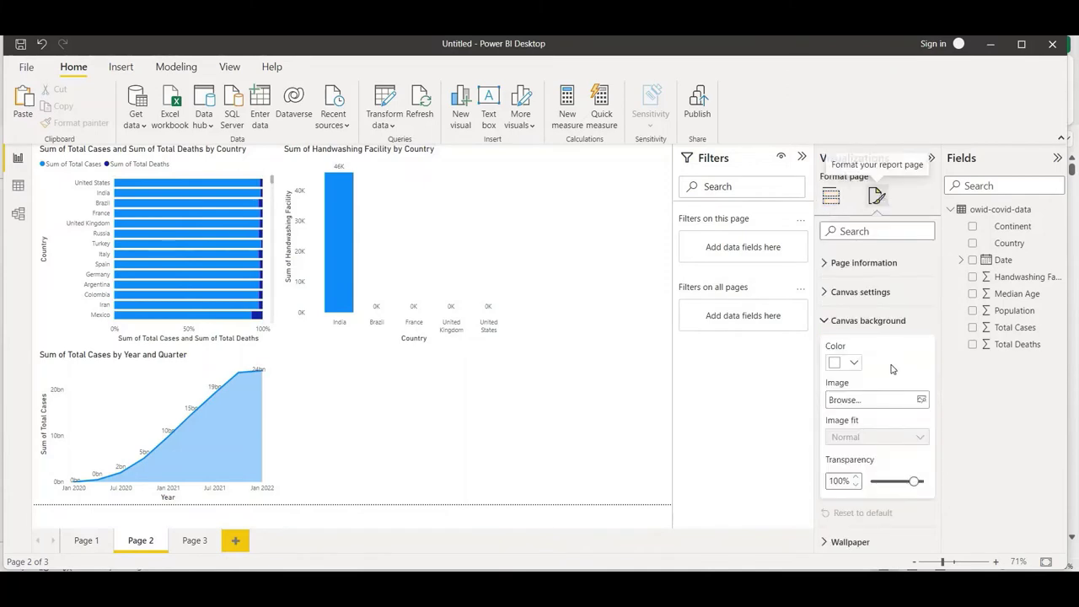
{"action": "left_click", "coordinate": [921, 400]}
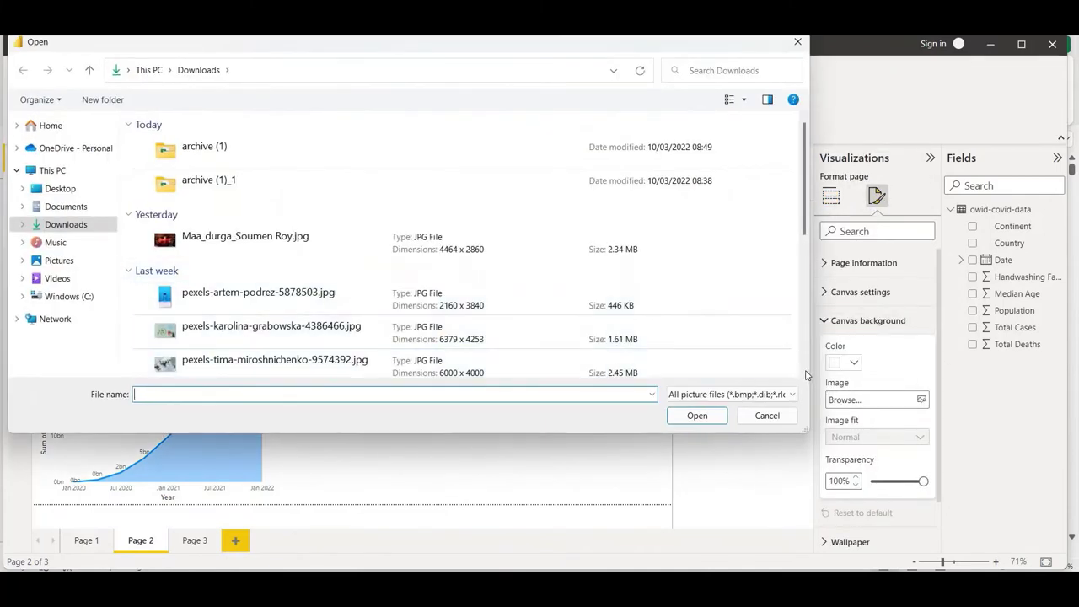
{"action": "scroll", "coordinate": [505, 365], "scroll_direction": "down", "scroll_amount": 1}
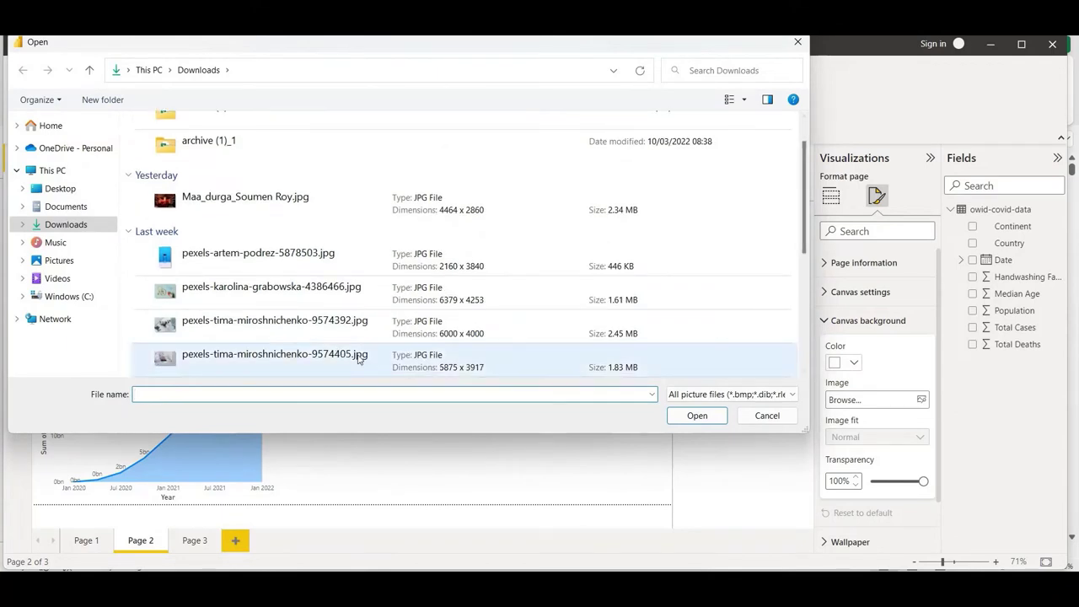
{"action": "double_click", "coordinate": [505, 364]}
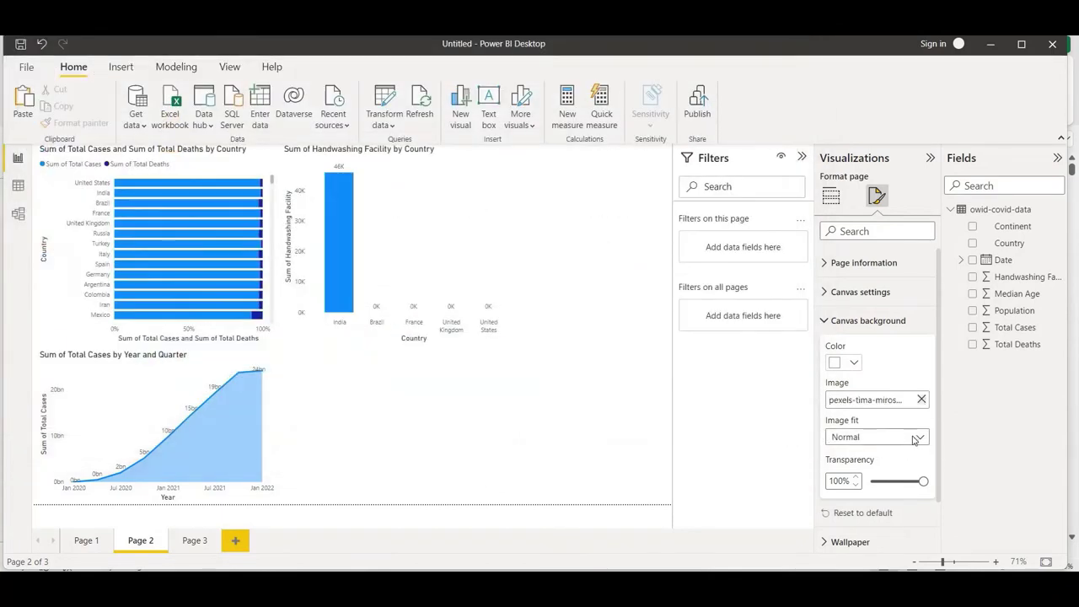
Step: Set Page 2's background image fit to Fit and its transparency to 50%
{"action": "left_click", "coordinate": [916, 437]}
{"action": "left_click", "coordinate": [882, 471]}
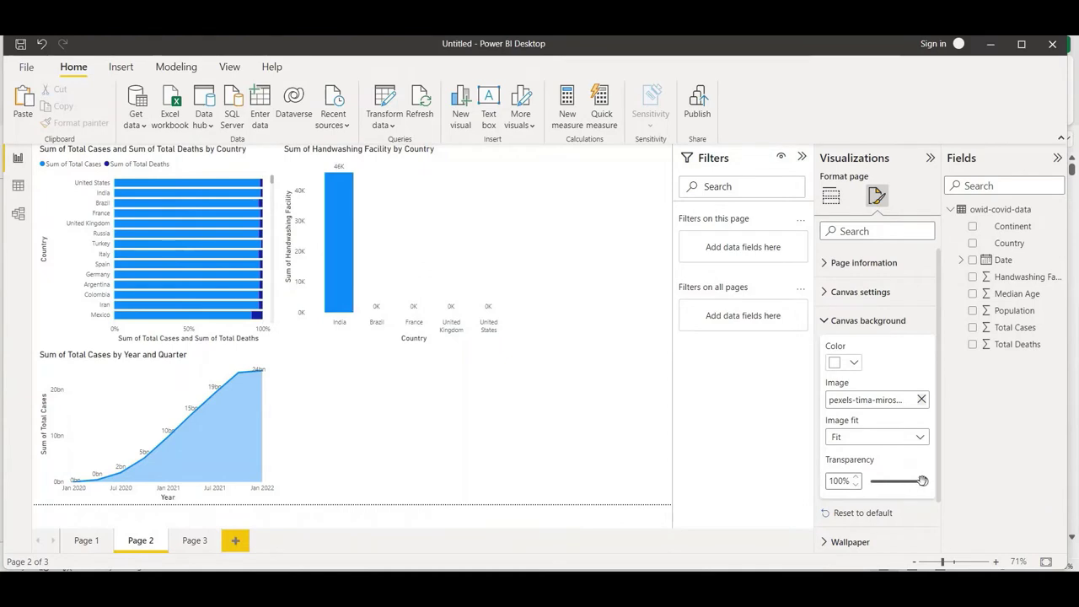
{"action": "left_click_drag", "start_coordinate": [921, 481], "coordinate": [896, 481]}
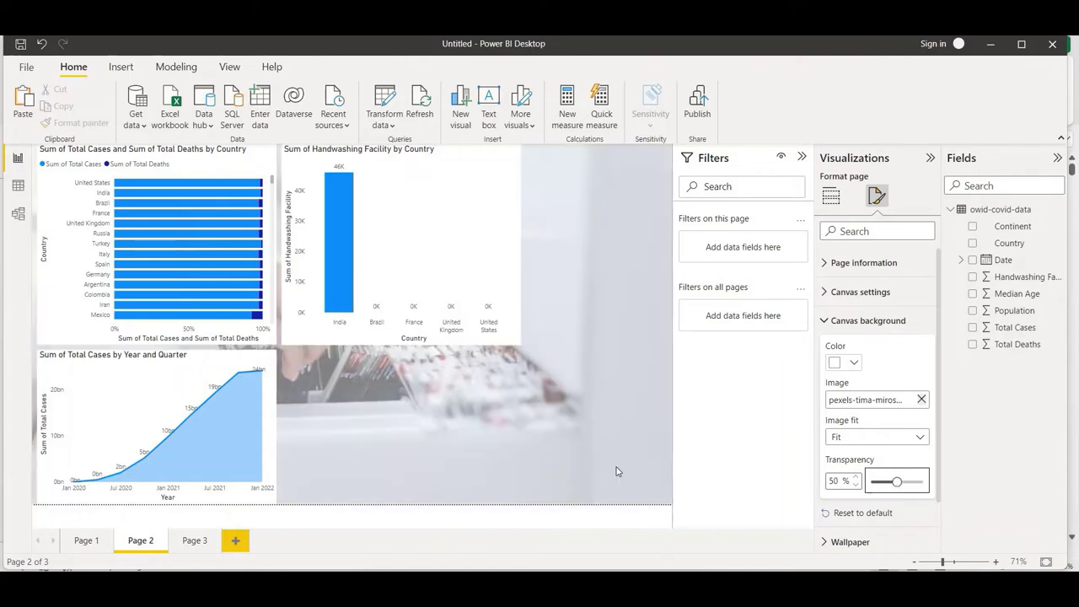
Step: Apply the Pexels image ending in 9574405.jpg as the canvas background of Page 1
{"action": "left_click", "coordinate": [91, 542]}
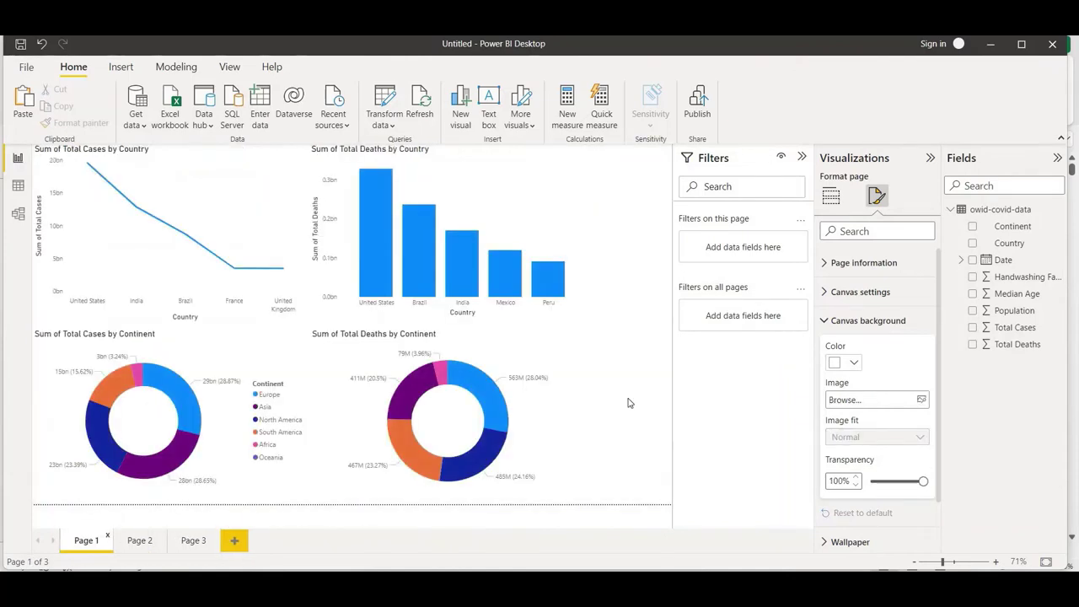
{"action": "left_click", "coordinate": [921, 399]}
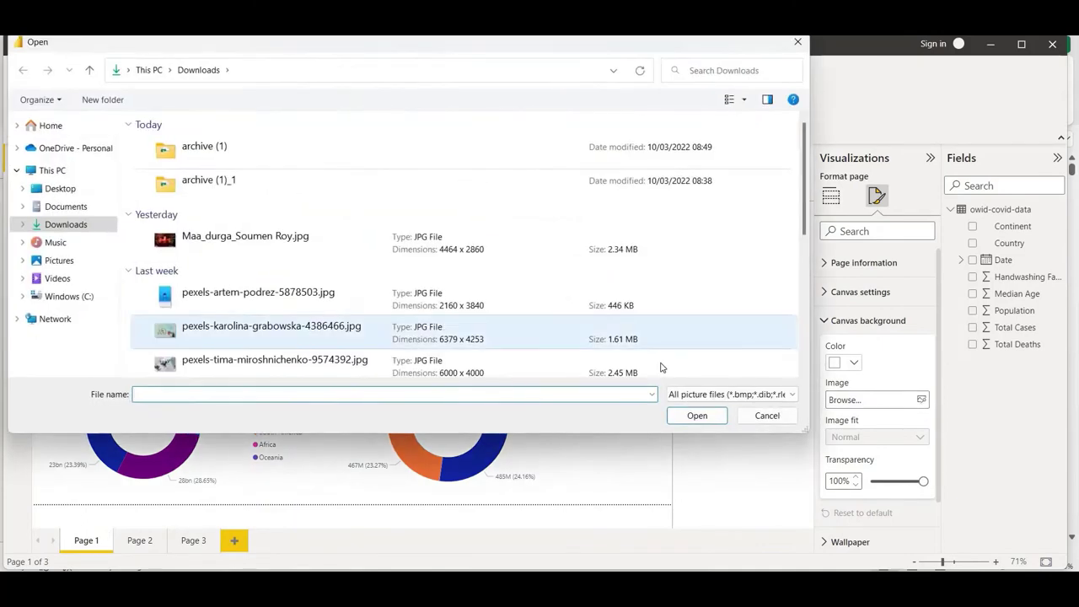
{"action": "left_click", "coordinate": [804, 373]}
{"action": "left_click", "coordinate": [805, 373]}
{"action": "left_click", "coordinate": [805, 373]}
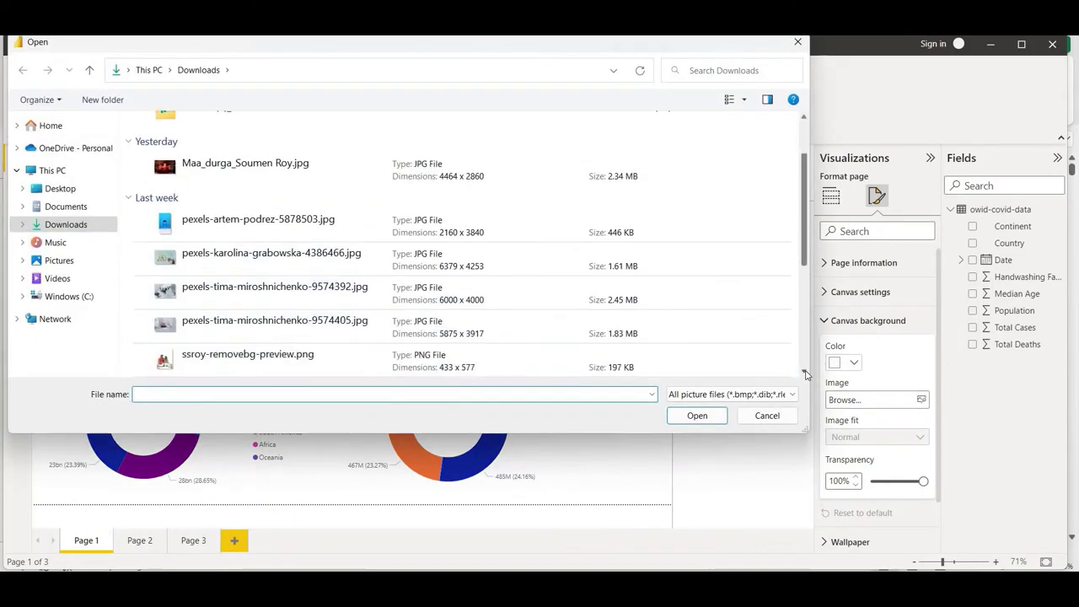
{"action": "double_click", "coordinate": [396, 328]}
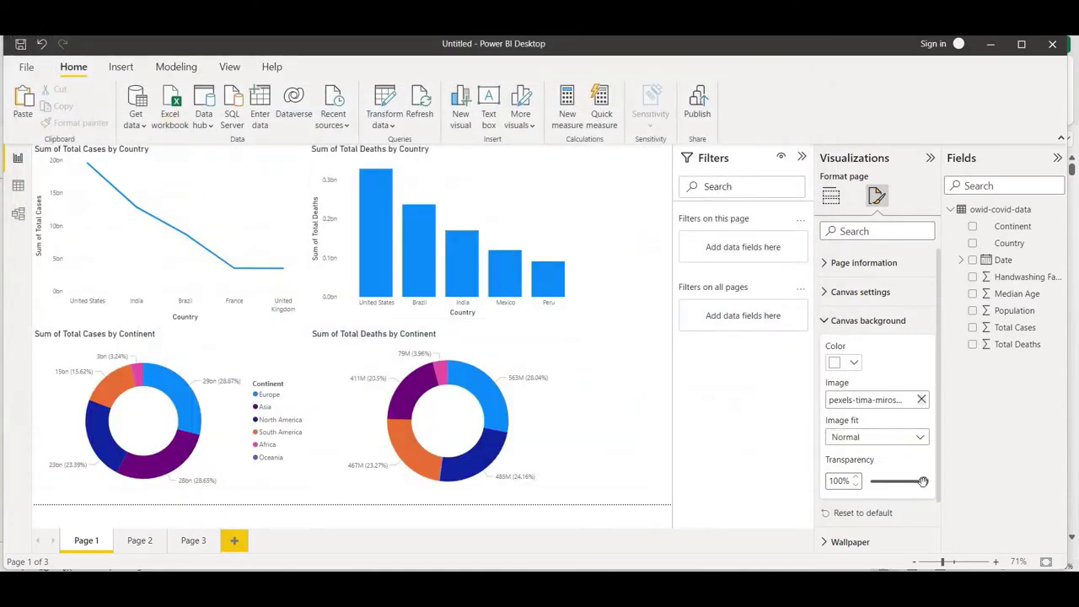
Step: Set Page 1's background image transparency to 50% and its image fit to Fit
{"action": "left_click_drag", "start_coordinate": [923, 482], "coordinate": [896, 483]}
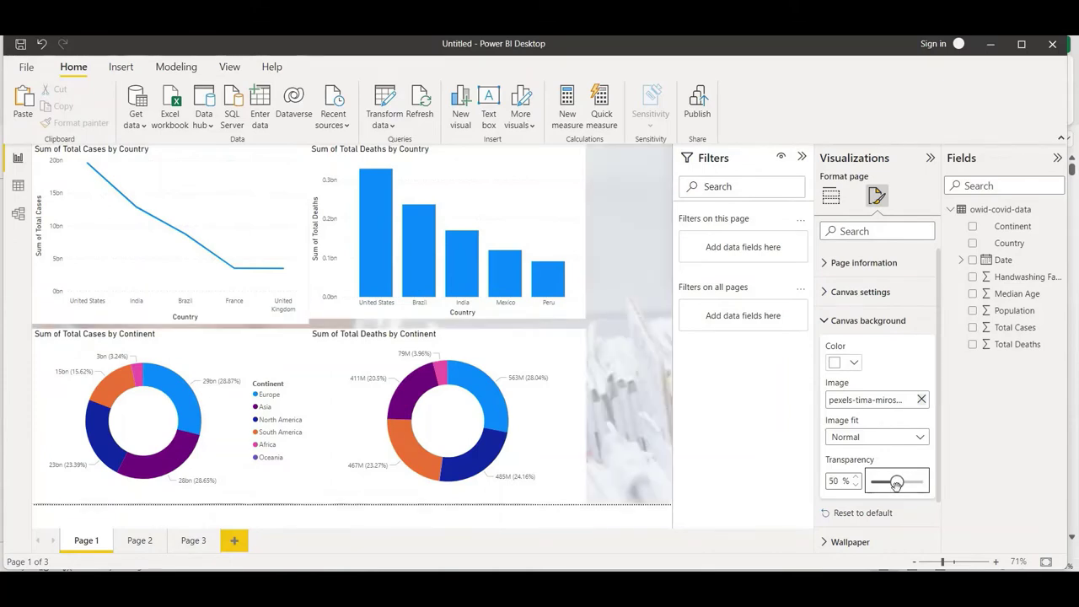
{"action": "left_click", "coordinate": [920, 437]}
{"action": "left_click", "coordinate": [895, 471]}
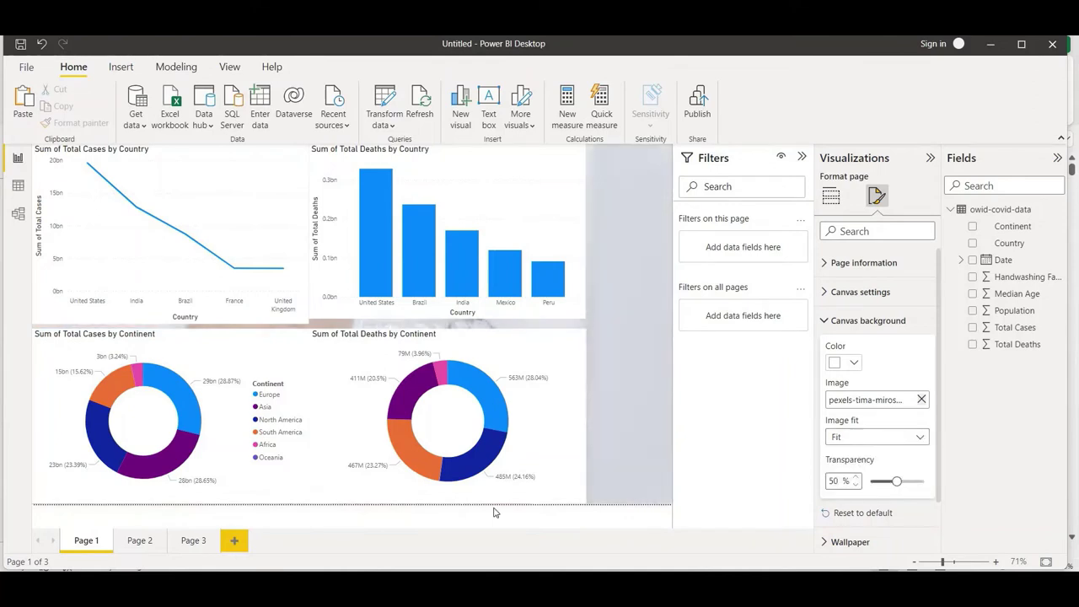
Step: Add a fourth page and copy Page 1's two continent donut charts and Total Deaths by Country column chart onto it
{"action": "left_click", "coordinate": [234, 540]}
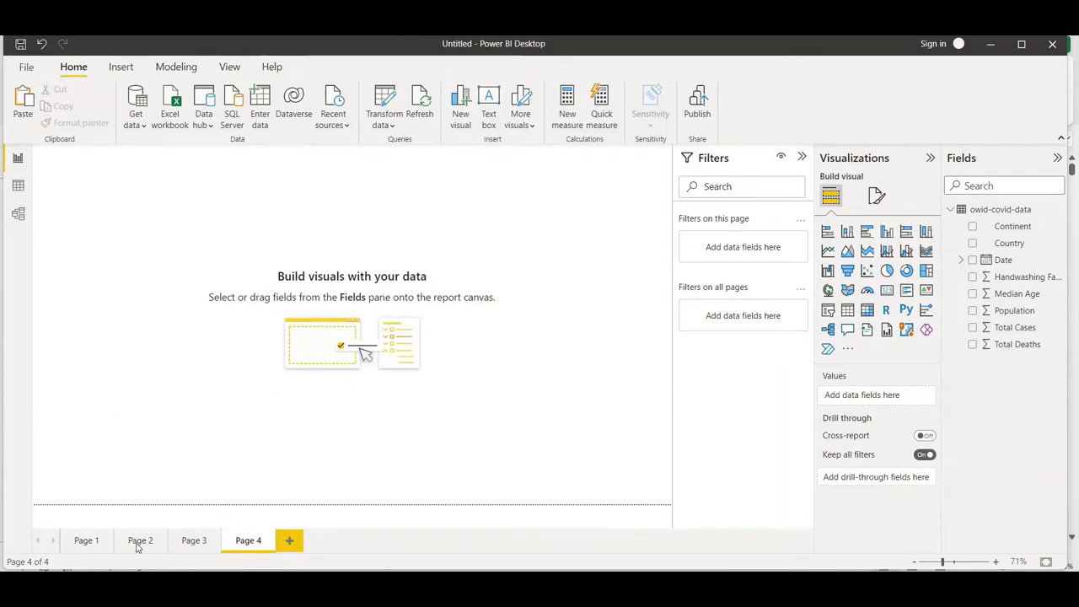
{"action": "left_click", "coordinate": [84, 542]}
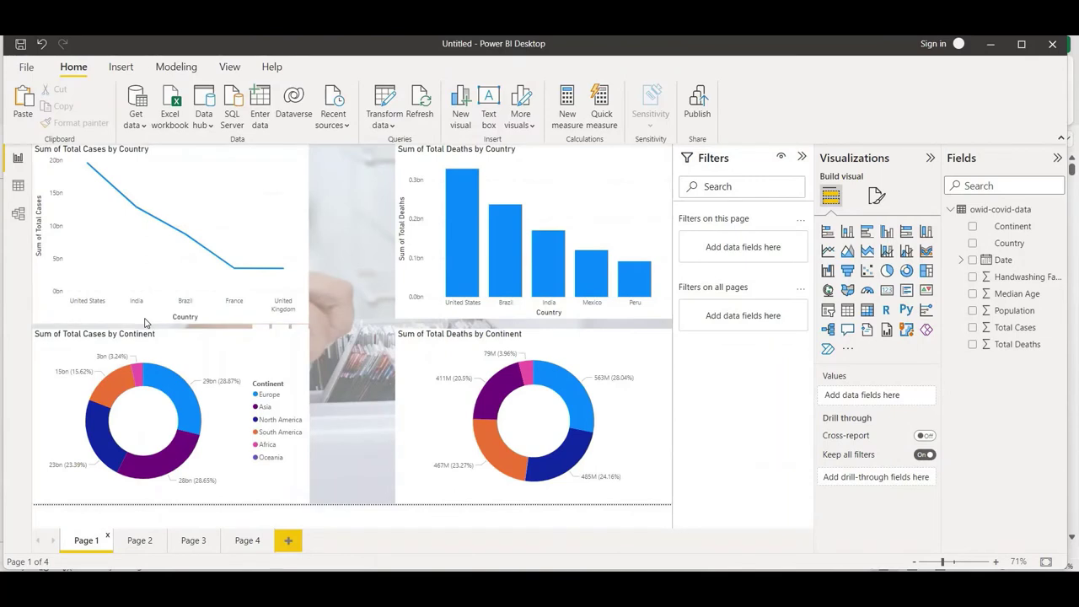
{"action": "left_click", "coordinate": [39, 358]}
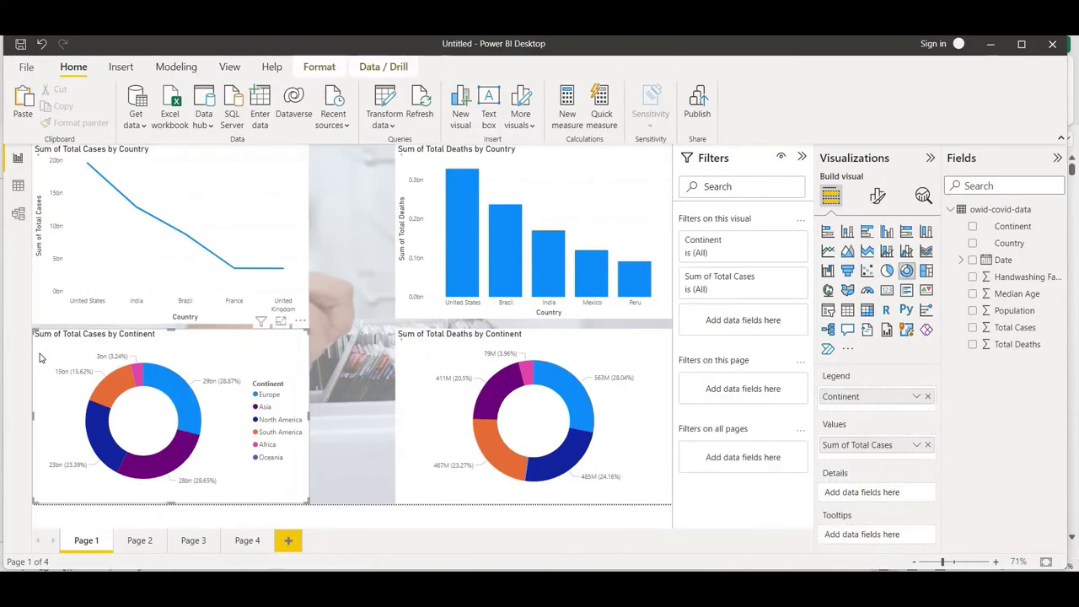
{"action": "left_click", "coordinate": [418, 364], "text": "ctrl"}
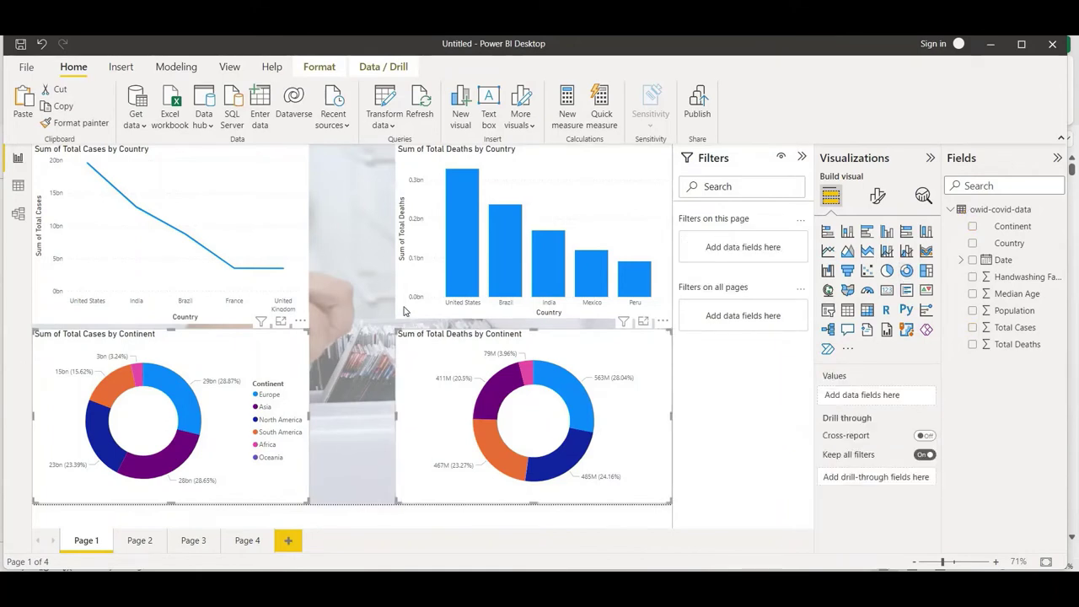
{"action": "left_click", "coordinate": [404, 311], "text": "ctrl"}
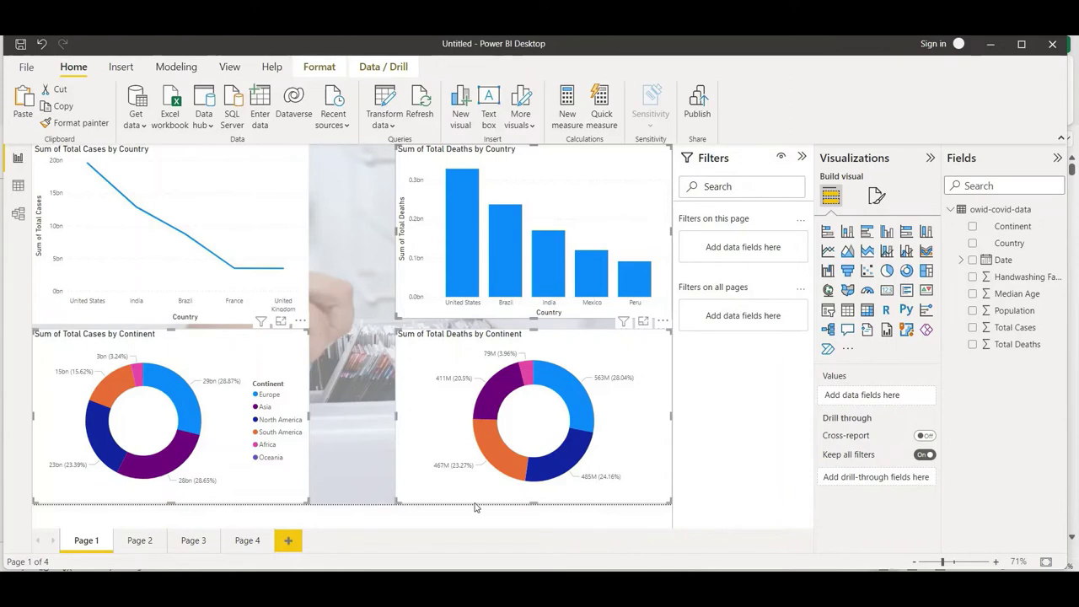
{"action": "left_click", "coordinate": [248, 541]}
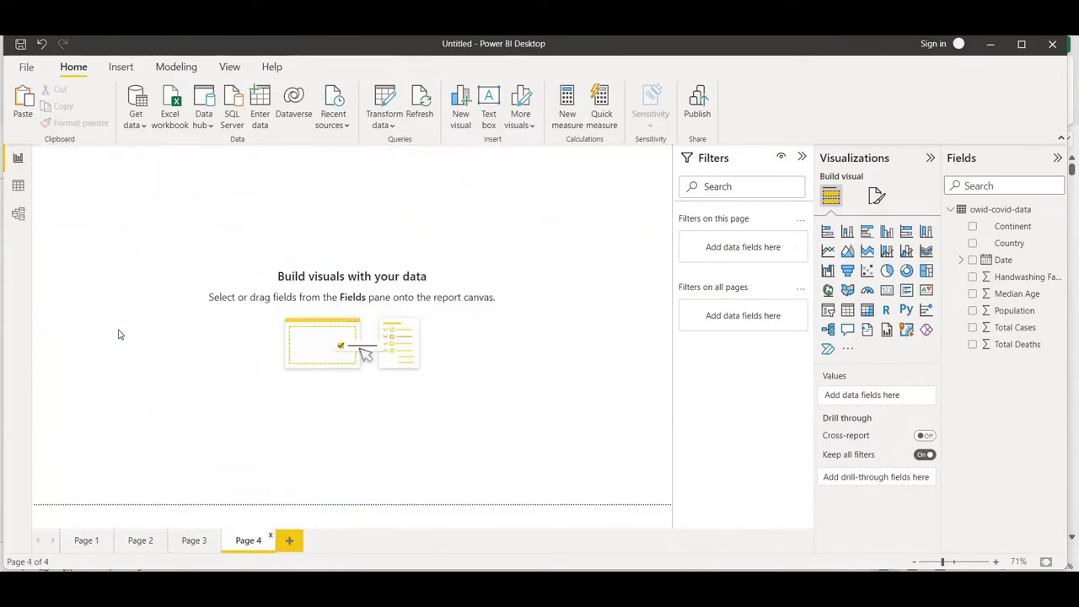
{"action": "key", "text": "ctrl+v"}
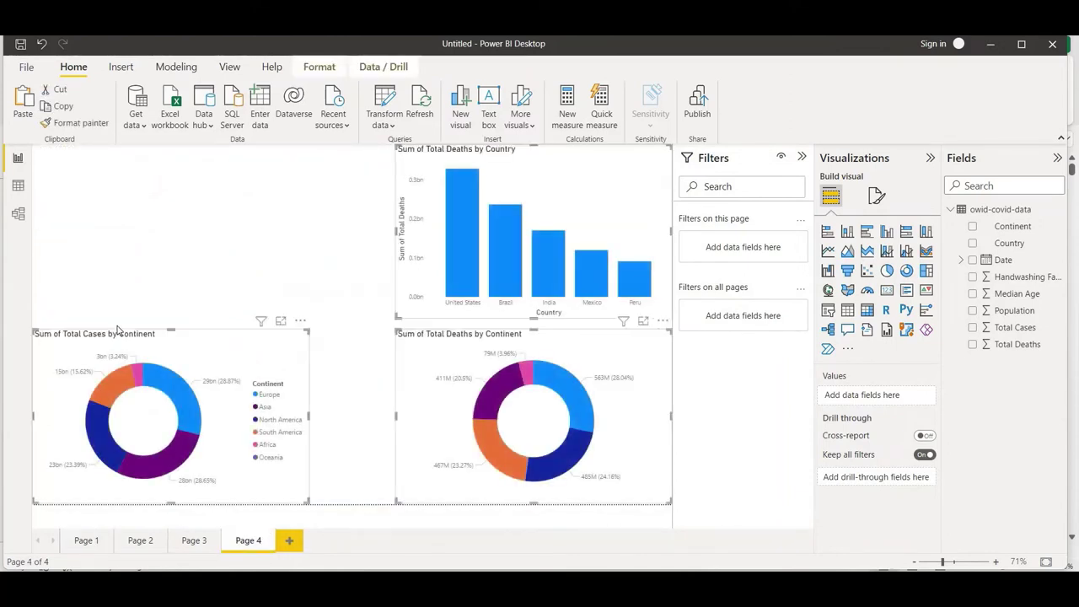
{"action": "left_click", "coordinate": [345, 365]}
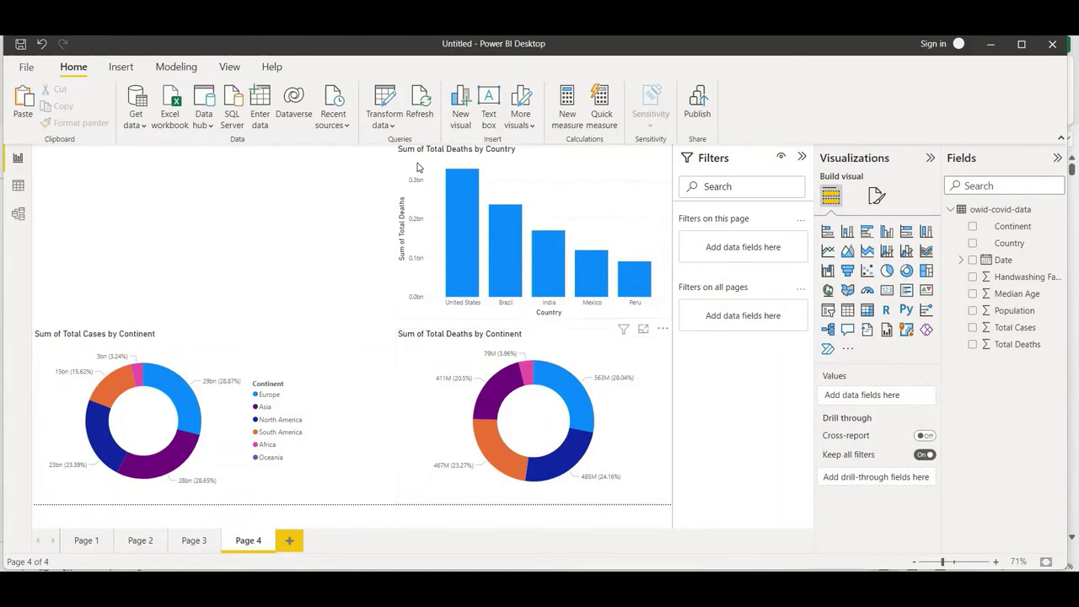
Step: Shrink Page 4's Total Deaths by Country chart and place it directly above the Total Cases by Continent donut, aligned with the page's left edge
{"action": "left_click_drag", "start_coordinate": [409, 161], "coordinate": [93, 223]}
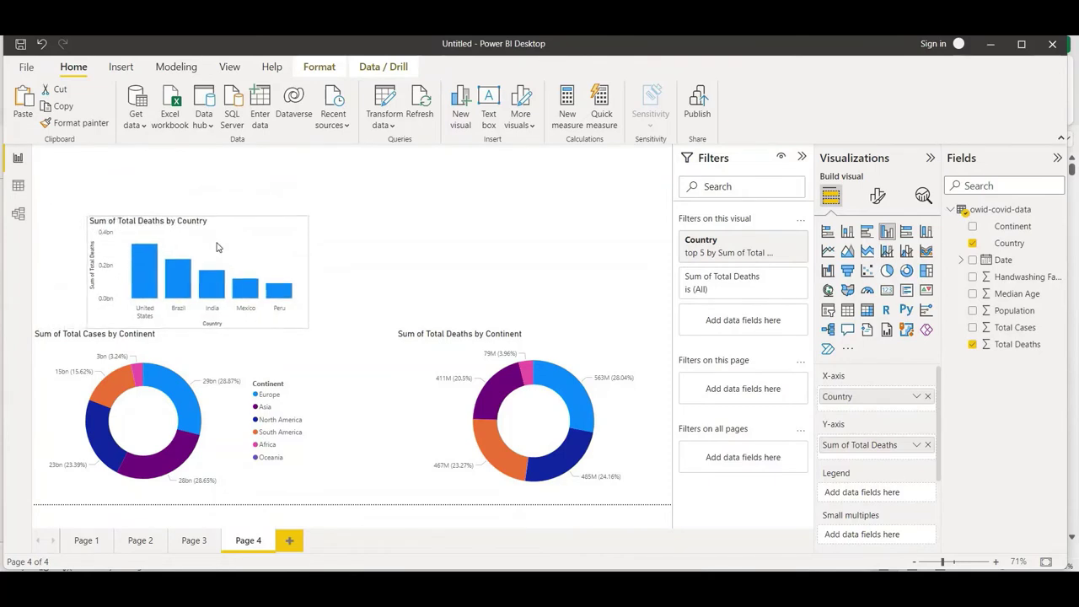
{"action": "key", "text": "ctrl+z"}
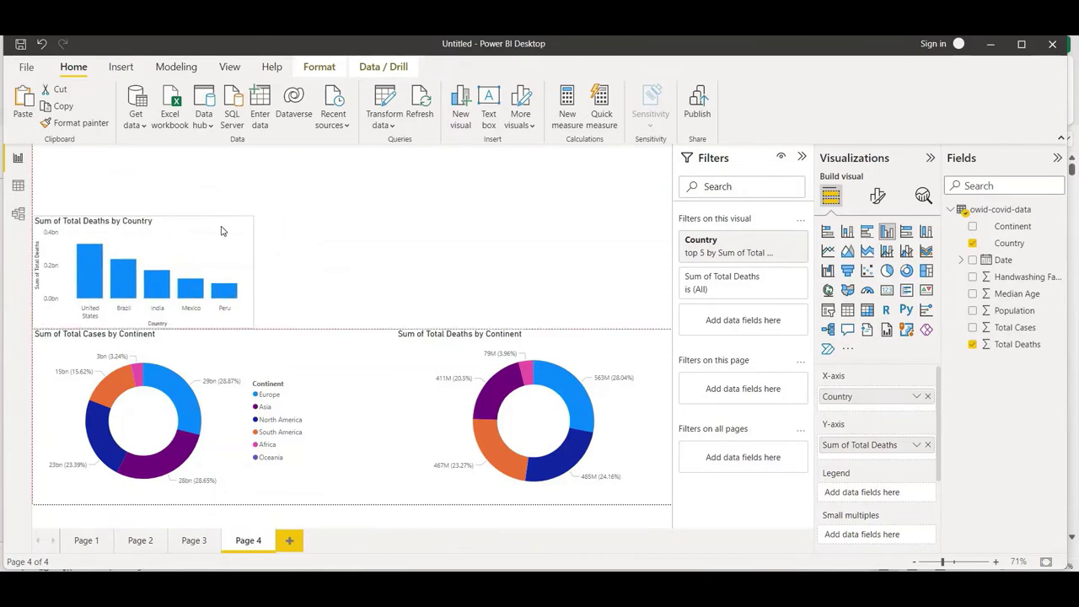
{"action": "left_click", "coordinate": [222, 231]}
{"action": "key", "text": "Tab"}
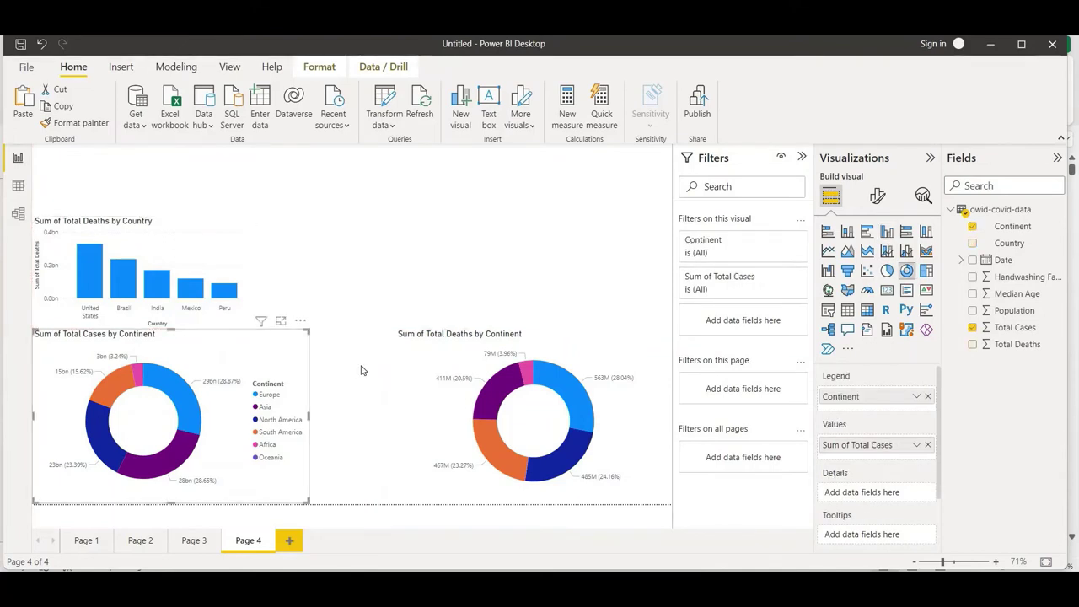
{"action": "left_click", "coordinate": [361, 369]}
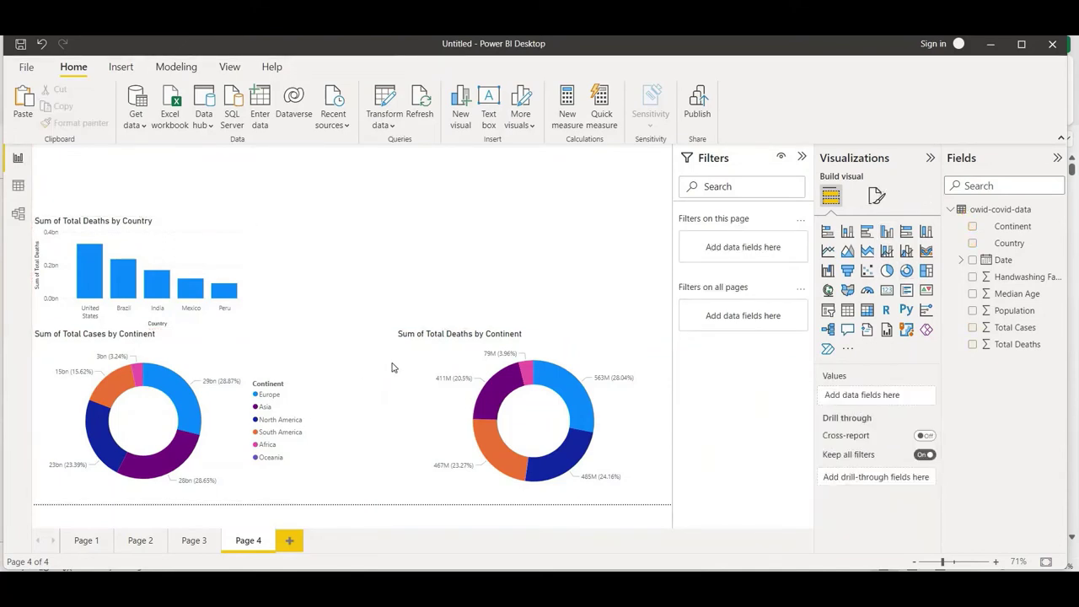
Step: Place Page 4's Total Deaths by Continent donut directly beside the Total Cases by Continent donut and group the two charts
{"action": "left_click_drag", "start_coordinate": [374, 367], "coordinate": [278, 366]}
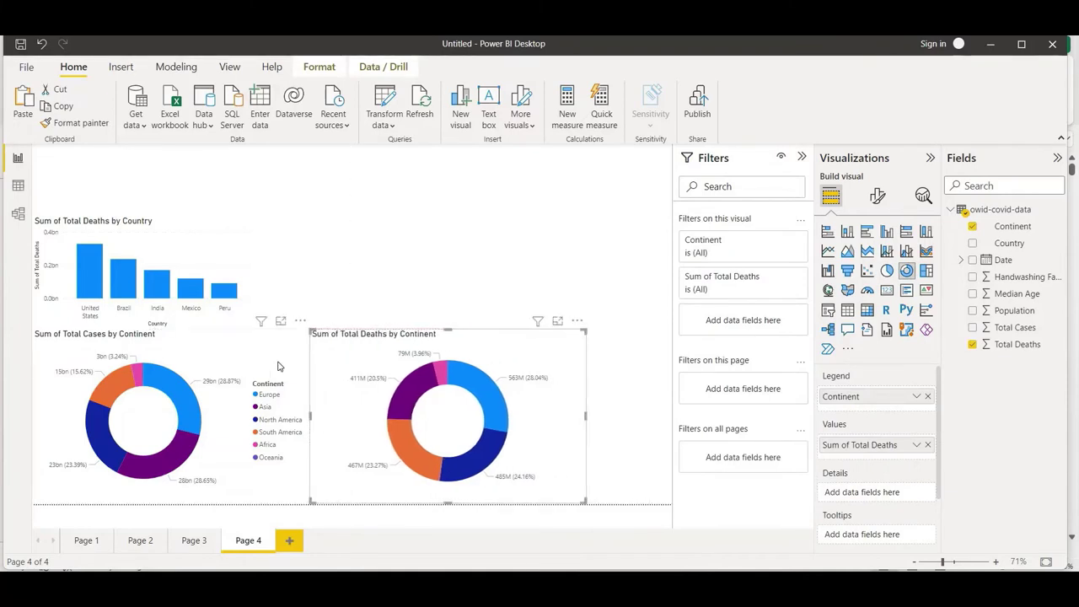
{"action": "left_click", "coordinate": [278, 366], "text": "ctrl"}
{"action": "right_click", "coordinate": [279, 368]}
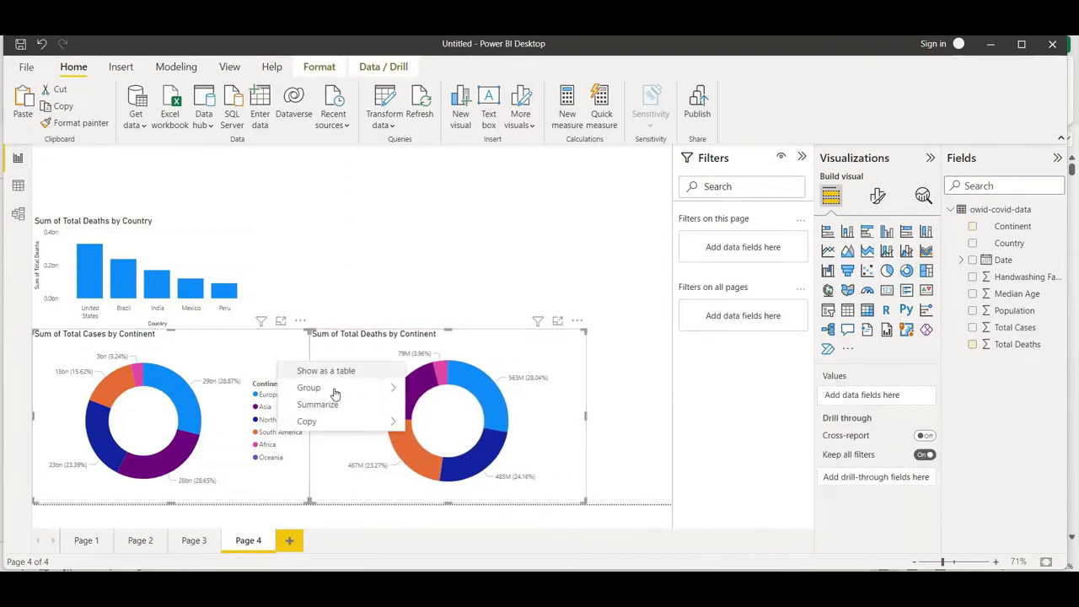
{"action": "mouse_move", "coordinate": [392, 388]}
{"action": "left_click", "coordinate": [425, 389]}
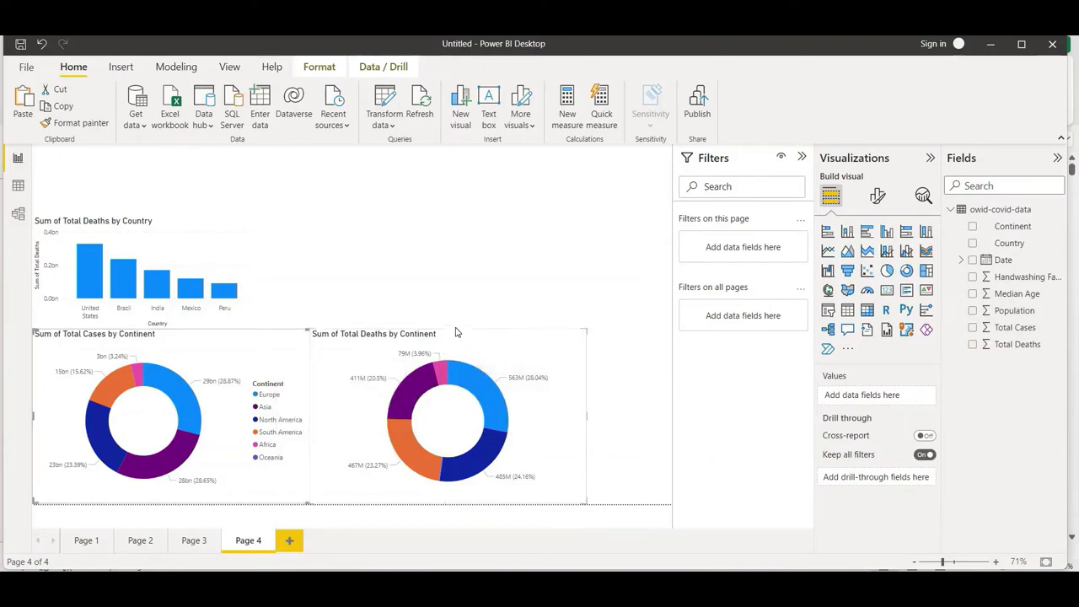
{"action": "key", "text": "Escape"}
Step: Shrink the grouped donut charts into the page's lower-left area and move the Total Deaths by Country chart down closer to them
{"action": "left_click", "coordinate": [379, 357]}
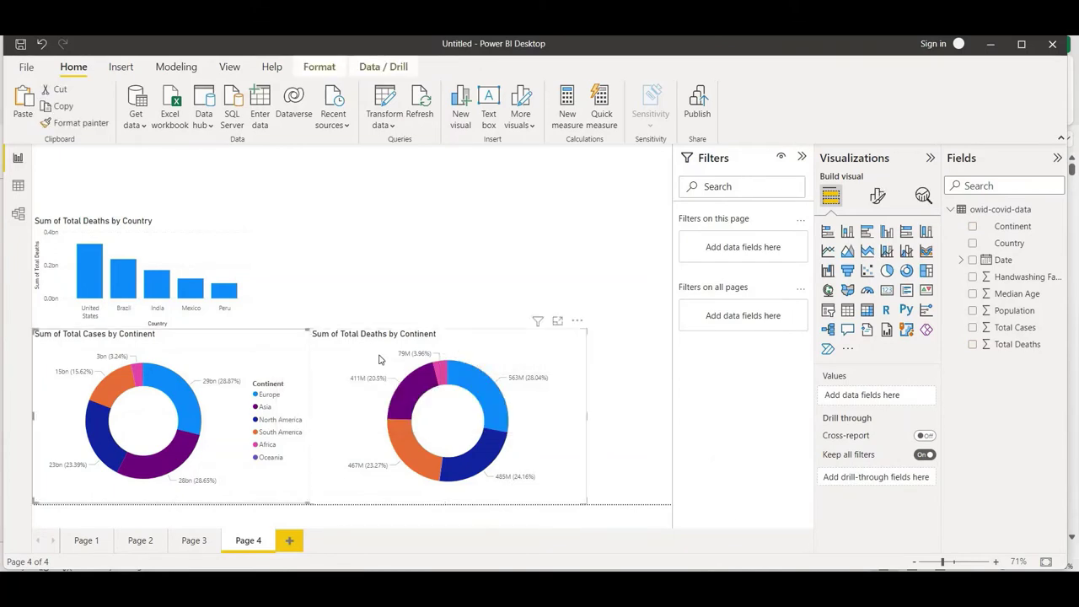
{"action": "left_click_drag", "start_coordinate": [305, 329], "coordinate": [307, 395]}
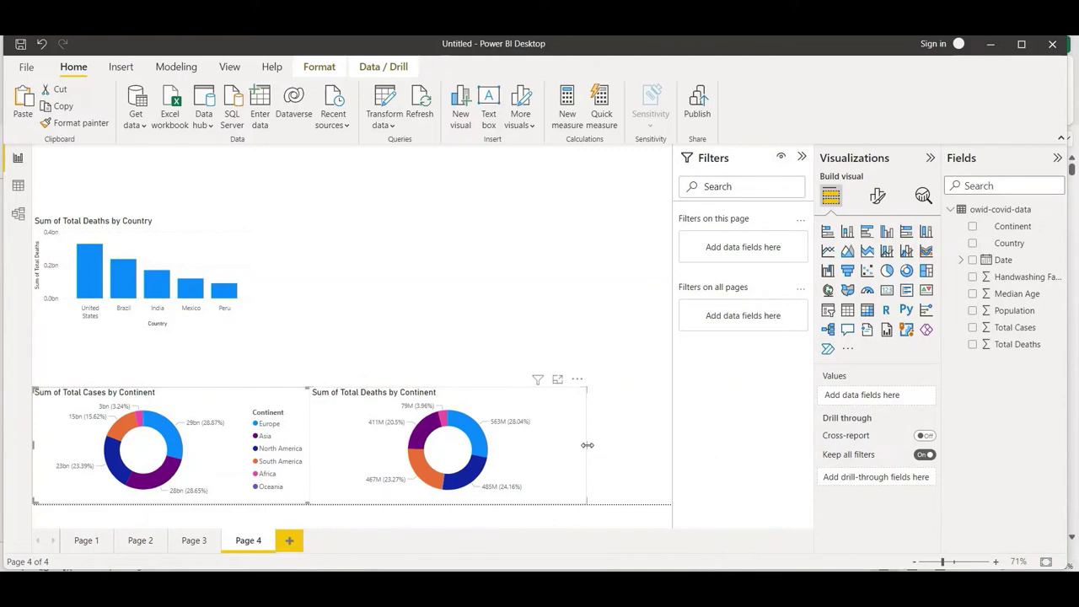
{"action": "left_click_drag", "start_coordinate": [588, 445], "coordinate": [479, 450]}
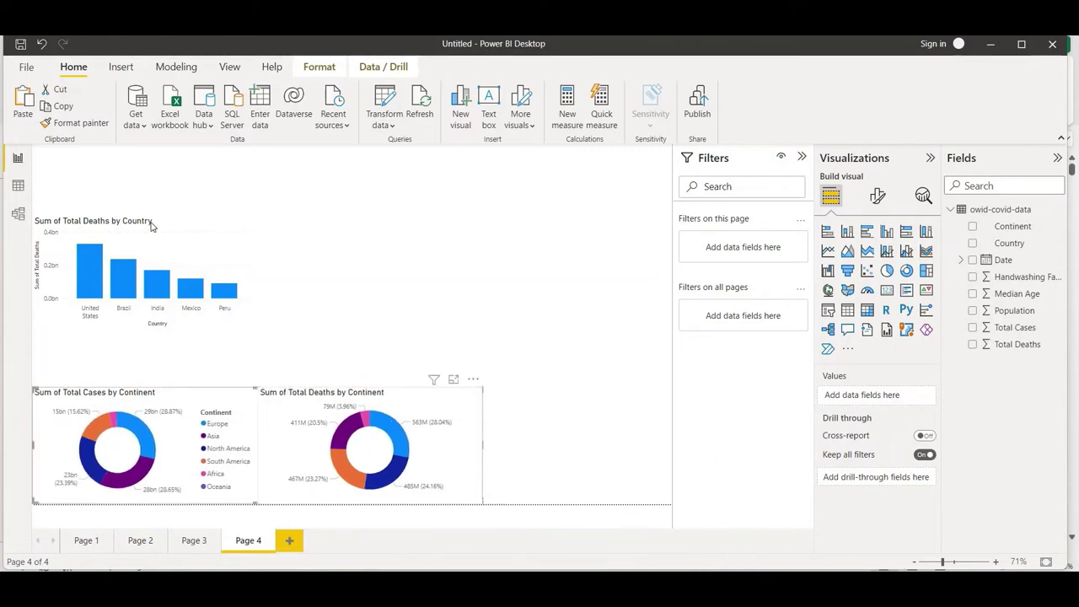
{"action": "left_click_drag", "start_coordinate": [165, 229], "coordinate": [161, 260]}
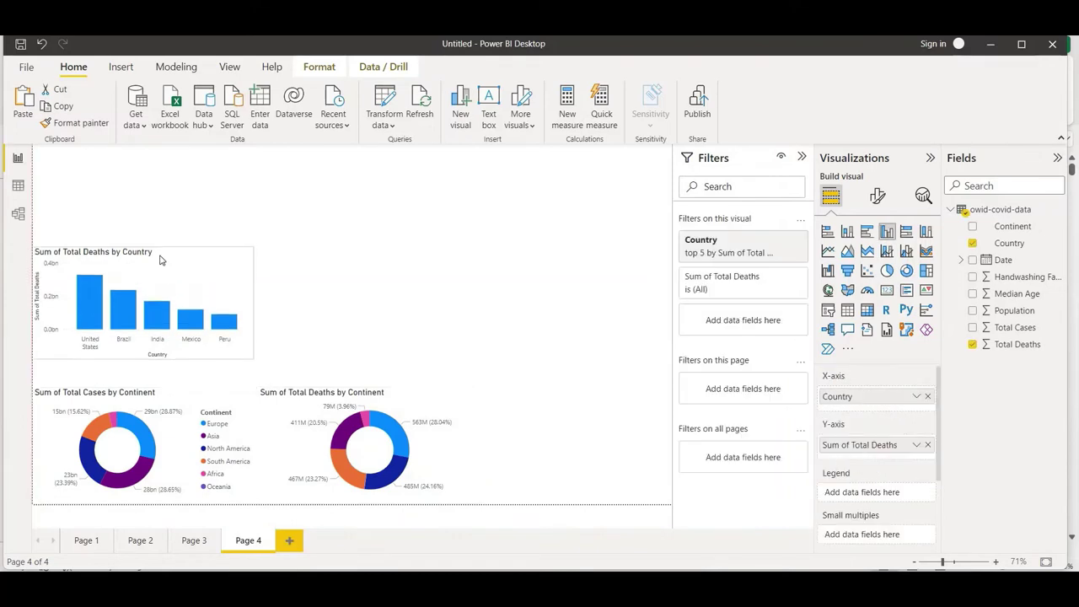
Step: Apply the Pexels image ending in 4386466.jpg as the canvas background of Page 4
{"action": "left_click", "coordinate": [508, 272]}
{"action": "left_click", "coordinate": [876, 197]}
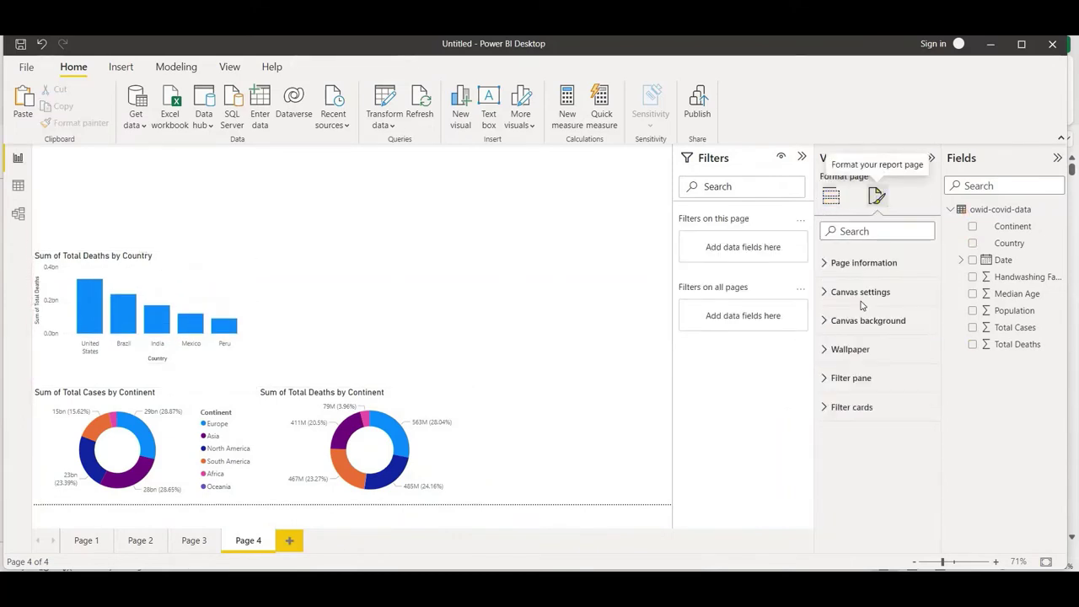
{"action": "left_click", "coordinate": [865, 322]}
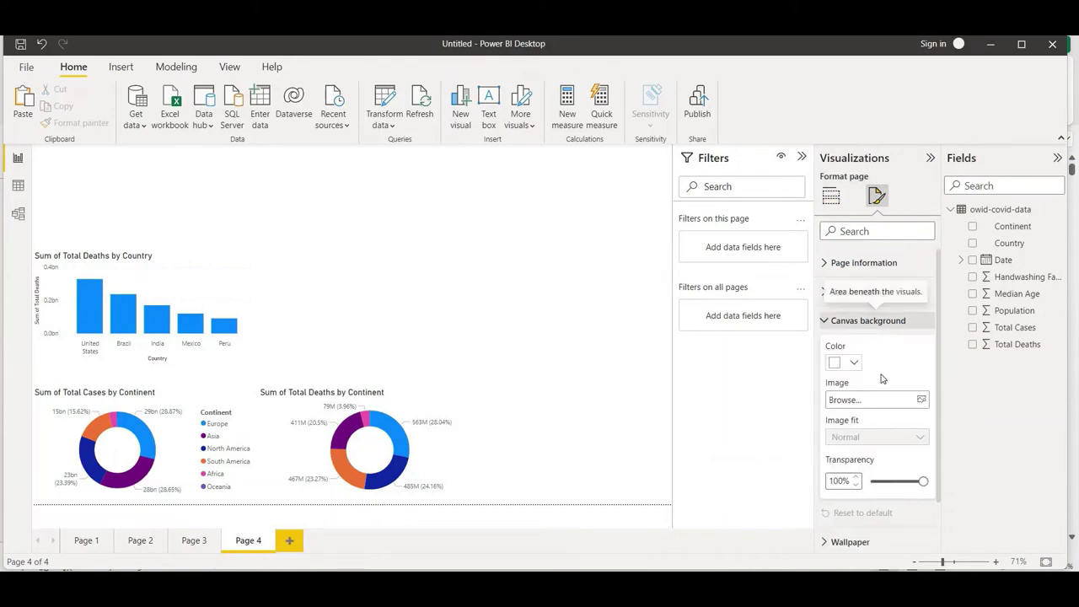
{"action": "left_click", "coordinate": [920, 399]}
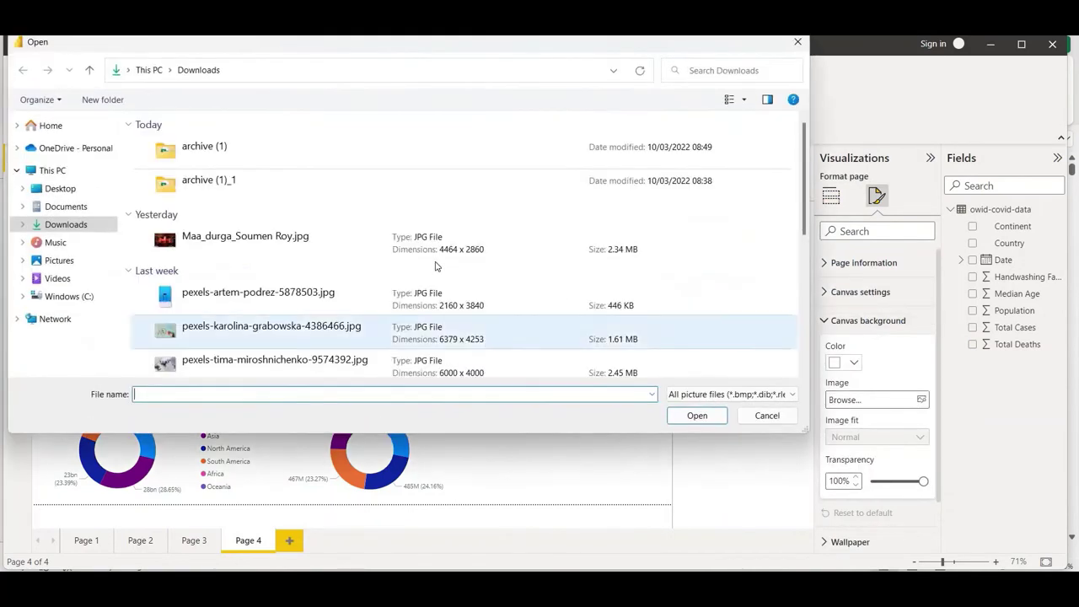
{"action": "double_click", "coordinate": [397, 338]}
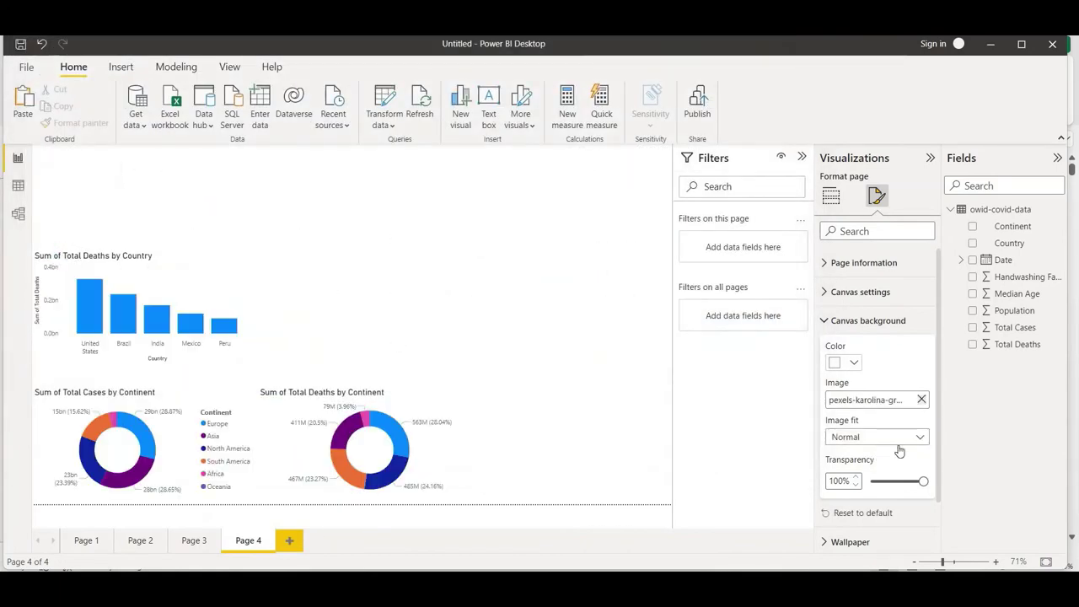
Step: Set Page 4's background image fit to Fit and its transparency to 50%
{"action": "left_click", "coordinate": [924, 438]}
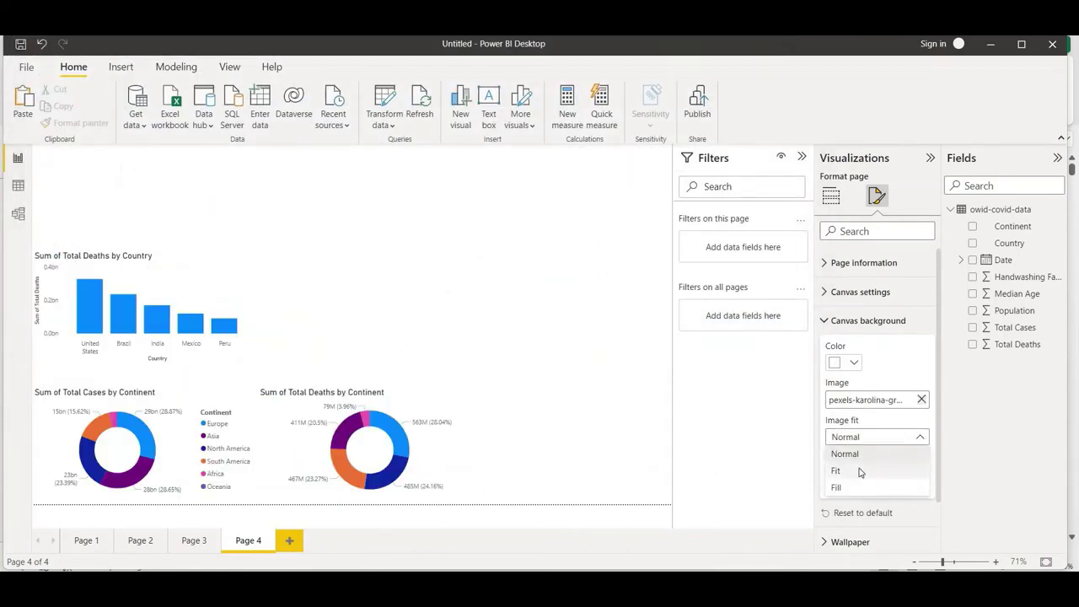
{"action": "left_click", "coordinate": [860, 469]}
{"action": "left_click_drag", "start_coordinate": [925, 481], "coordinate": [896, 484]}
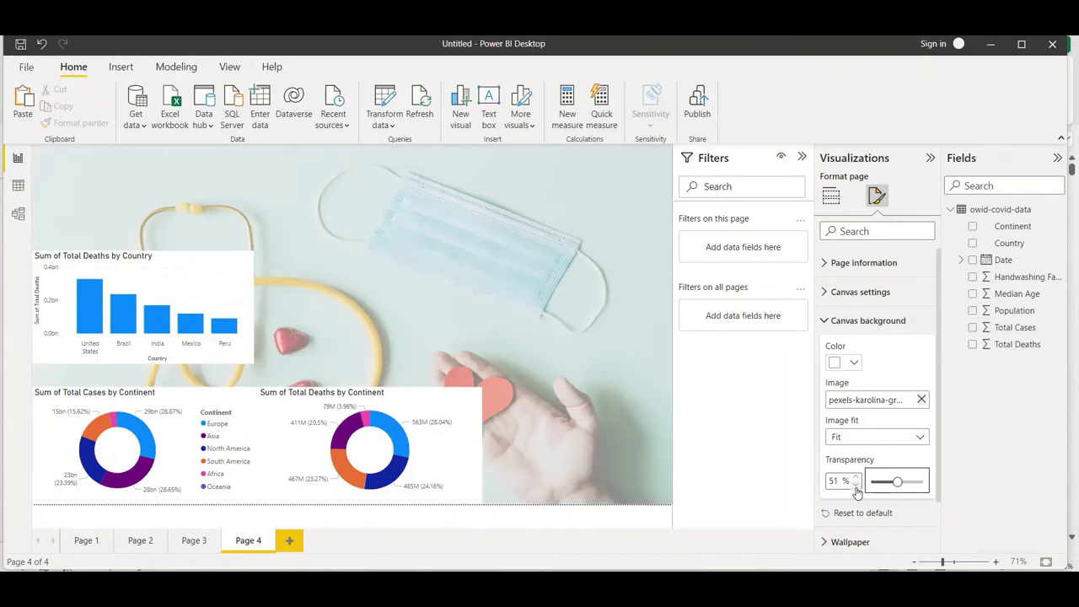
{"action": "left_click", "coordinate": [855, 486]}
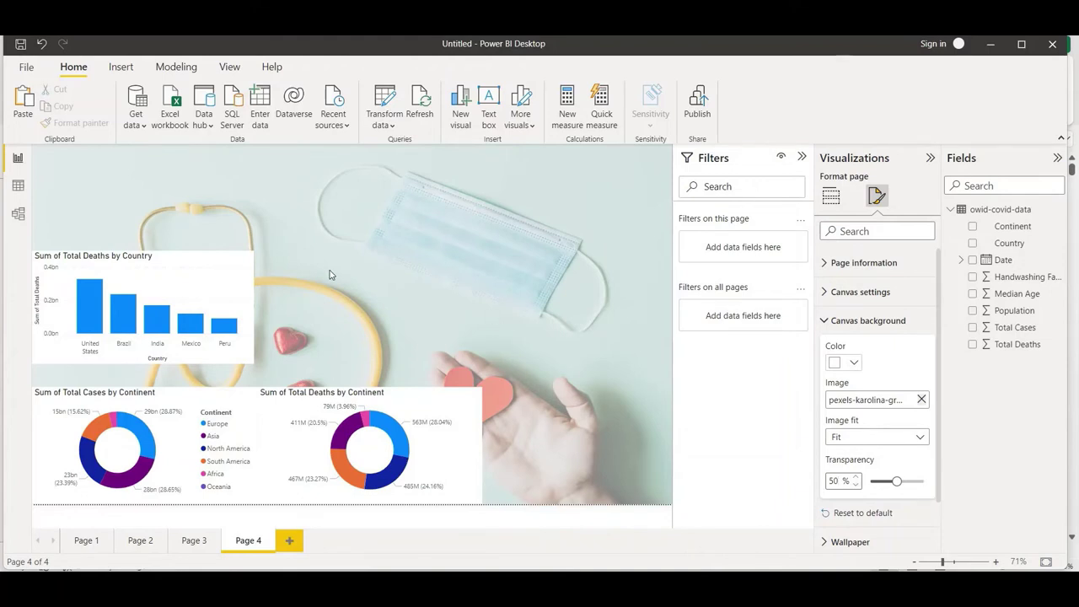
Step: Copy Page 2's Total Cases and Total Deaths by Country bar chart and Total Cases by Year and Quarter area chart onto Page 4
{"action": "left_click", "coordinate": [140, 541]}
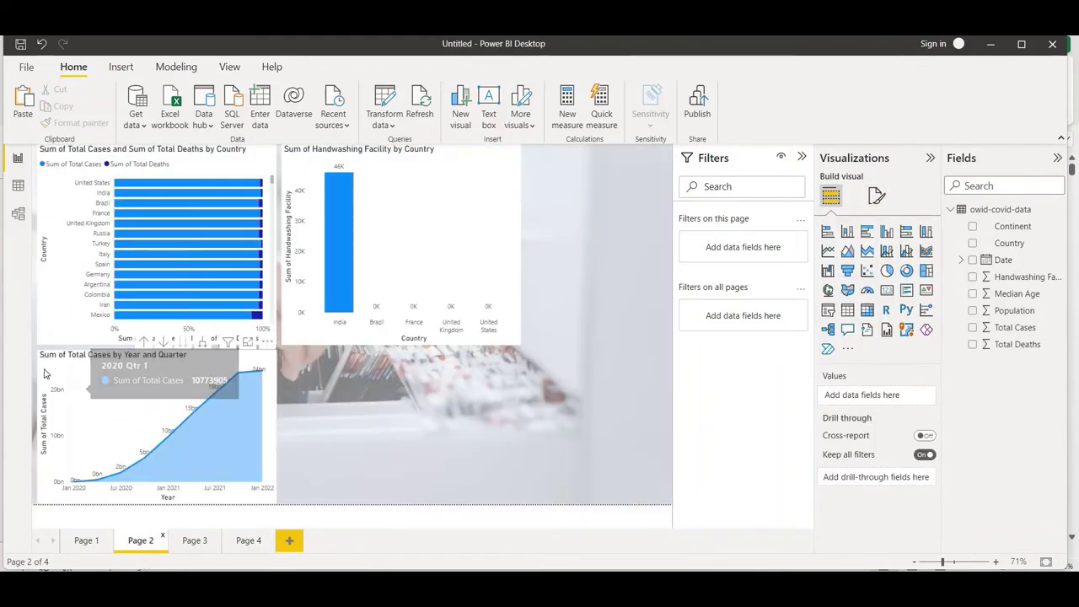
{"action": "left_click", "coordinate": [44, 373]}
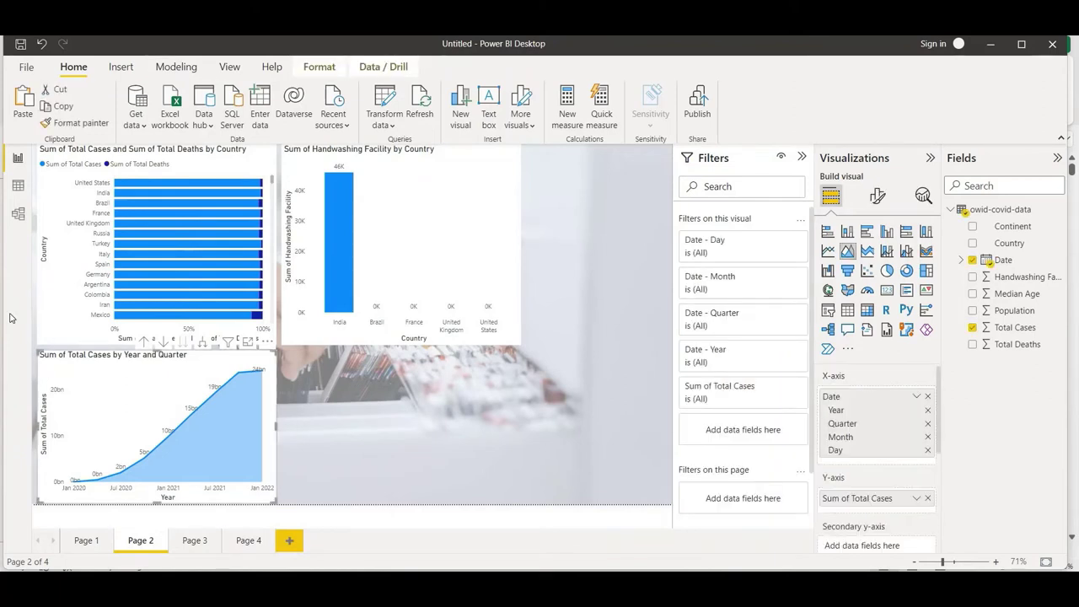
{"action": "key", "text": "Escape"}
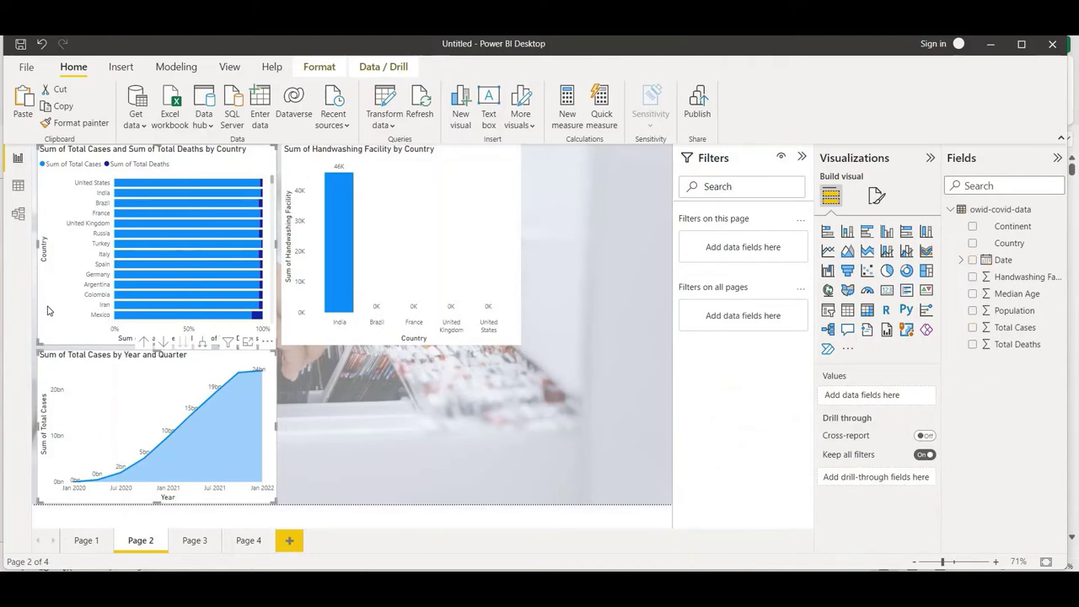
{"action": "left_click", "coordinate": [248, 539]}
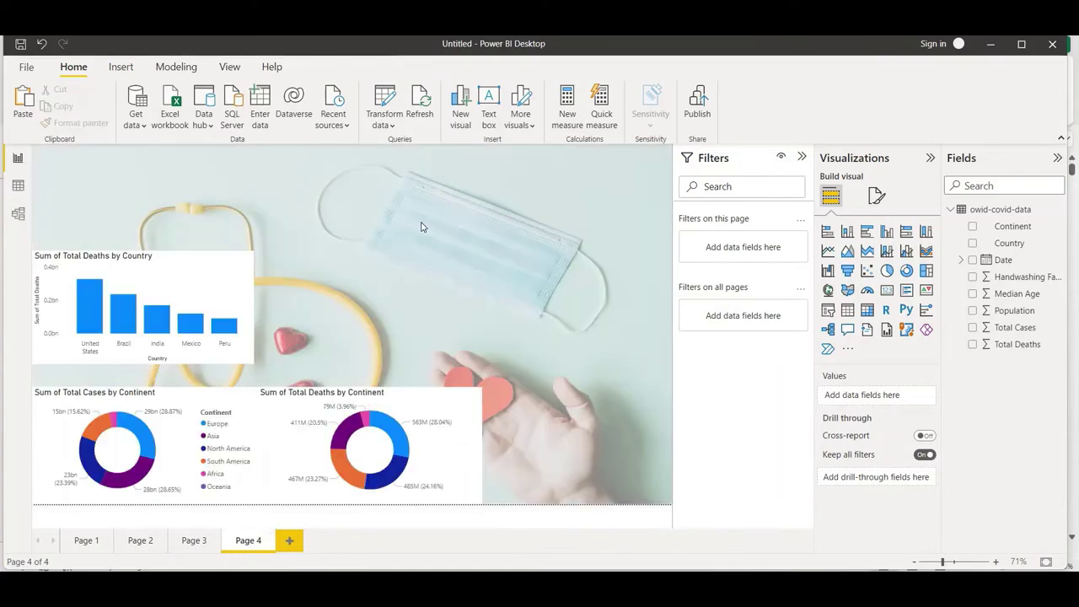
{"action": "key", "text": "ctrl+v"}
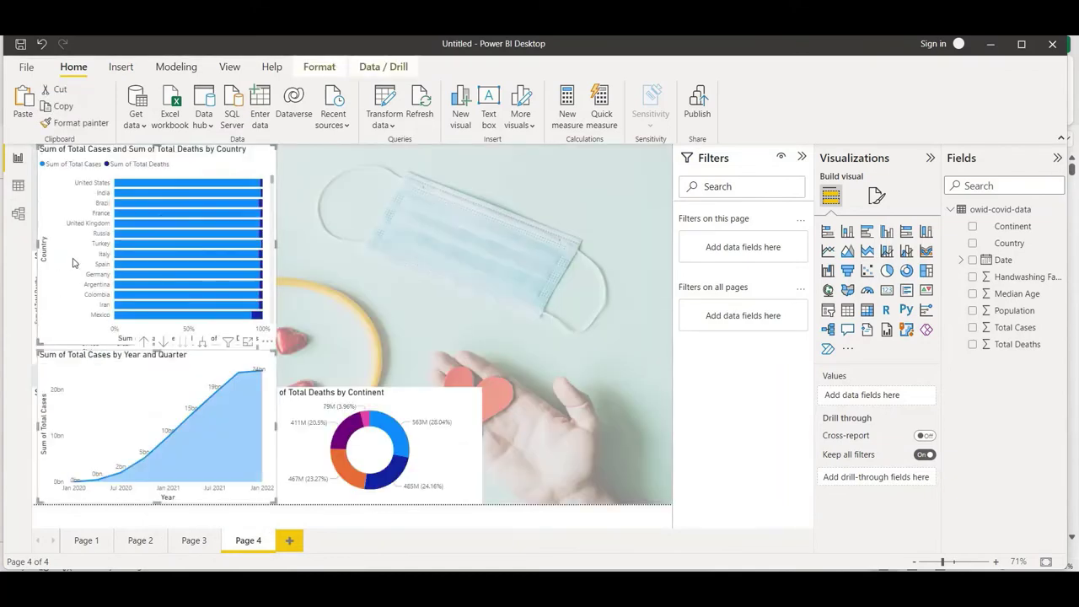
Step: Move the Total Cases and Total Deaths by Country bar chart to the page's lower-right corner and narrow it to fit beside the Deaths donut
{"action": "left_click", "coordinate": [72, 263]}
{"action": "left_click_drag", "start_coordinate": [135, 278], "coordinate": [566, 414]}
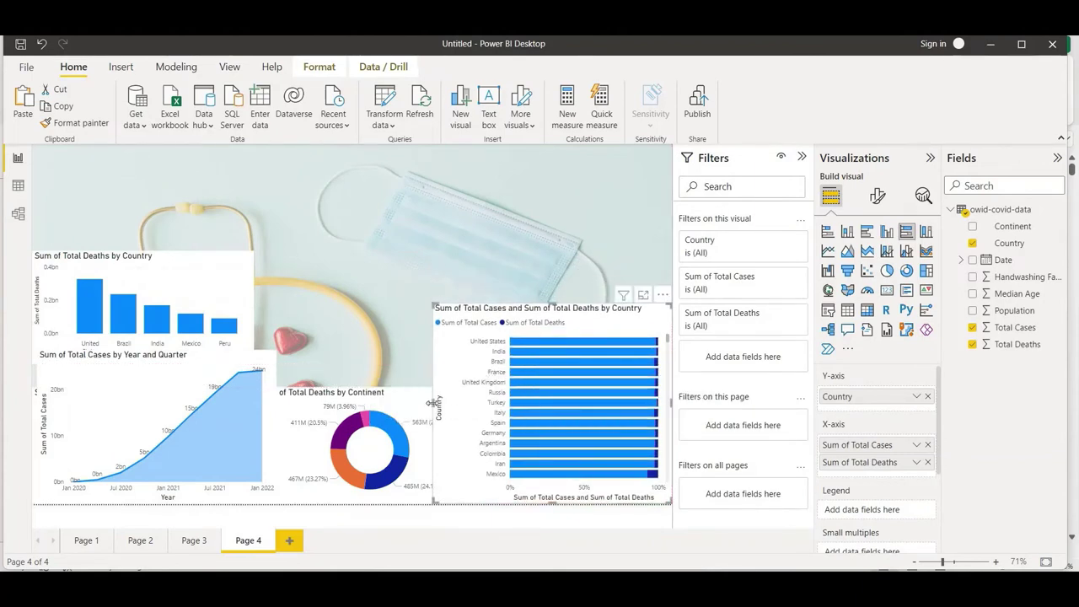
{"action": "left_click_drag", "start_coordinate": [432, 403], "coordinate": [490, 419]}
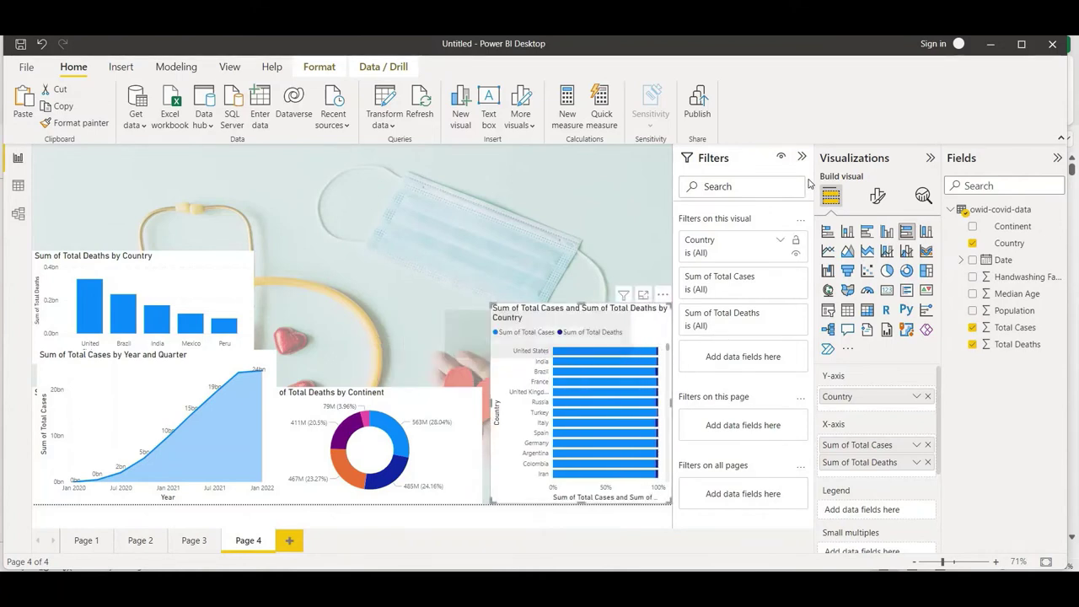
{"action": "left_click", "coordinate": [780, 242]}
{"action": "left_click", "coordinate": [733, 288]}
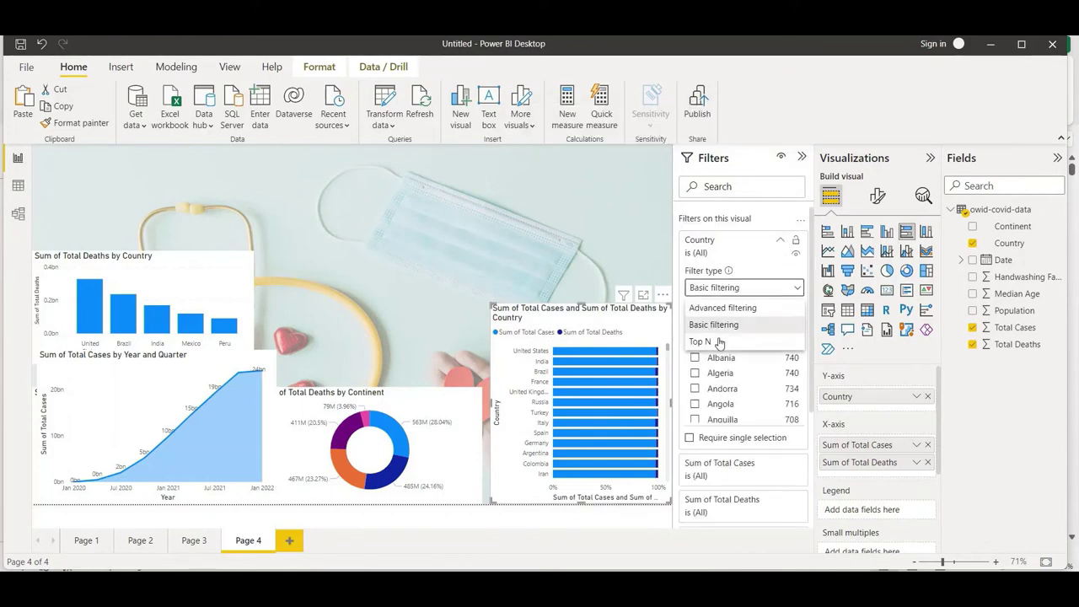
{"action": "left_click", "coordinate": [718, 342]}
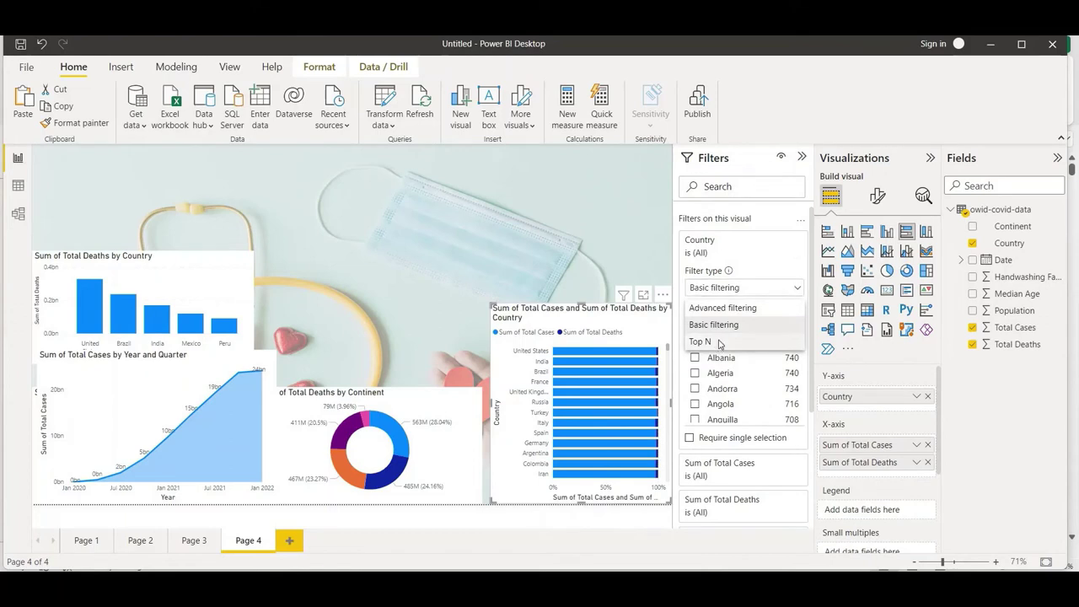
{"action": "left_click", "coordinate": [758, 287]}
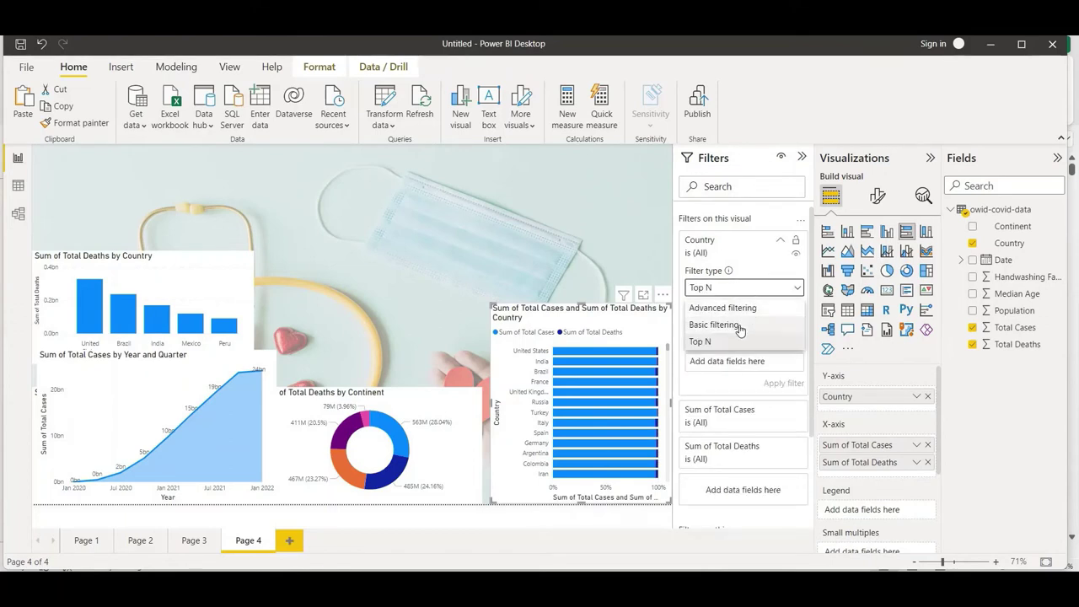
{"action": "left_click", "coordinate": [731, 324]}
Step: Filter the bar chart's Country field to United Kingdom and United States using basic filtering
{"action": "left_click", "coordinate": [732, 306]}
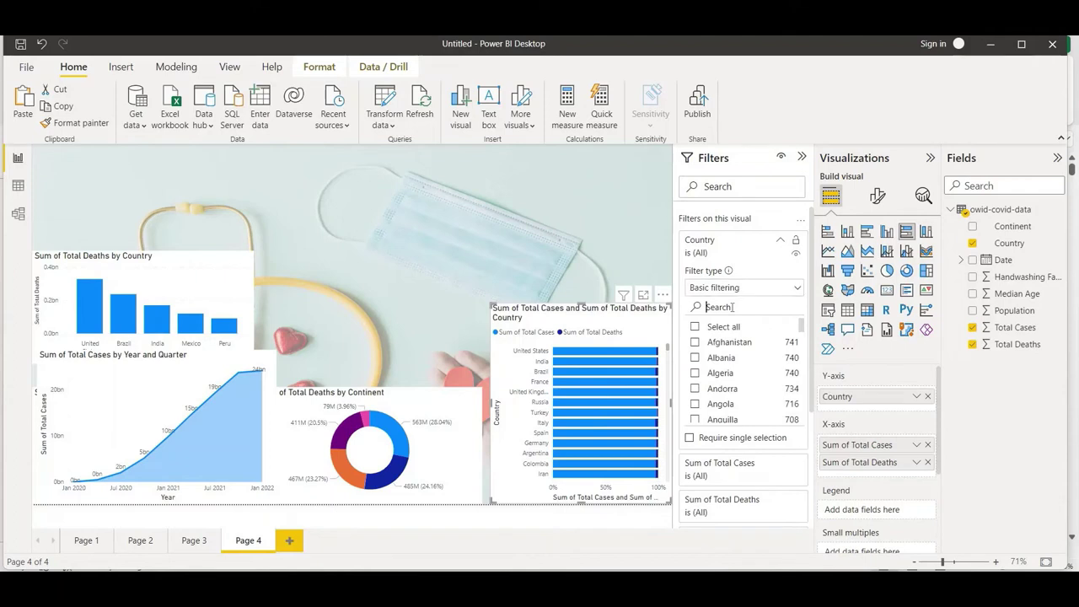
{"action": "type", "text": "united"}
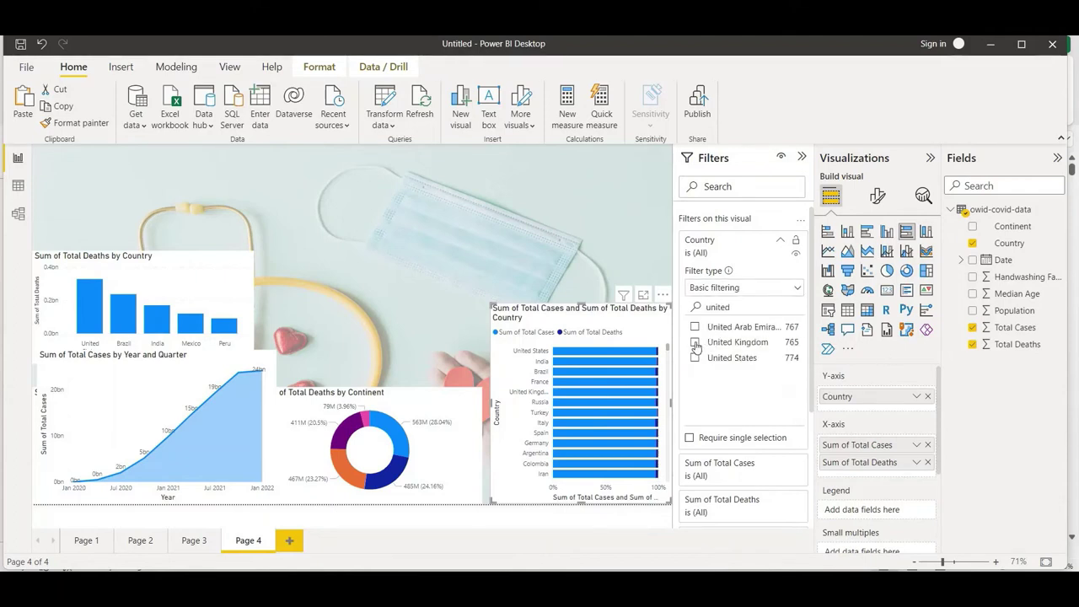
{"action": "left_click", "coordinate": [694, 342]}
{"action": "left_click", "coordinate": [695, 357]}
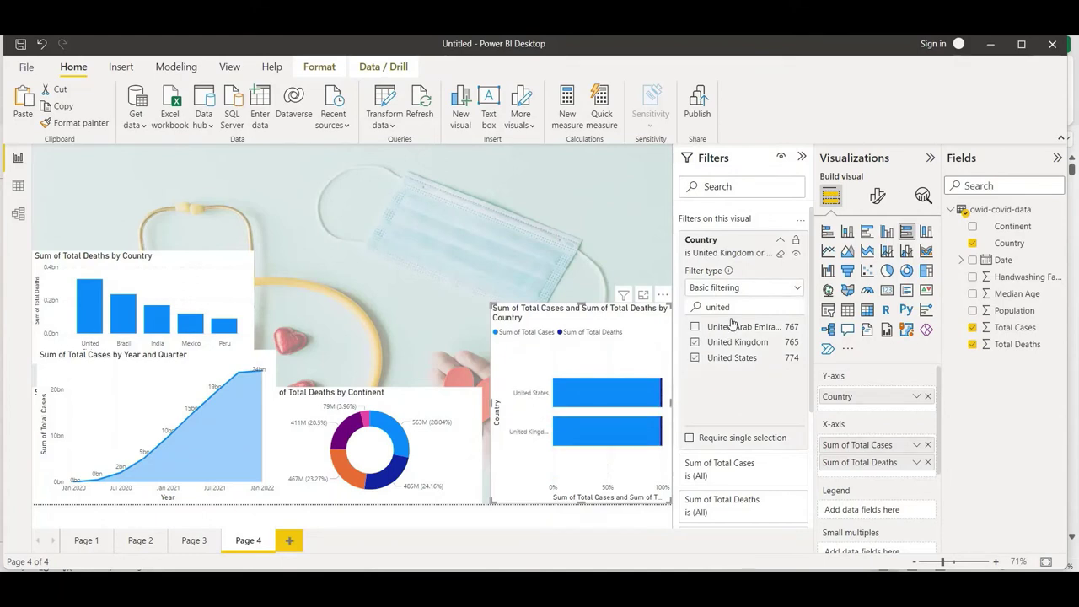
Step: Add India, Brazil and France to the countries selected in the bar chart's Country filter
{"action": "key", "text": "ctrl+a"}
{"action": "type", "text": "india"}
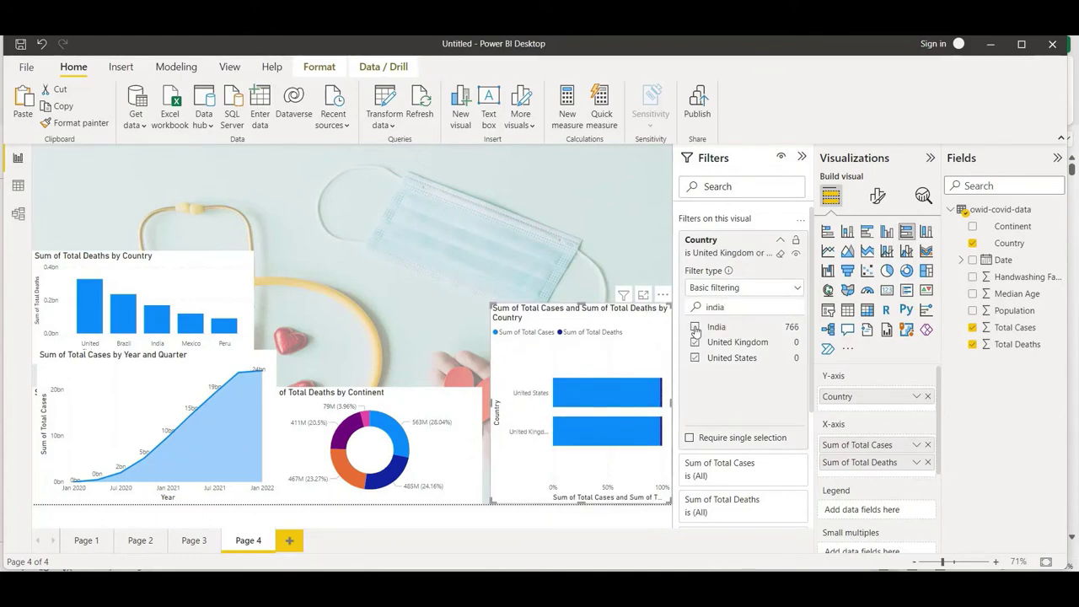
{"action": "left_click", "coordinate": [695, 327]}
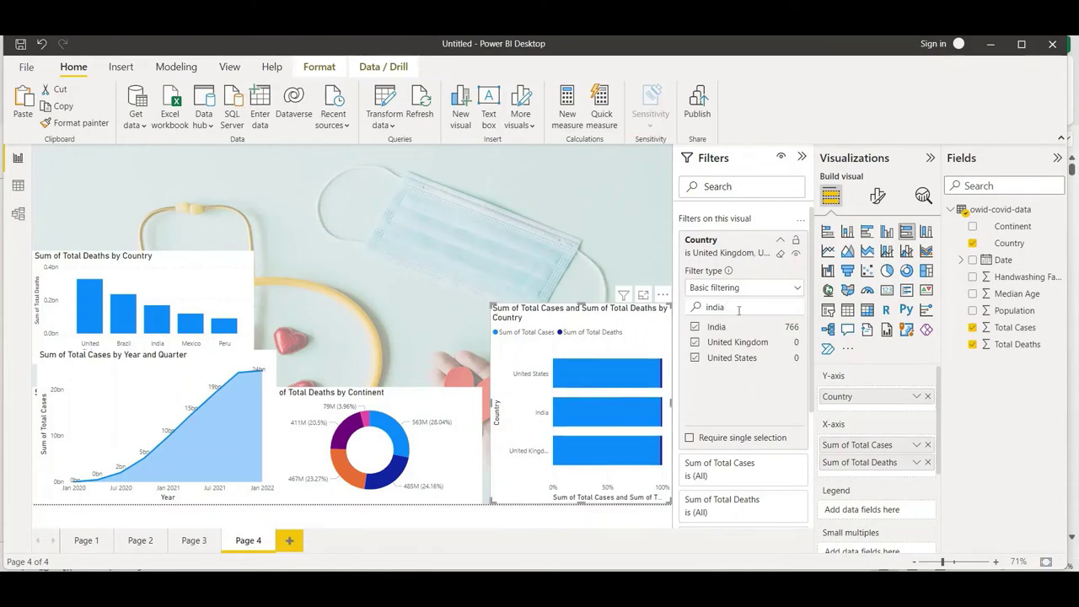
{"action": "key", "text": "ctrl+a"}
{"action": "type", "text": "bra"}
{"action": "left_click", "coordinate": [695, 326]}
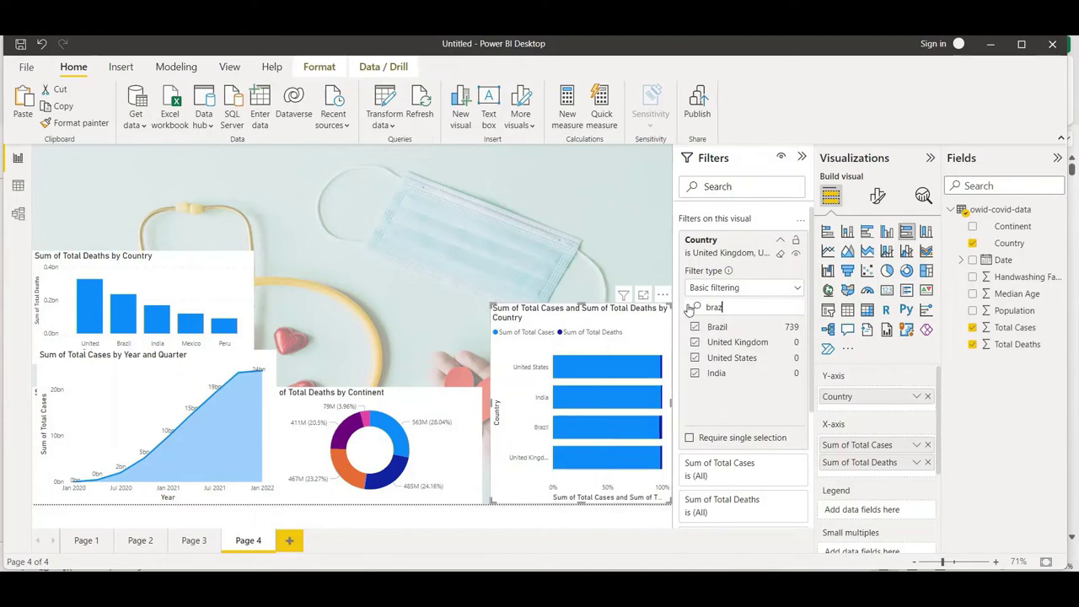
{"action": "double_click", "coordinate": [689, 309]}
{"action": "type", "text": "fran"}
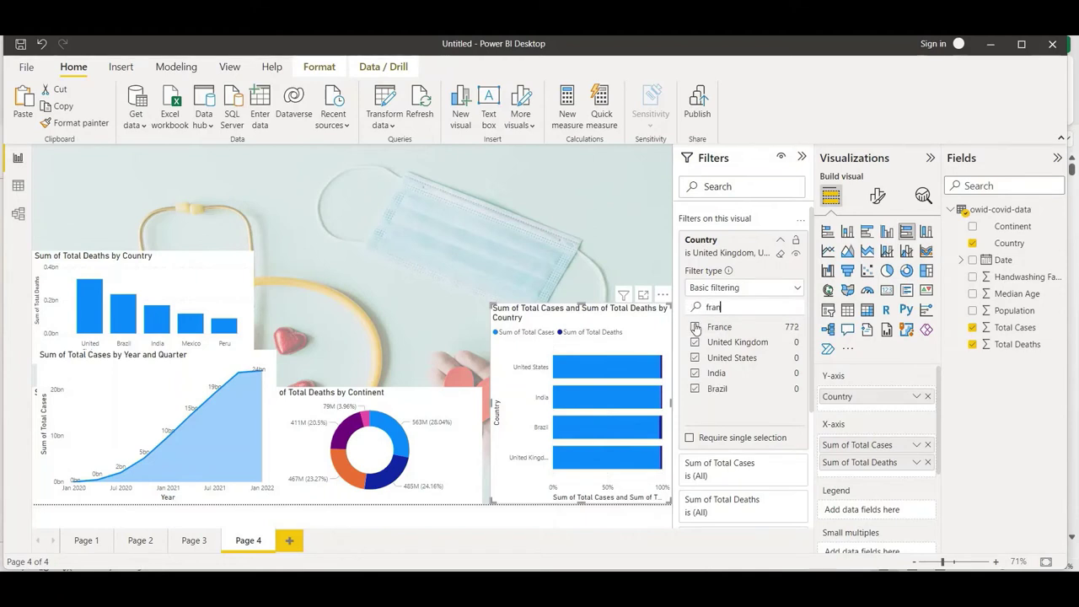
{"action": "left_click", "coordinate": [696, 327]}
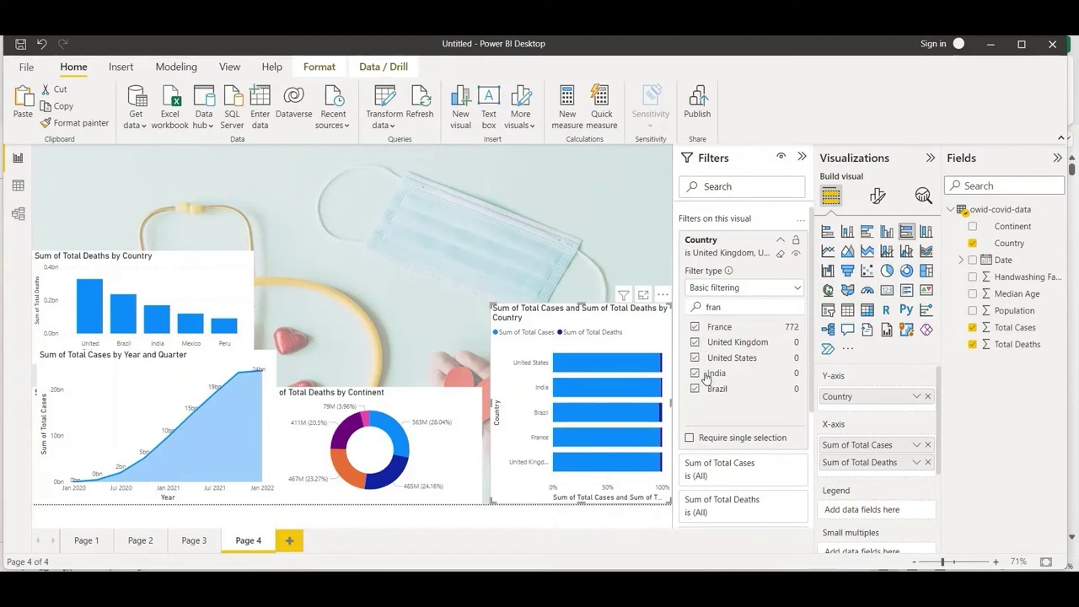
Step: Reduce the Total Cases and Total Deaths by Country bar chart's height from its upper edge to match the neighbouring donut charts
{"action": "left_click", "coordinate": [441, 297]}
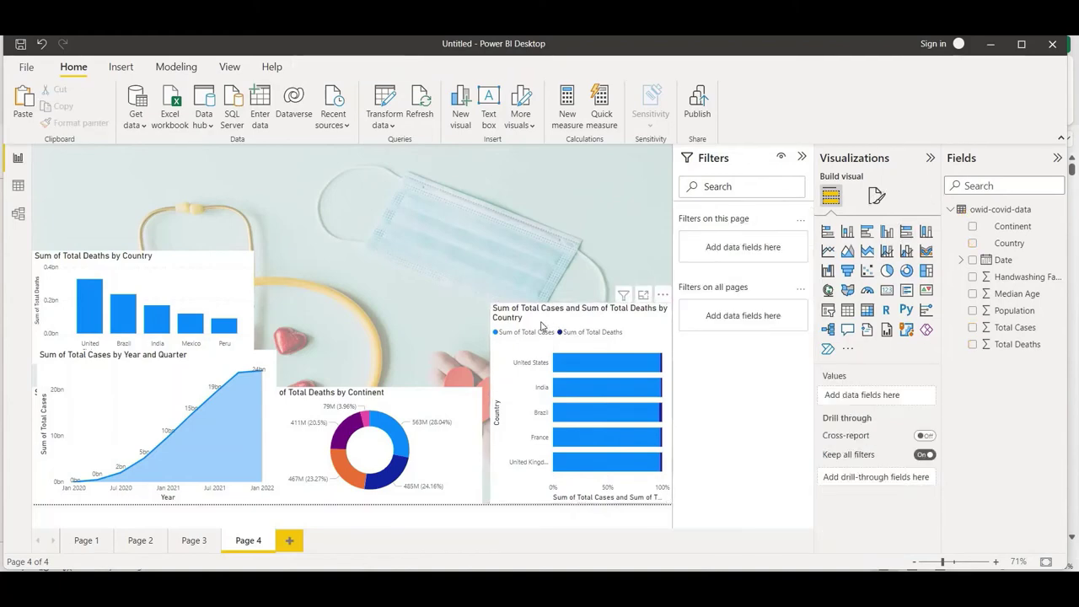
{"action": "left_click", "coordinate": [581, 301]}
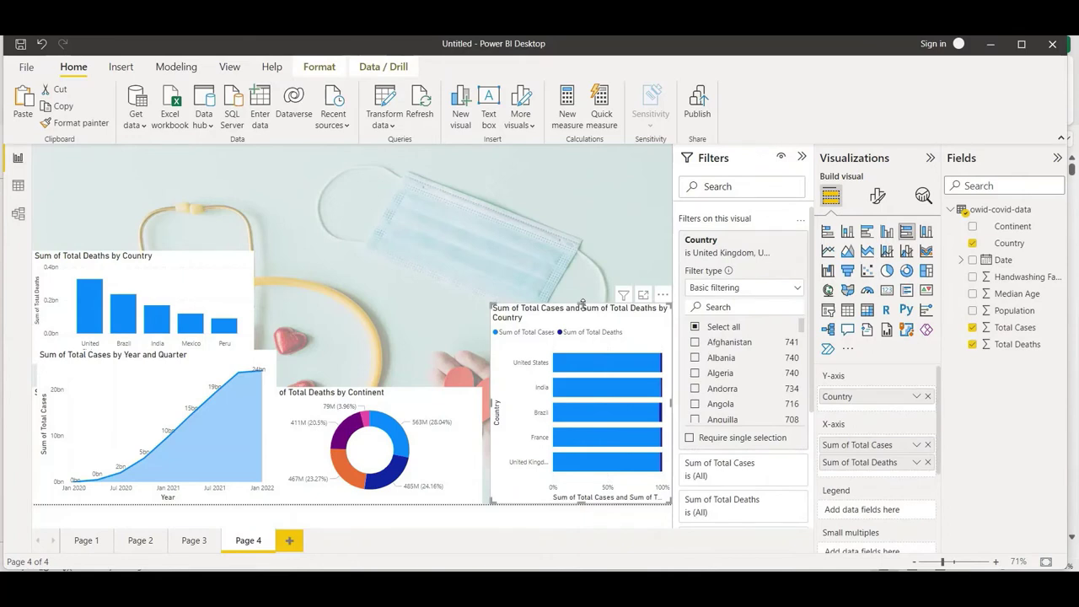
{"action": "left_click_drag", "start_coordinate": [582, 302], "coordinate": [578, 388]}
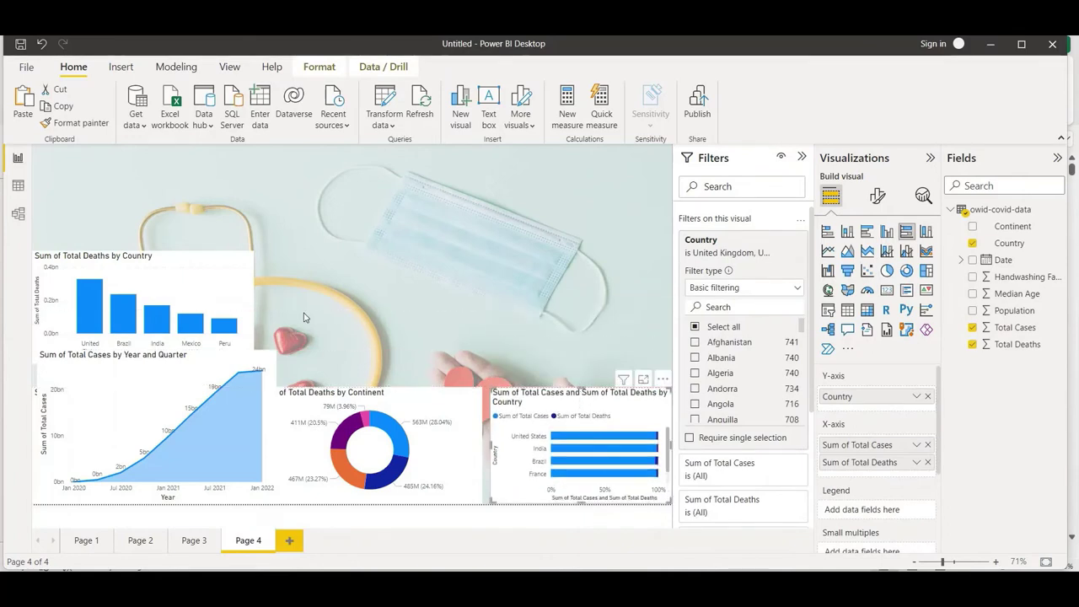
Step: Stack the Total Cases by Year and Quarter area chart above the Total Deaths by Country column chart, over the Total Cases donut
{"action": "left_click", "coordinate": [213, 257]}
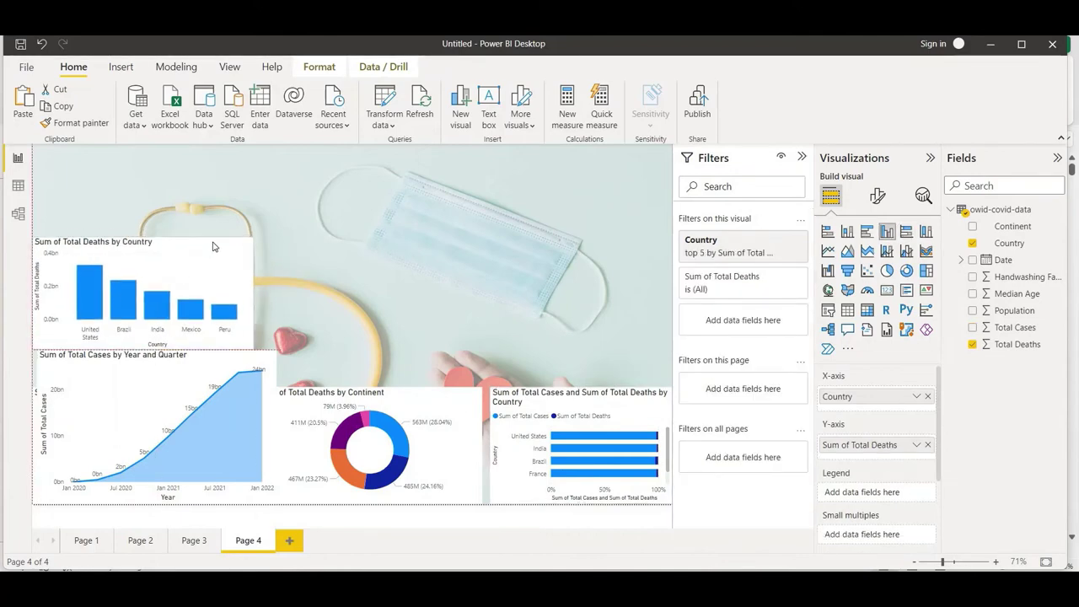
{"action": "left_click_drag", "start_coordinate": [213, 245], "coordinate": [213, 239]}
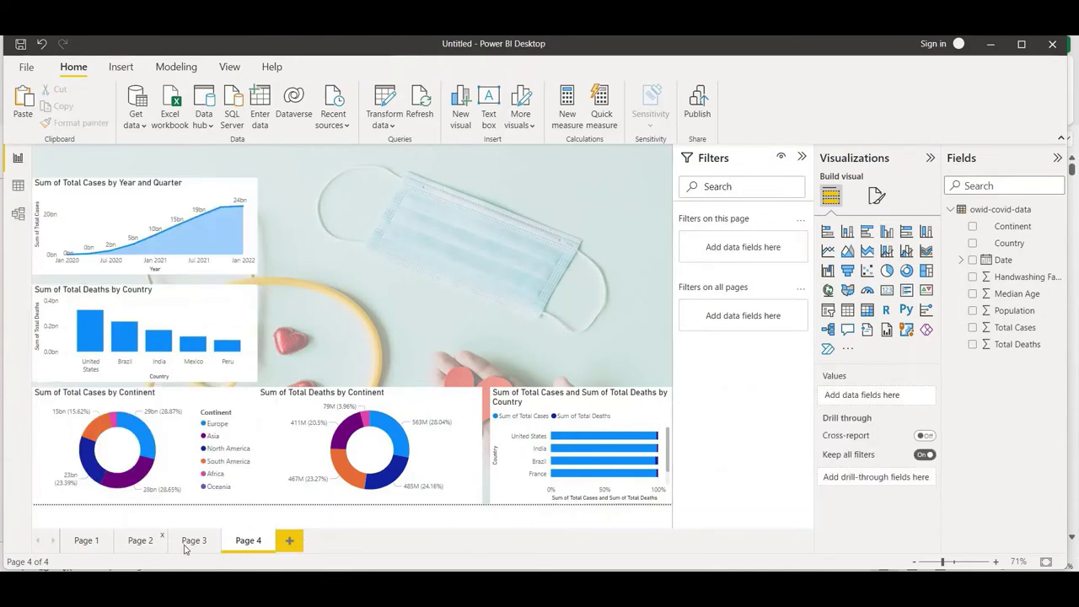
Step: Copy the Total Deaths and Total Cases by Country column chart from Page 3 to Page 4 and place it in the page's upper-right corner
{"action": "left_click", "coordinate": [195, 541]}
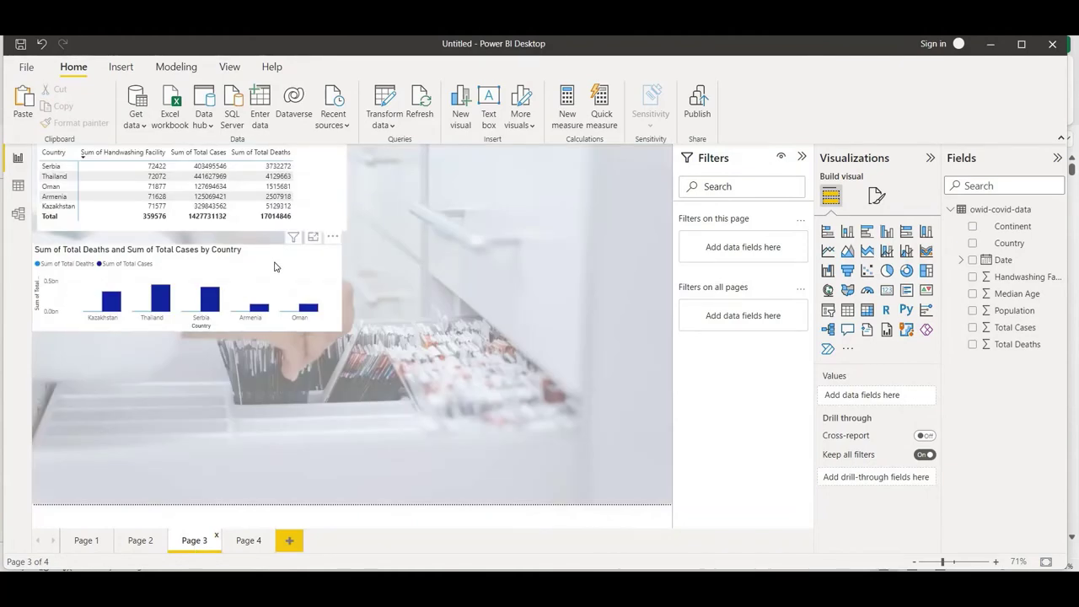
{"action": "left_click", "coordinate": [274, 267]}
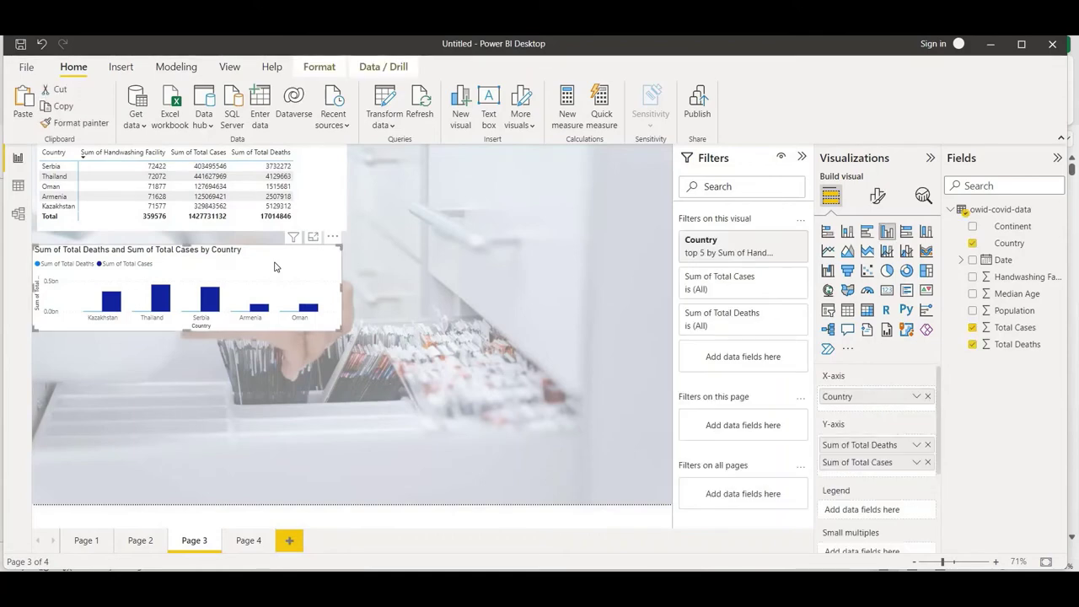
{"action": "left_click", "coordinate": [249, 540]}
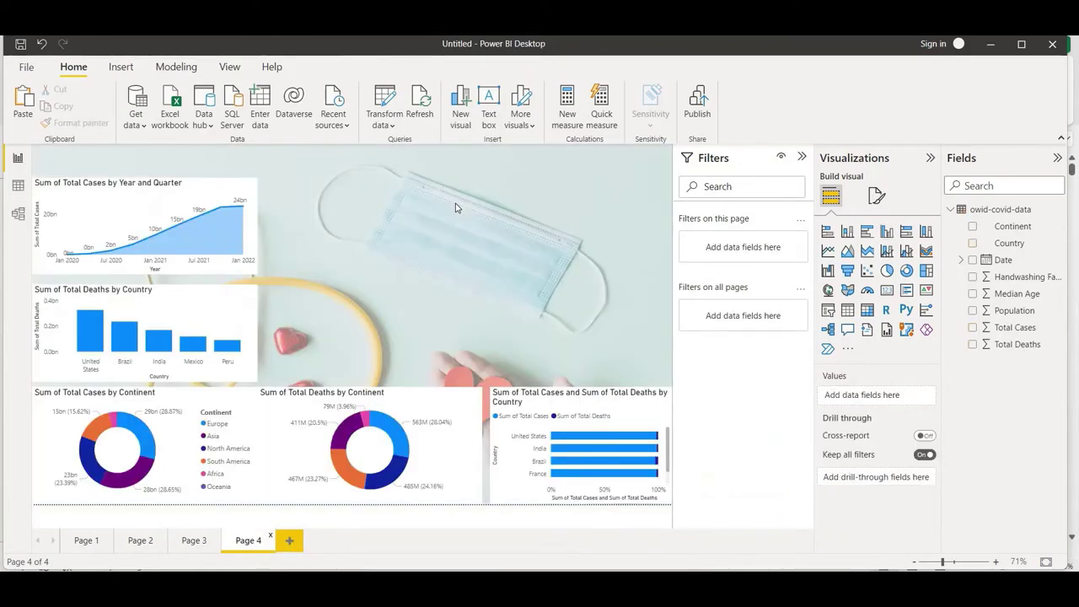
{"action": "key", "text": "ctrl+v"}
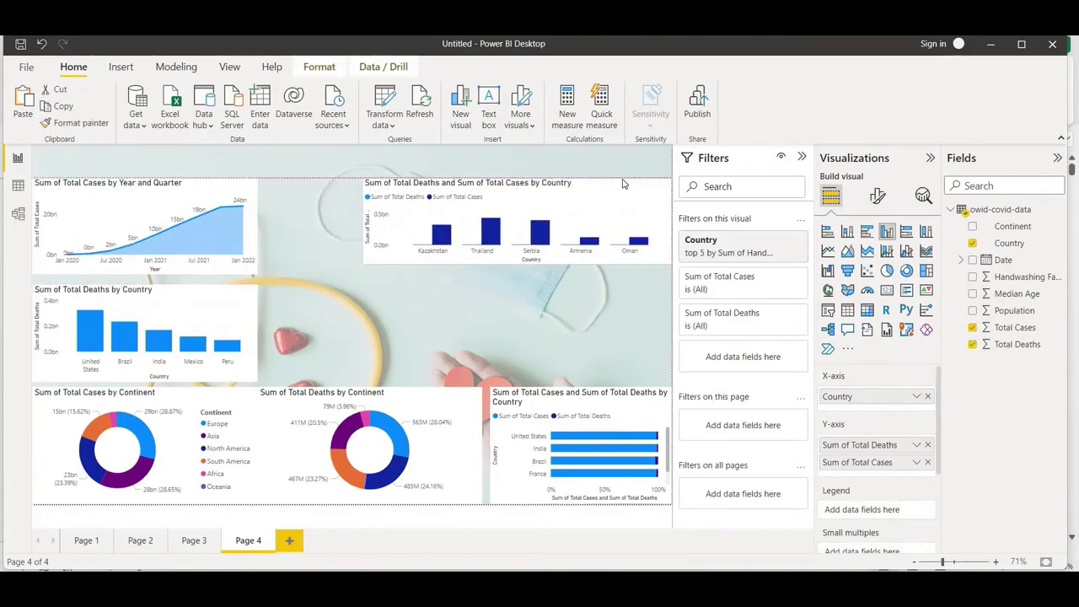
{"action": "left_click_drag", "start_coordinate": [621, 187], "coordinate": [621, 192]}
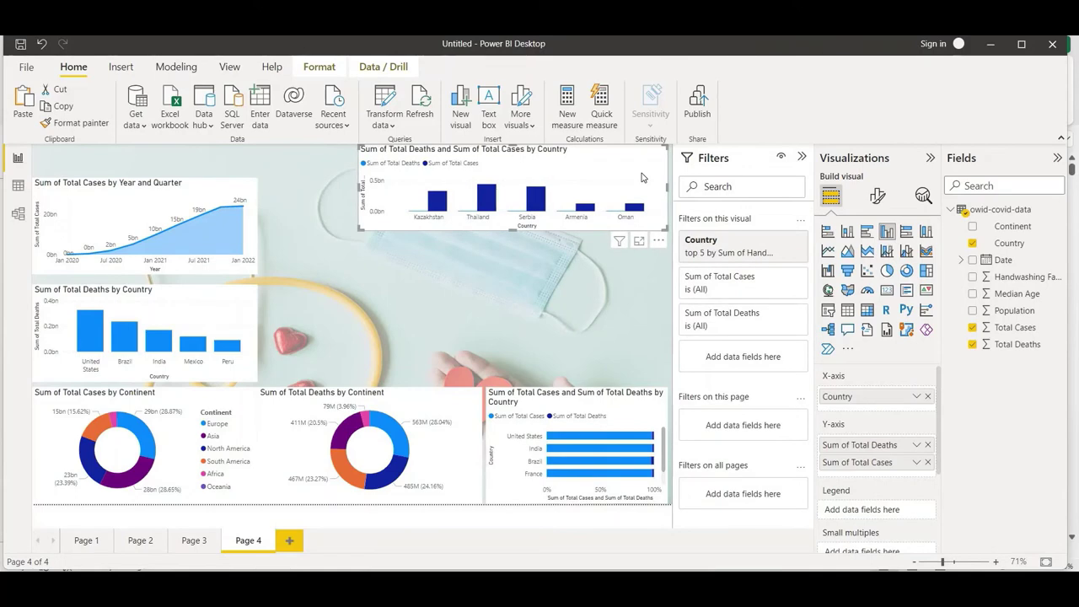
Step: Slightly narrow the existing charts, and make the copied Total Deaths and Total Cases column chart narrower and taller to match the bar chart's width
{"action": "left_click", "coordinate": [266, 352]}
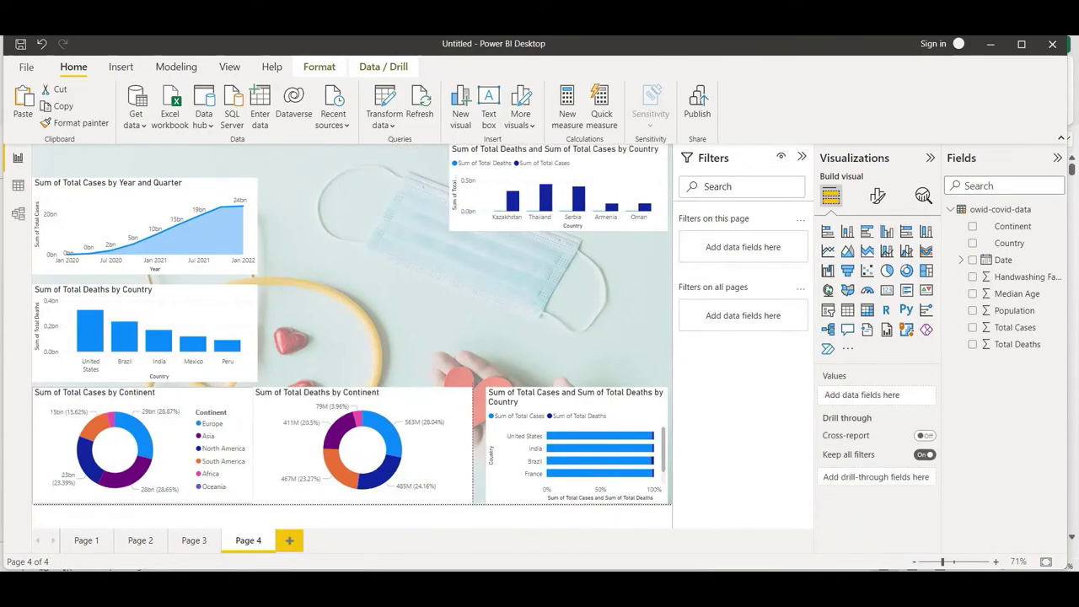
{"action": "left_click", "coordinate": [249, 340]}
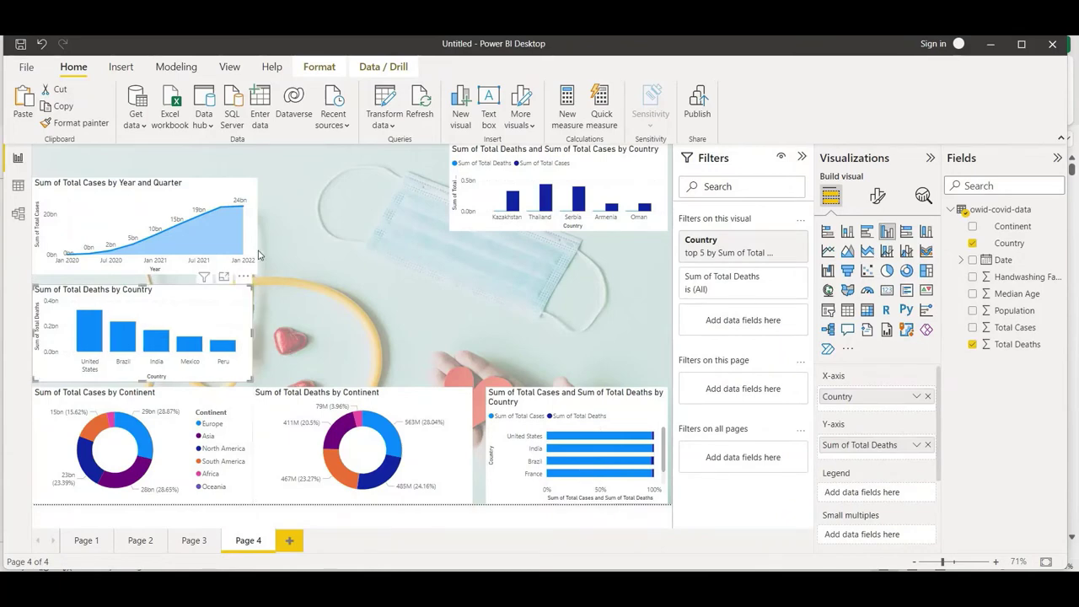
{"action": "left_click", "coordinate": [461, 194]}
{"action": "left_click_drag", "start_coordinate": [461, 194], "coordinate": [478, 196]}
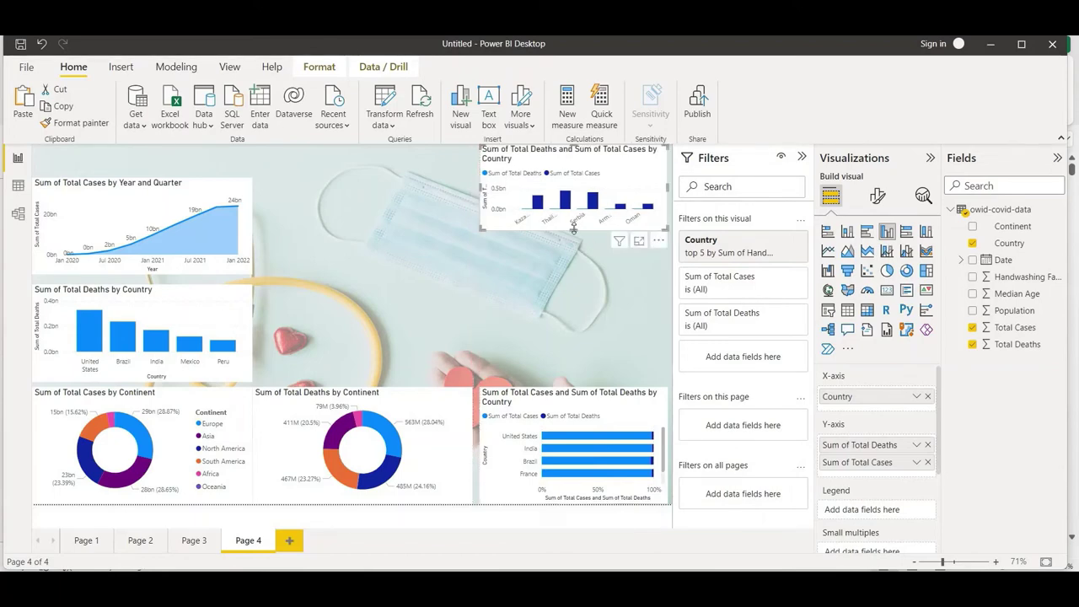
{"action": "left_click_drag", "start_coordinate": [575, 250], "coordinate": [574, 273]}
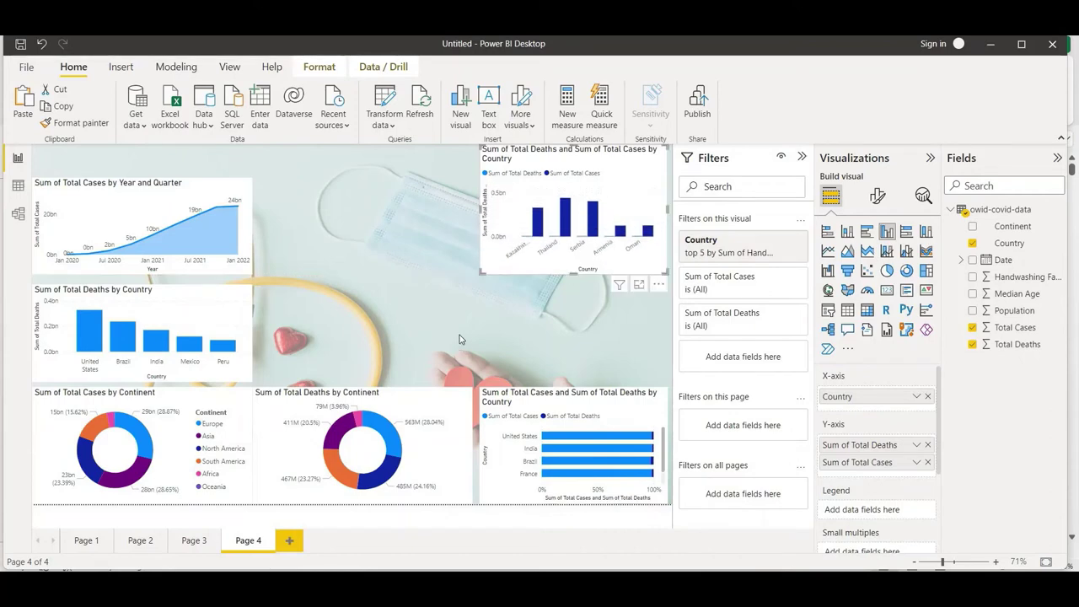
Step: Add a card showing Total Cases, shrink it, and place it below the Total Deaths and Total Cases by Country column chart
{"action": "left_click", "coordinate": [437, 229]}
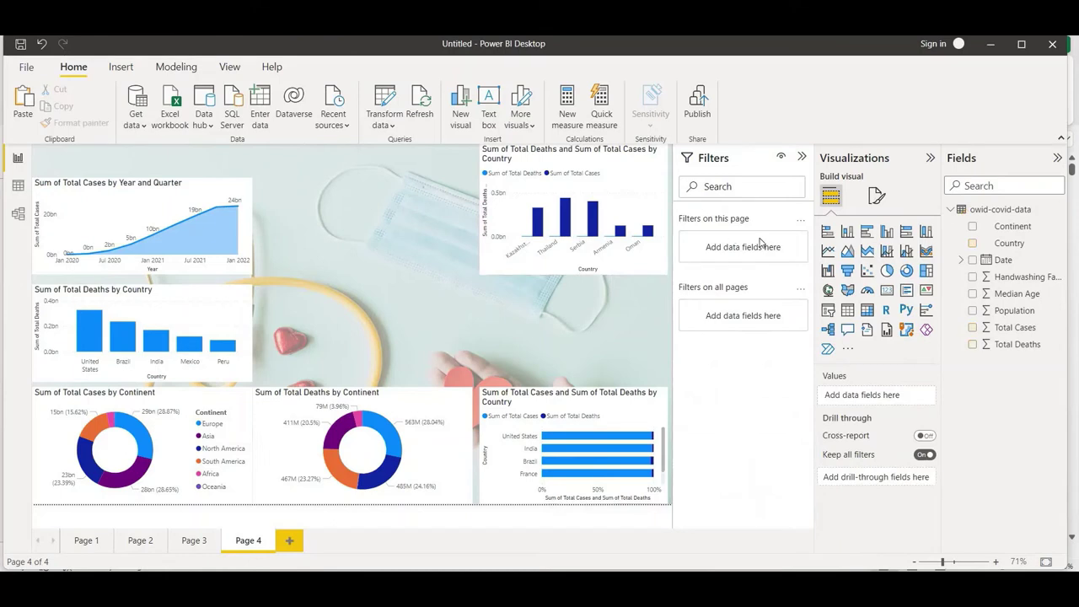
{"action": "left_click", "coordinate": [886, 291]}
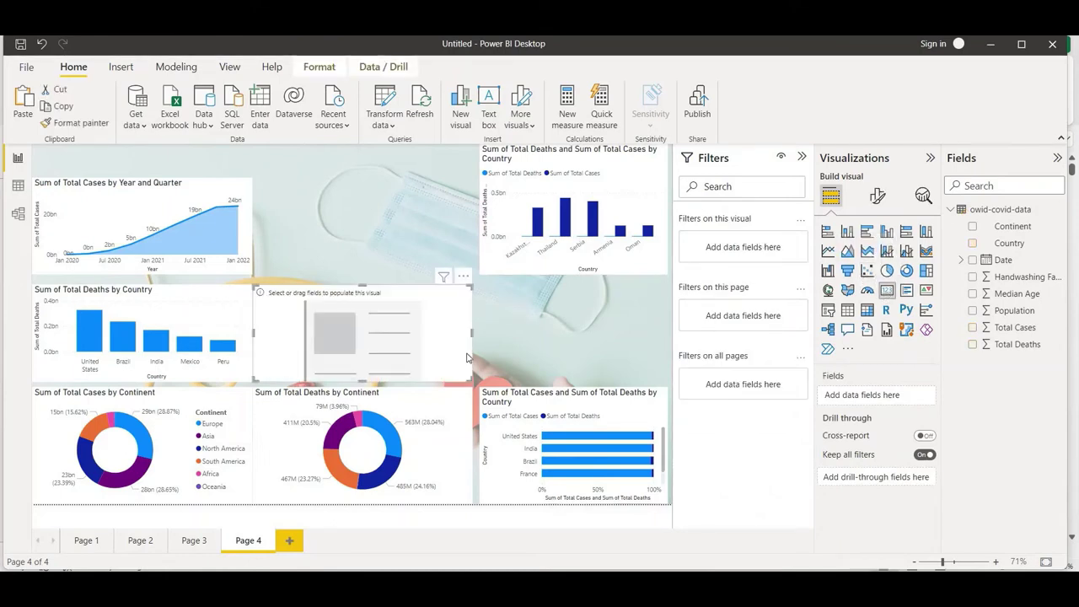
{"action": "left_click_drag", "start_coordinate": [406, 351], "coordinate": [362, 337]}
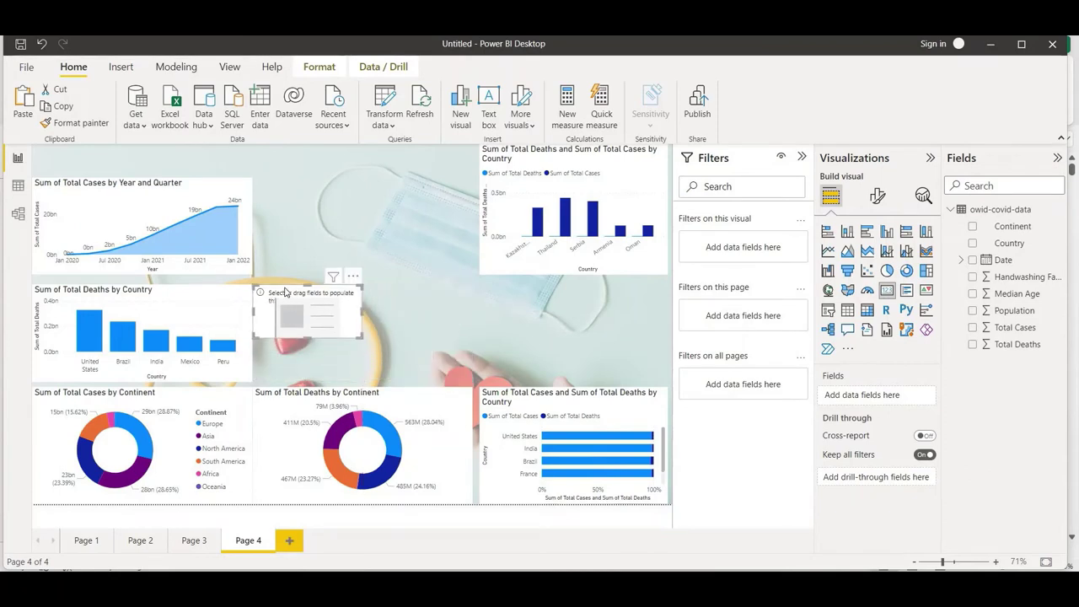
{"action": "left_click_drag", "start_coordinate": [462, 324], "coordinate": [511, 292]}
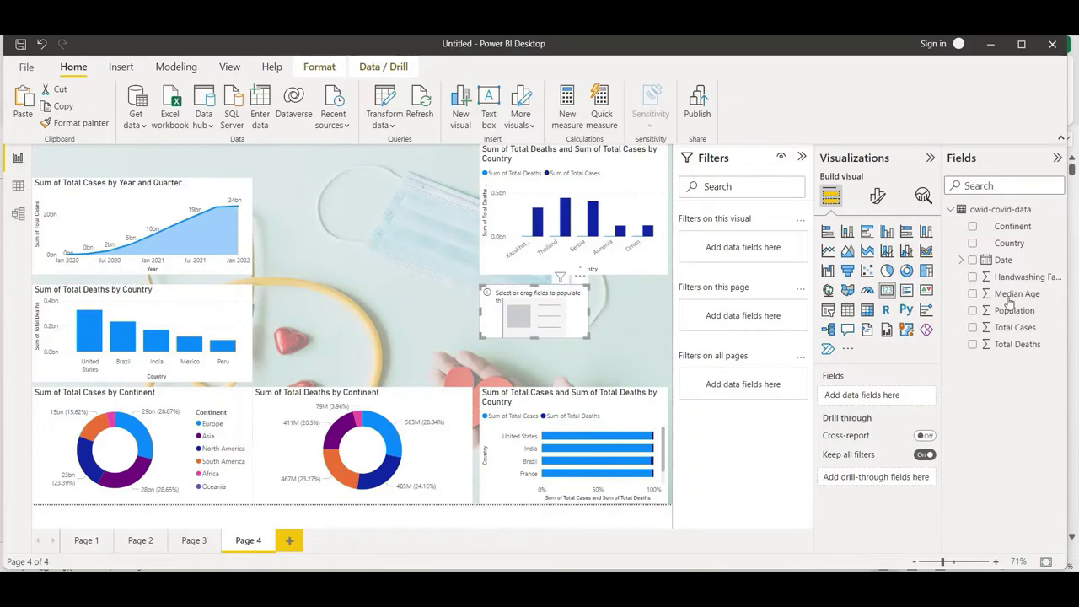
{"action": "left_click", "coordinate": [973, 328]}
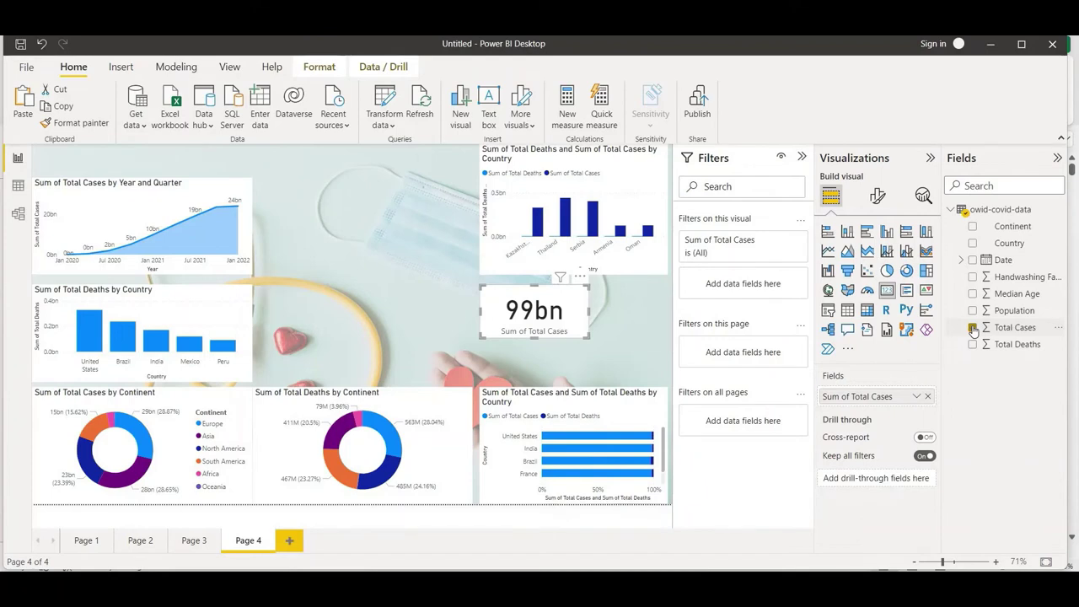
Step: Add a Total Deaths card sized like the Total Cases card and place it directly beneath that card
{"action": "key", "text": "Escape"}
{"action": "left_click", "coordinate": [886, 292]}
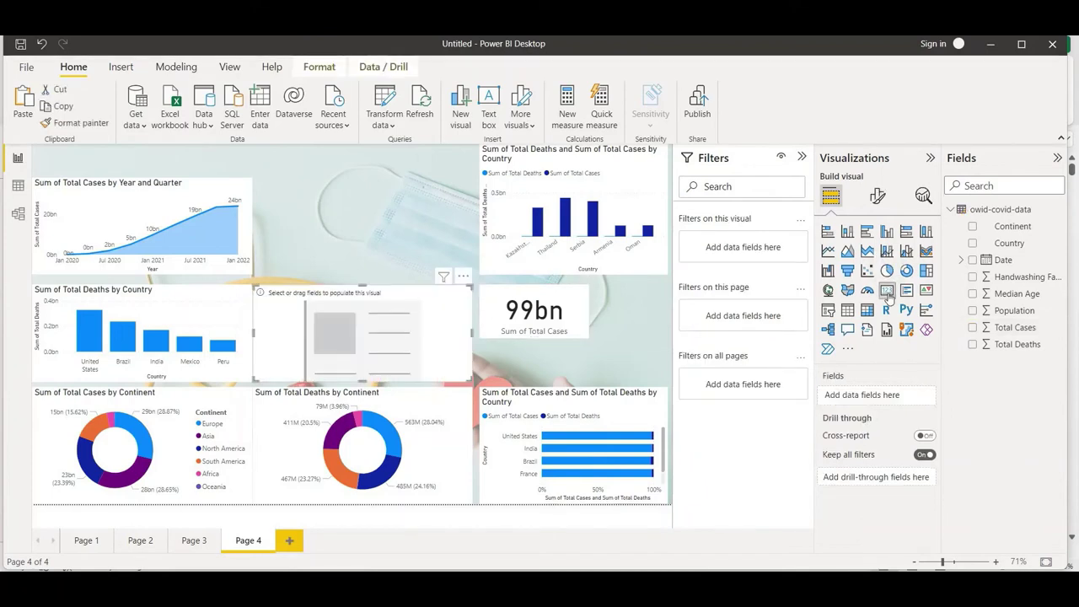
{"action": "left_click", "coordinate": [973, 343]}
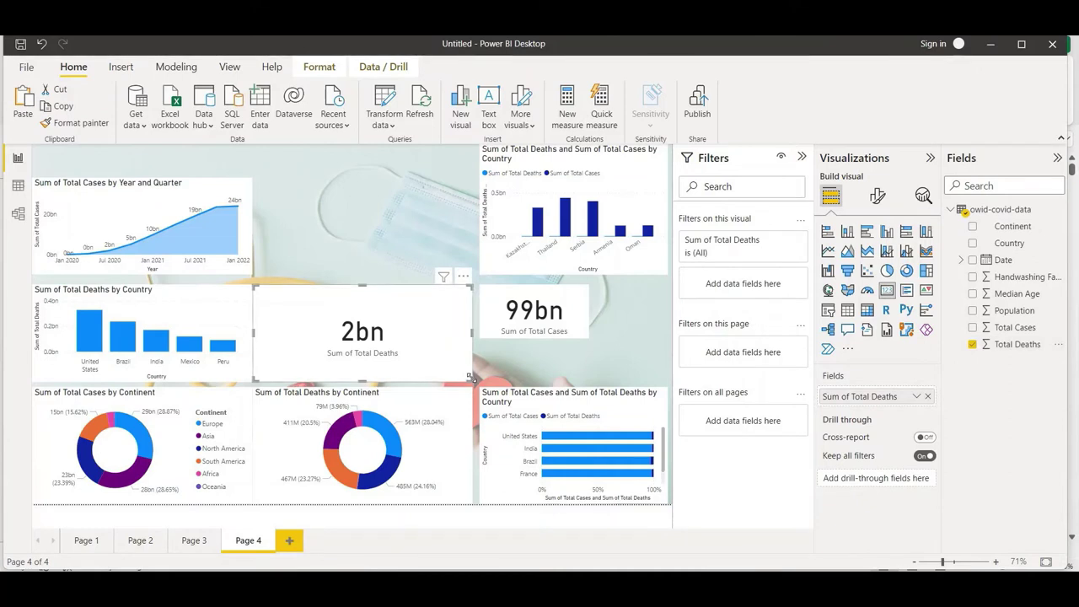
{"action": "left_click_drag", "start_coordinate": [408, 359], "coordinate": [585, 310]}
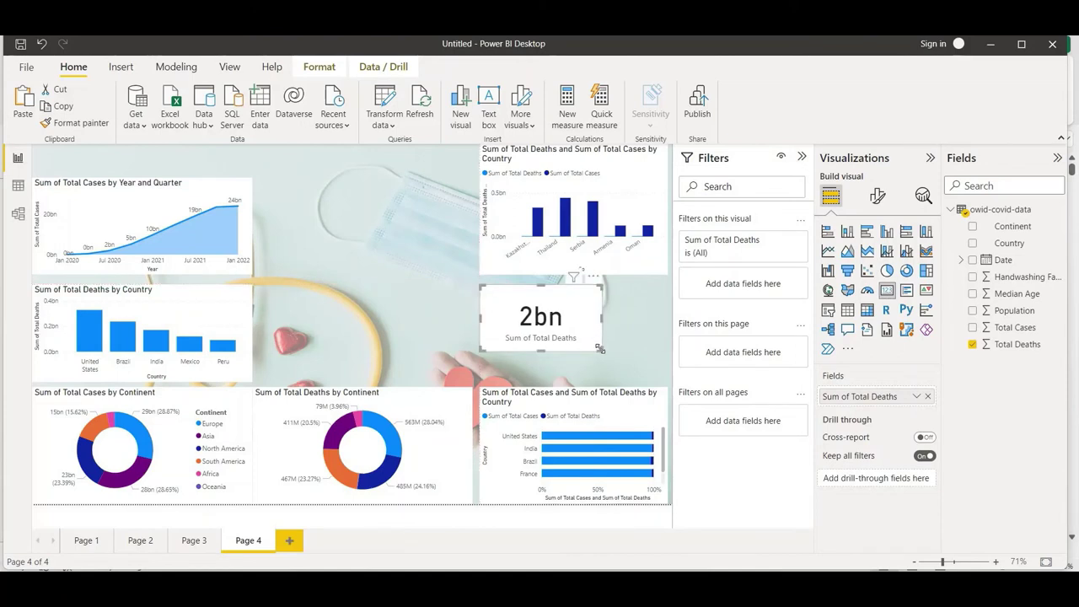
{"action": "left_click_drag", "start_coordinate": [599, 348], "coordinate": [588, 340]}
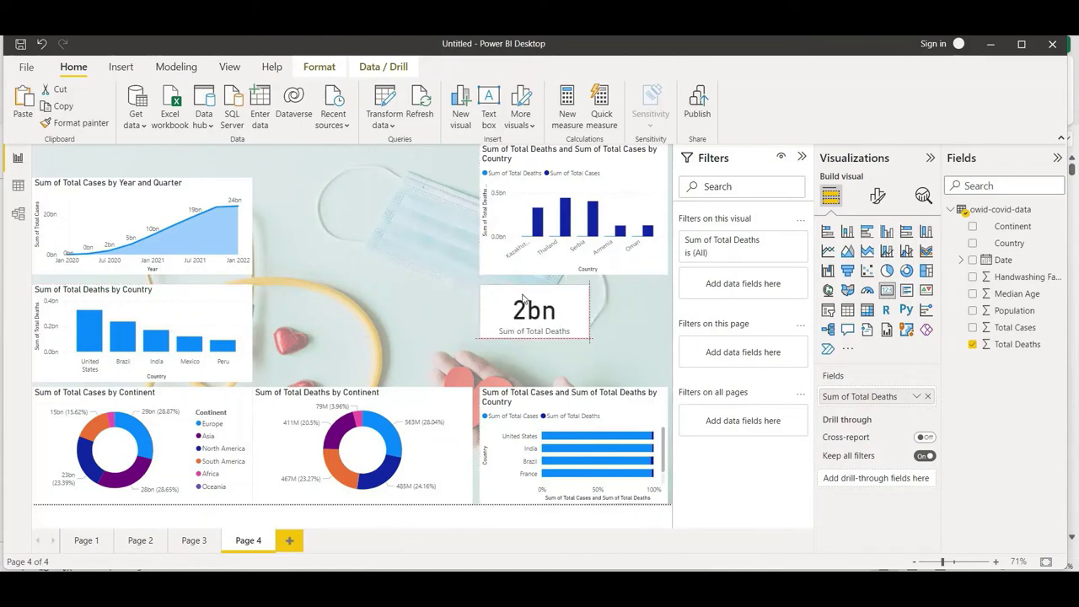
{"action": "left_click_drag", "start_coordinate": [516, 305], "coordinate": [512, 358]}
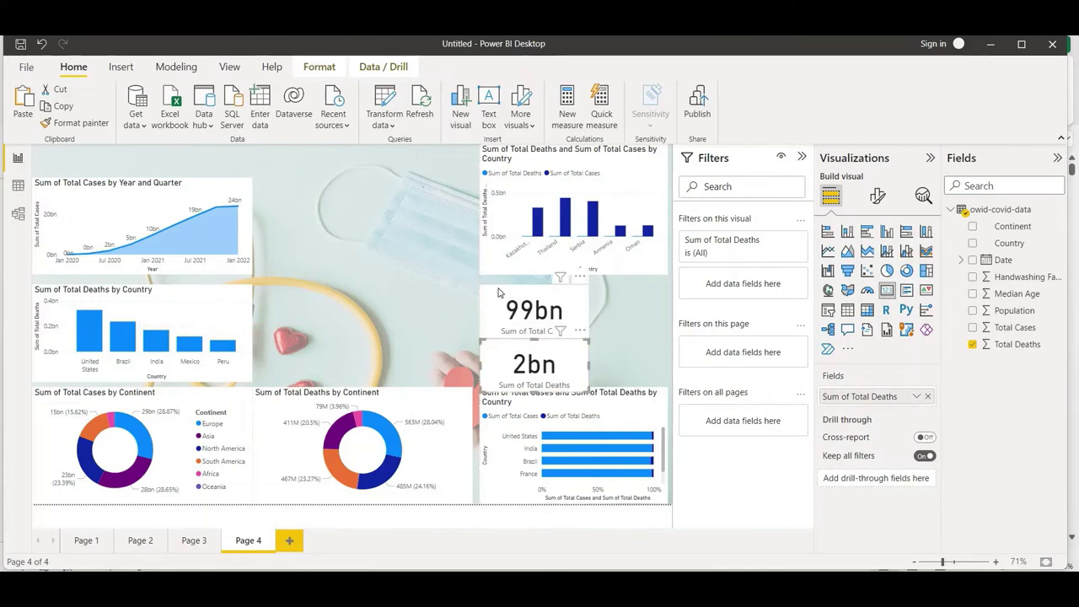
Step: Shrink the Total Cases and Total Deaths cards so they fit stacked between the column chart and the bar chart
{"action": "left_click", "coordinate": [558, 292]}
{"action": "left_click_drag", "start_coordinate": [588, 283], "coordinate": [560, 289]}
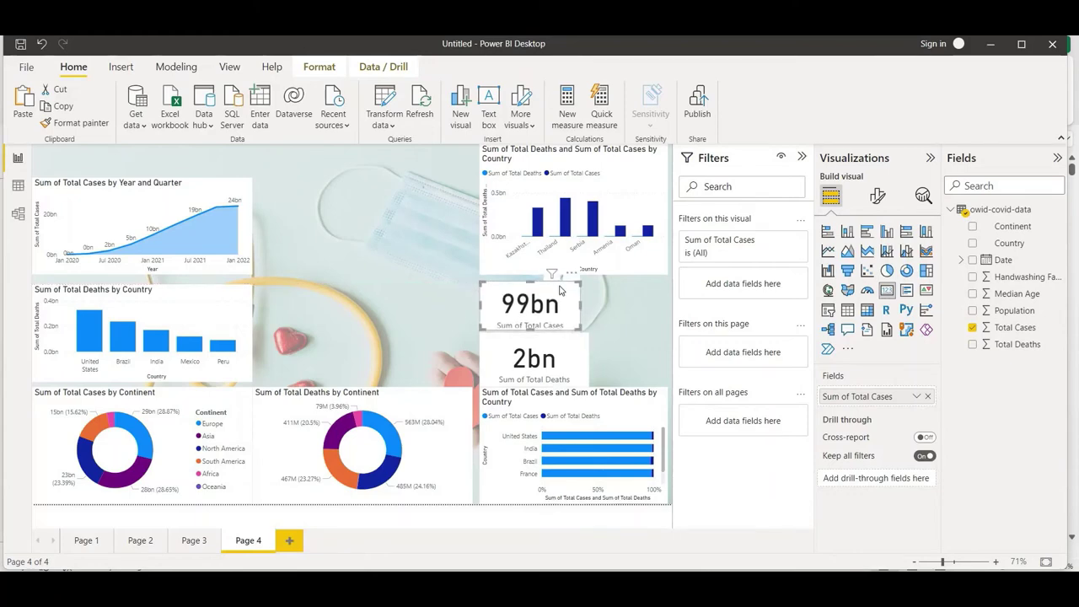
{"action": "left_click", "coordinate": [585, 354]}
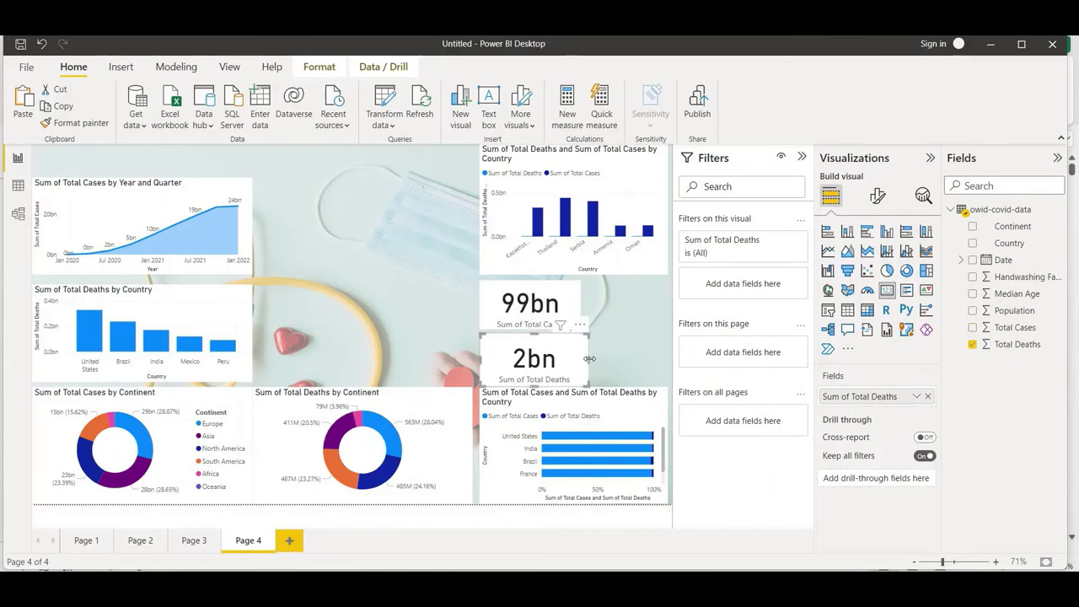
{"action": "left_click_drag", "start_coordinate": [587, 362], "coordinate": [579, 362]}
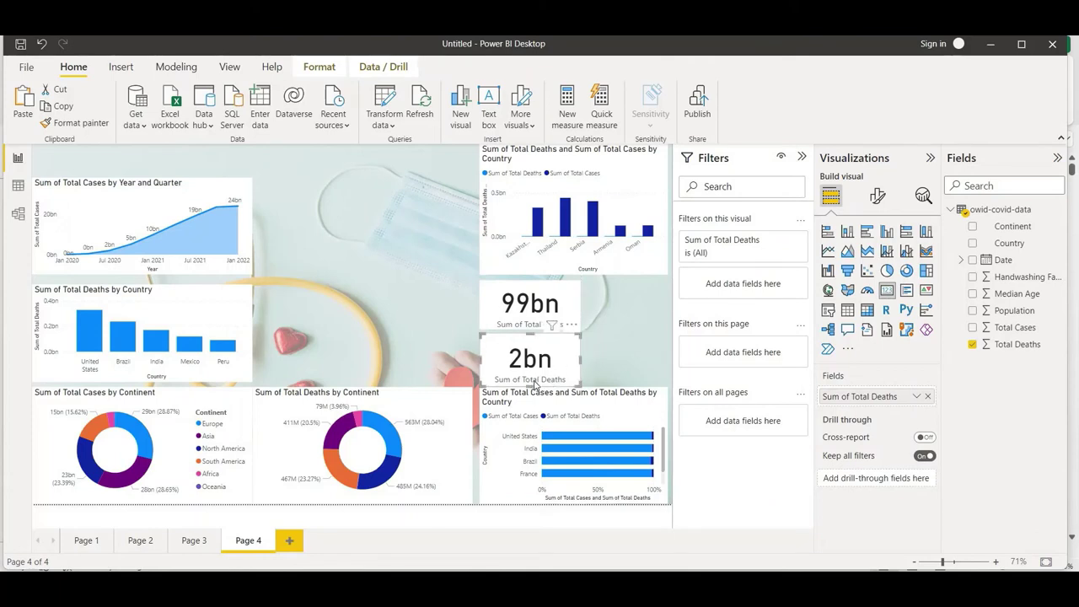
{"action": "left_click_drag", "start_coordinate": [534, 384], "coordinate": [534, 379]}
{"action": "left_click", "coordinate": [624, 316]}
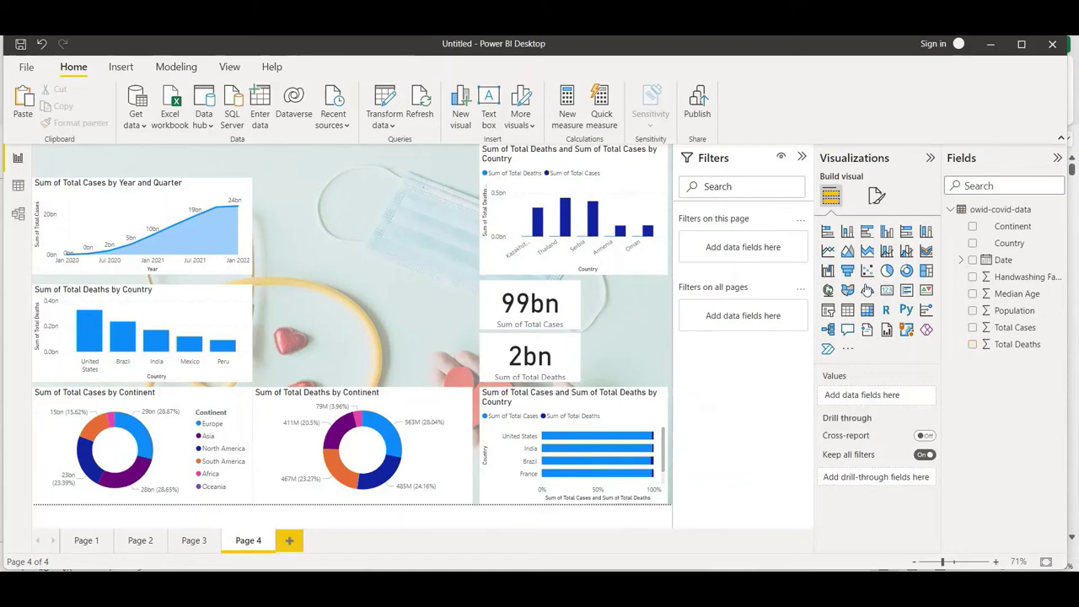
Step: Add a Population card beside the Total Cases card and reduce its height to match
{"action": "left_click", "coordinate": [888, 291]}
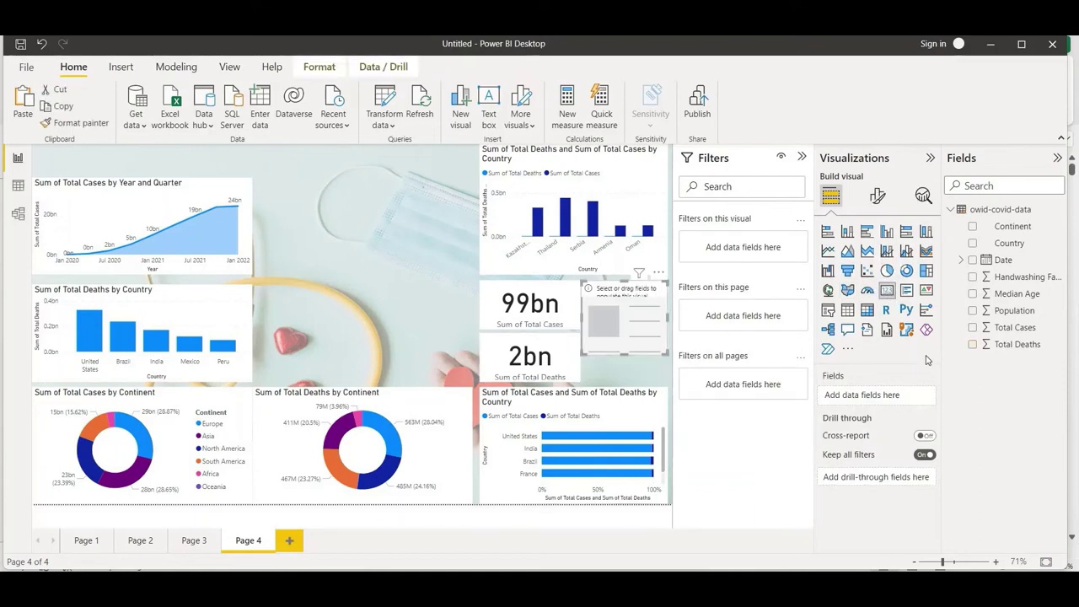
{"action": "left_click", "coordinate": [973, 310]}
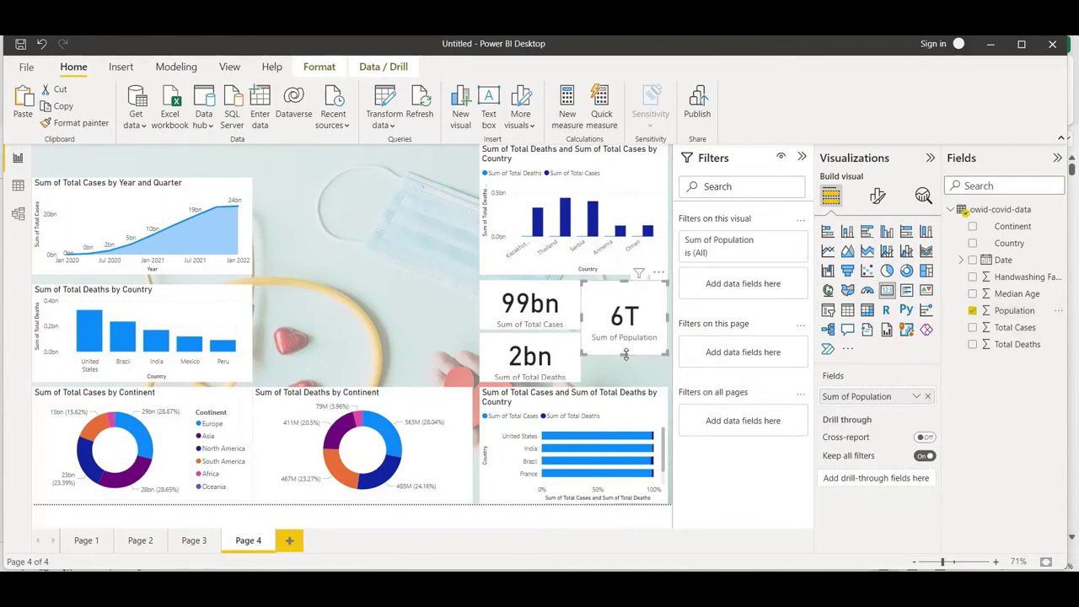
{"action": "left_click_drag", "start_coordinate": [625, 354], "coordinate": [625, 328]}
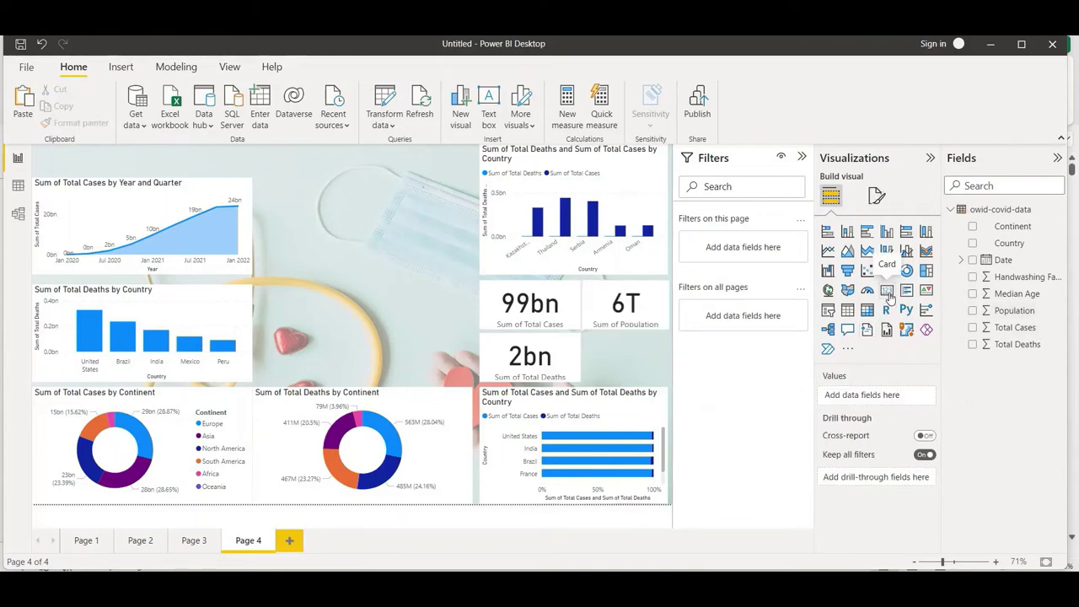
Step: Add a Handwashing Facility card, fit it below the Population card, and narrow the Total Cases and Total Deaths cards to even out the grid
{"action": "left_click", "coordinate": [888, 294]}
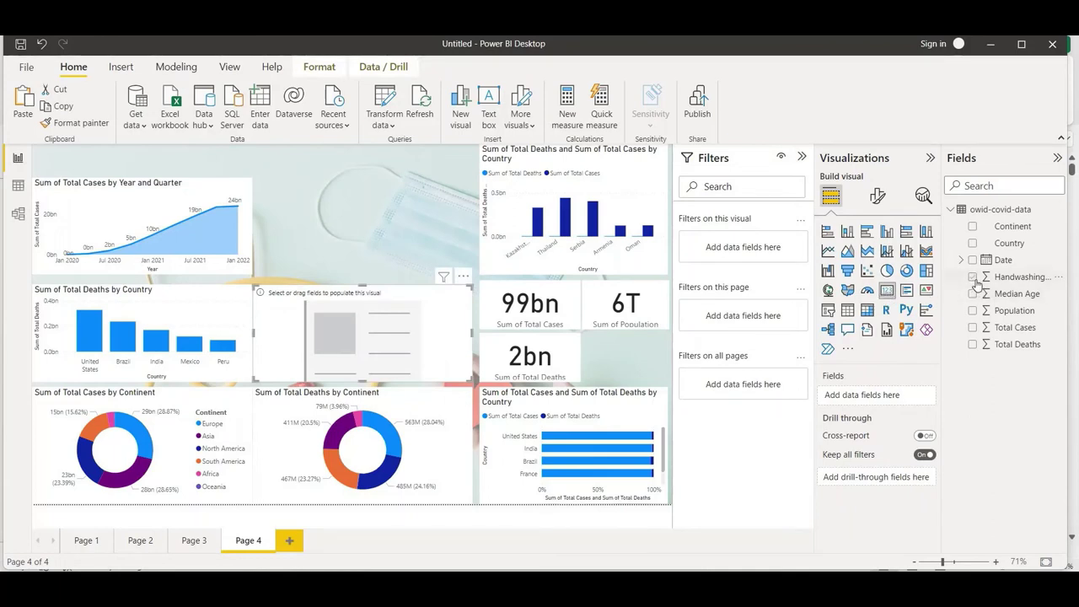
{"action": "left_click", "coordinate": [972, 276]}
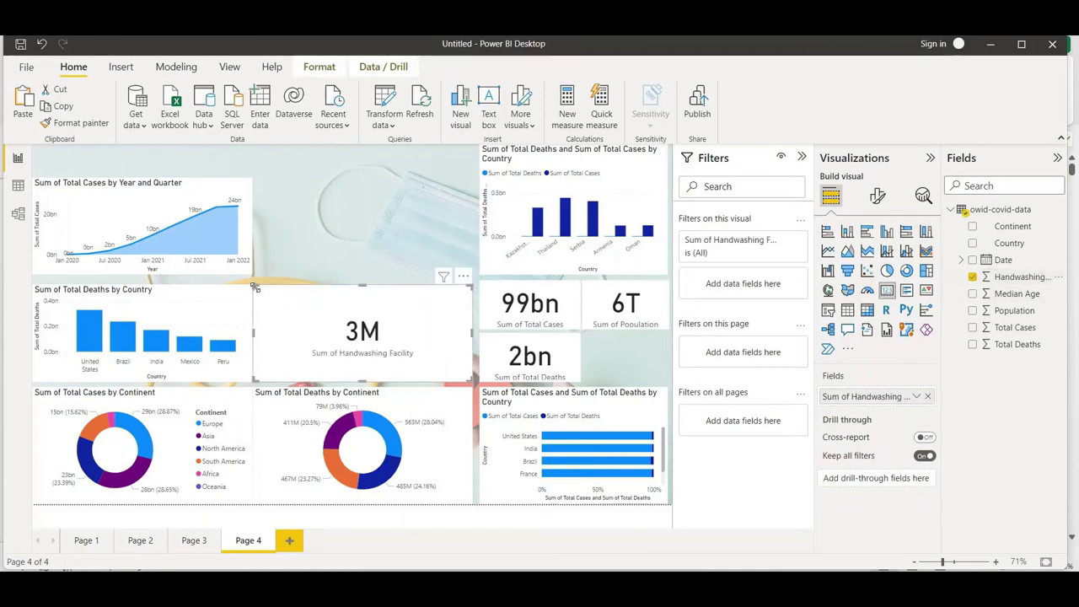
{"action": "left_click_drag", "start_coordinate": [255, 287], "coordinate": [353, 325]}
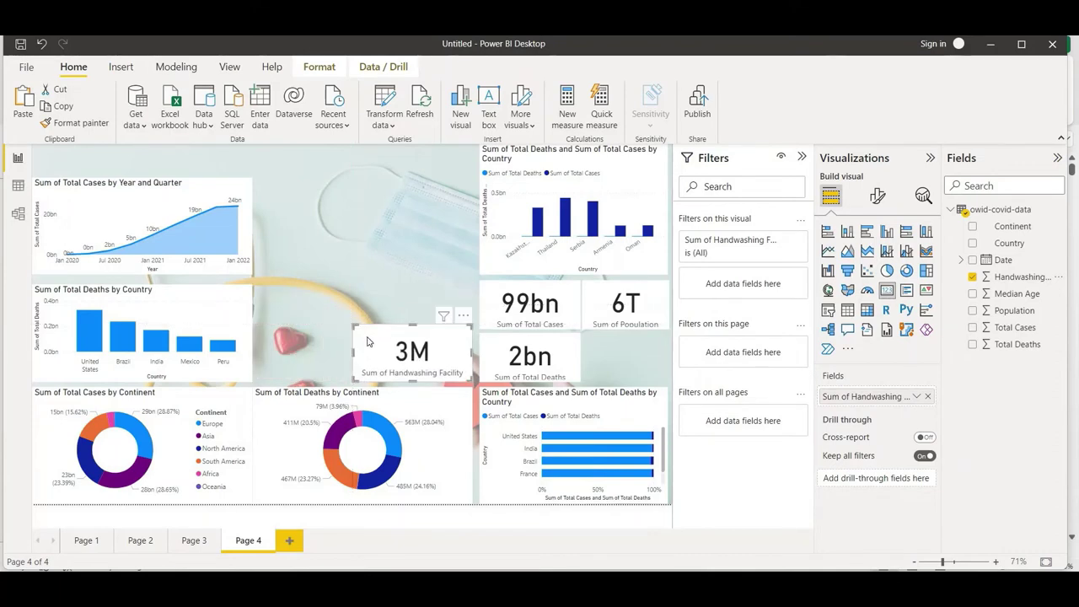
{"action": "left_click_drag", "start_coordinate": [358, 378], "coordinate": [585, 361]}
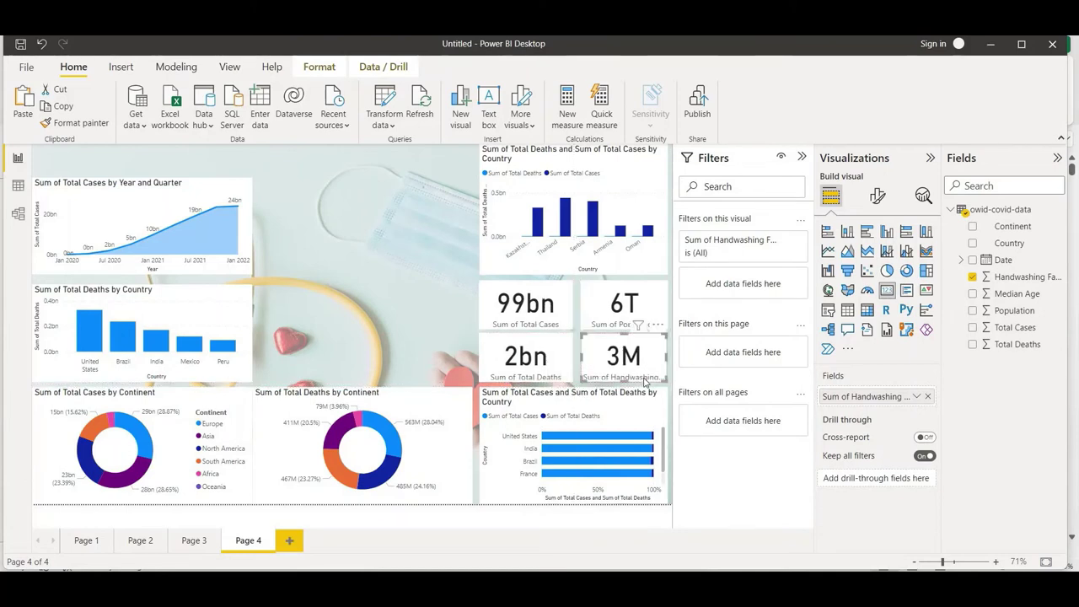
{"action": "left_click", "coordinate": [594, 300]}
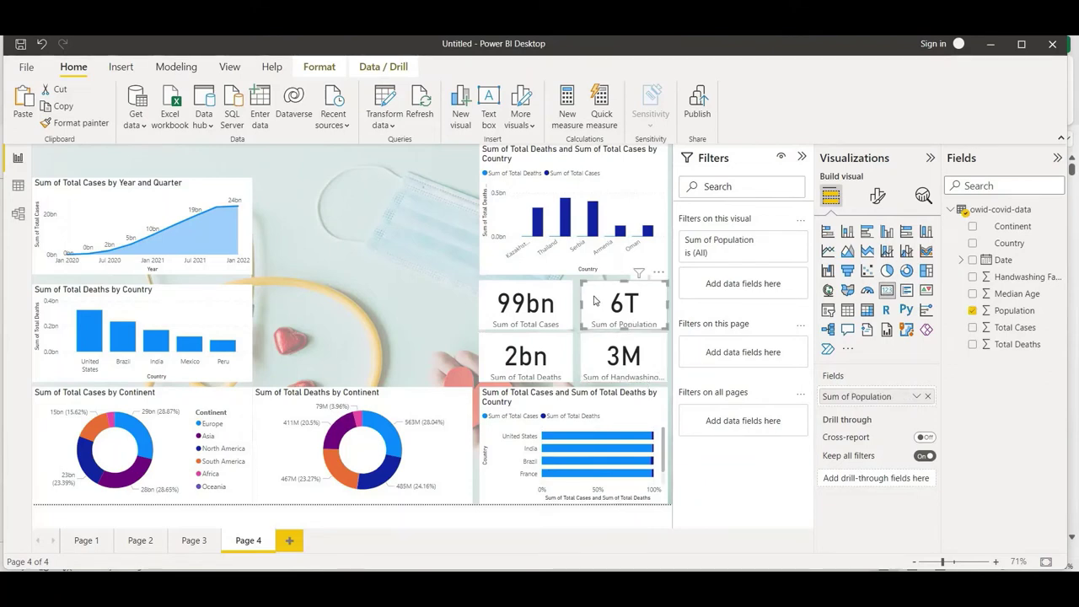
Step: Copy the Total Deaths by Country column chart from Page 1 and paste it onto Page 4
{"action": "left_click", "coordinate": [354, 223]}
{"action": "left_click", "coordinate": [93, 542]}
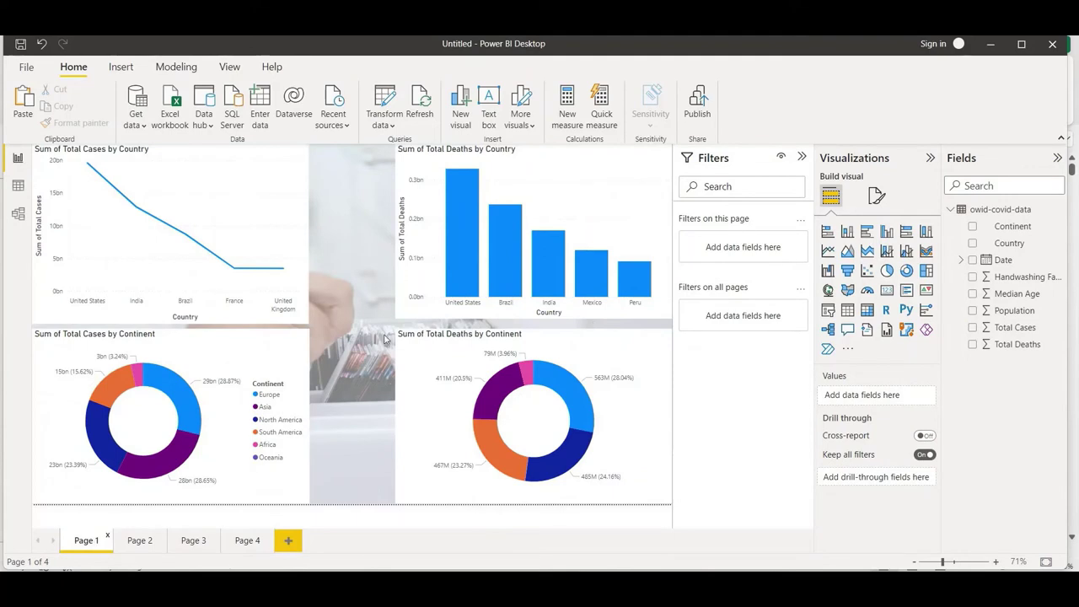
{"action": "left_click", "coordinate": [399, 314]}
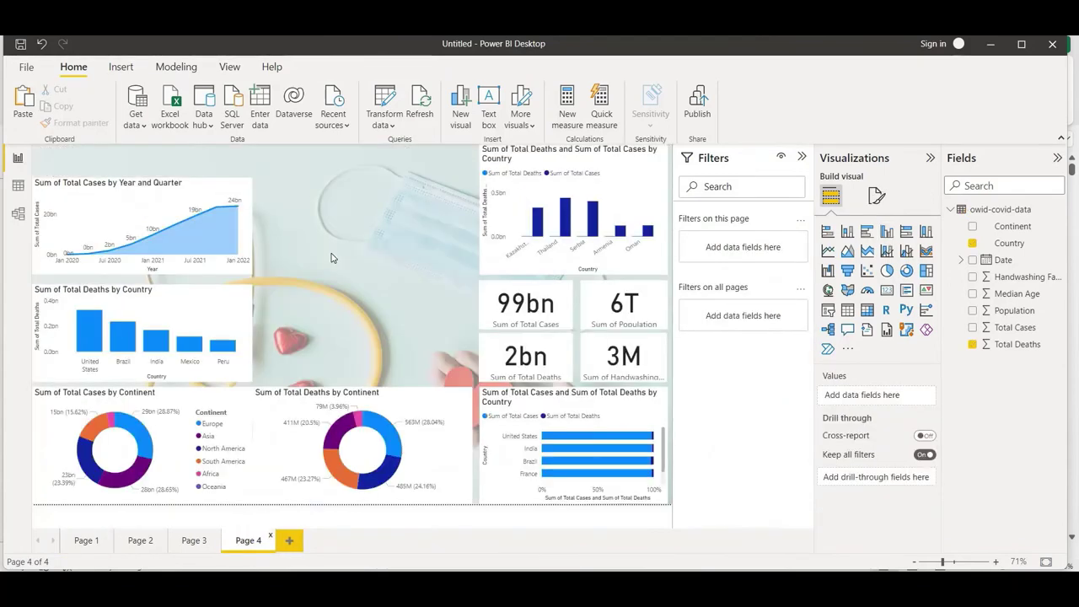
{"action": "key", "text": "ctrl+v"}
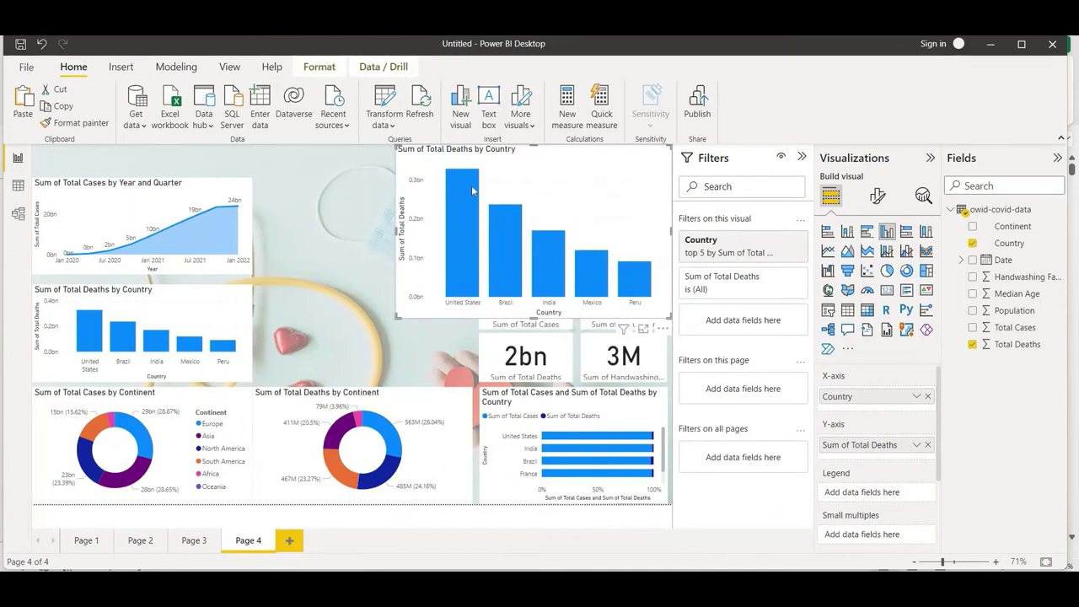
Step: Move and resize the pasted deaths column chart to fill the empty middle area above the Total Deaths by Continent donut
{"action": "left_click_drag", "start_coordinate": [471, 185], "coordinate": [339, 186]}
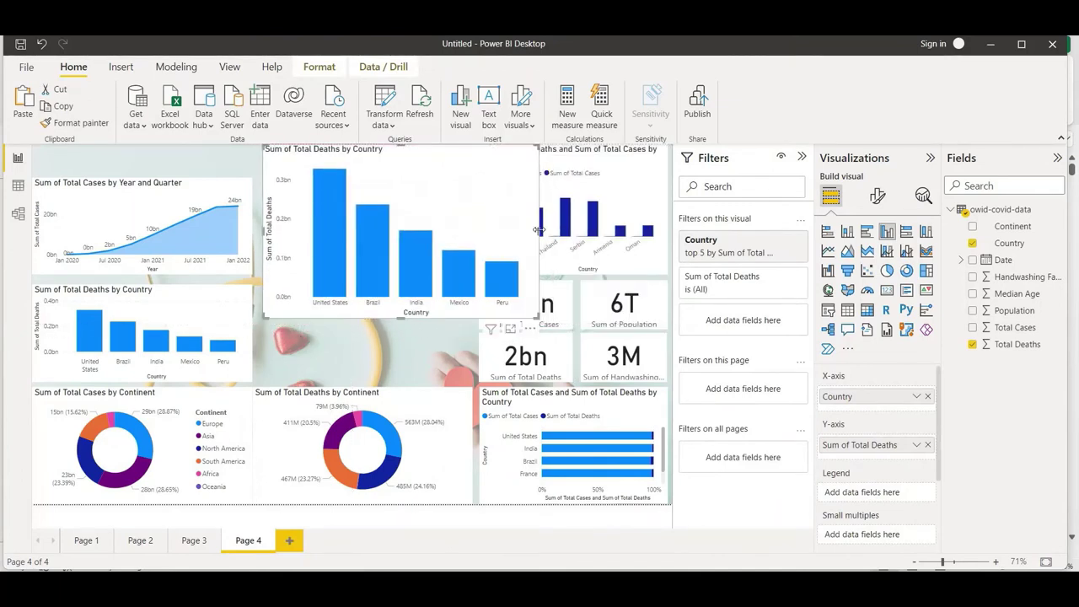
{"action": "left_click_drag", "start_coordinate": [538, 230], "coordinate": [473, 233]}
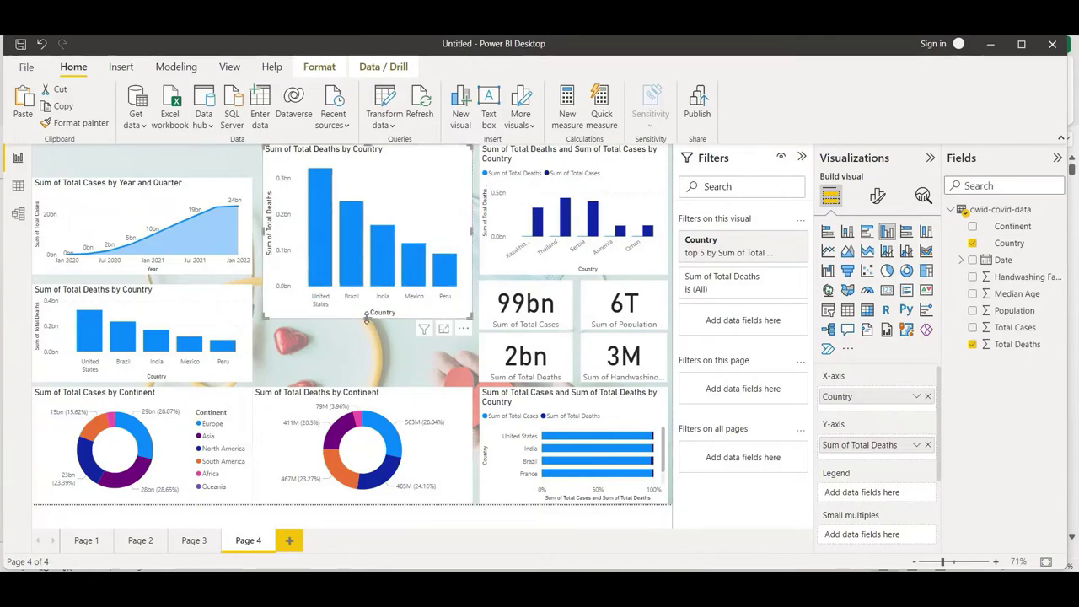
{"action": "left_click_drag", "start_coordinate": [366, 317], "coordinate": [364, 381]}
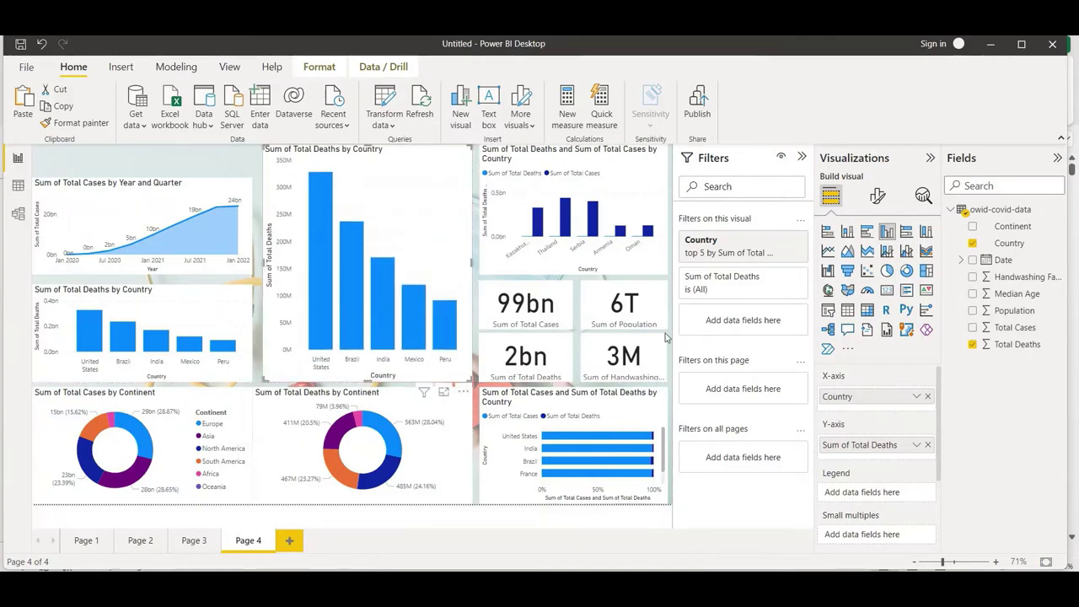
Step: Change the pasted chart's Country filter from Top N to Basic filtering with all countries selected
{"action": "left_click", "coordinate": [780, 241]}
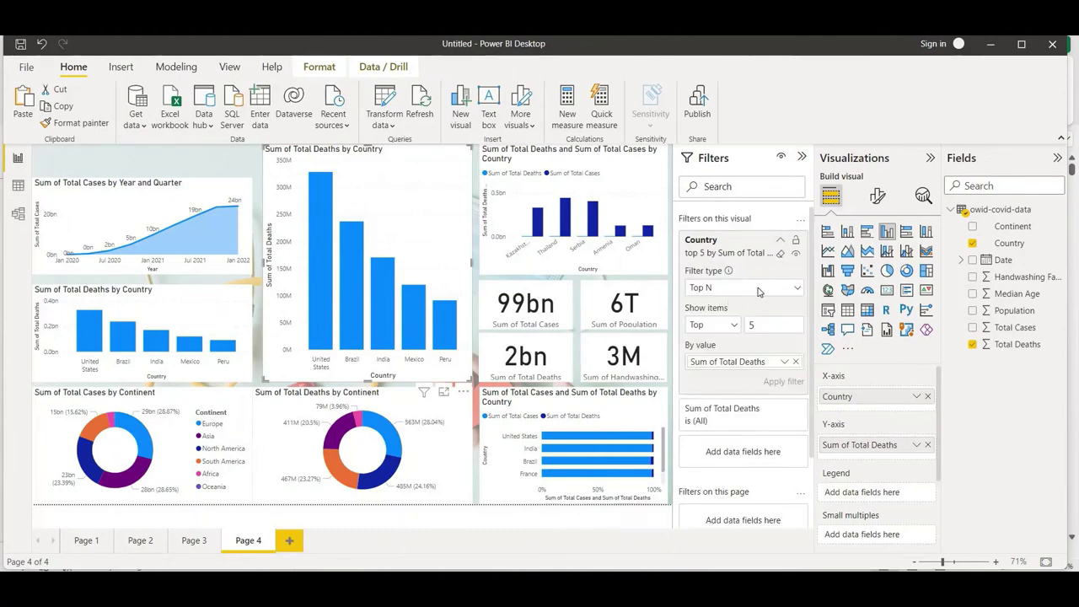
{"action": "left_click", "coordinate": [758, 288]}
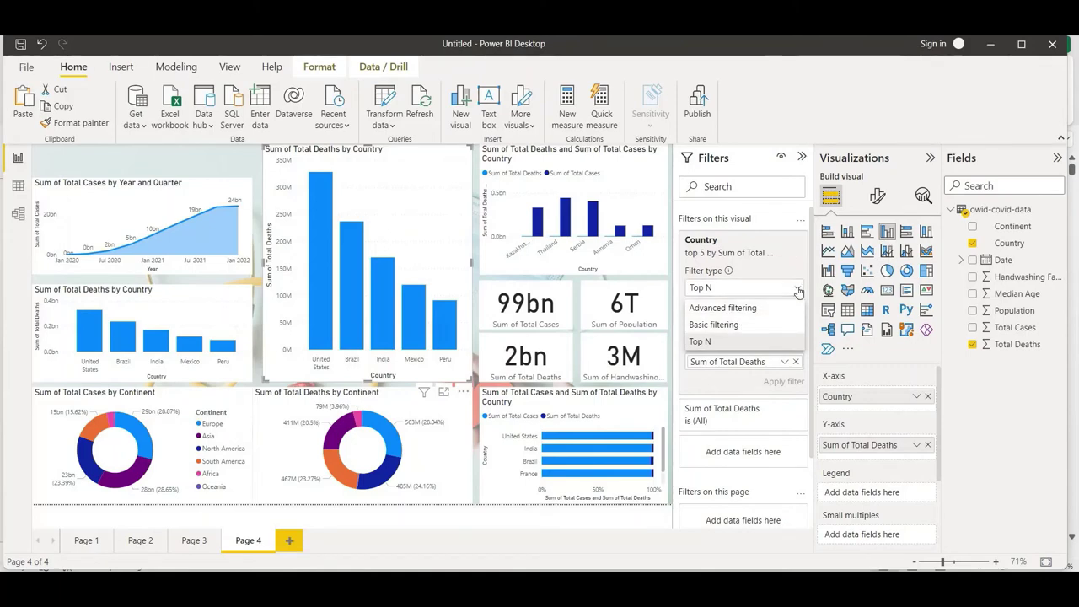
{"action": "left_click", "coordinate": [764, 325]}
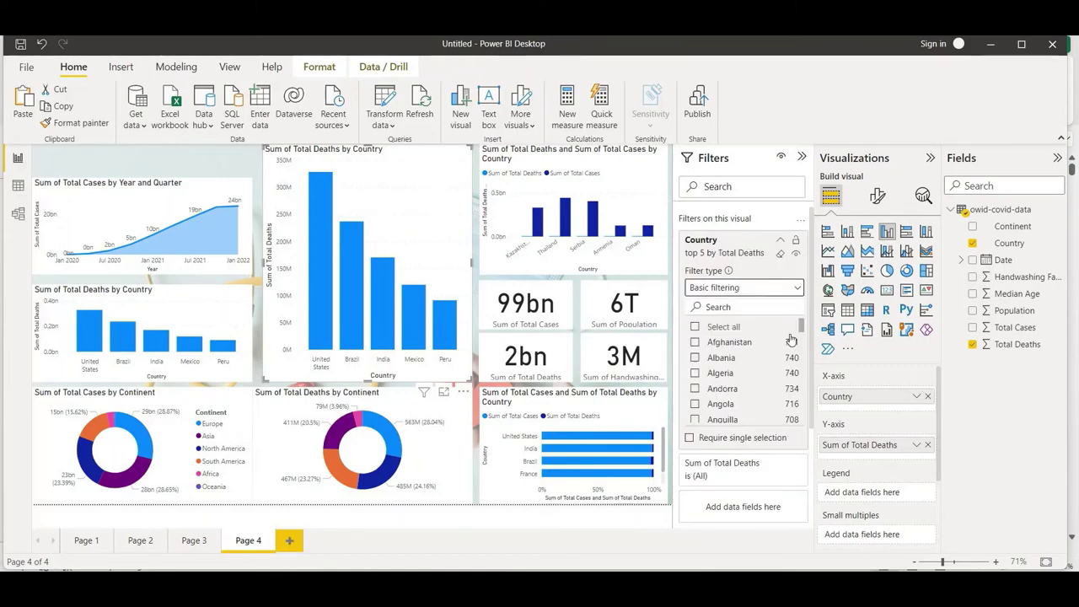
{"action": "left_click", "coordinate": [694, 327]}
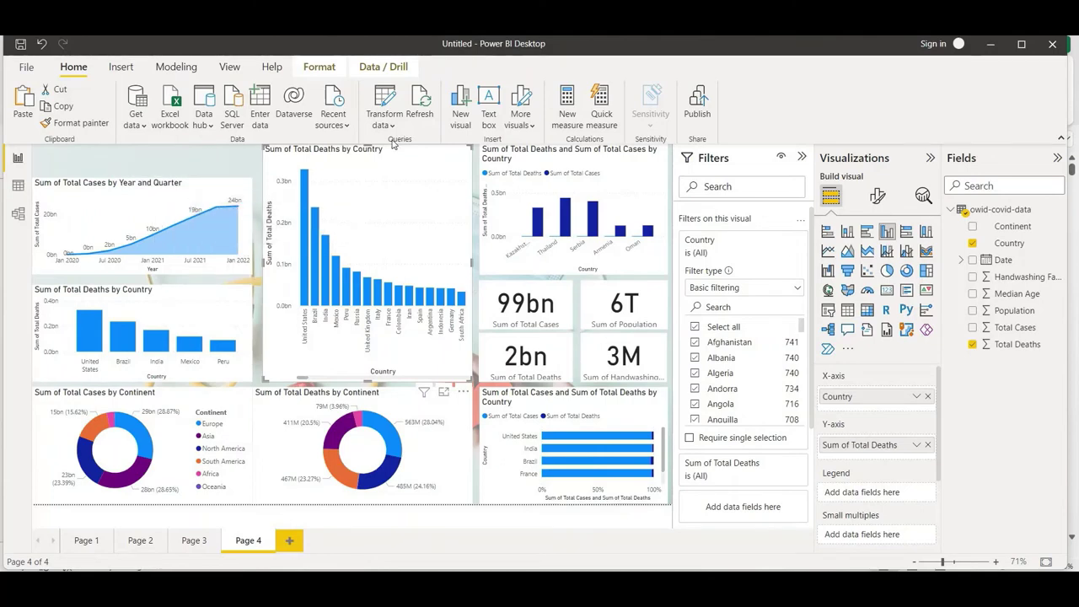
Step: Add a text box and fit it into the narrow gap above the Total Cases by Year and Quarter chart
{"action": "left_click", "coordinate": [150, 162]}
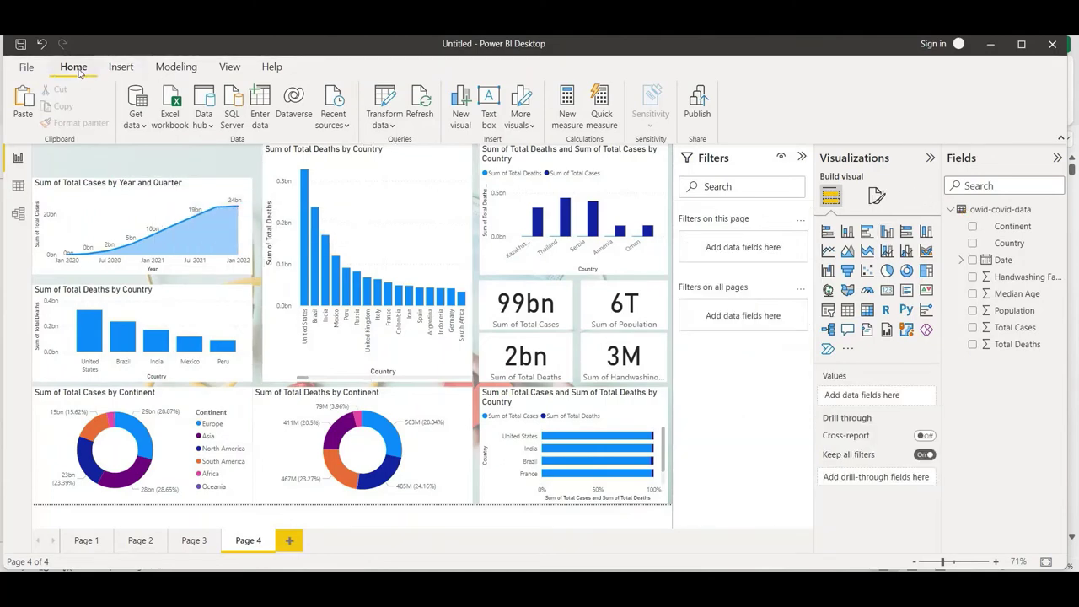
{"action": "left_click", "coordinate": [120, 74]}
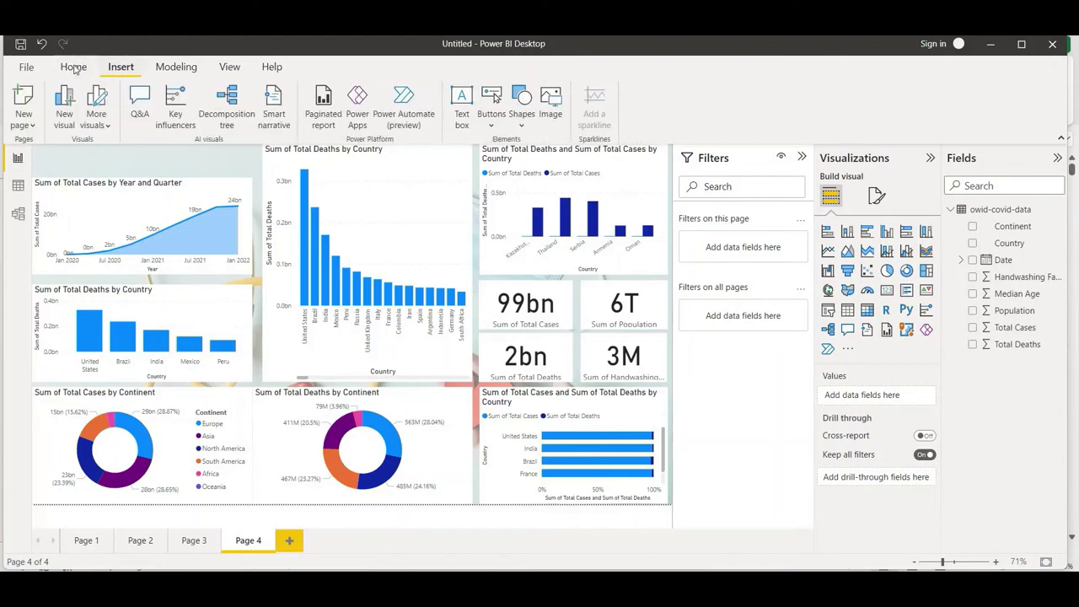
{"action": "left_click", "coordinate": [74, 69]}
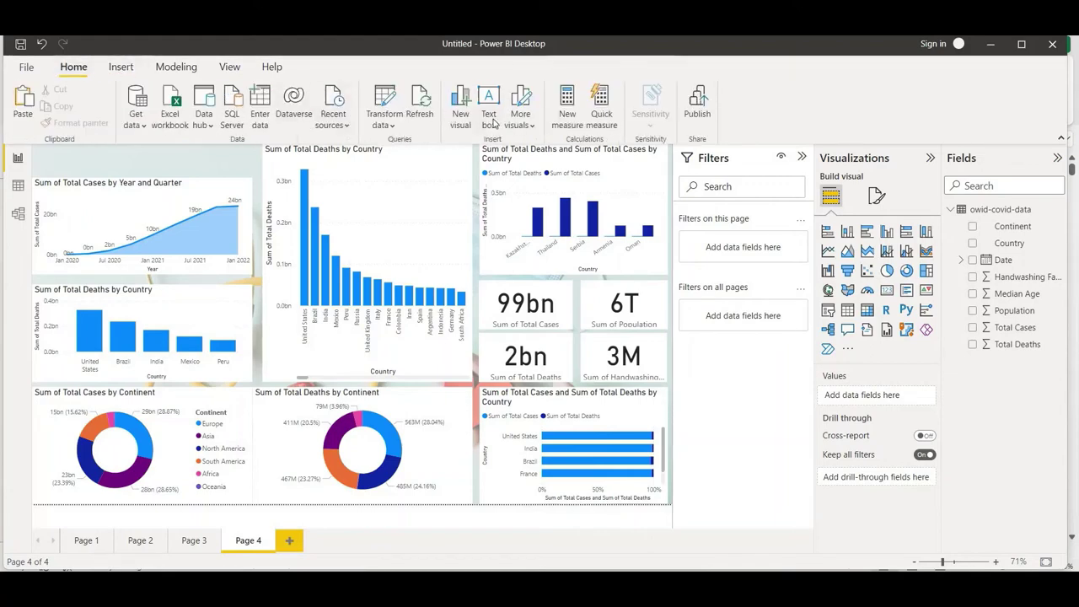
{"action": "left_click", "coordinate": [489, 118]}
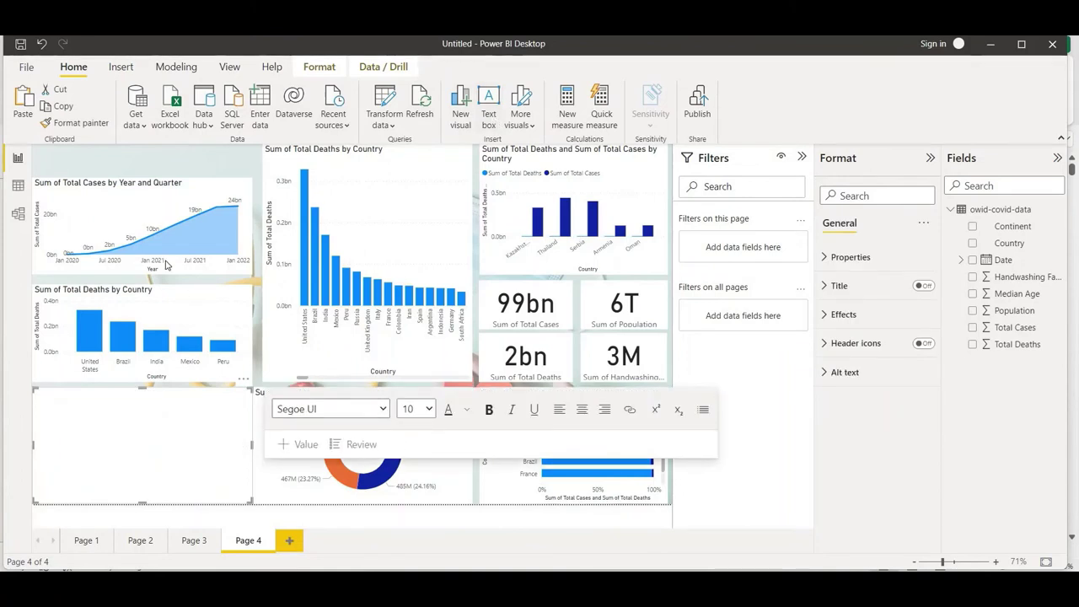
{"action": "key", "text": "Escape"}
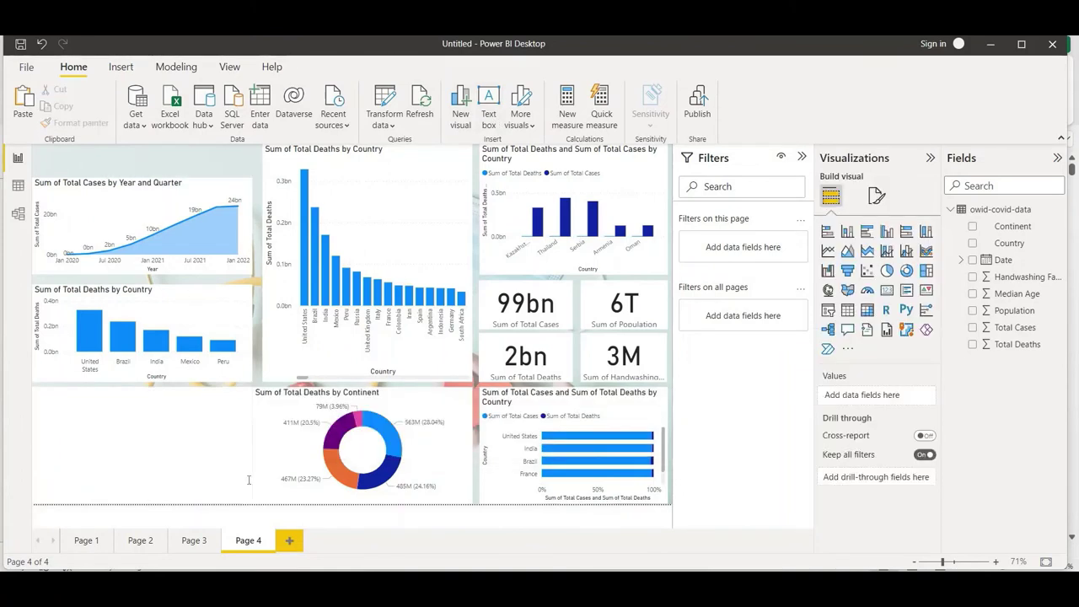
{"action": "left_click", "coordinate": [206, 469]}
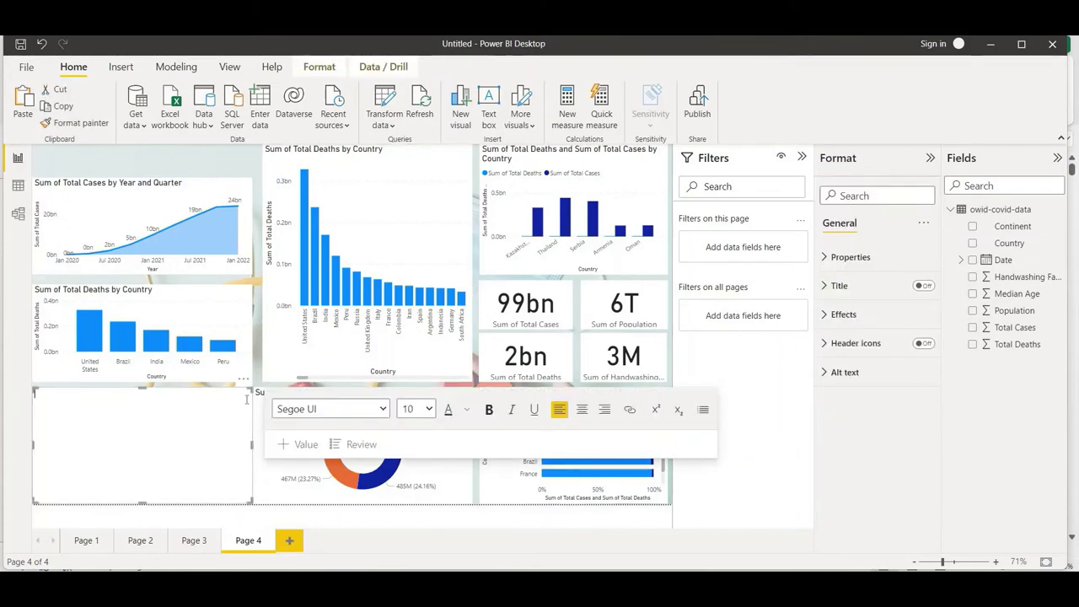
{"action": "left_click_drag", "start_coordinate": [242, 386], "coordinate": [242, 143]}
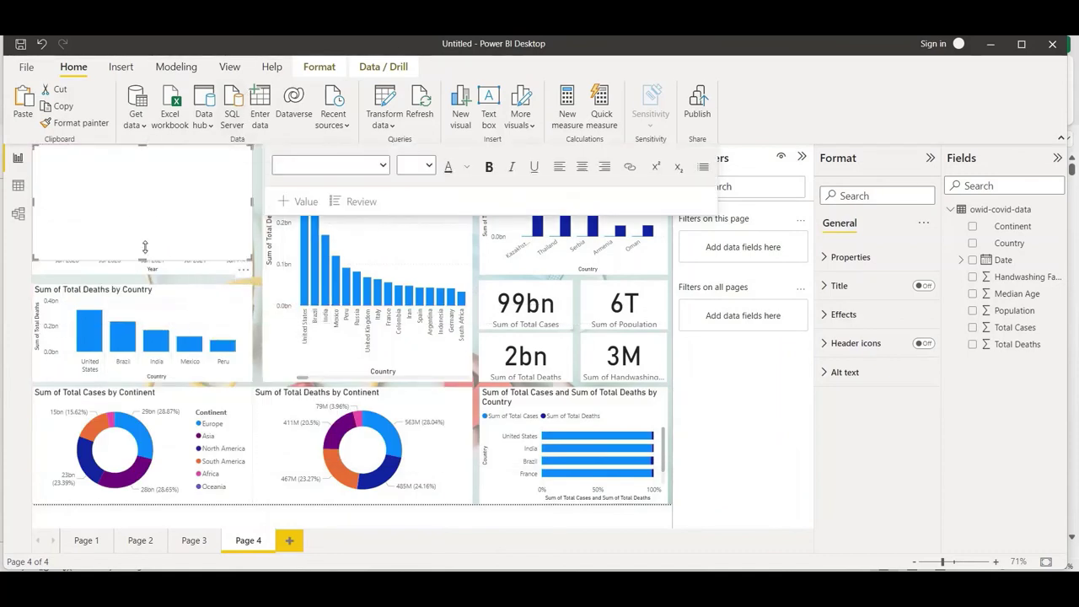
{"action": "left_click_drag", "start_coordinate": [145, 247], "coordinate": [154, 173]}
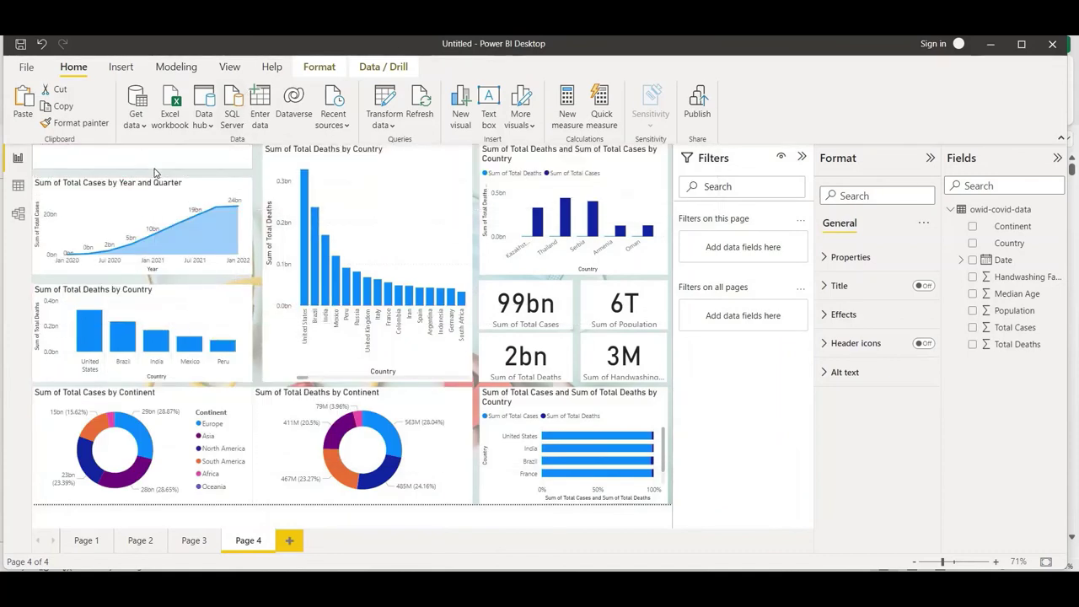
Step: Enter "Covid 19 Dashboard" in the text box and set its font size to 24
{"action": "left_click", "coordinate": [145, 156]}
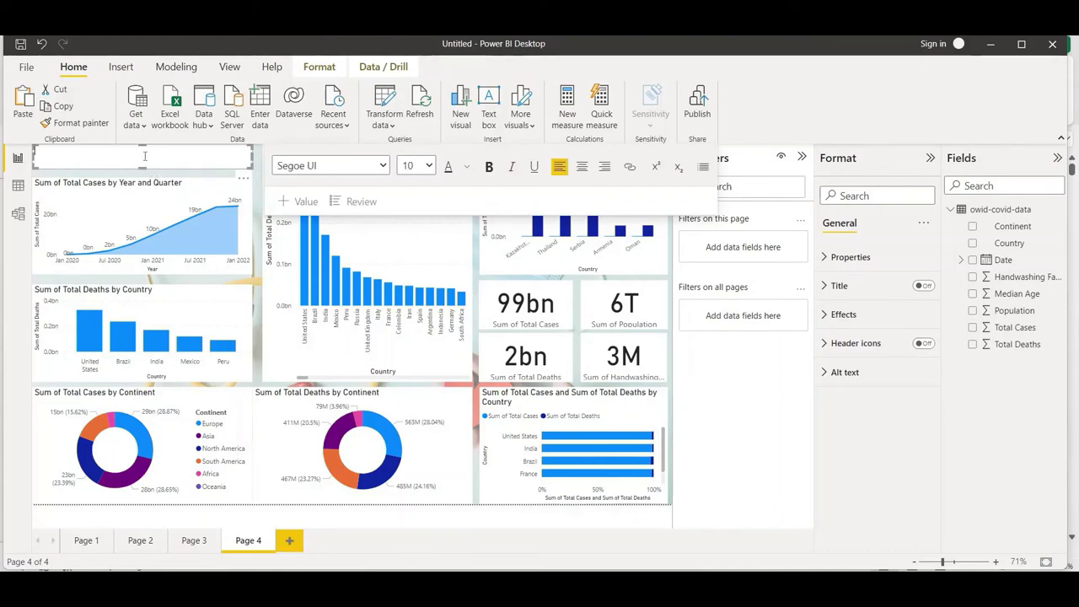
{"action": "type", "text": "Covid 19 Dashboard"}
{"action": "key", "text": "ctrl+a"}
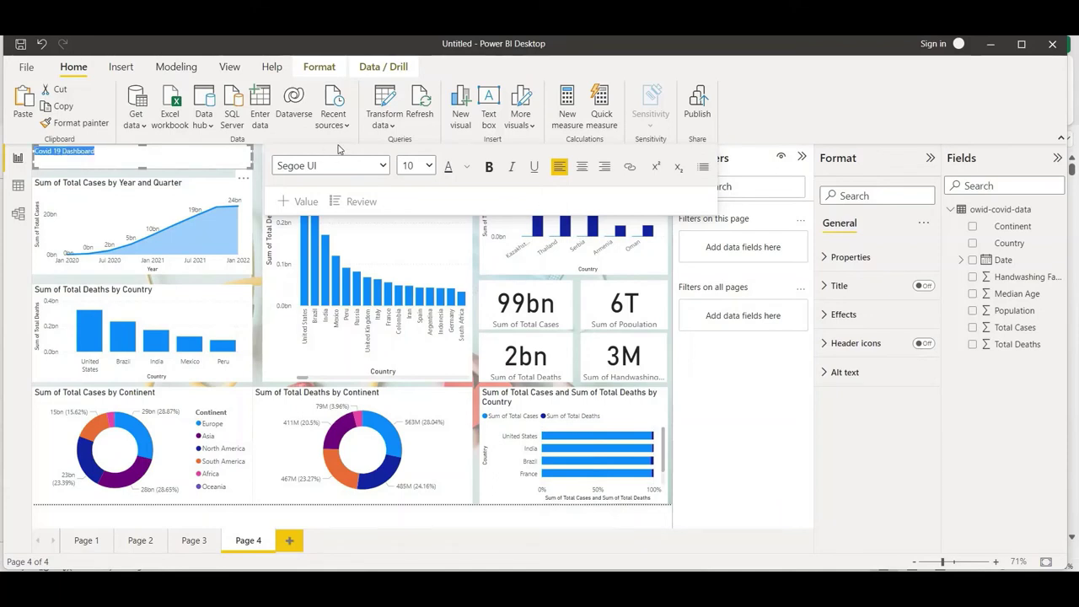
{"action": "left_click", "coordinate": [428, 166]}
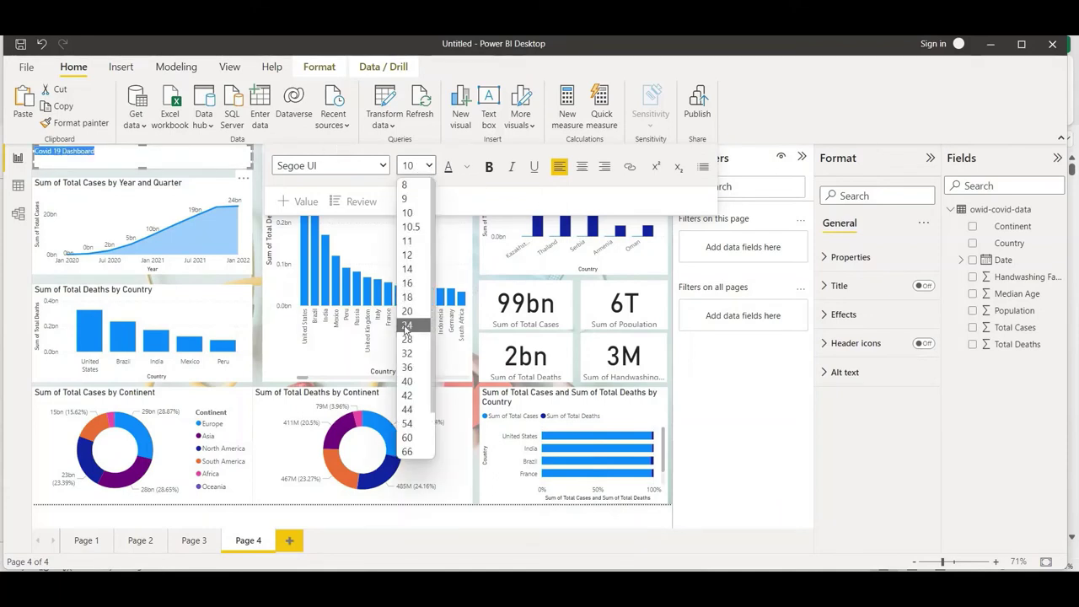
{"action": "left_click", "coordinate": [406, 325]}
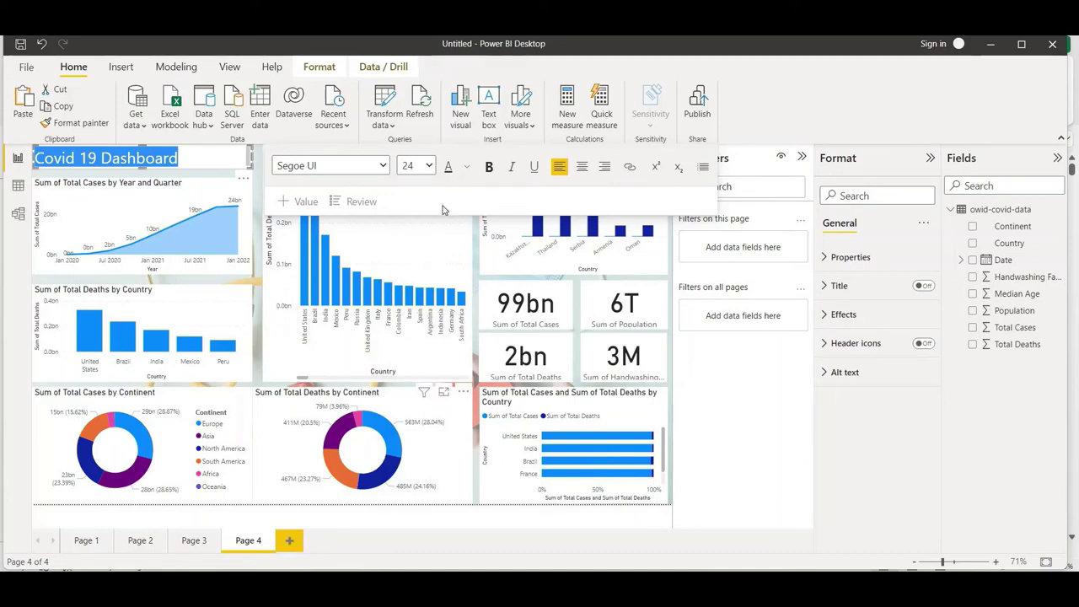
Step: Centre the dashboard title and make it bold, italic and underlined
{"action": "left_click", "coordinate": [583, 169]}
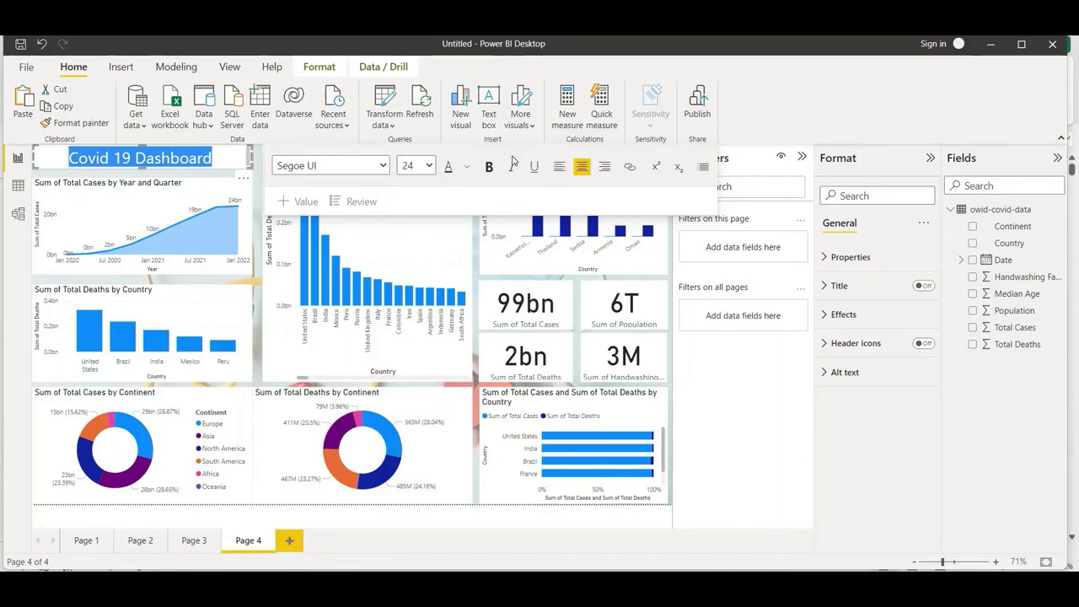
{"action": "left_click", "coordinate": [489, 168]}
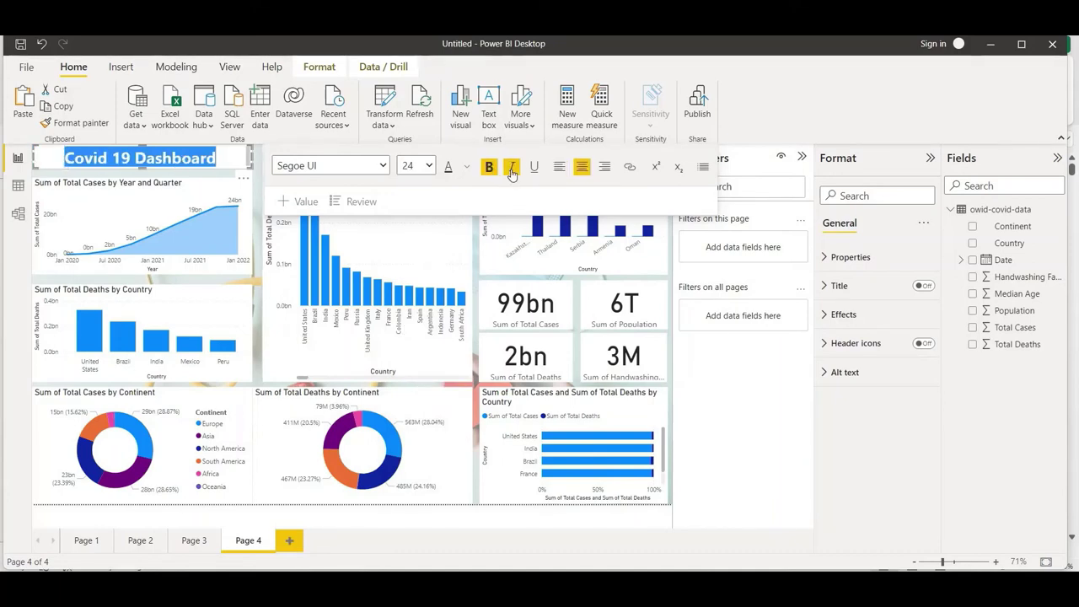
{"action": "left_click", "coordinate": [511, 169]}
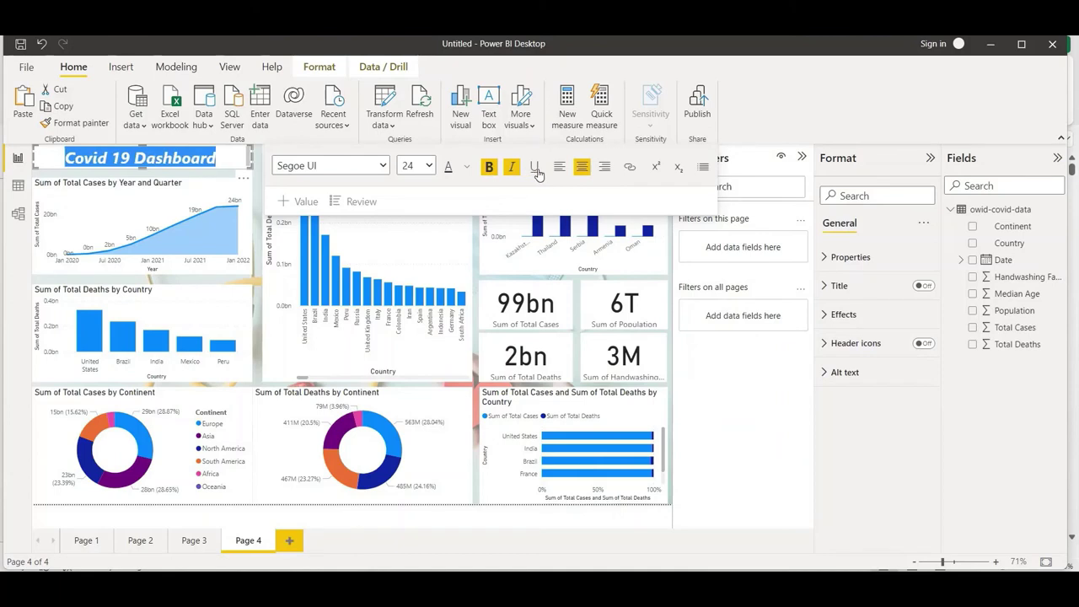
Step: Set the dashboard title's font colour to the custom red #ED091A
{"action": "left_click", "coordinate": [466, 167]}
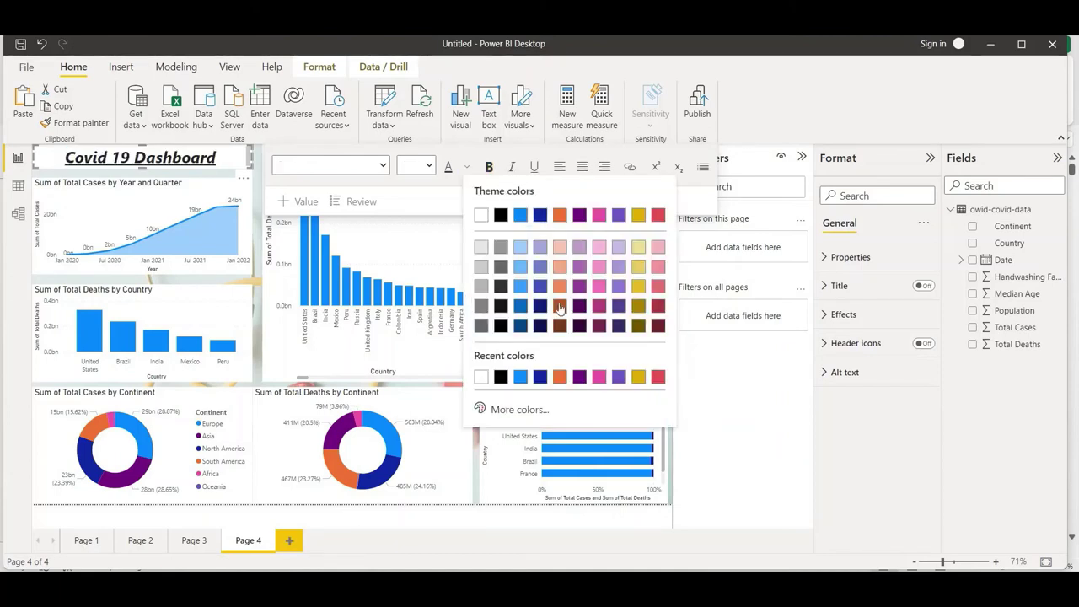
{"action": "left_click", "coordinate": [658, 377]}
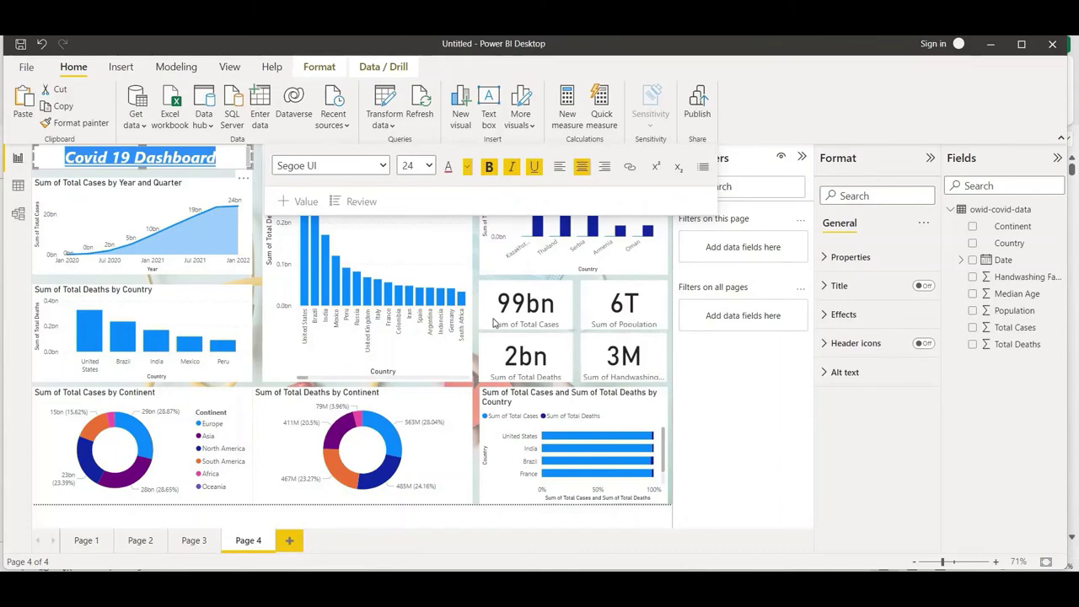
{"action": "left_click", "coordinate": [517, 410]}
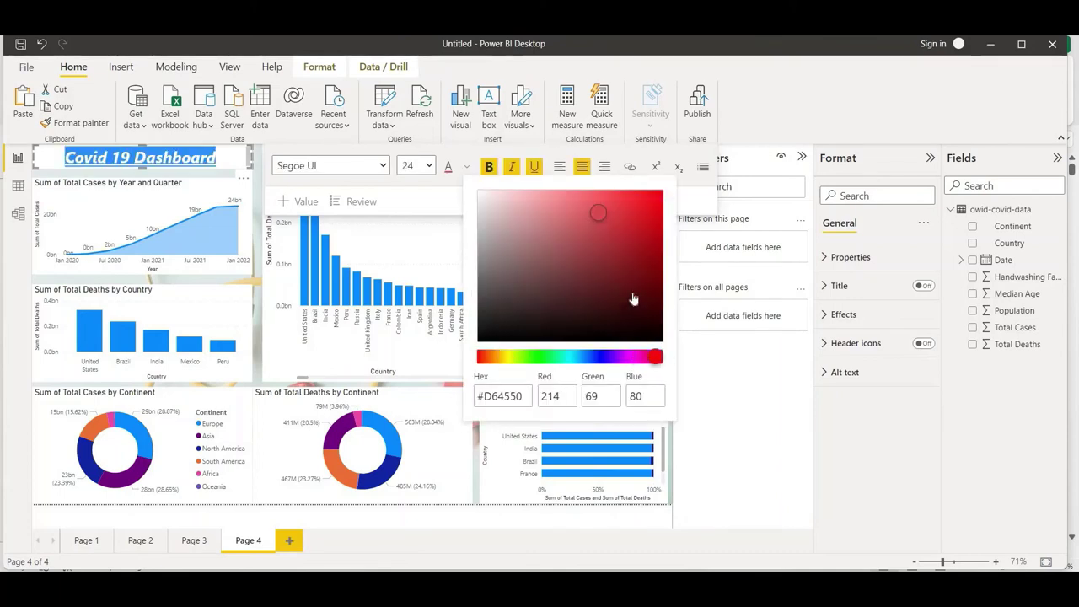
{"action": "left_click_drag", "start_coordinate": [598, 216], "coordinate": [649, 199]}
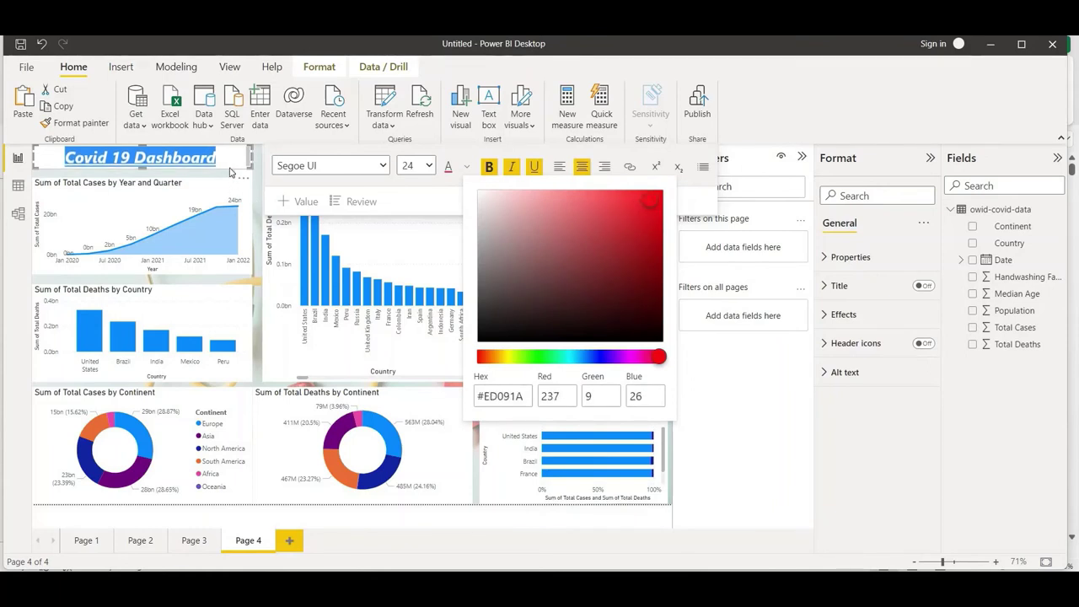
Step: Set the title text box's background transparency to 50% and turn on its shadow
{"action": "left_click", "coordinate": [842, 316]}
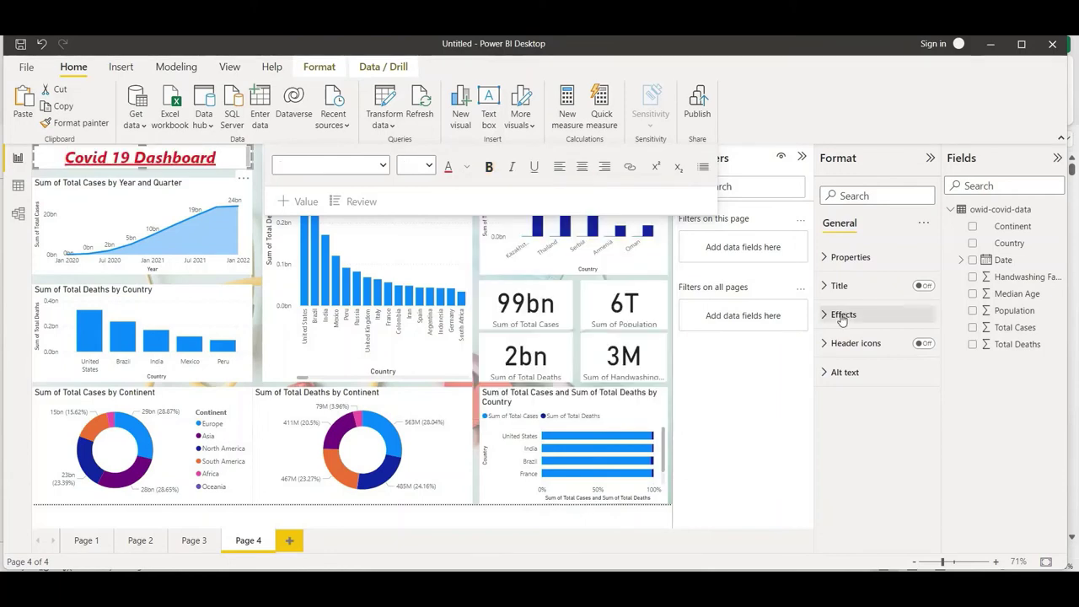
{"action": "left_click", "coordinate": [841, 316]}
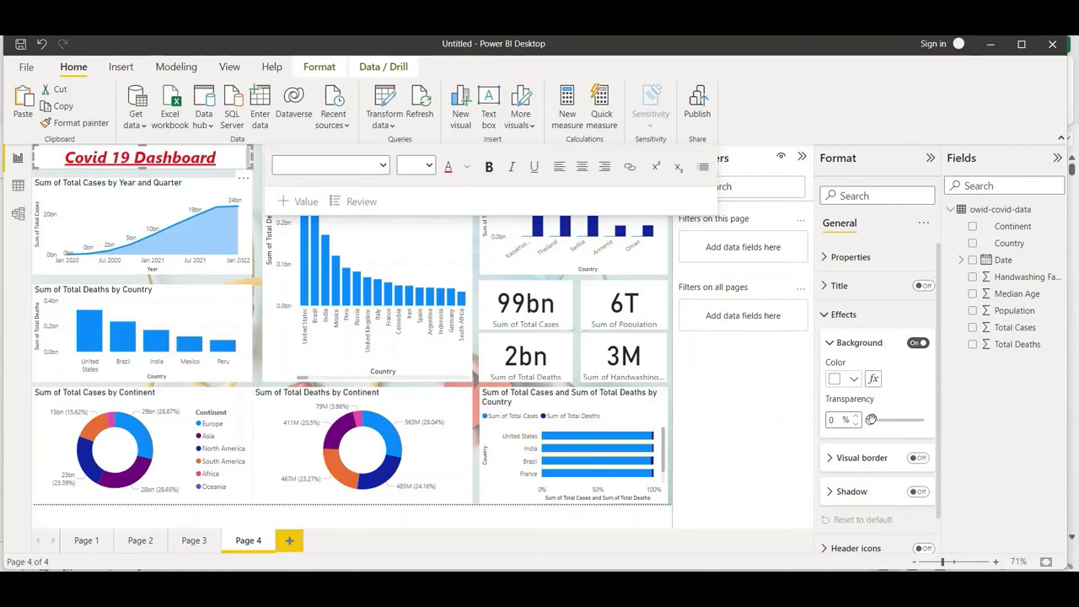
{"action": "left_click_drag", "start_coordinate": [871, 419], "coordinate": [896, 421]}
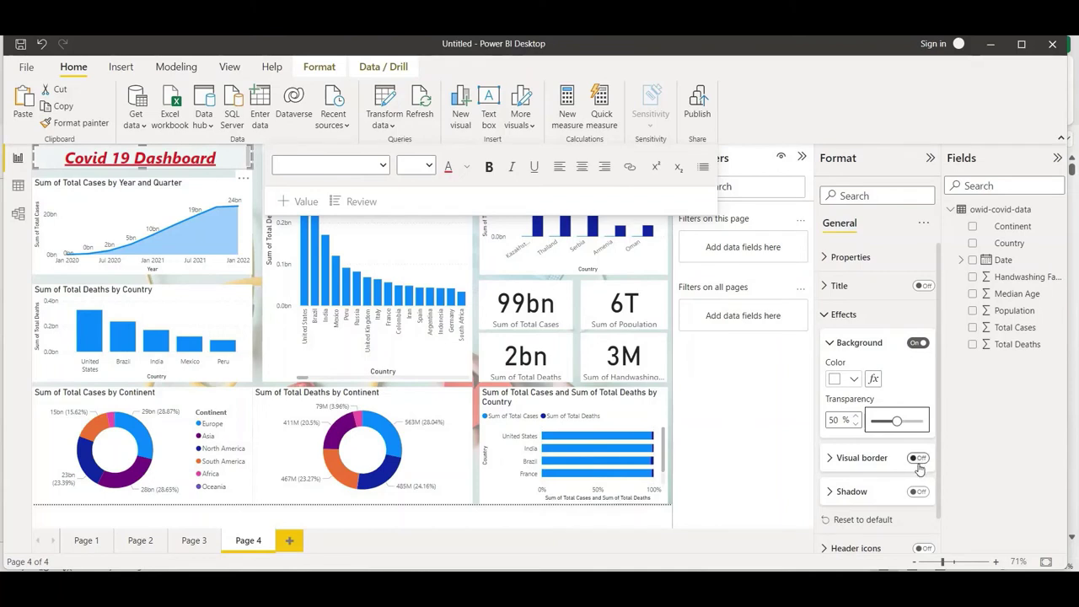
{"action": "left_click", "coordinate": [917, 492]}
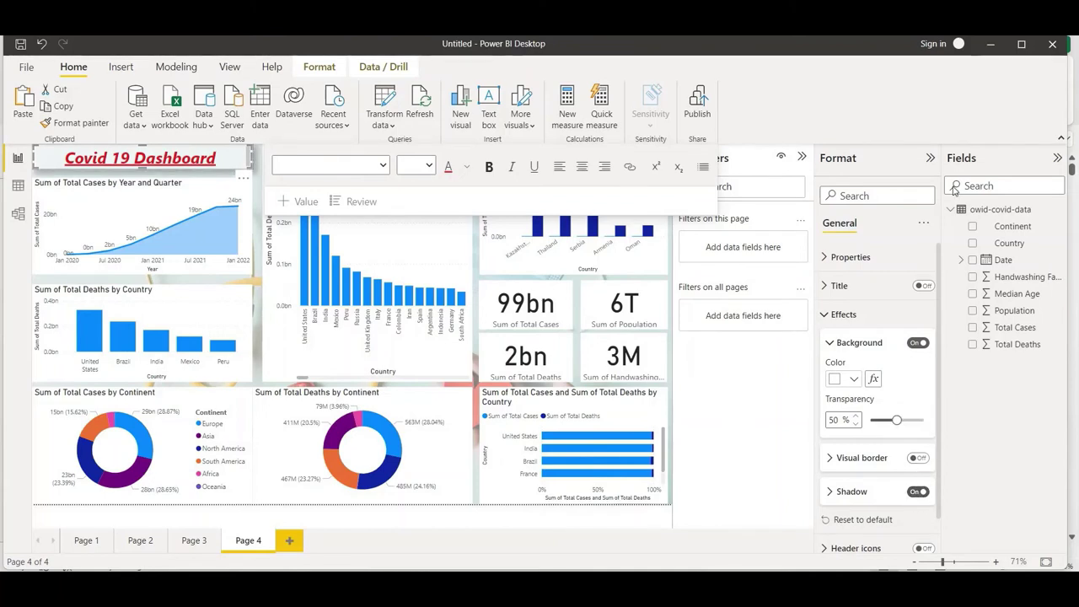
Step: Collapse the formatting pane to enlarge the report canvas and deselect the title text box
{"action": "left_click", "coordinate": [929, 159]}
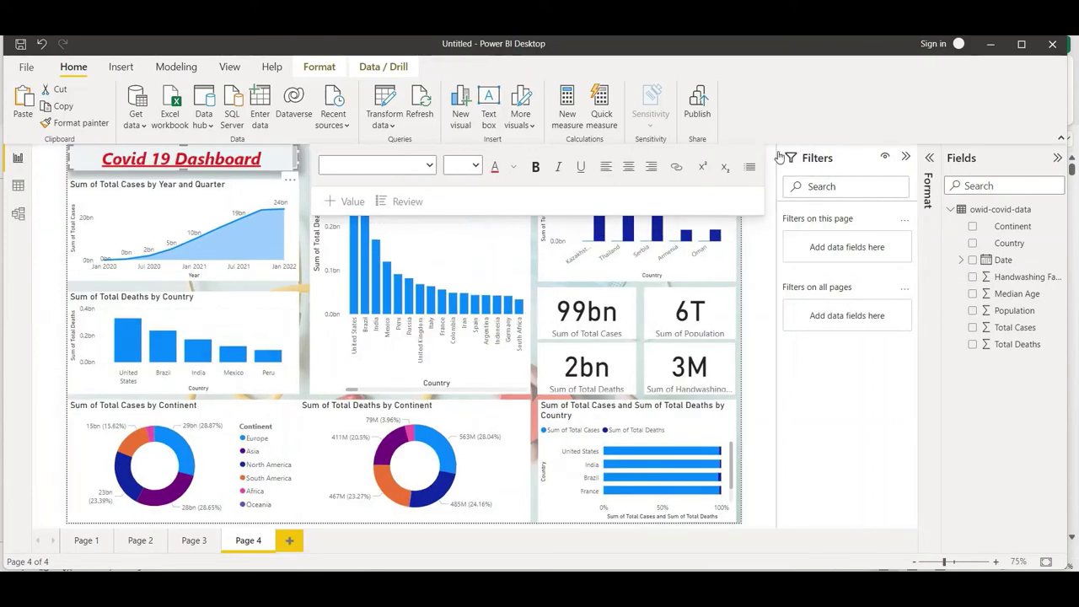
{"action": "left_click", "coordinate": [302, 203]}
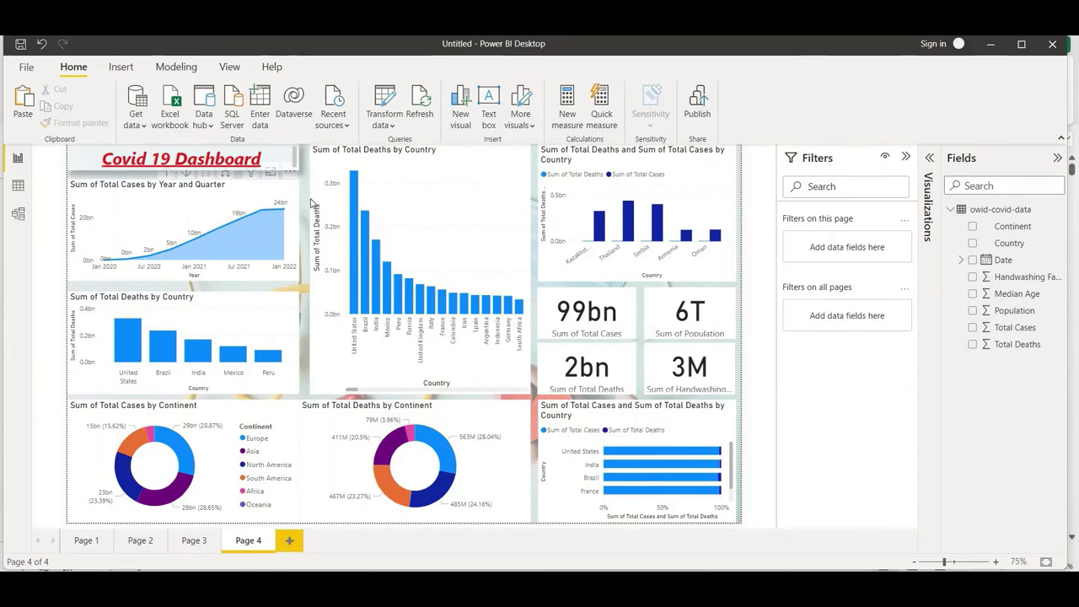
Step: Set the background transparency of the Sum of Total Cases by Year and Quarter area chart to 50%
{"action": "left_click", "coordinate": [290, 193]}
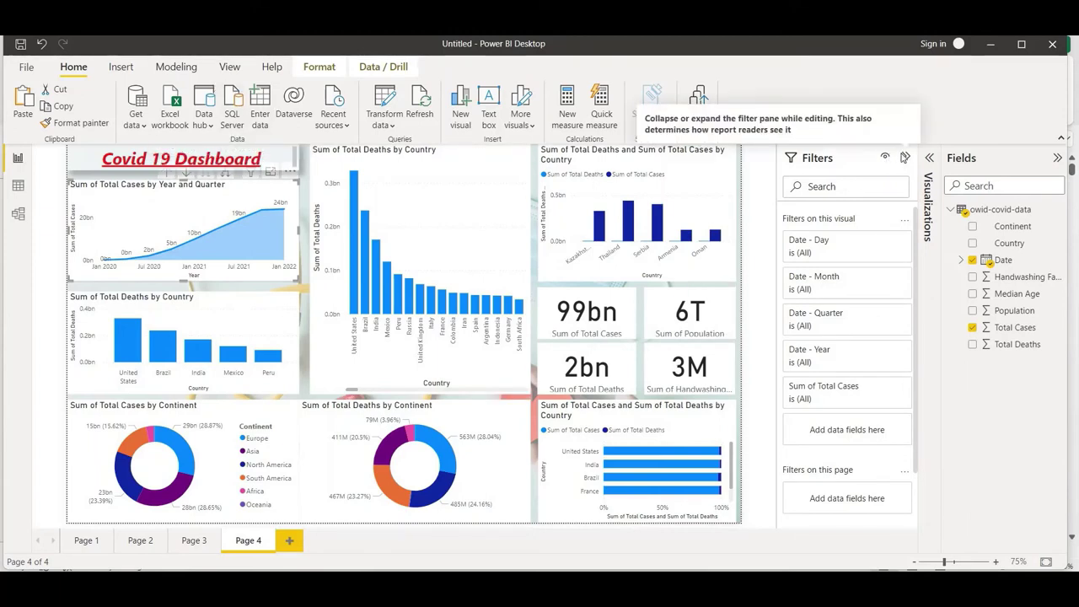
{"action": "left_click", "coordinate": [905, 157]}
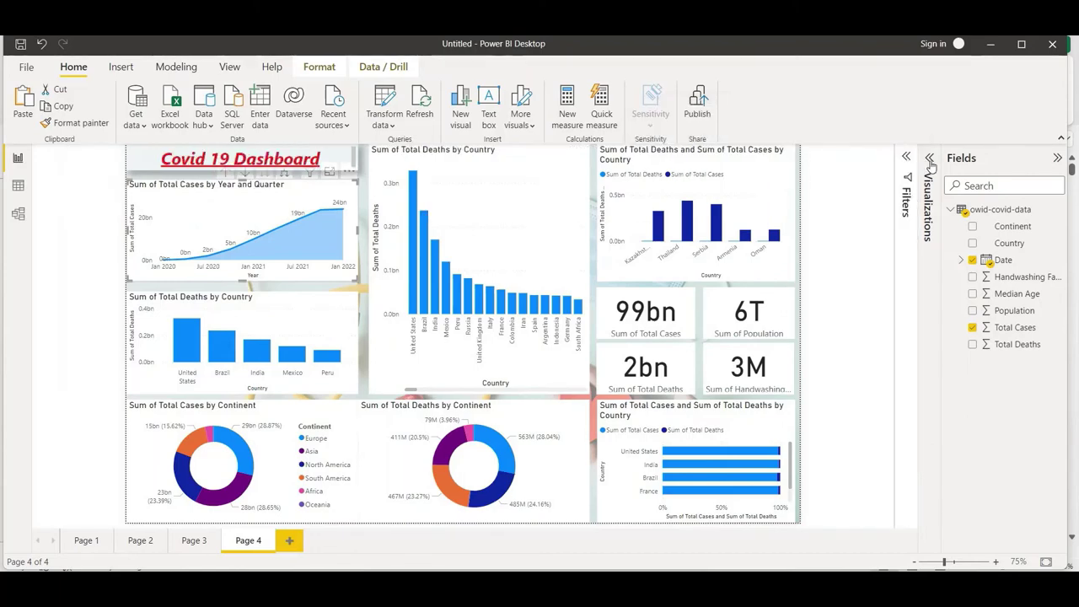
{"action": "left_click", "coordinate": [929, 158]}
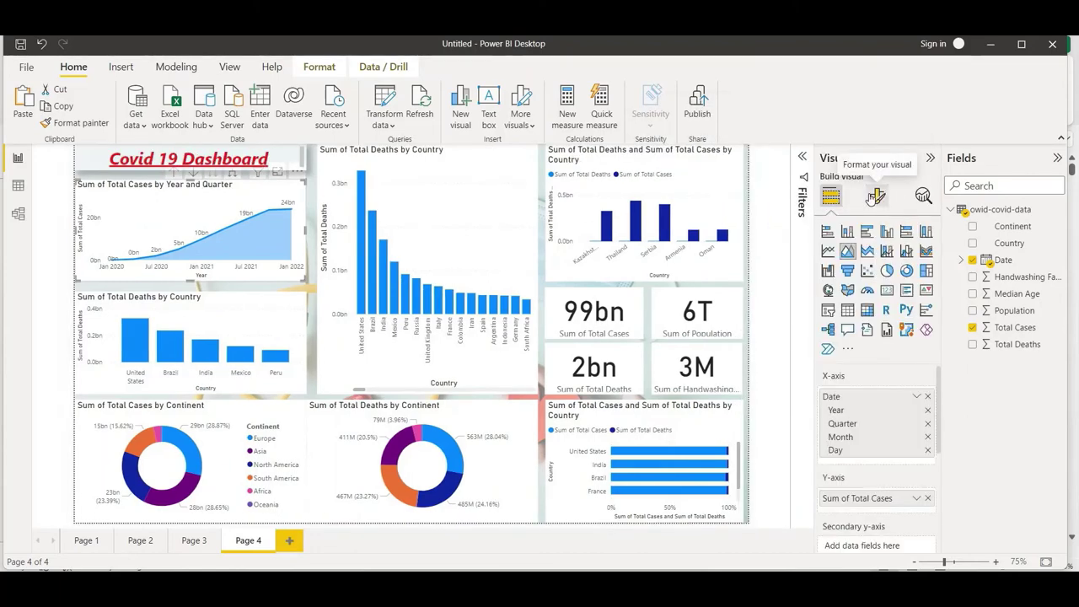
{"action": "left_click", "coordinate": [875, 196]}
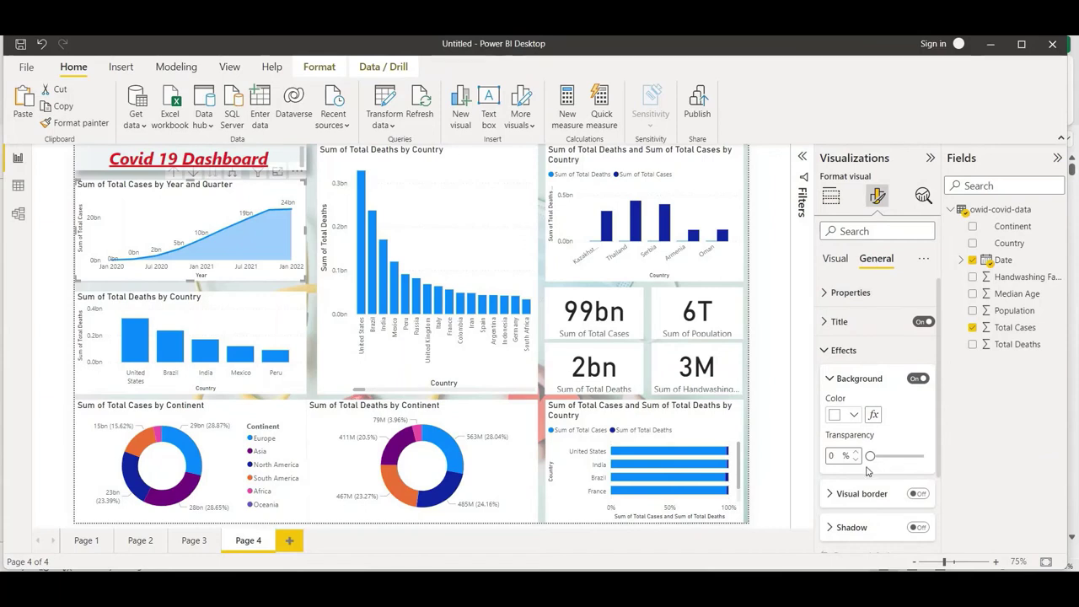
{"action": "left_click_drag", "start_coordinate": [870, 456], "coordinate": [895, 457]}
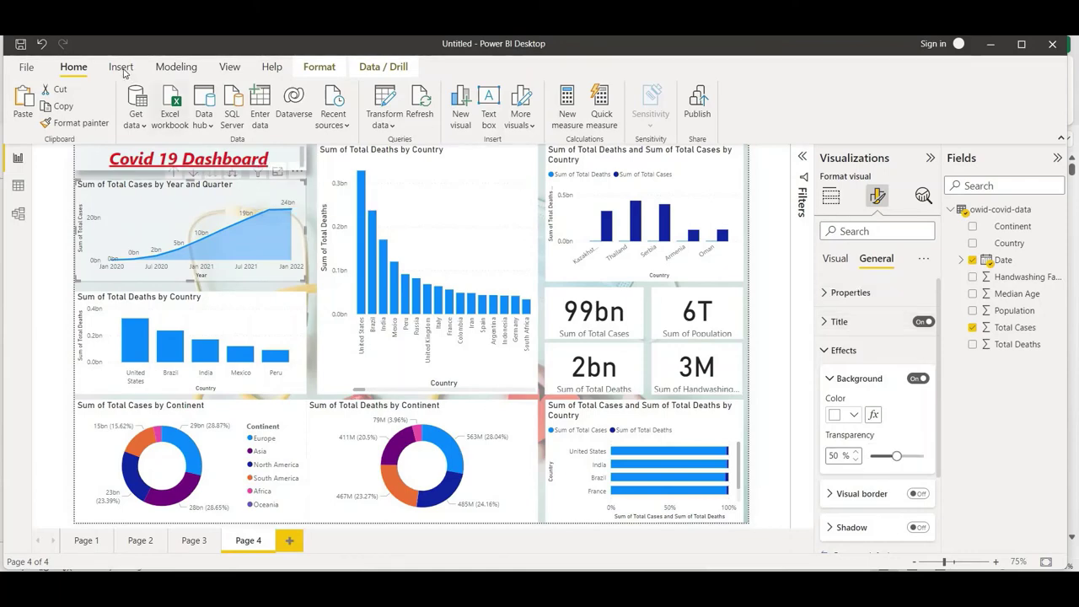
Step: Customize the current report theme by setting the general text font size to 15 pt, and apply it
{"action": "left_click", "coordinate": [229, 66]}
{"action": "left_click", "coordinate": [337, 118]}
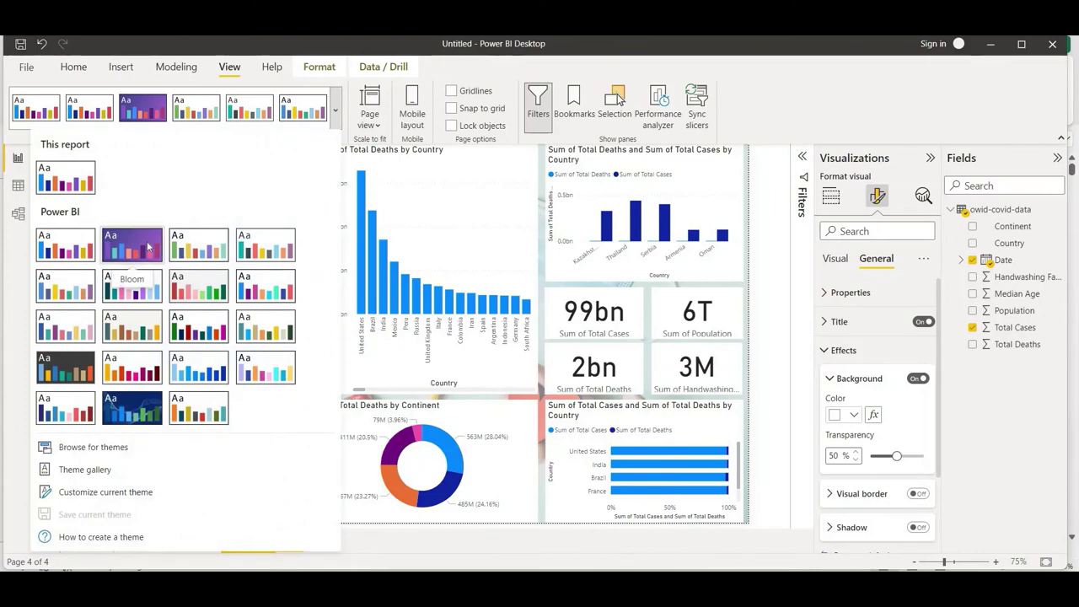
{"action": "left_click", "coordinate": [95, 492]}
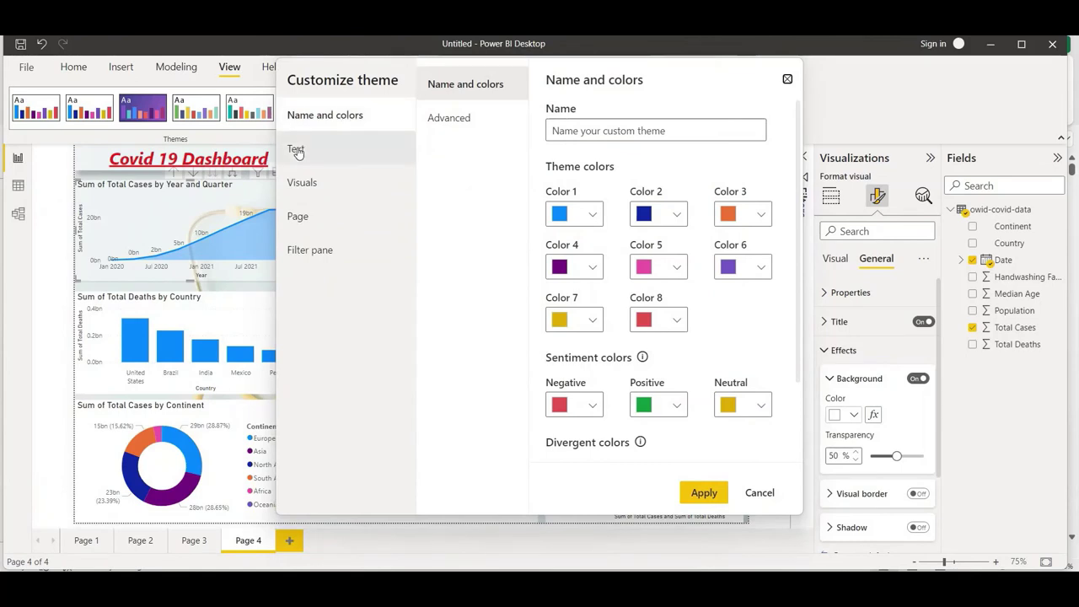
{"action": "left_click", "coordinate": [296, 148]}
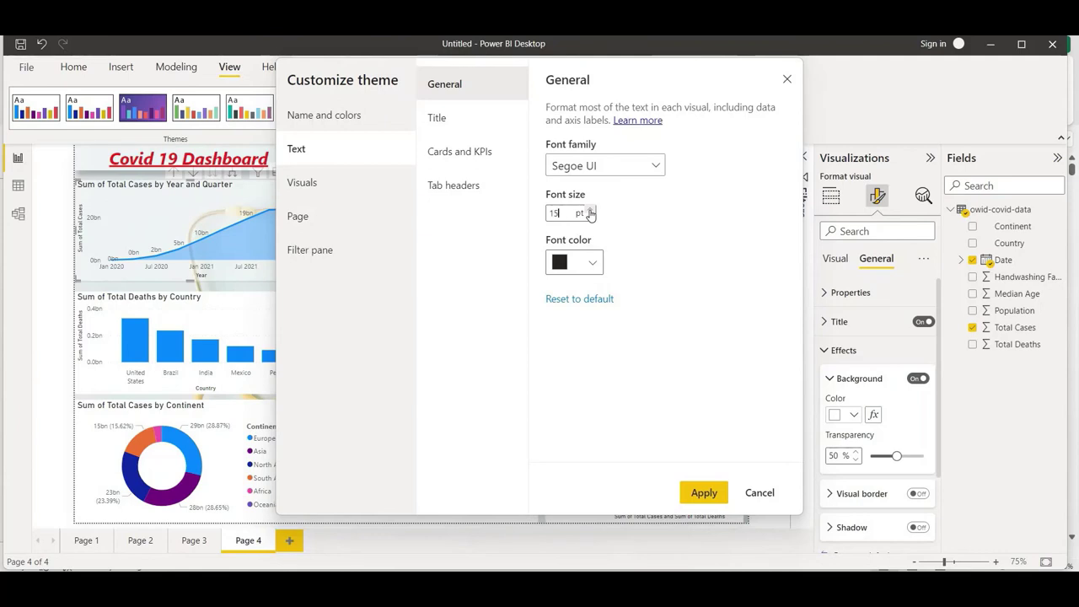
{"action": "left_click", "coordinate": [704, 492]}
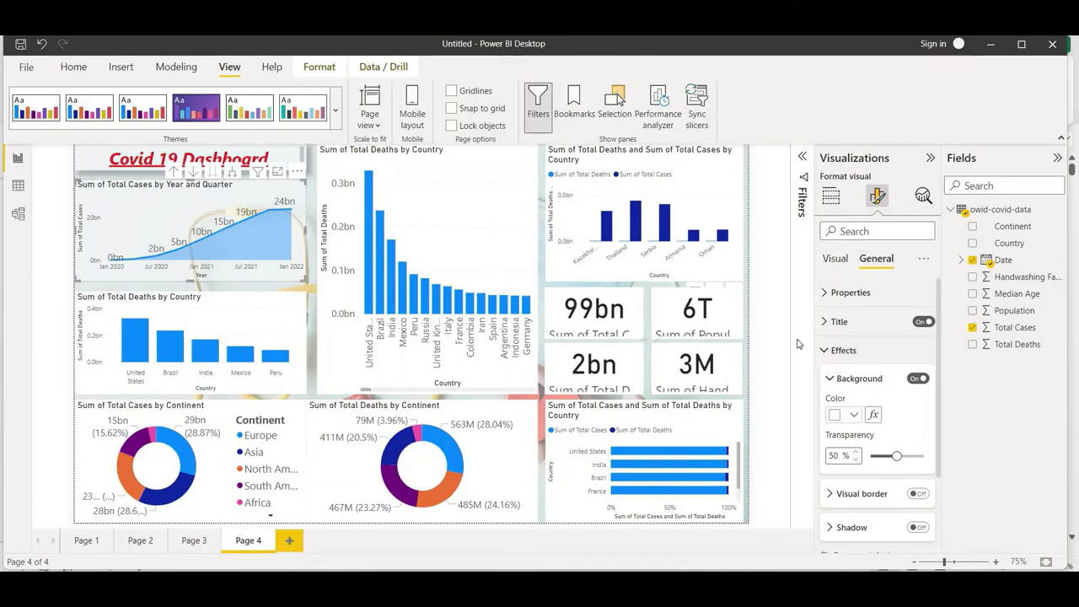
Step: Format the area chart's title with font size 15, bold and centred horizontal alignment
{"action": "left_click", "coordinate": [839, 324]}
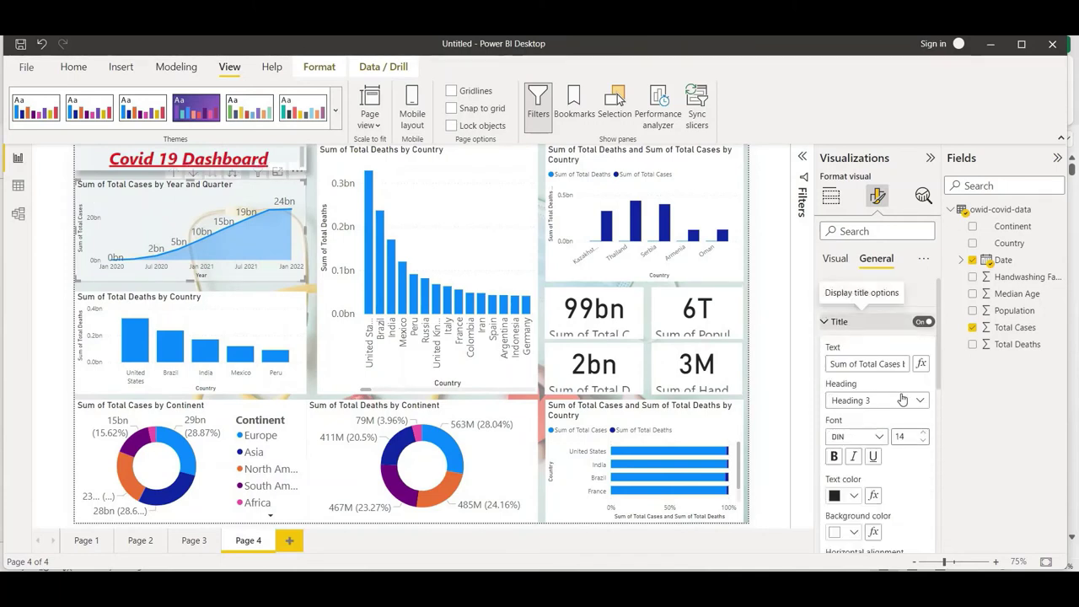
{"action": "left_click", "coordinate": [923, 434]}
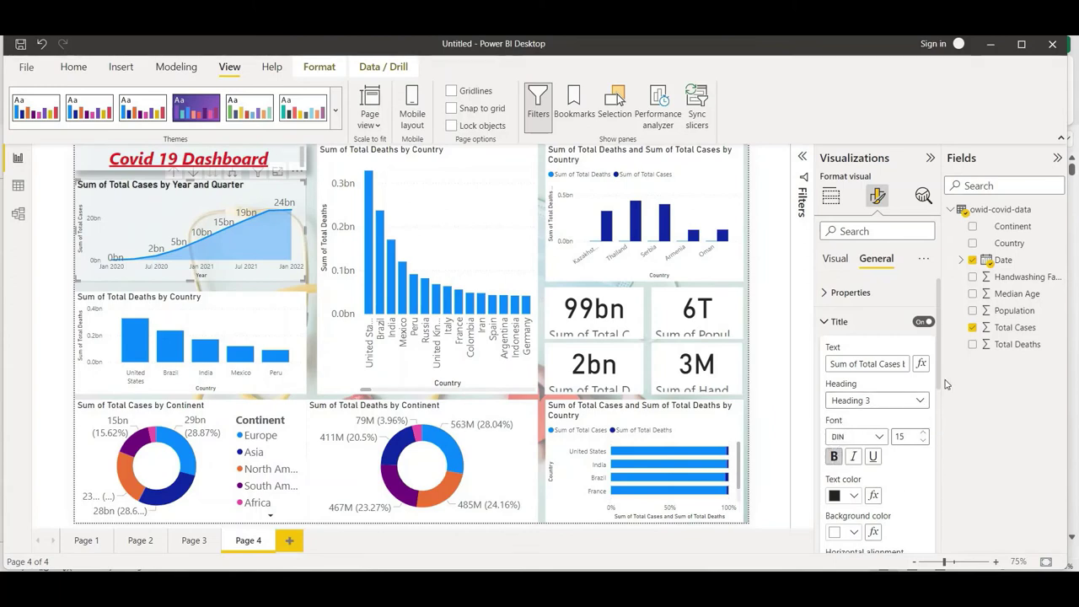
{"action": "left_click_drag", "start_coordinate": [939, 381], "coordinate": [914, 445]}
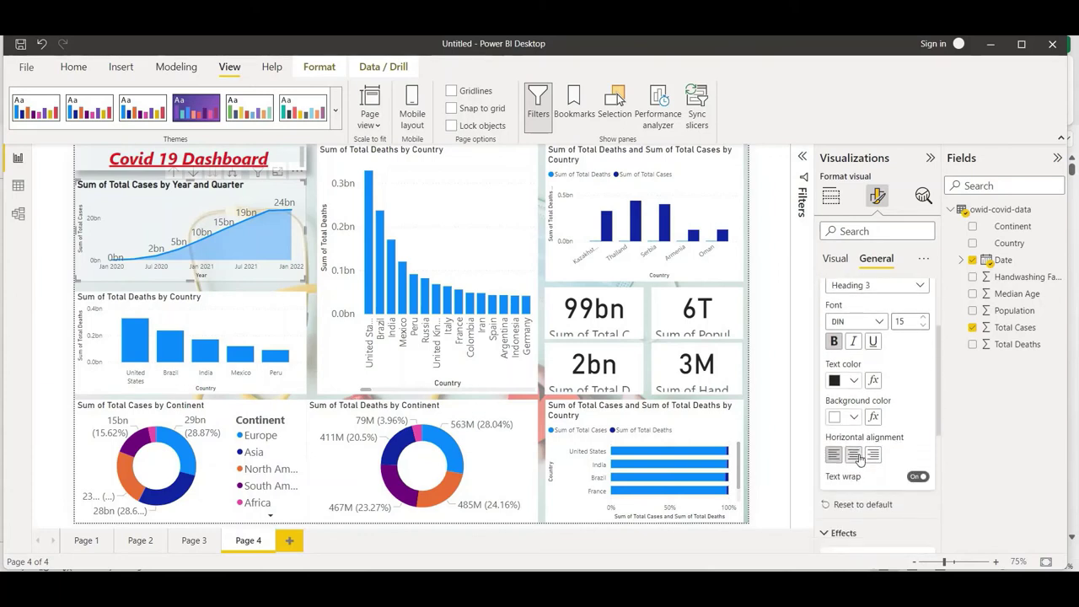
{"action": "left_click", "coordinate": [856, 456]}
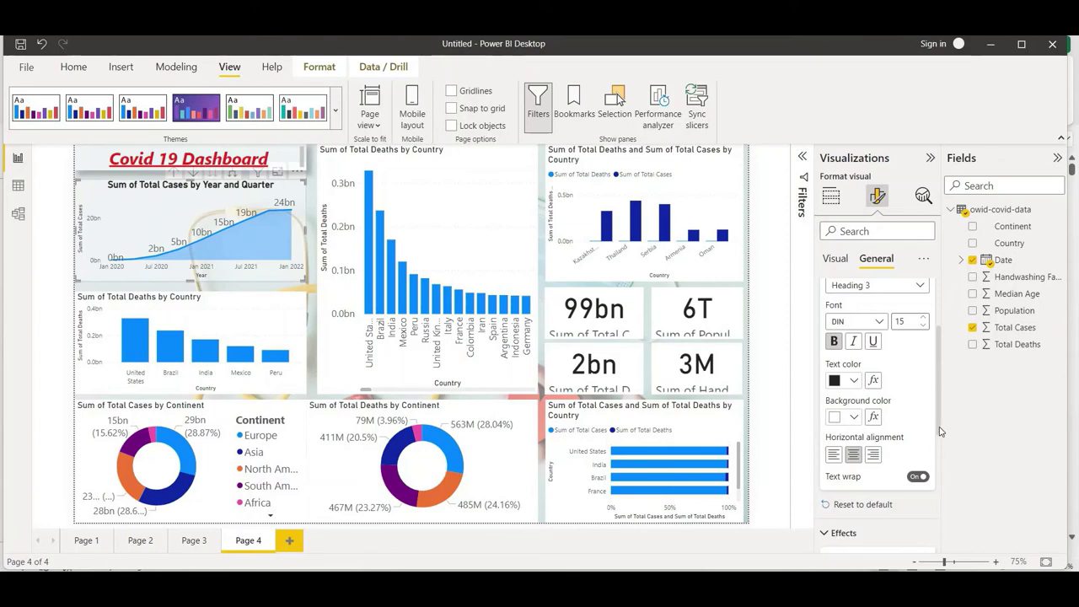
{"action": "scroll", "coordinate": [938, 460], "scroll_direction": "down", "scroll_amount": 2}
{"action": "scroll", "coordinate": [938, 474], "scroll_direction": "down", "scroll_amount": 3}
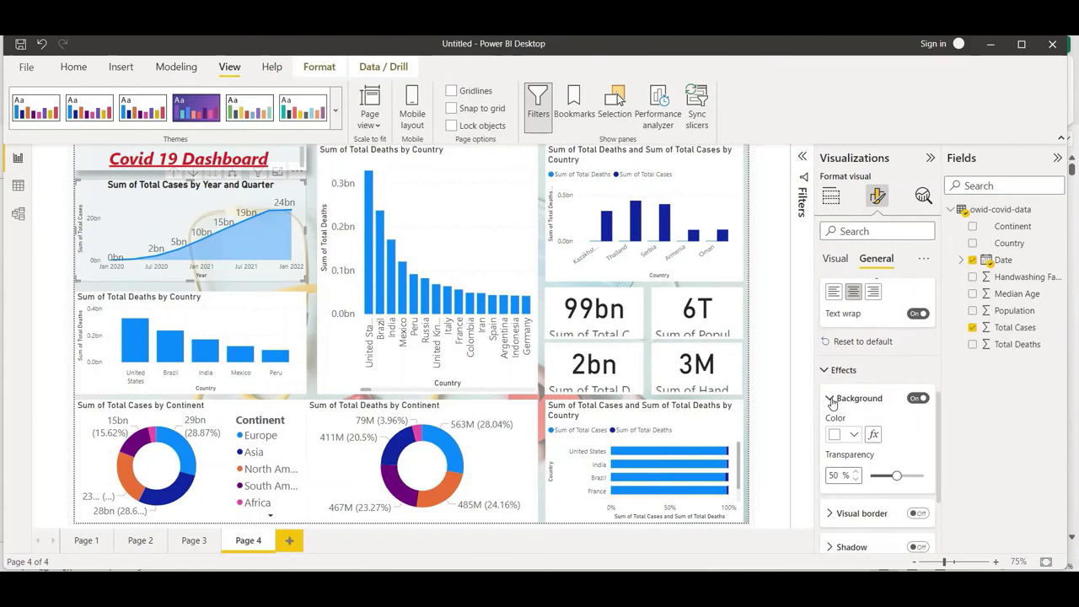
{"action": "left_click", "coordinate": [831, 400]}
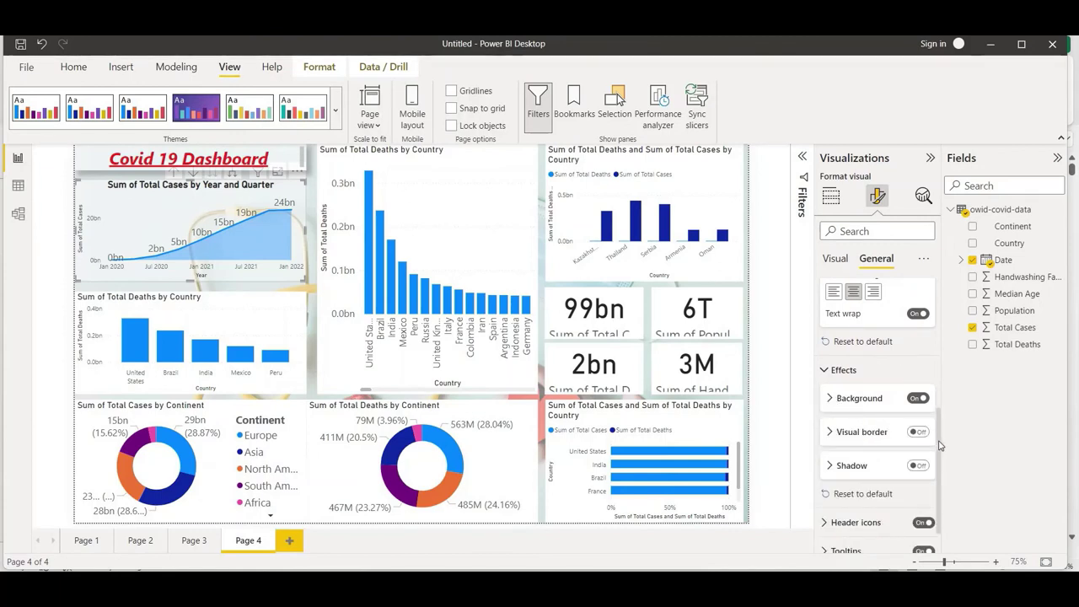
{"action": "scroll", "coordinate": [937, 434], "scroll_direction": "up", "scroll_amount": 2}
{"action": "scroll", "coordinate": [940, 362], "scroll_direction": "up", "scroll_amount": 5}
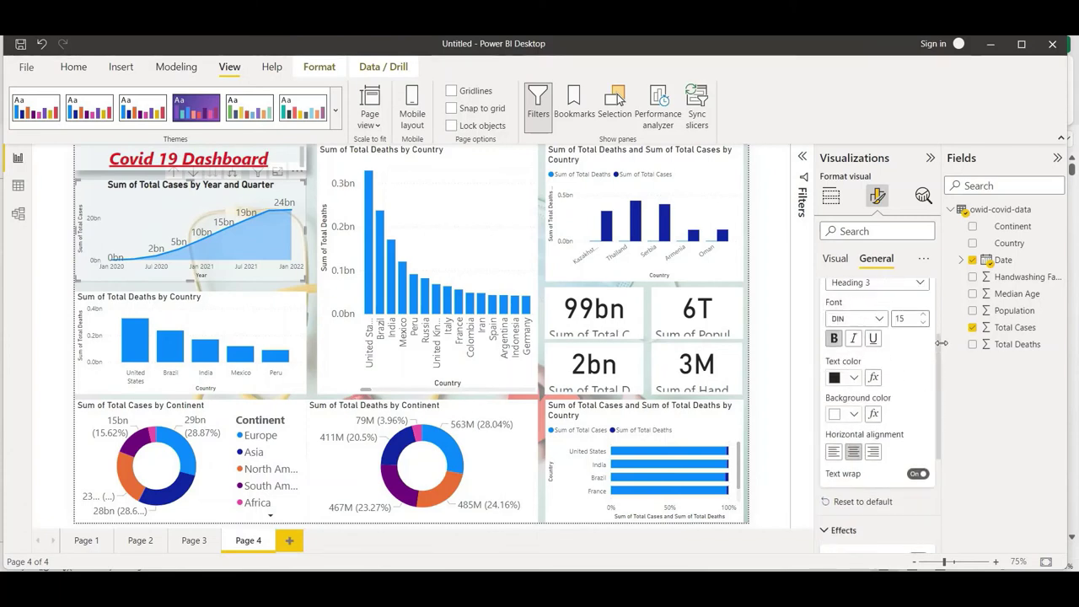
{"action": "scroll", "coordinate": [941, 297], "scroll_direction": "up", "scroll_amount": 1}
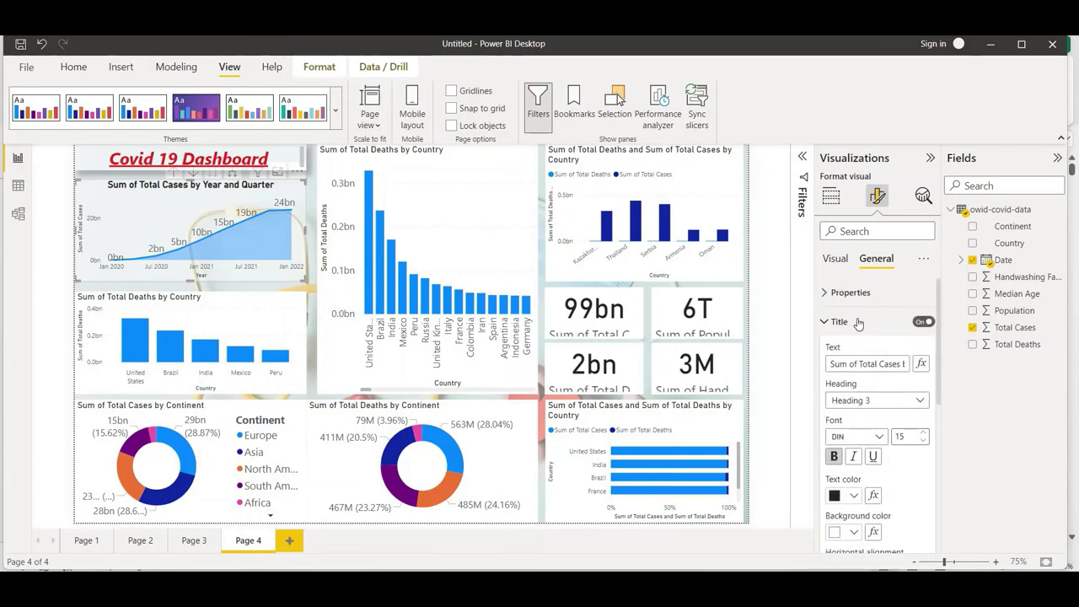
{"action": "left_click", "coordinate": [823, 324]}
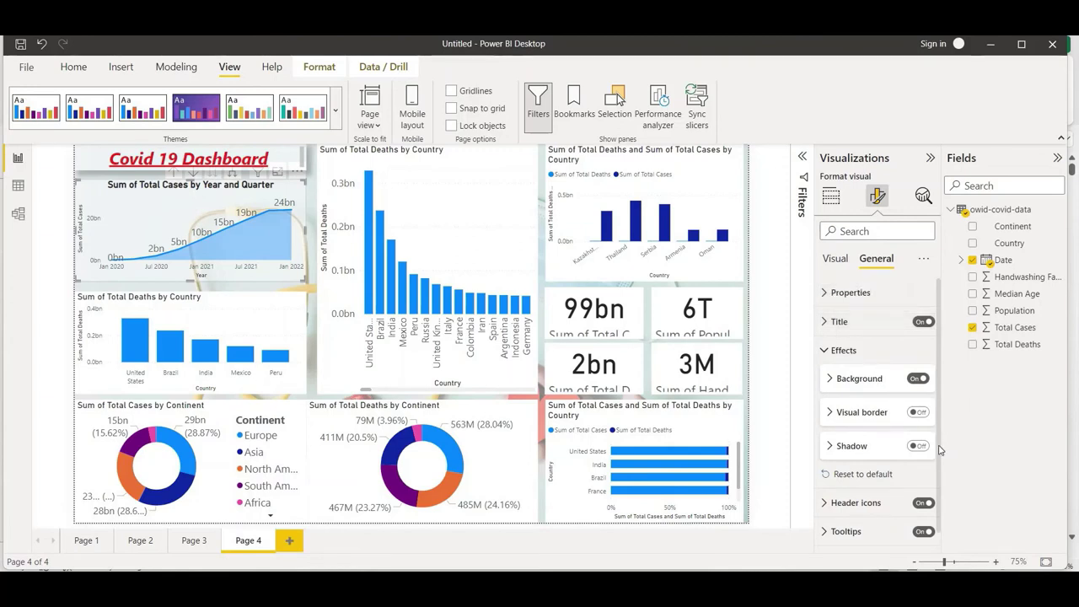
Step: Set the area chart's Y-axis title to font size 15 and make it bold
{"action": "scroll", "coordinate": [938, 481], "scroll_direction": "down", "scroll_amount": 1}
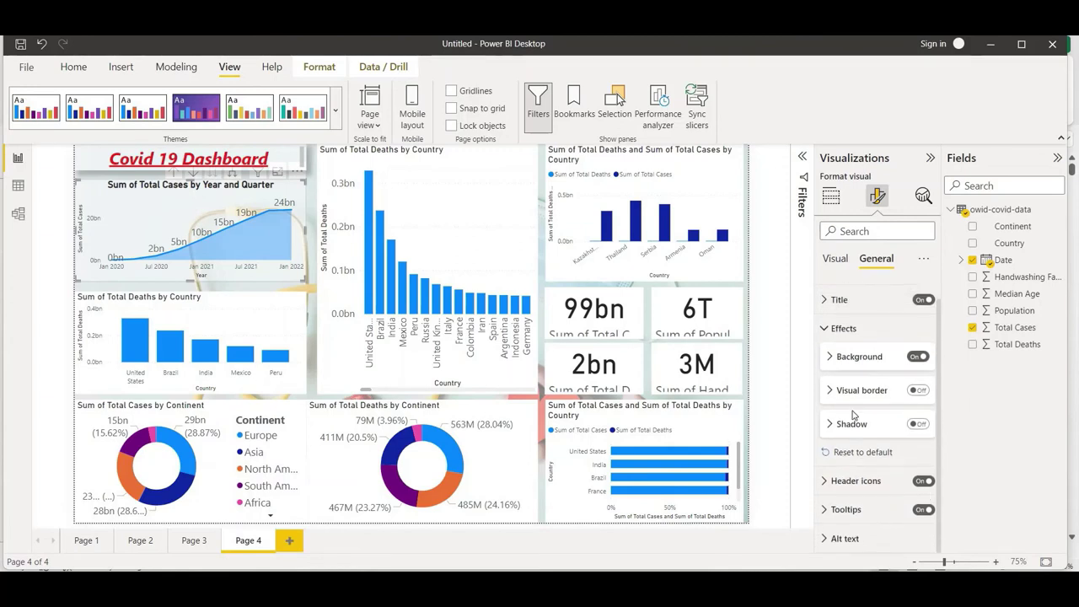
{"action": "left_click", "coordinate": [836, 260]}
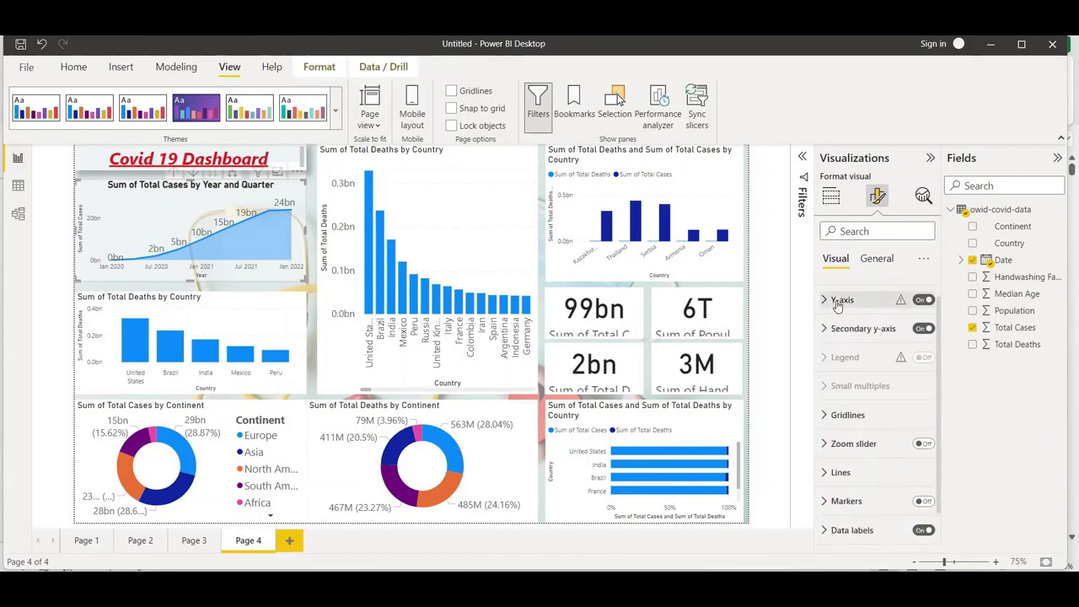
{"action": "left_click", "coordinate": [838, 300]}
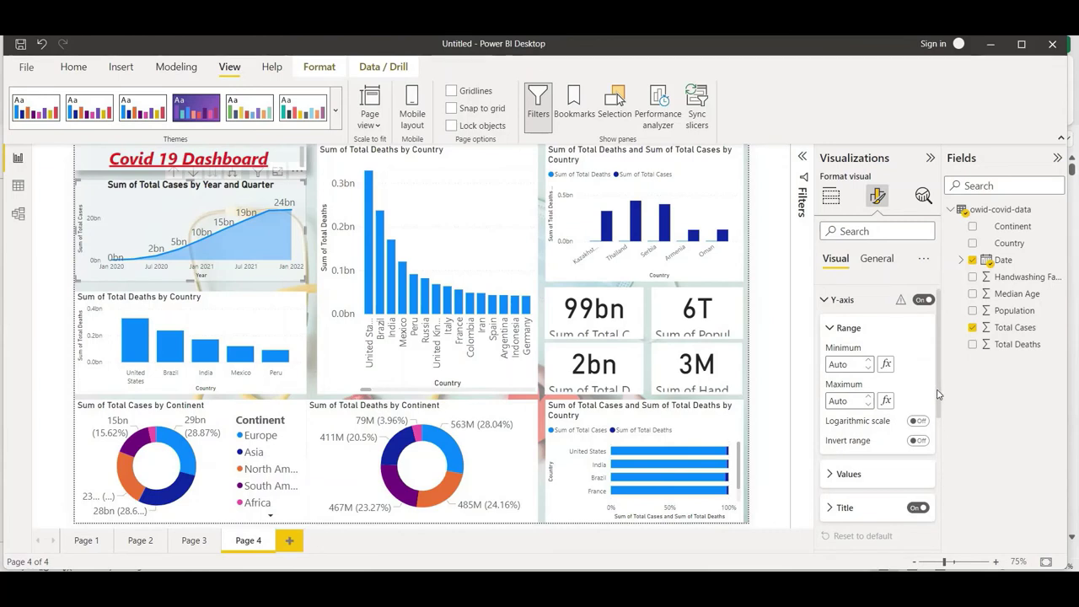
{"action": "scroll", "coordinate": [897, 429], "scroll_direction": "down", "scroll_amount": 2}
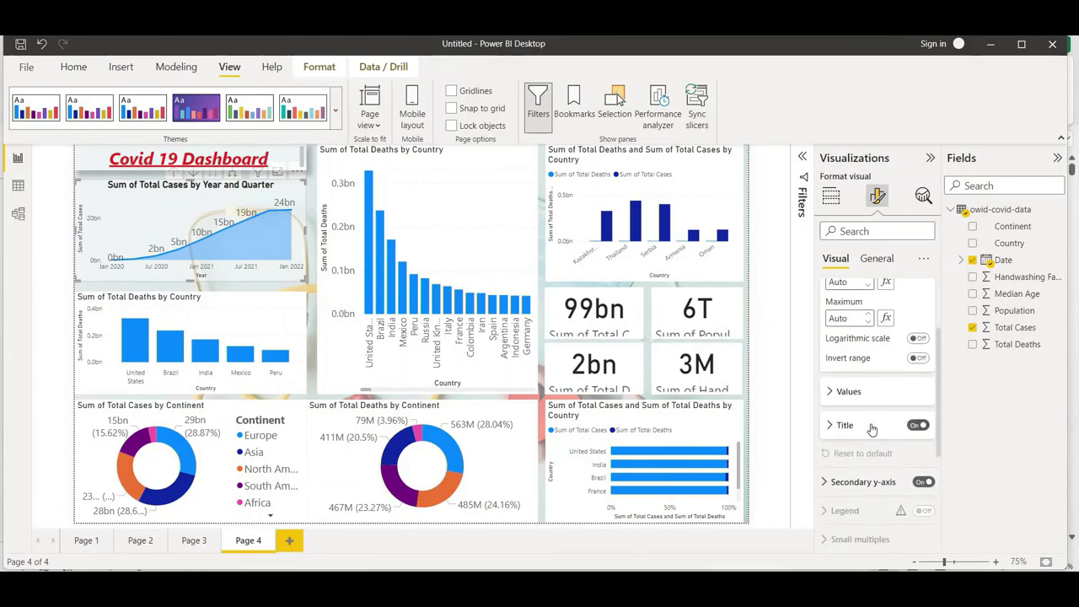
{"action": "left_click", "coordinate": [899, 426]}
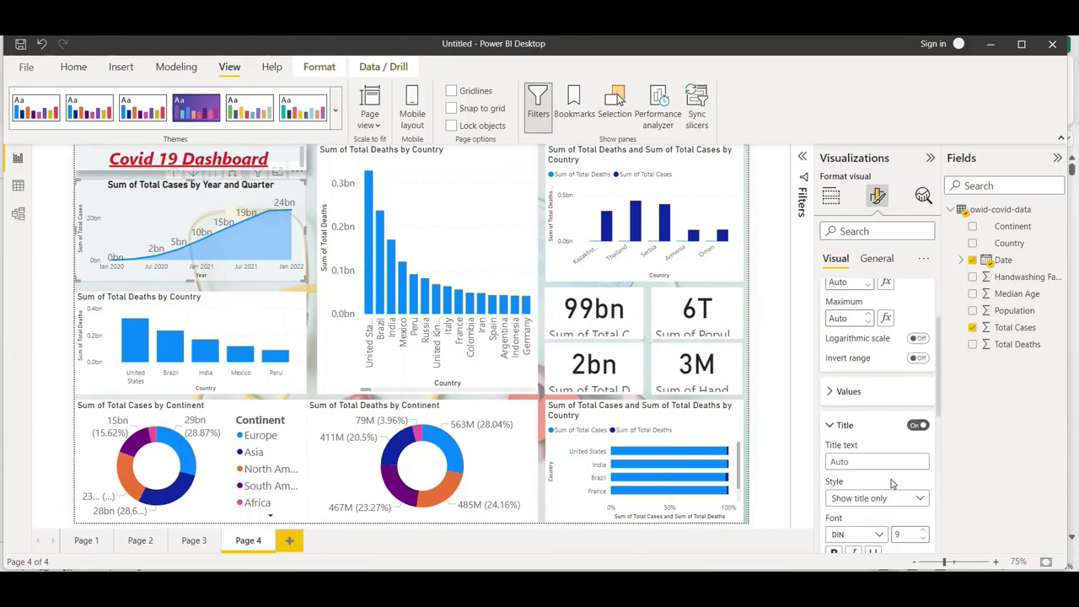
{"action": "double_click", "coordinate": [922, 531]}
{"action": "double_click", "coordinate": [923, 532]}
{"action": "scroll", "coordinate": [941, 430], "scroll_direction": "down", "scroll_amount": 2}
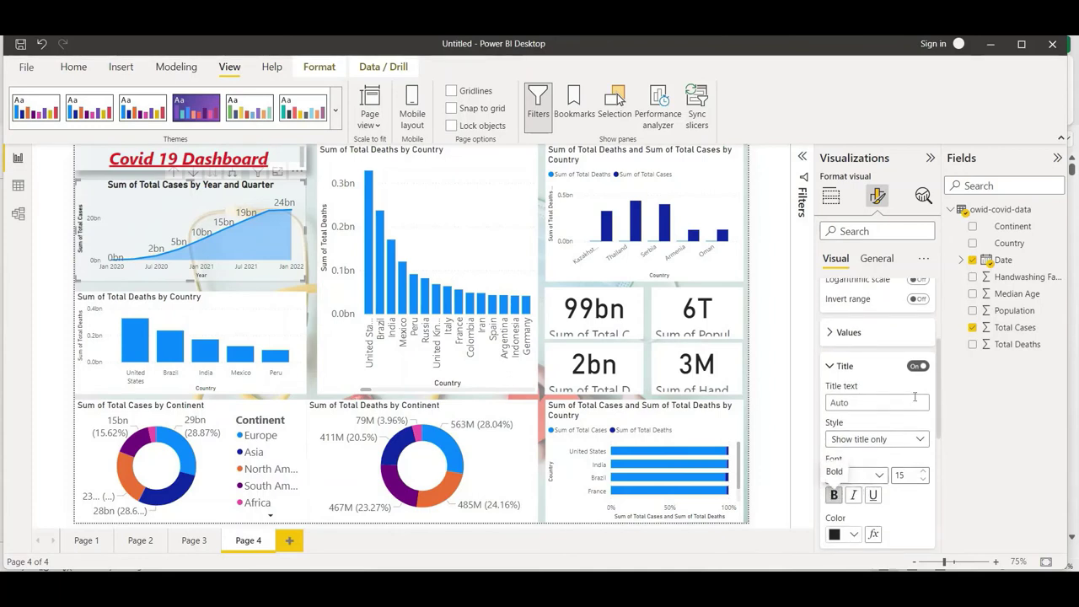
{"action": "left_click", "coordinate": [831, 368]}
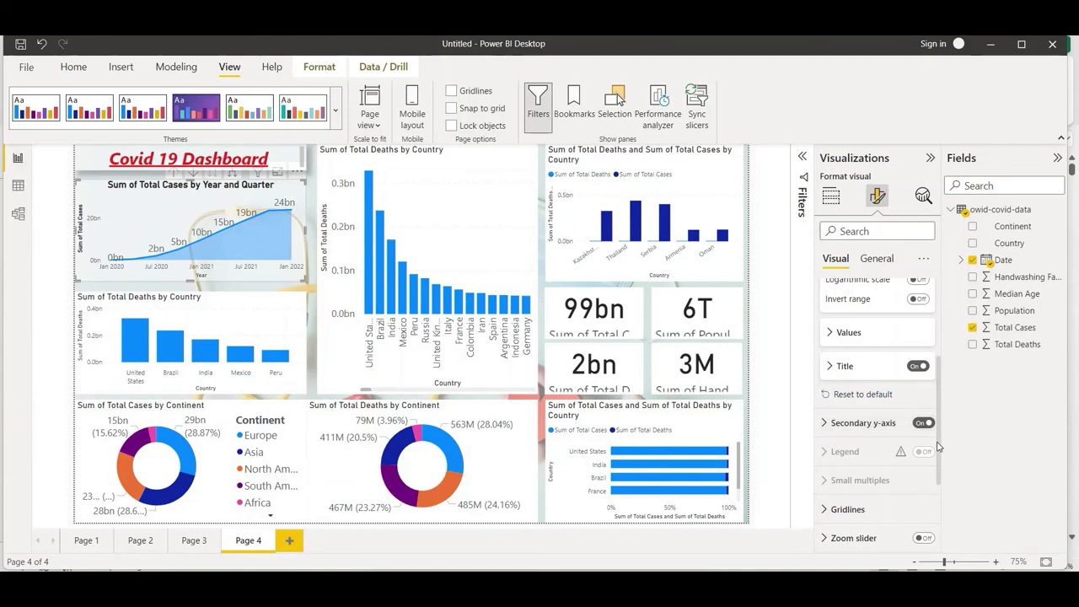
{"action": "scroll", "coordinate": [946, 421], "scroll_direction": "up", "scroll_amount": 3}
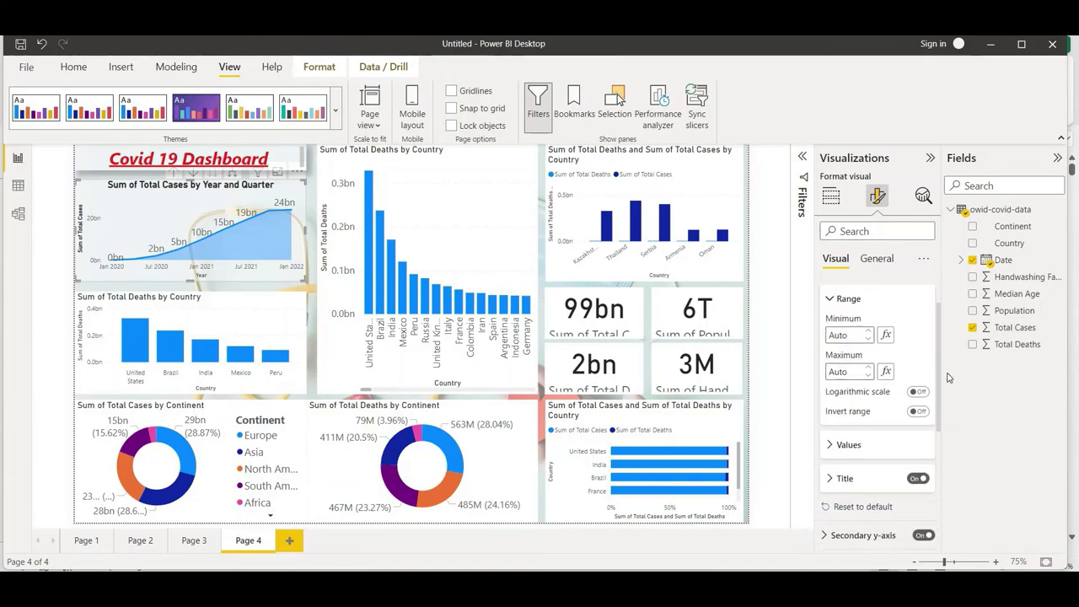
{"action": "scroll", "coordinate": [946, 378], "scroll_direction": "up", "scroll_amount": 1}
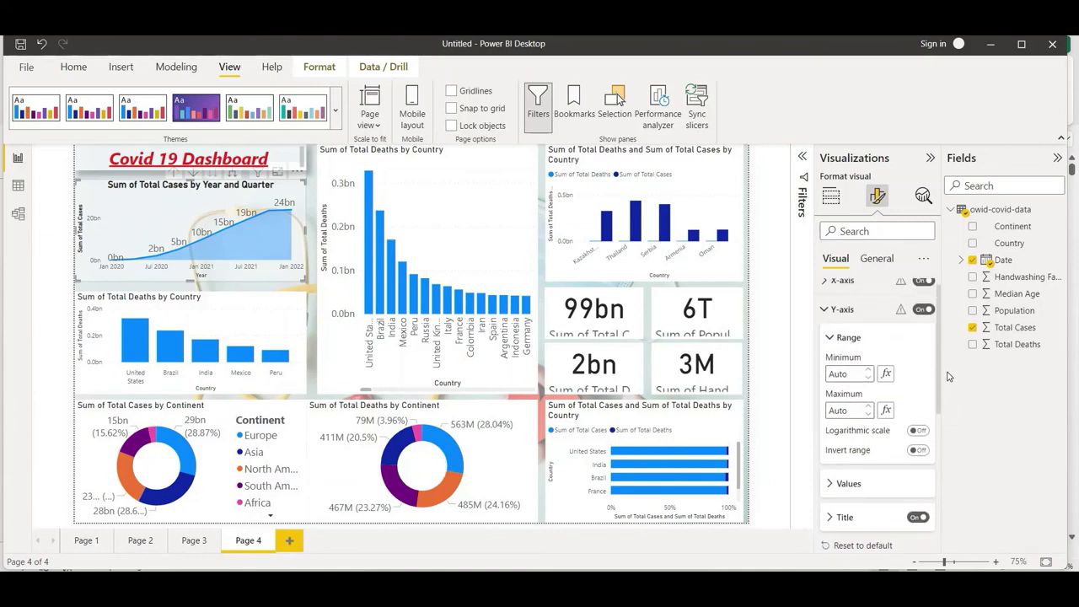
{"action": "left_click", "coordinate": [825, 310]}
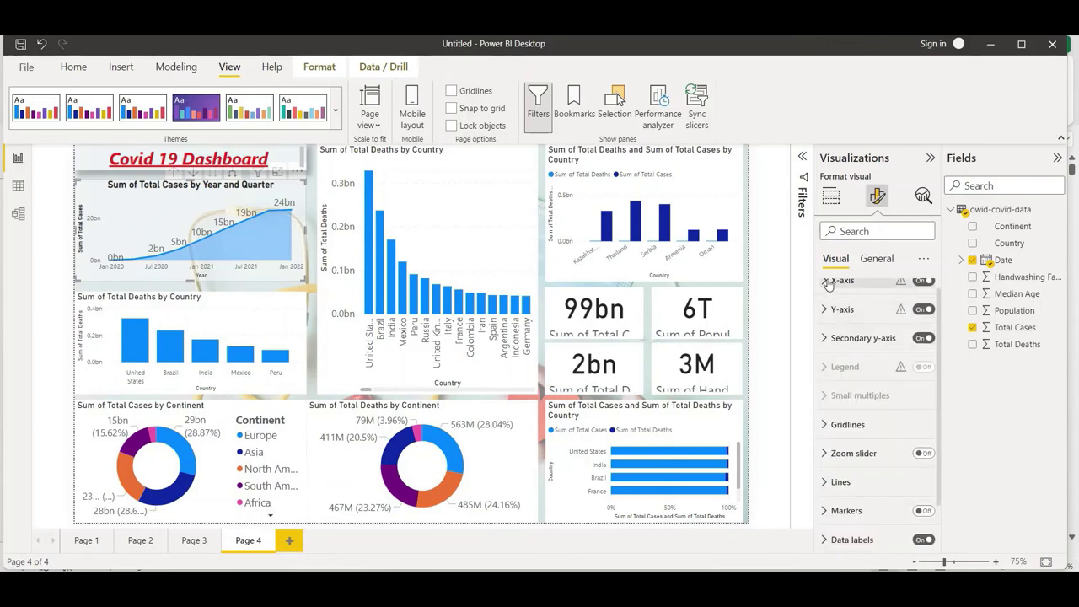
Step: Set the area chart's X-axis title to font size 15 and make it bold
{"action": "left_click", "coordinate": [828, 283]}
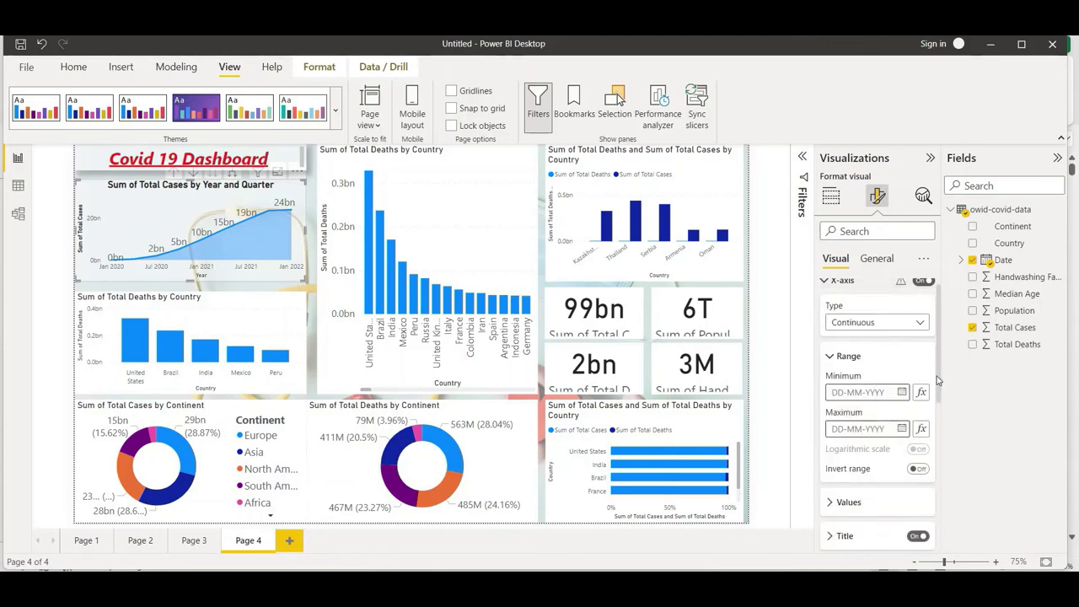
{"action": "scroll", "coordinate": [937, 388], "scroll_direction": "down", "scroll_amount": 2}
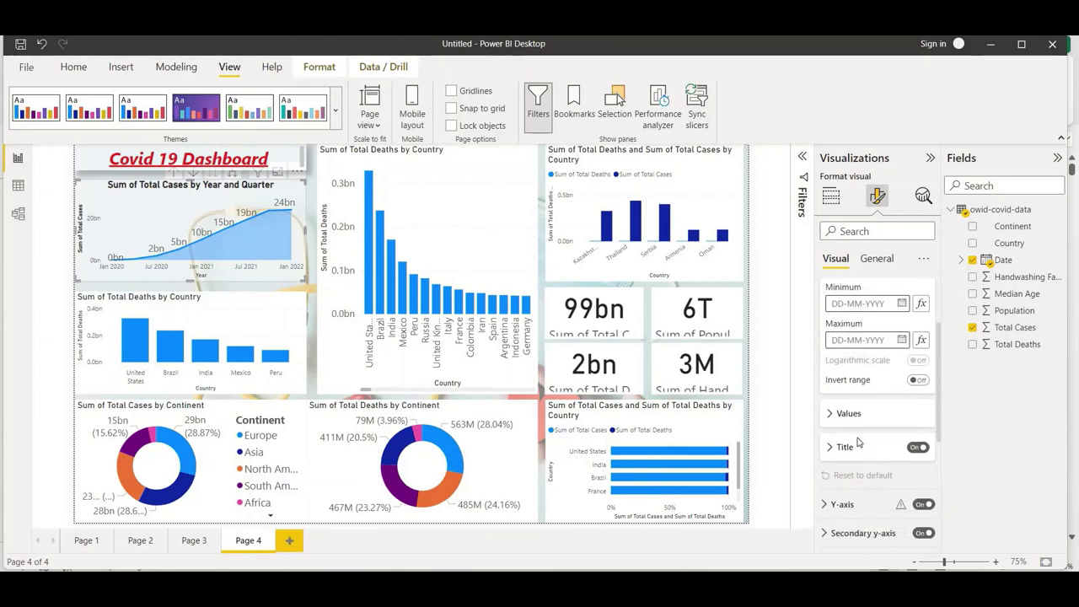
{"action": "left_click", "coordinate": [855, 447]}
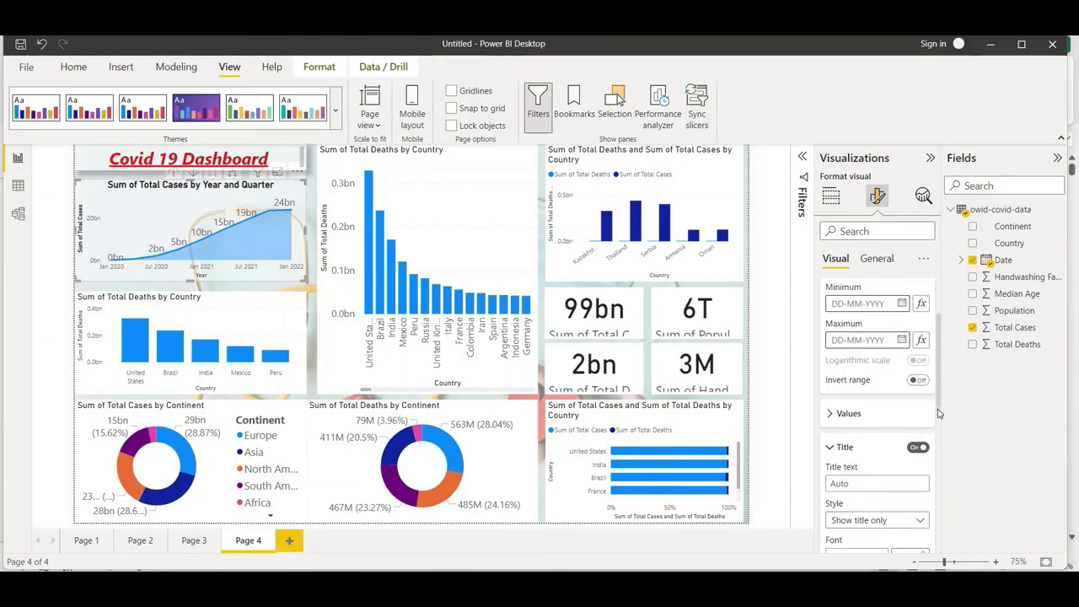
{"action": "scroll", "coordinate": [938, 413], "scroll_direction": "down", "scroll_amount": 2}
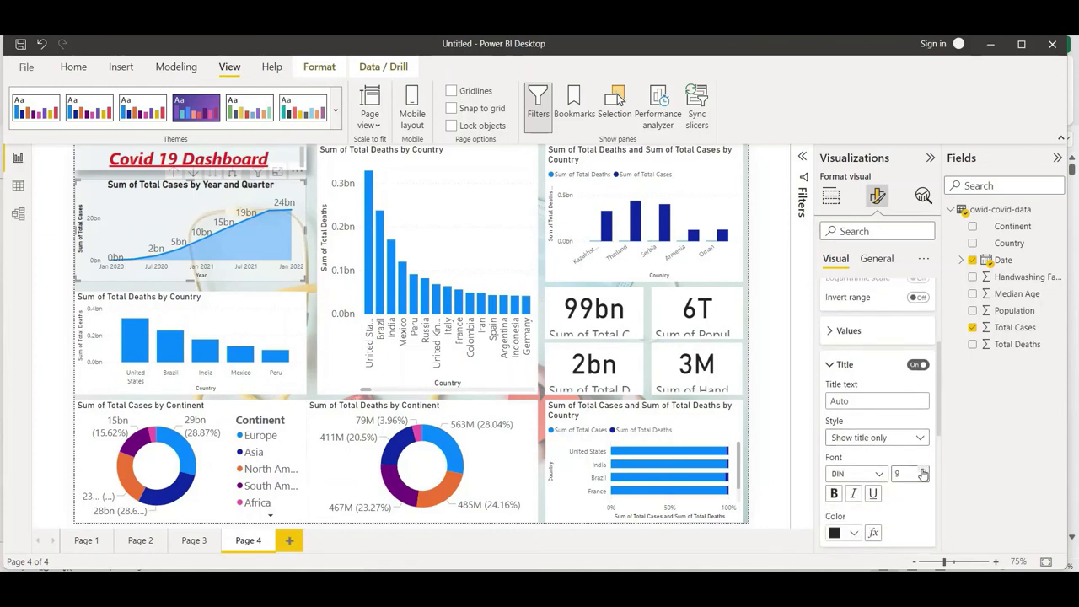
{"action": "double_click", "coordinate": [923, 473]}
{"action": "triple_click", "coordinate": [923, 473]}
{"action": "left_click", "coordinate": [923, 473]}
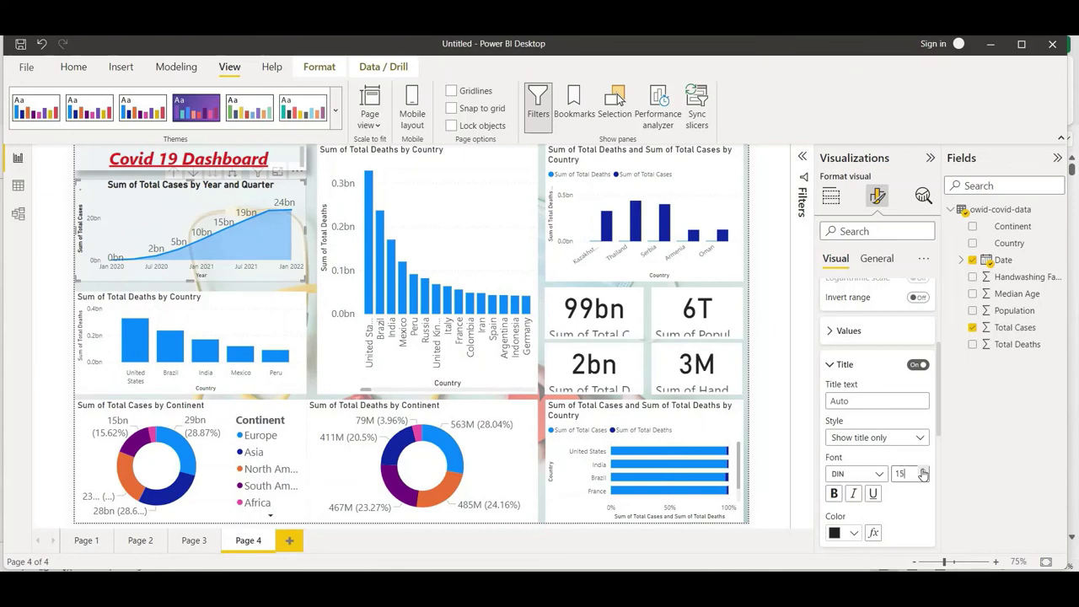
{"action": "left_click", "coordinate": [835, 493]}
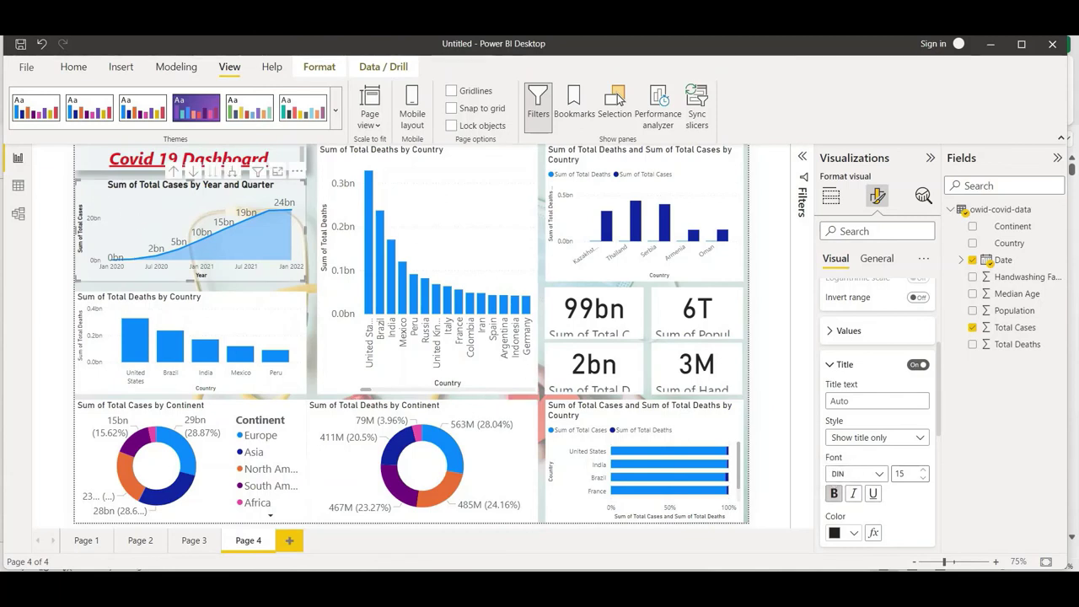
{"action": "left_click", "coordinate": [93, 195]}
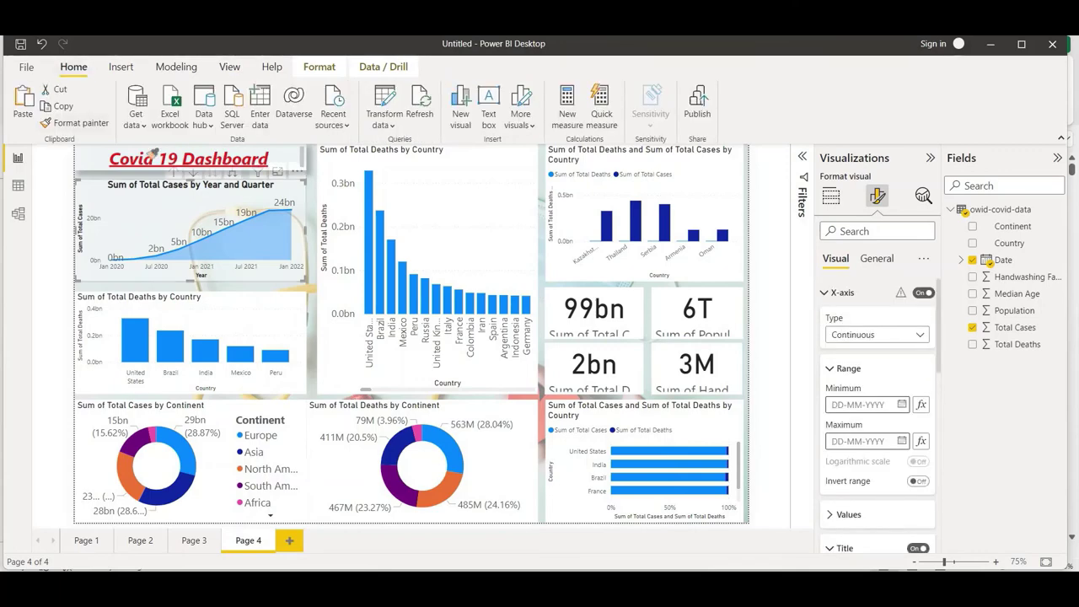
Step: Copy the area chart's formatting with Format Painter to the large Total Deaths by Country chart and the Total Deaths and Total Cases column chart
{"action": "left_click", "coordinate": [75, 122]}
{"action": "left_click", "coordinate": [330, 169]}
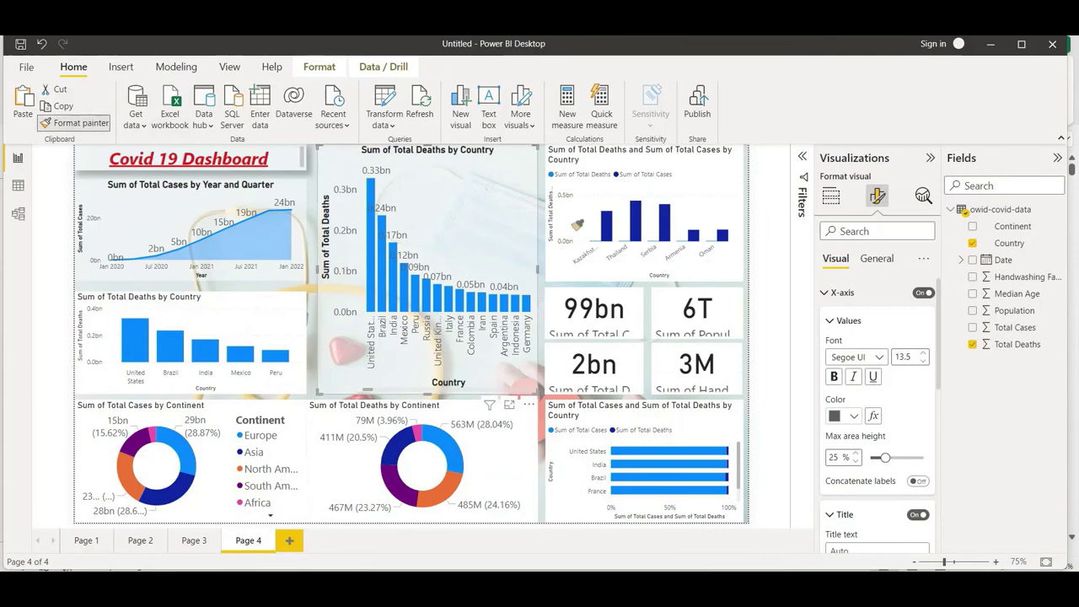
{"action": "left_click", "coordinate": [563, 270]}
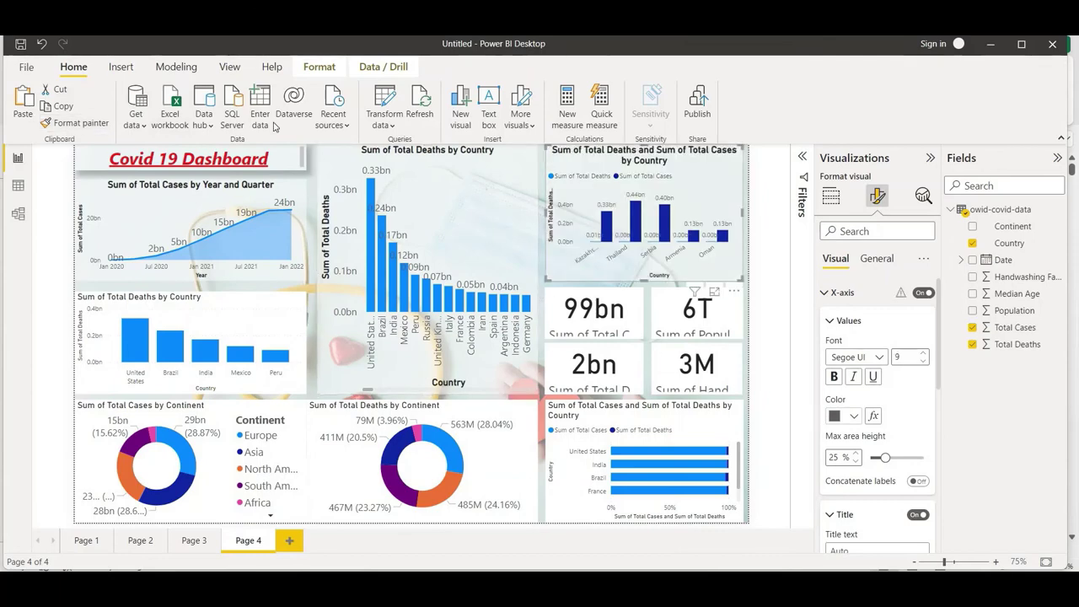
Step: Copy the formatting with Format Painter to the small Total Deaths by Country chart and the two grouped continent donut charts
{"action": "left_click", "coordinate": [72, 124]}
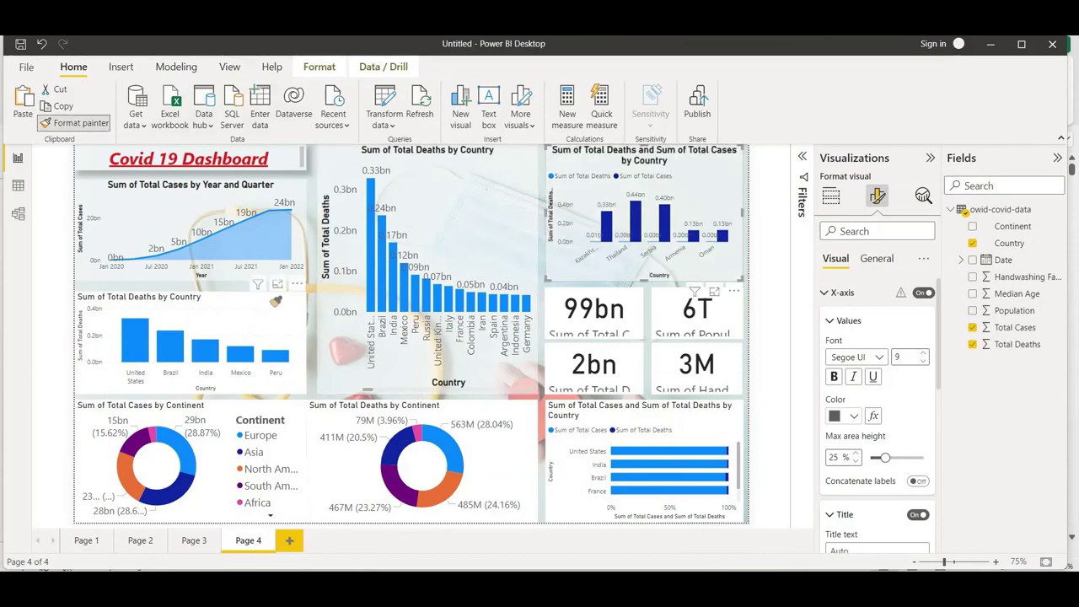
{"action": "left_click", "coordinate": [275, 301]}
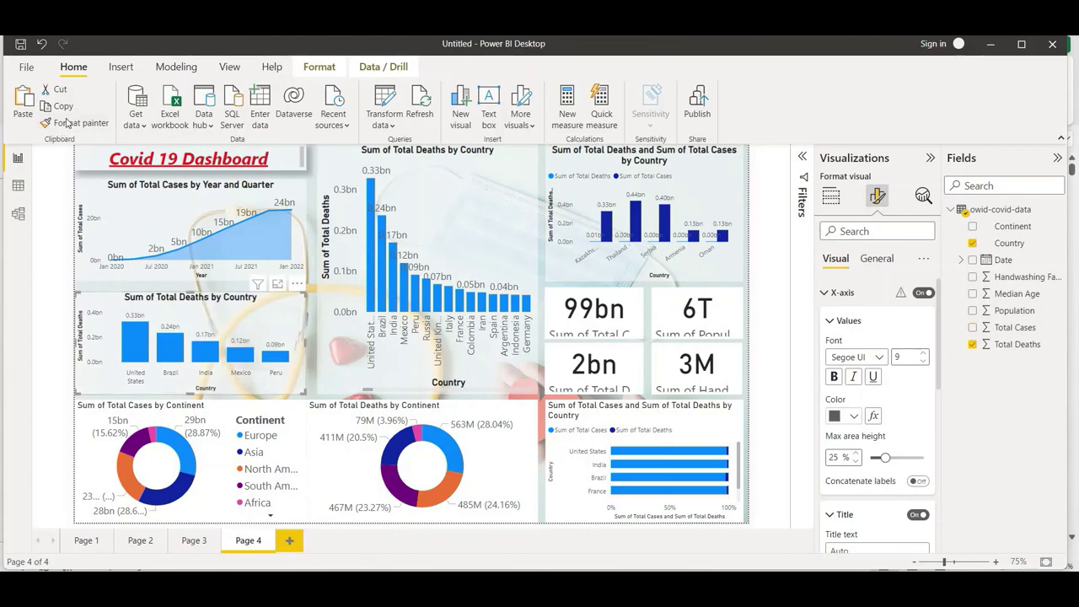
{"action": "left_click", "coordinate": [73, 123]}
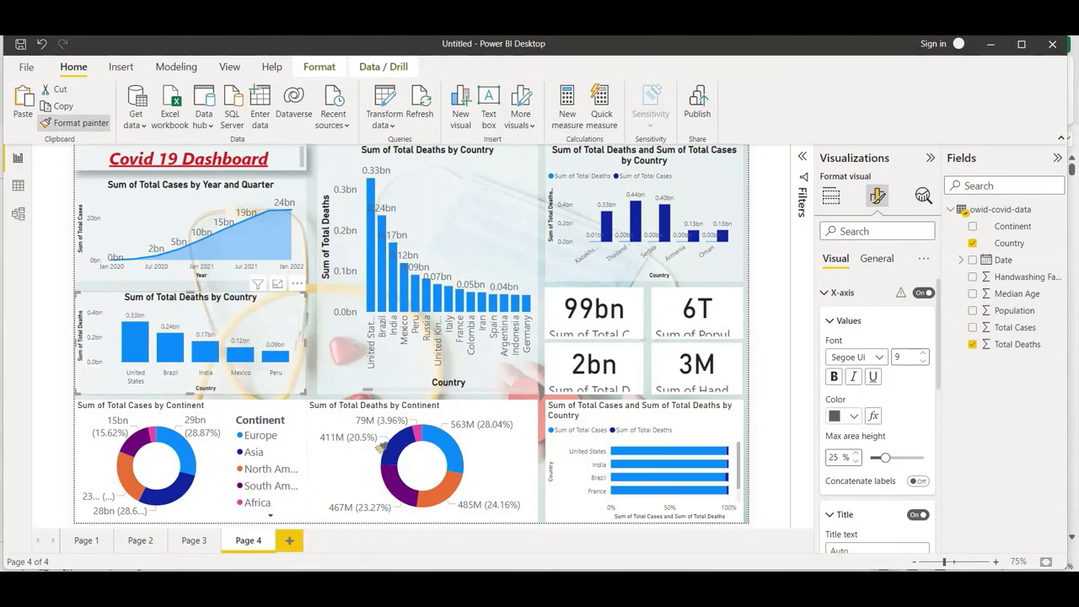
{"action": "left_click", "coordinate": [312, 427]}
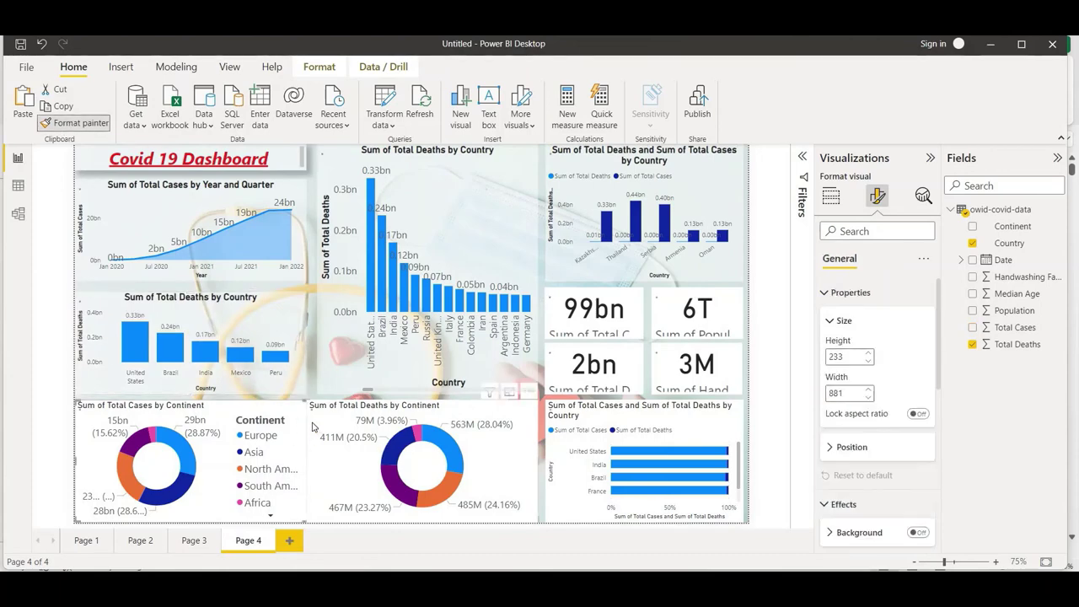
Step: Try to copy the formatting with Format Painter to the Total Cases card and the stacked bar chart of cases and deaths
{"action": "left_click", "coordinate": [72, 123]}
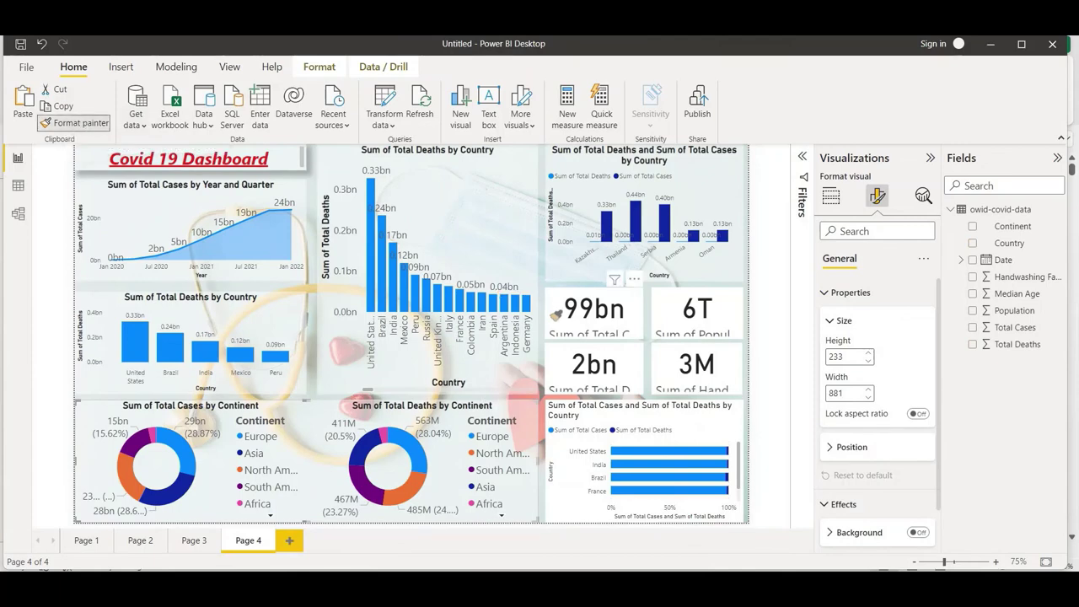
{"action": "left_click", "coordinate": [594, 311]}
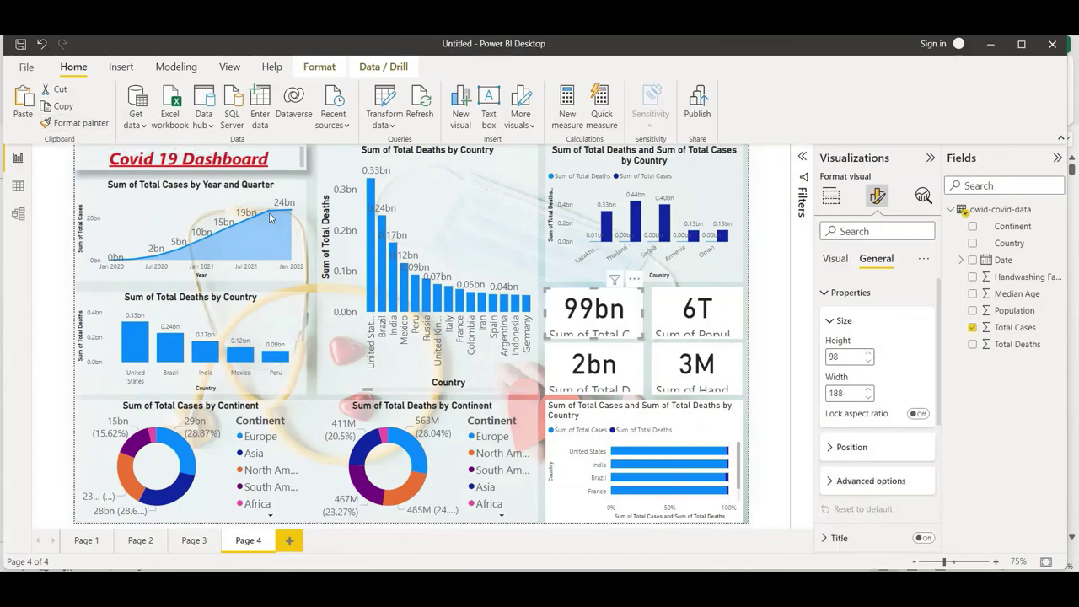
{"action": "left_click", "coordinate": [72, 123]}
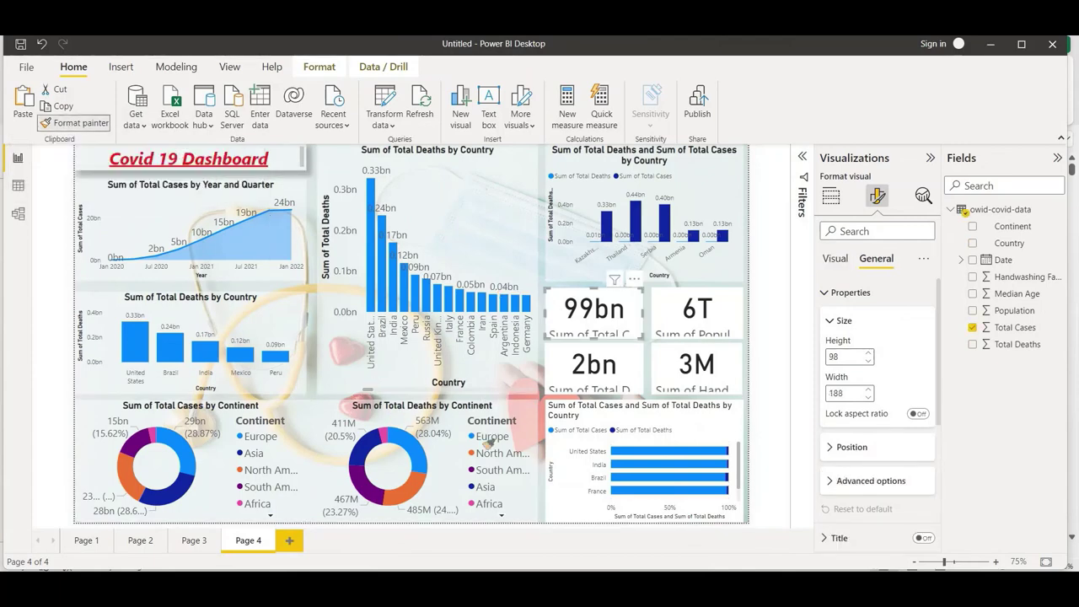
{"action": "left_click", "coordinate": [563, 485]}
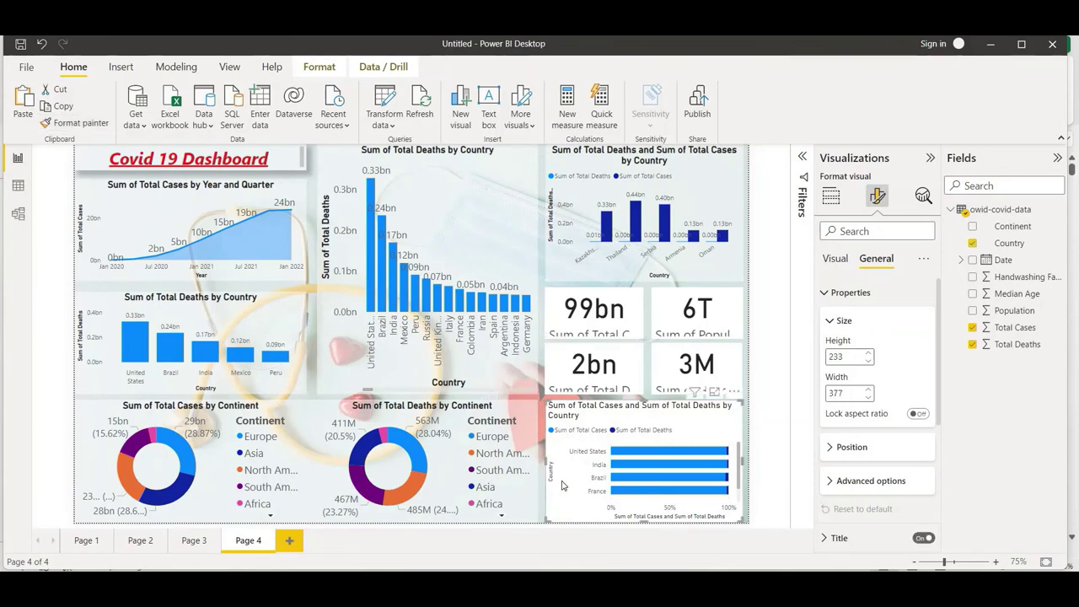
Step: Copy the large Total Deaths by Country chart's formatting with Format Painter to the stacked bar chart of cases and deaths
{"action": "left_click", "coordinate": [333, 371]}
{"action": "left_click", "coordinate": [76, 122]}
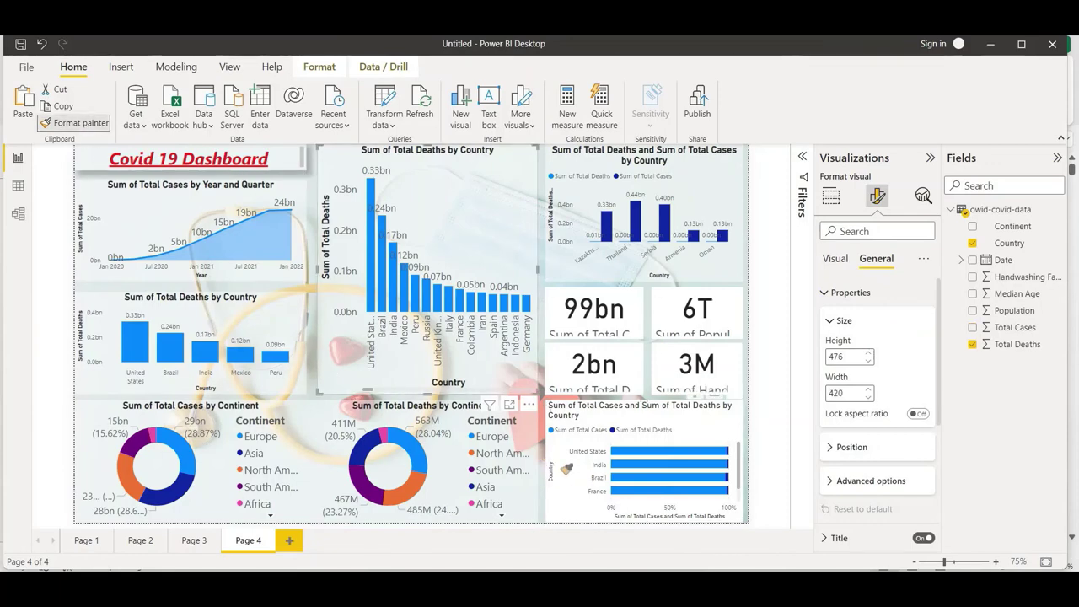
{"action": "left_click", "coordinate": [560, 466]}
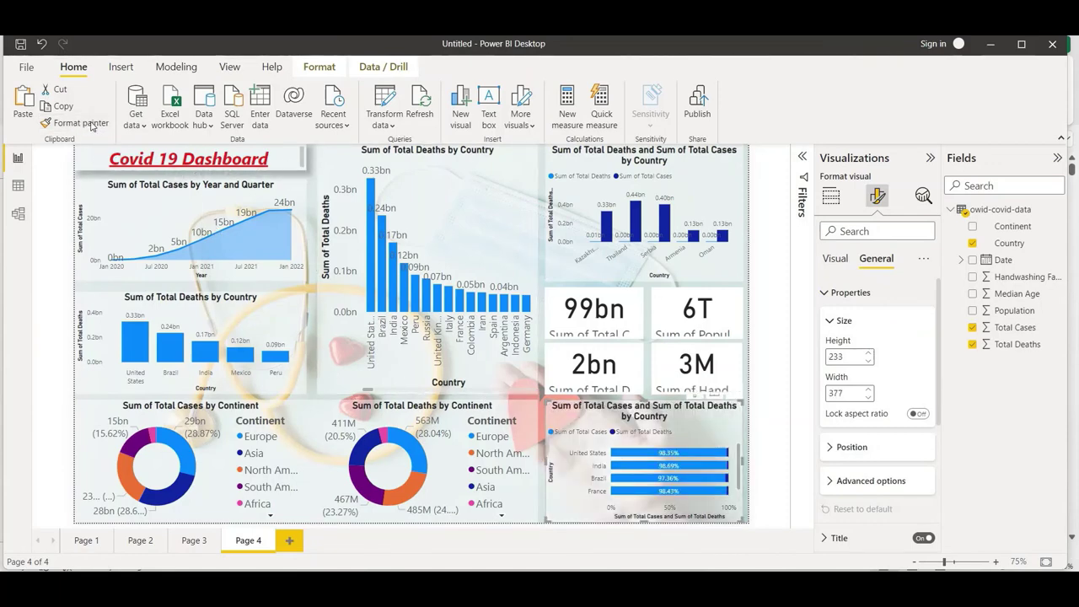
Step: Give the Total Cases, Population, Total Deaths and Handwashing Facilities cards the same semi-transparent look, copying the formatting with Format Painter
{"action": "left_click", "coordinate": [552, 315]}
{"action": "left_click", "coordinate": [97, 128]}
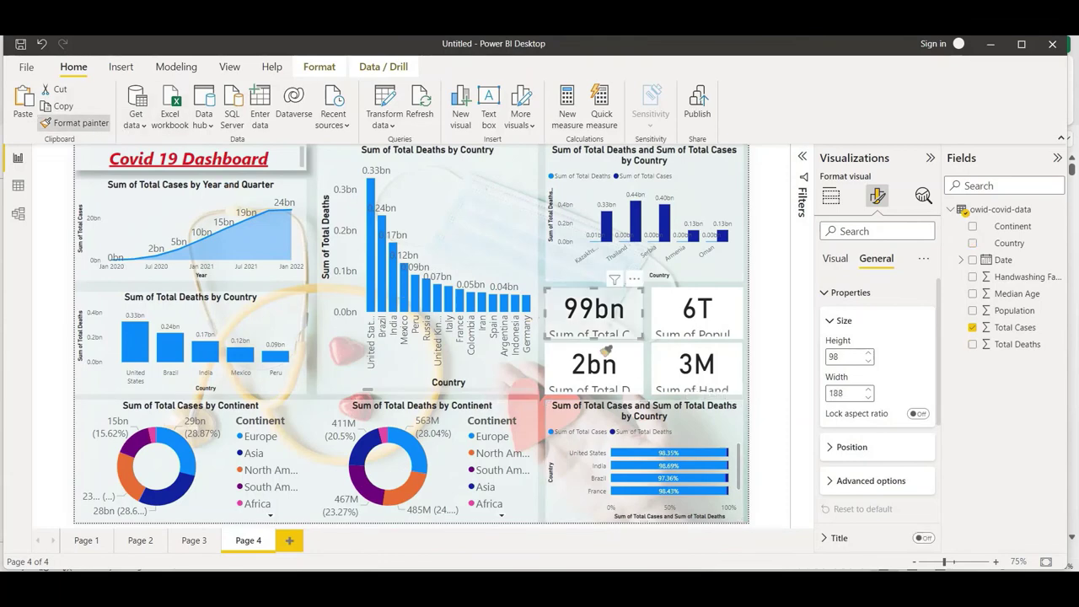
{"action": "left_click", "coordinate": [655, 317]}
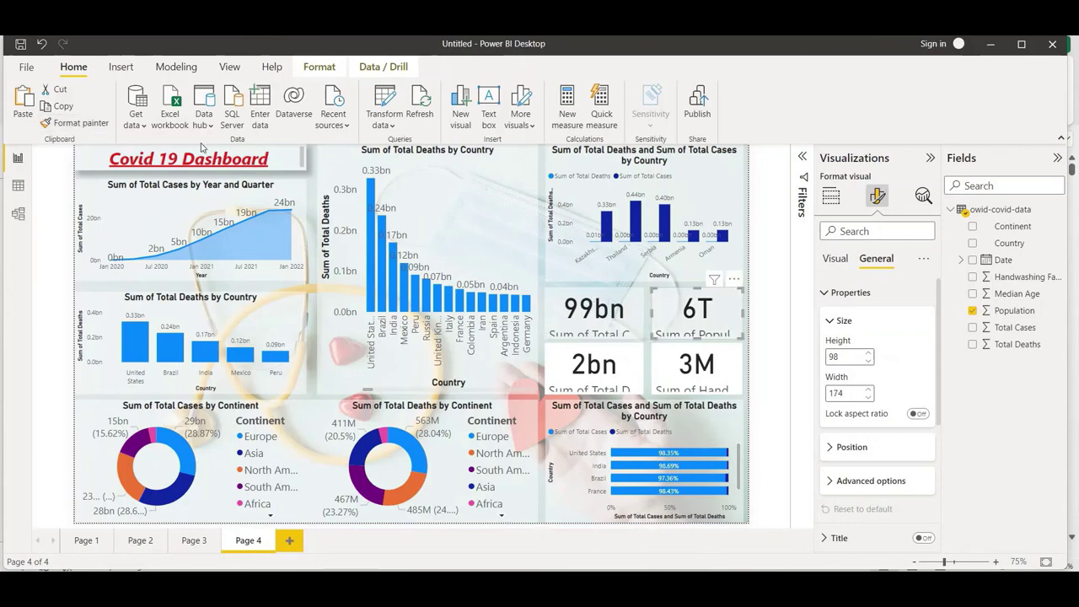
{"action": "left_click", "coordinate": [558, 369]}
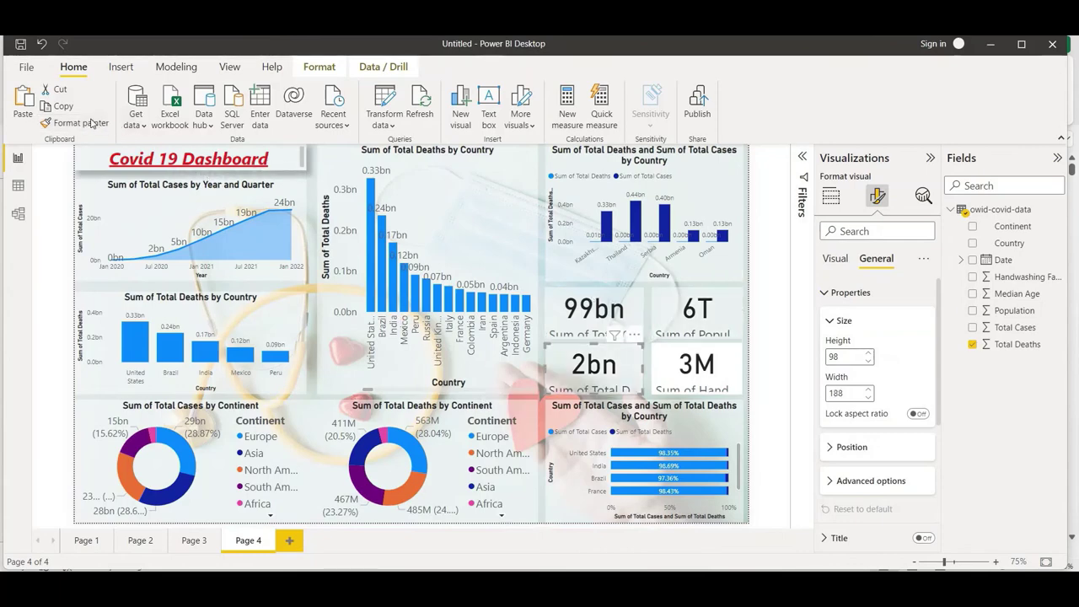
{"action": "left_click", "coordinate": [660, 364]}
Step: Narrow the large Total Deaths by Country chart and the donut group, the group to width 858, and widen the adjacent charts and cards
{"action": "left_click", "coordinate": [554, 314]}
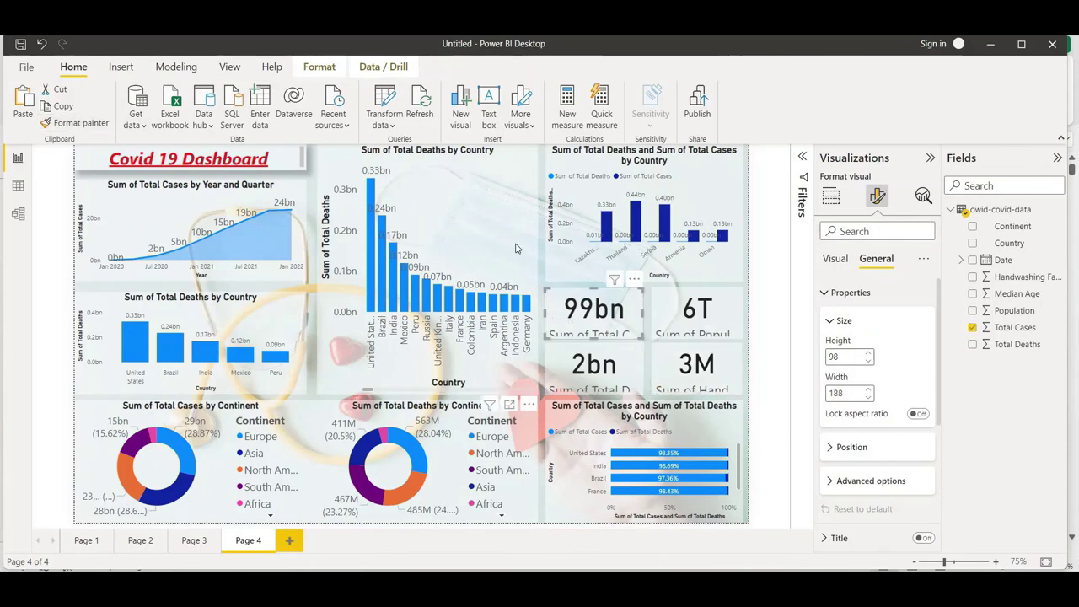
{"action": "left_click", "coordinate": [535, 276]}
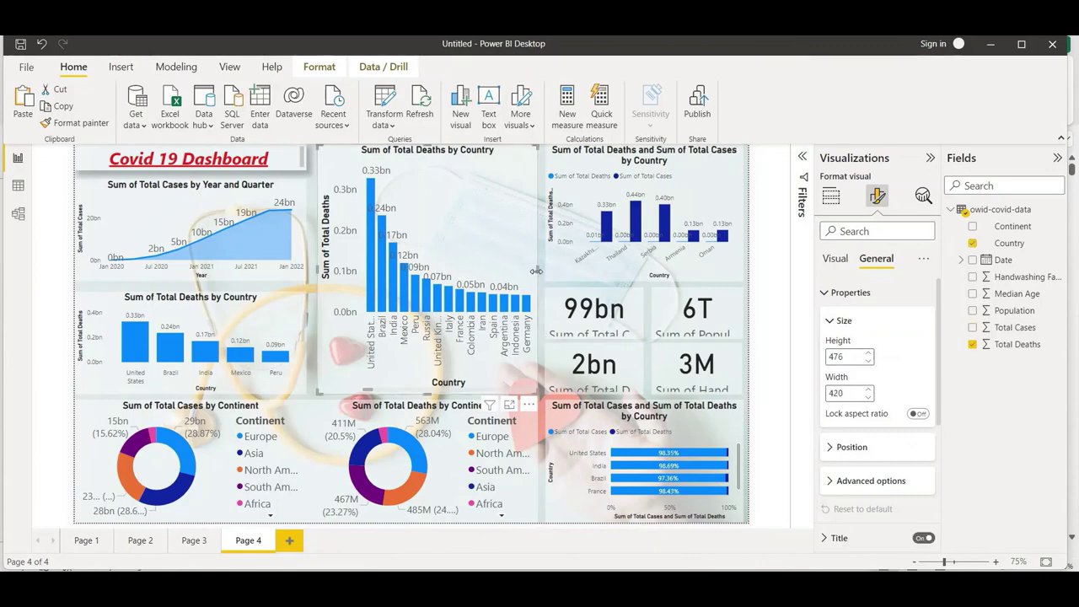
{"action": "left_click_drag", "start_coordinate": [535, 276], "coordinate": [775, 383]}
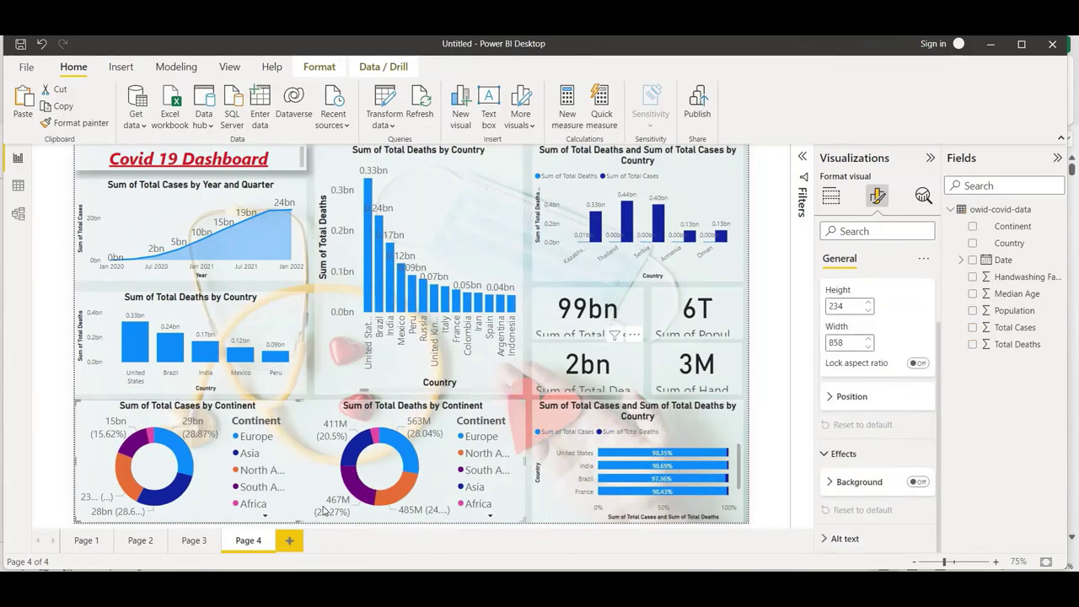
Step: Turn off the legend of the Total Deaths by Continent donut chart
{"action": "left_click", "coordinate": [327, 468]}
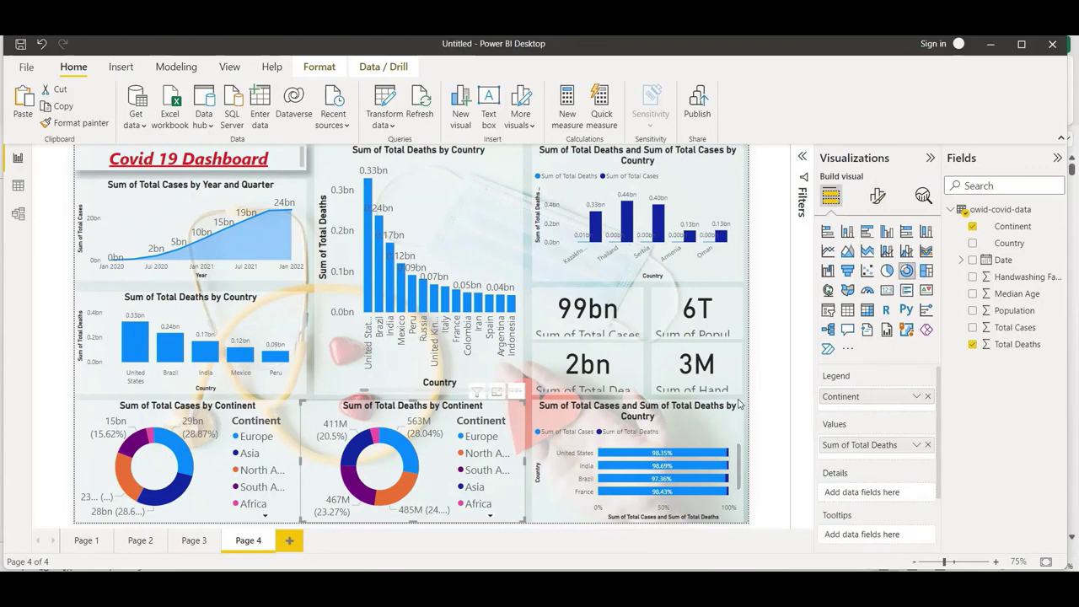
{"action": "left_click", "coordinate": [879, 197]}
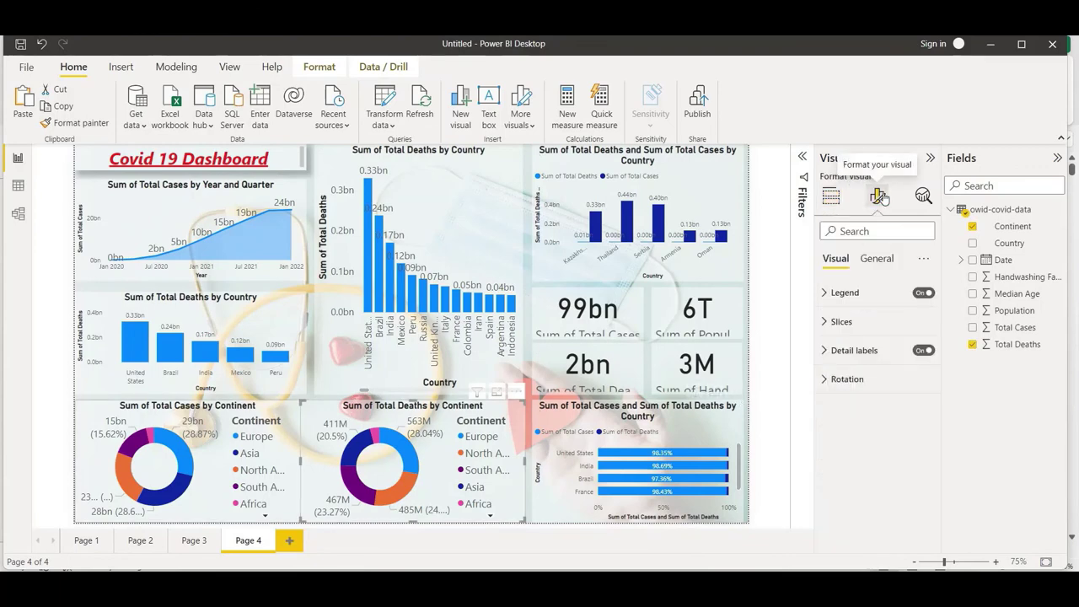
{"action": "left_click", "coordinate": [922, 295]}
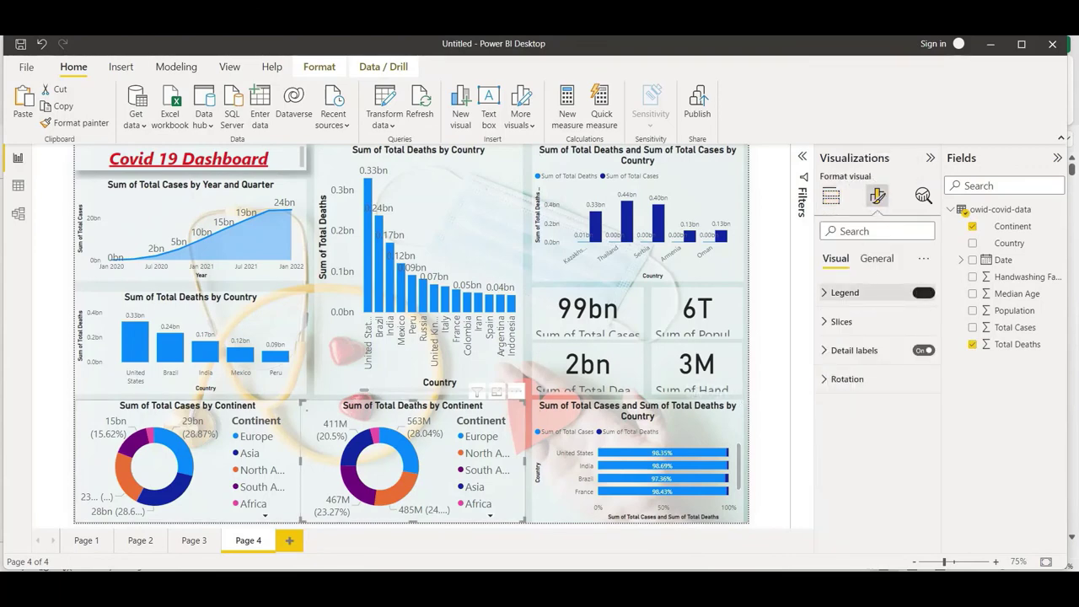
Step: Add the prefix "Handwash Facility - " to the title of the Total Deaths and Total Cases by Country column chart
{"action": "left_click", "coordinate": [564, 165]}
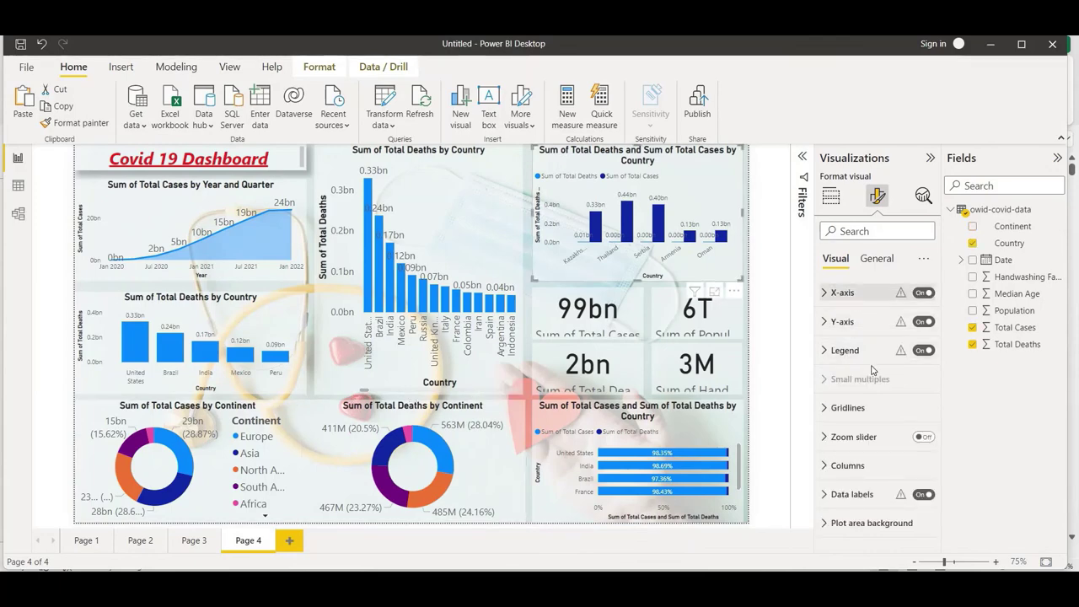
{"action": "left_click", "coordinate": [880, 262]}
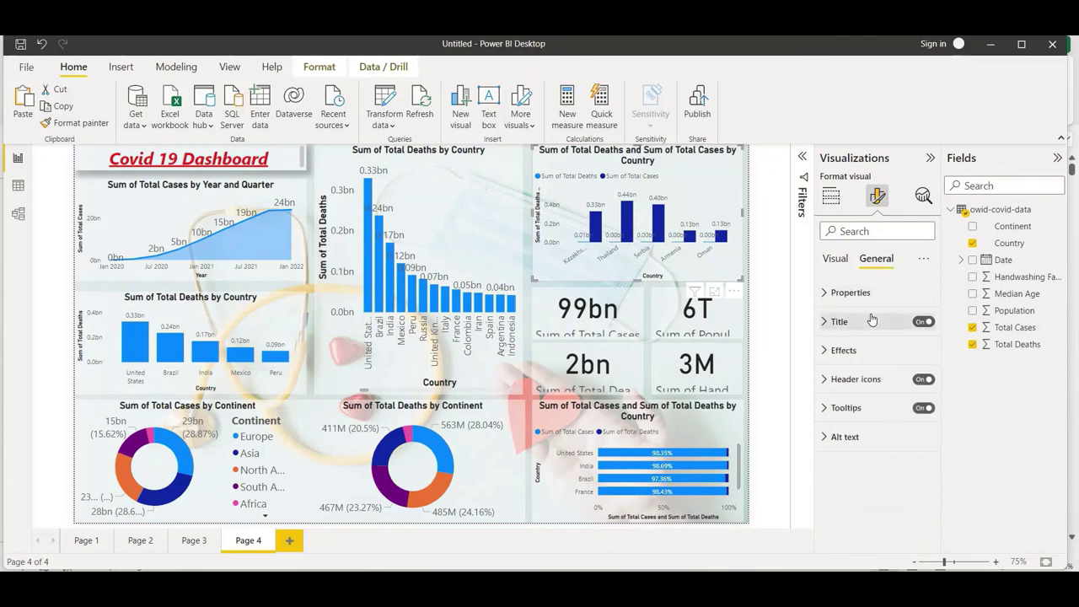
{"action": "left_click", "coordinate": [872, 318]}
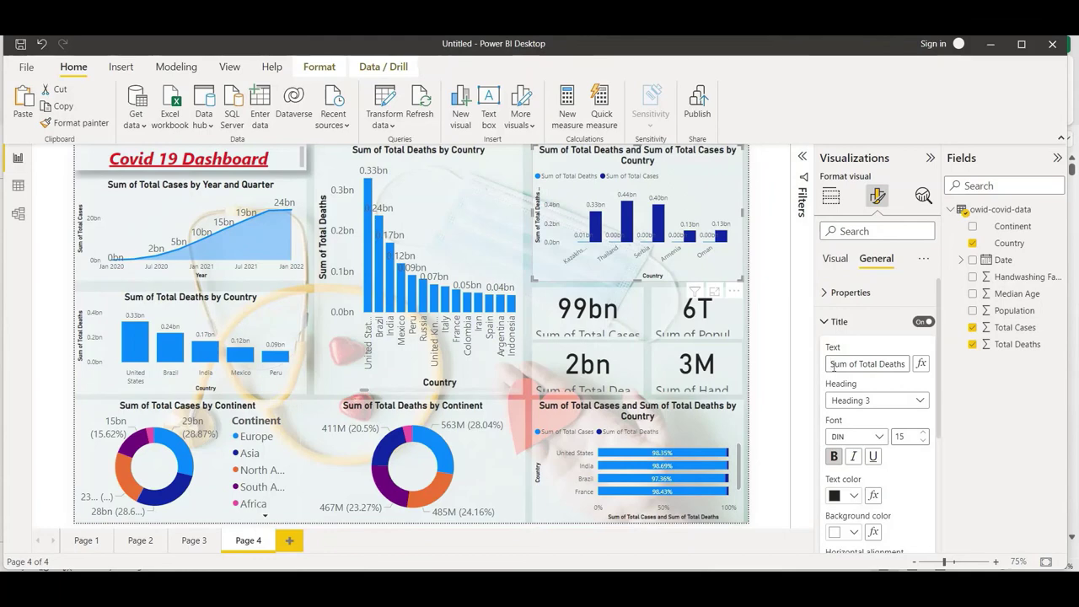
{"action": "left_click", "coordinate": [834, 364]}
{"action": "type", "text": "Handwash Facili - "}
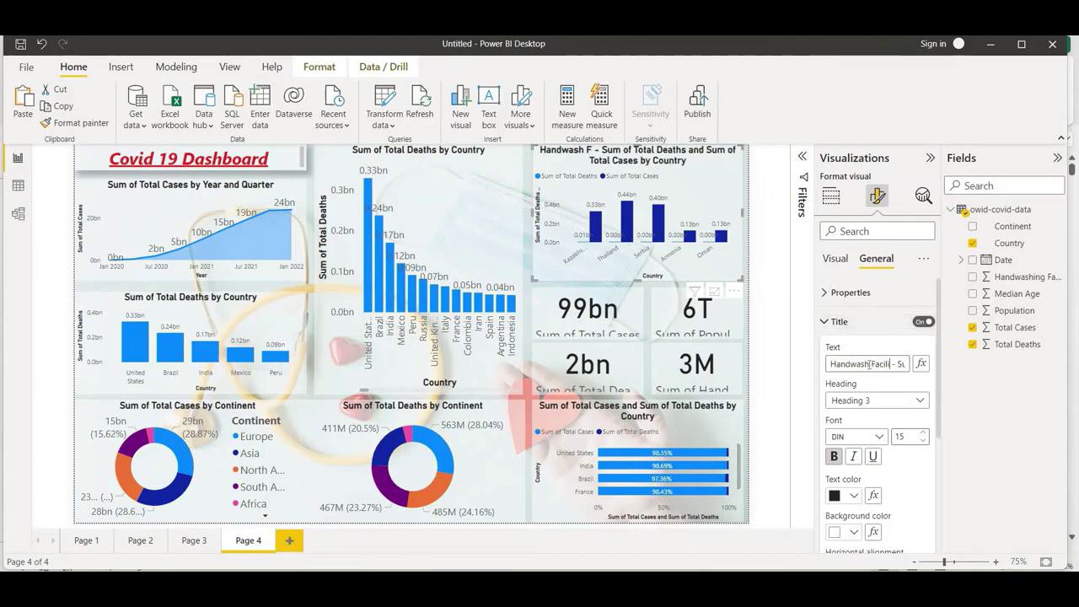
{"action": "type", "text": "ty"}
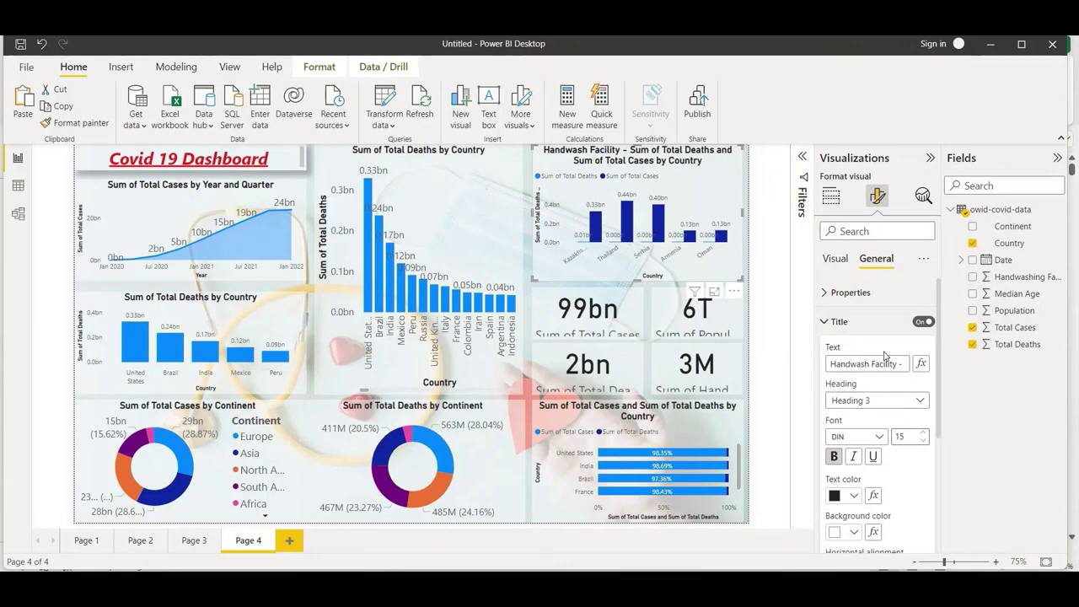
{"action": "left_click", "coordinate": [839, 321]}
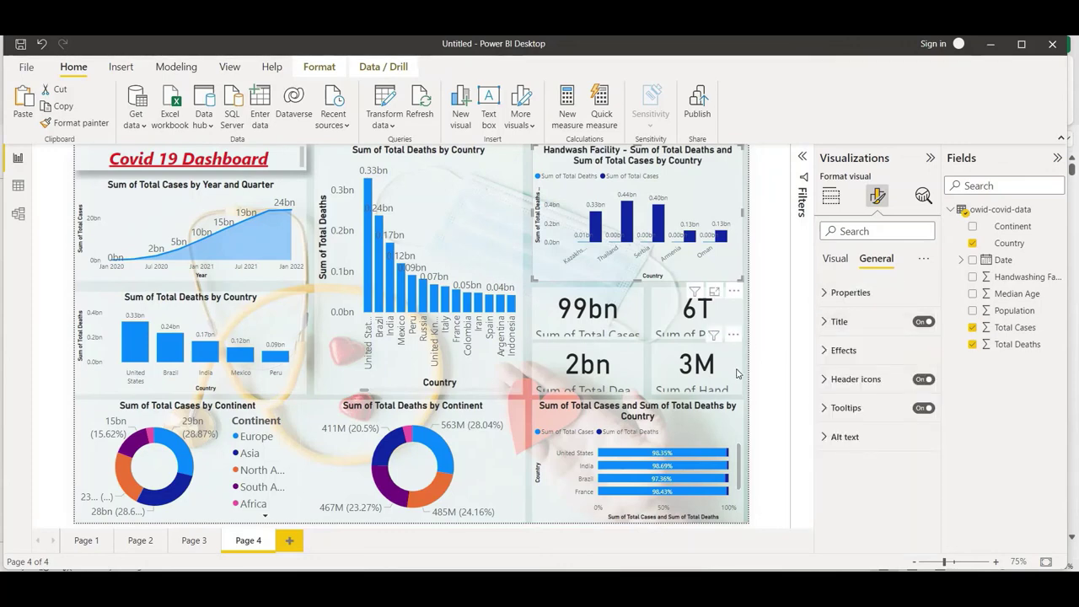
{"action": "left_click", "coordinate": [761, 288]}
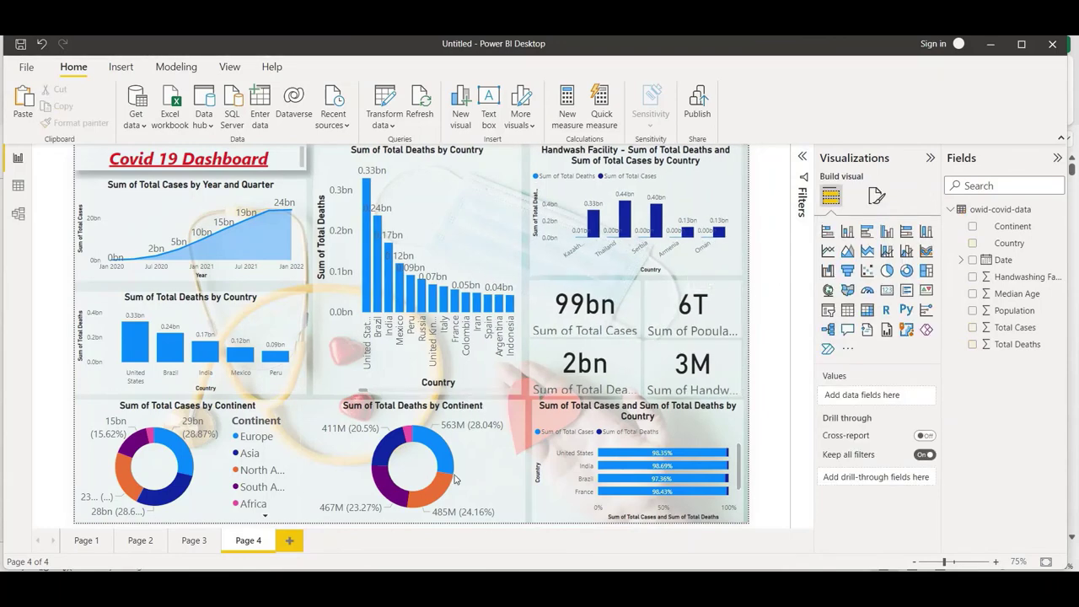
Step: Rename Page 4 as Dashboard and save the report as "Covid 19 Report Analysis - Dashboard" in the archive (1) folder
{"action": "double_click", "coordinate": [242, 542]}
{"action": "type", "text": "Dashboa"}
{"action": "key", "text": "Return"}
{"action": "key", "text": "ctrl+s"}
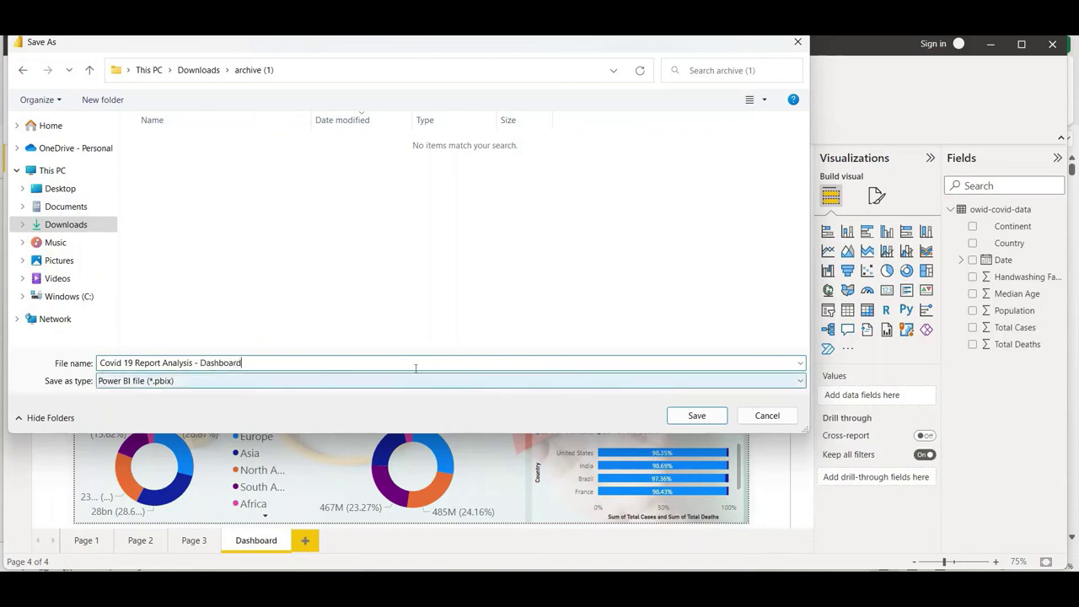
{"action": "left_click", "coordinate": [683, 417]}
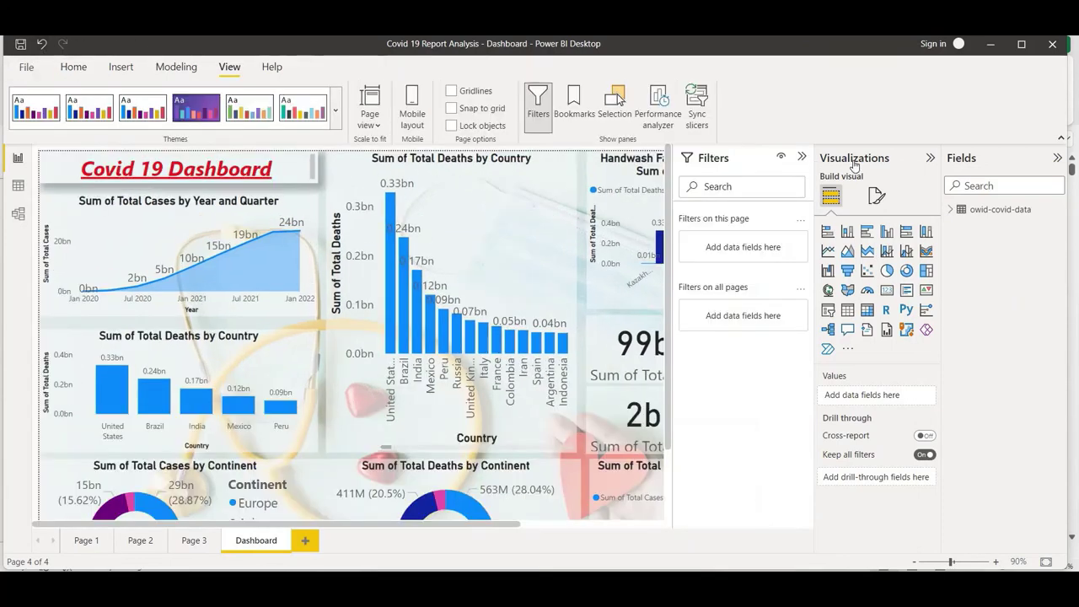
Step: Collapse the Filters, Visualizations and Fields panes to give the dashboard canvas more room
{"action": "left_click", "coordinate": [801, 157]}
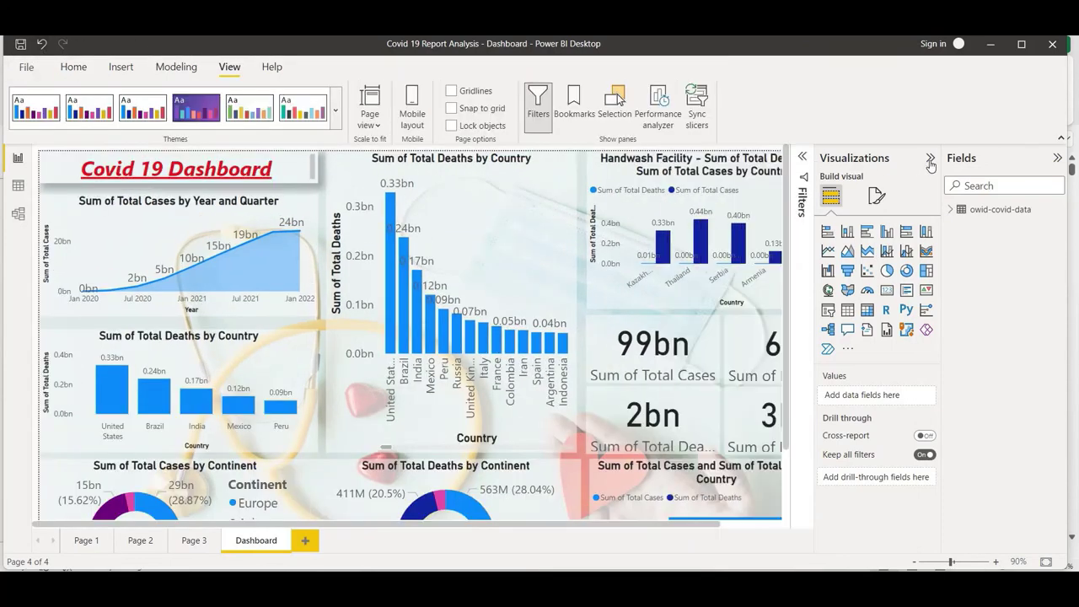
{"action": "left_click", "coordinate": [930, 158]}
{"action": "left_click", "coordinate": [1058, 160]}
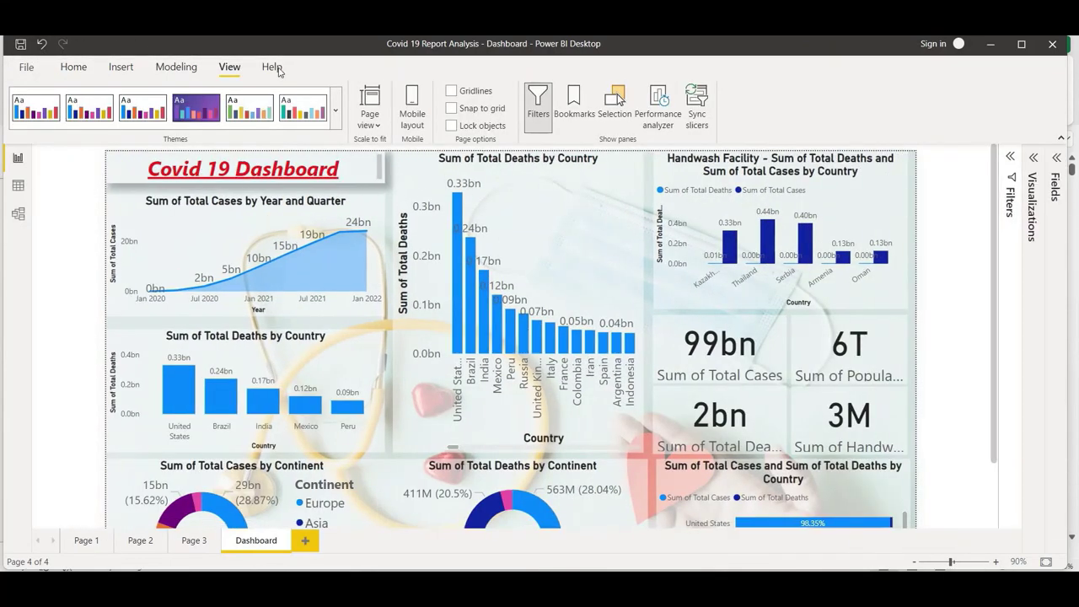
Step: Apply the built-in Power BI theme with the purple background to the report
{"action": "left_click", "coordinate": [334, 123]}
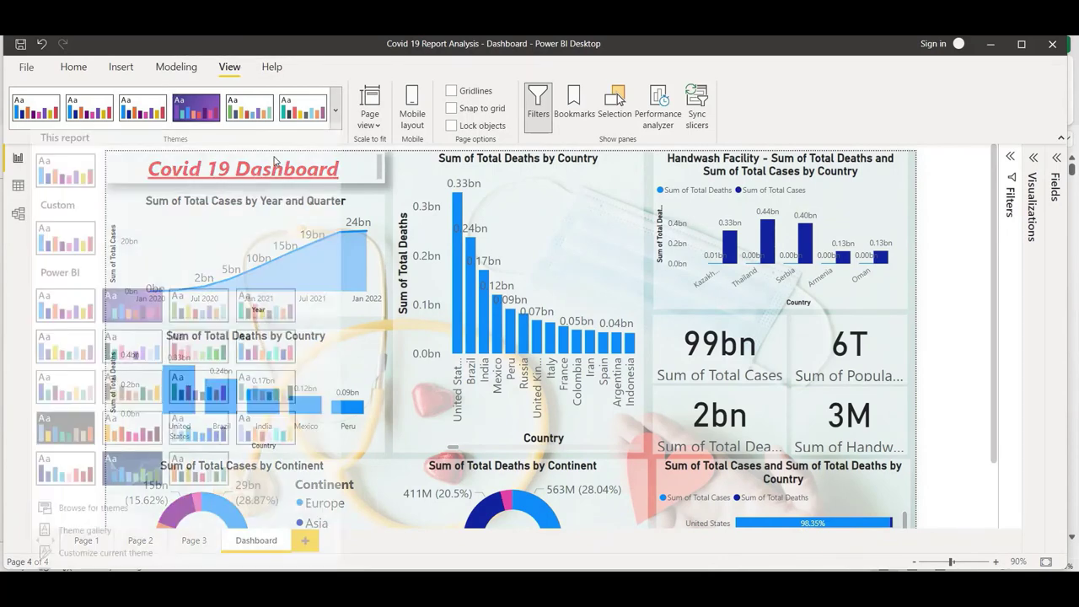
{"action": "left_click", "coordinate": [133, 310]}
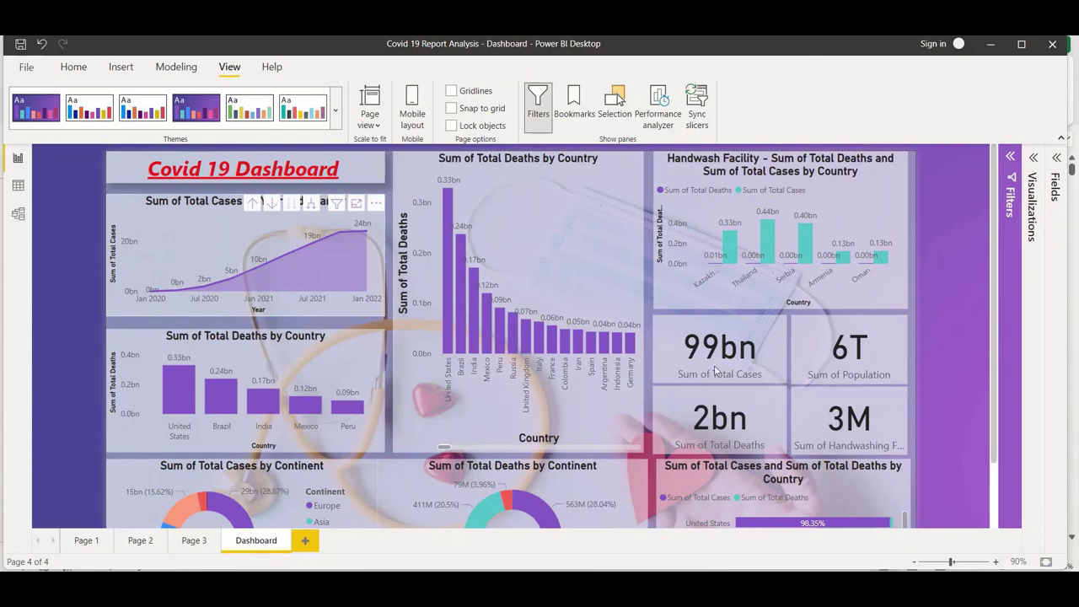